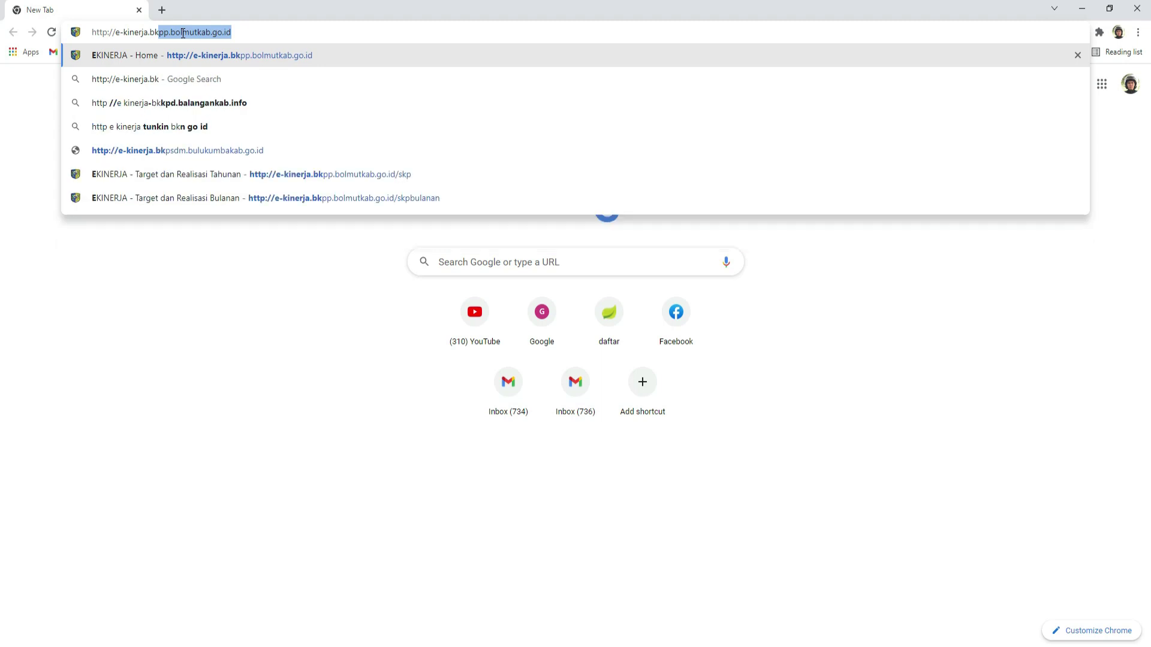
Step: Go to e-kinerja.bkpp.bolmutkab.go.id in Chrome to load the e-Kinerja login page
text(bolmutkab.)
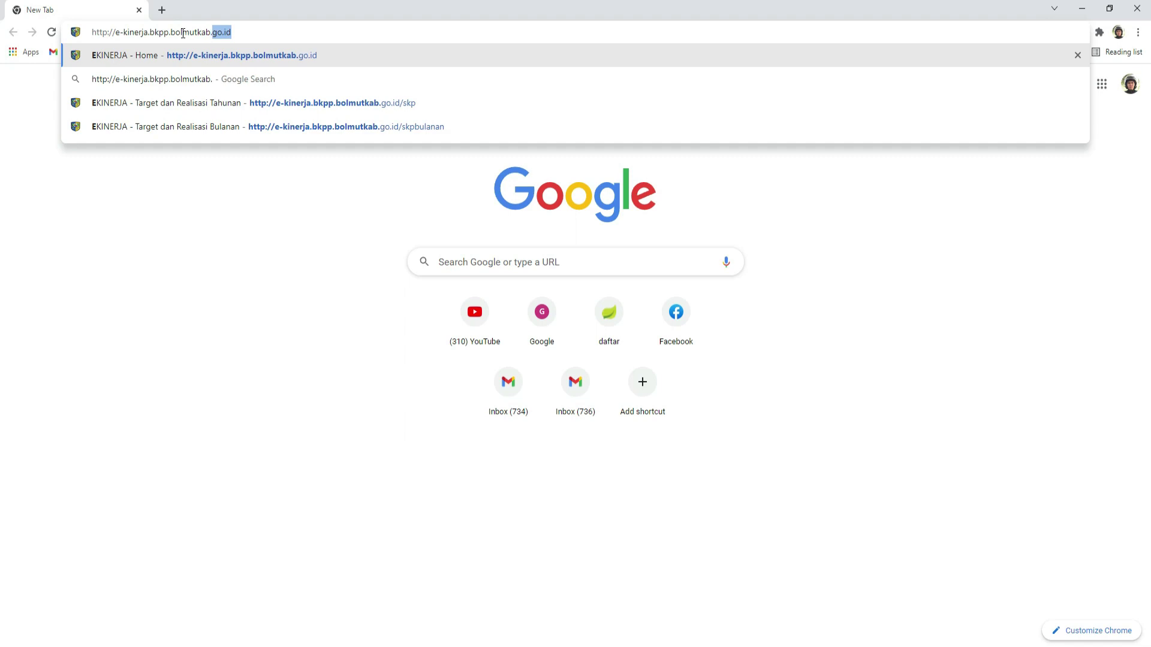
text(go.id)
key(Return)
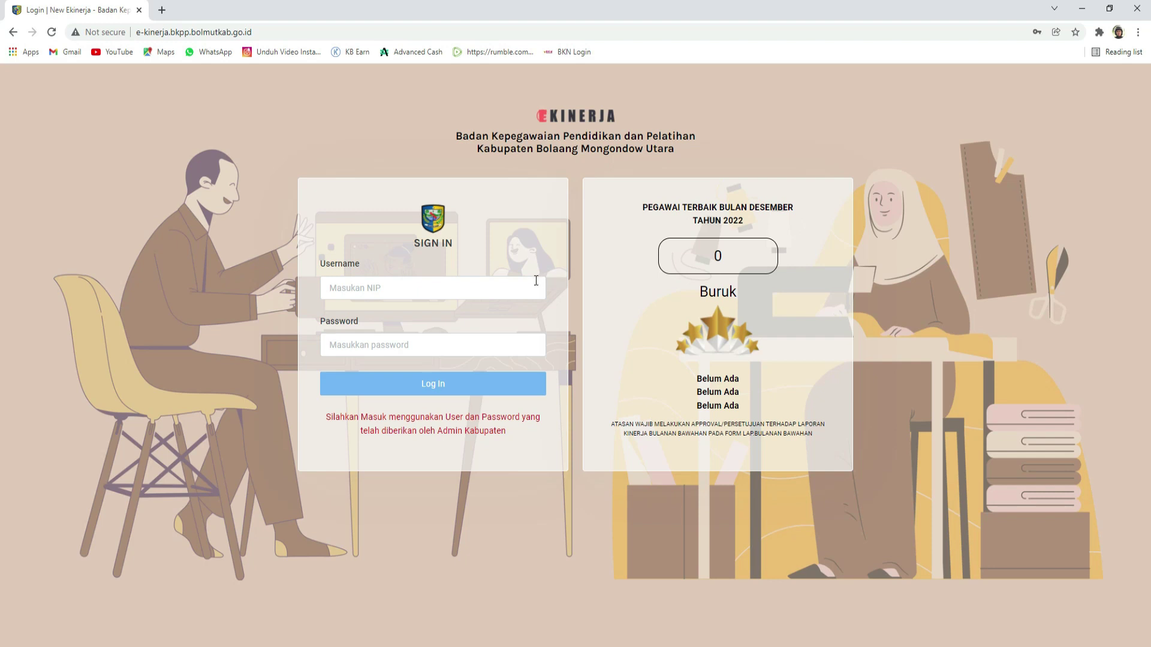
Step: Log in to e-Kinerja with the saved autofill account to reach the Home dashboard
click(536, 281)
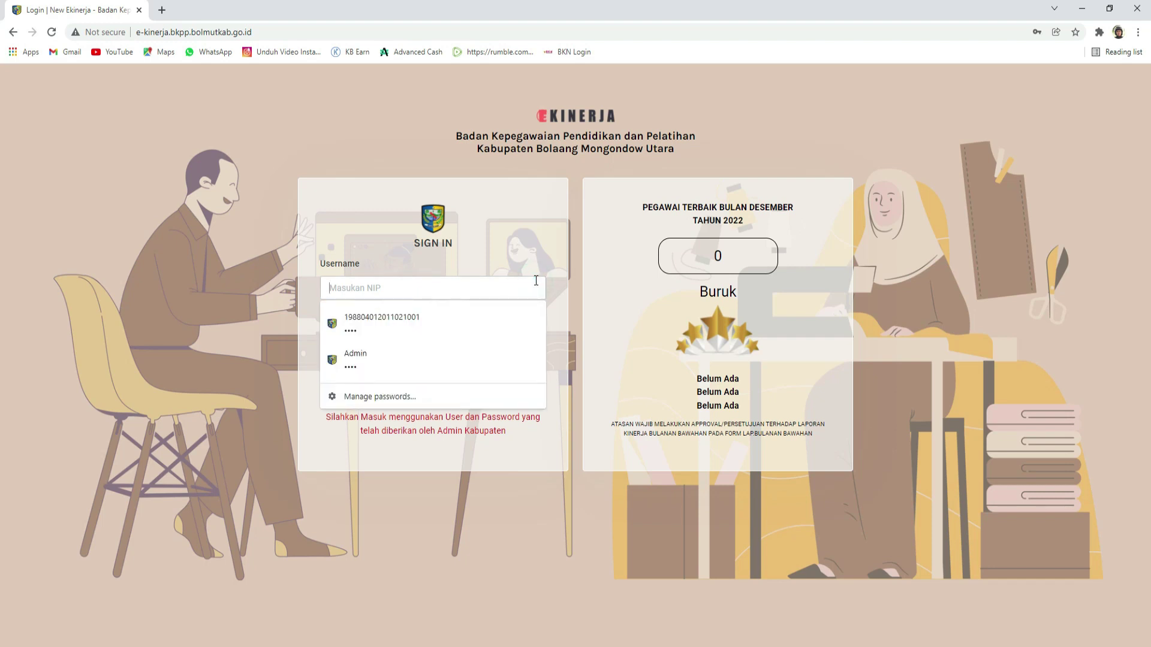
click(492, 309)
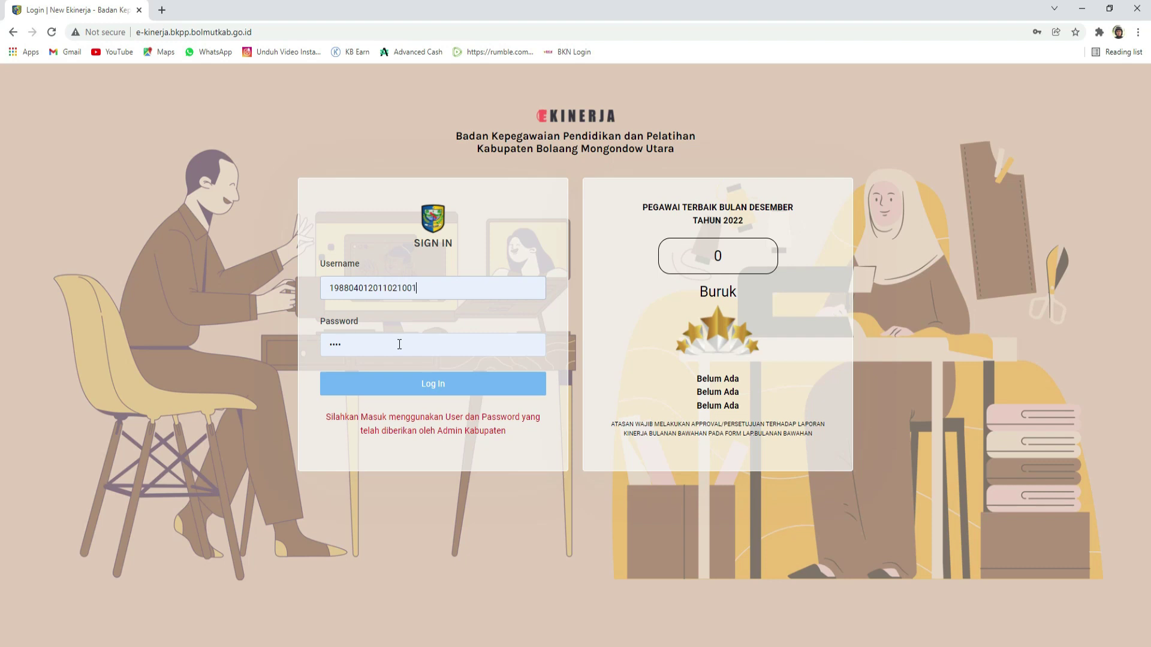
click(412, 394)
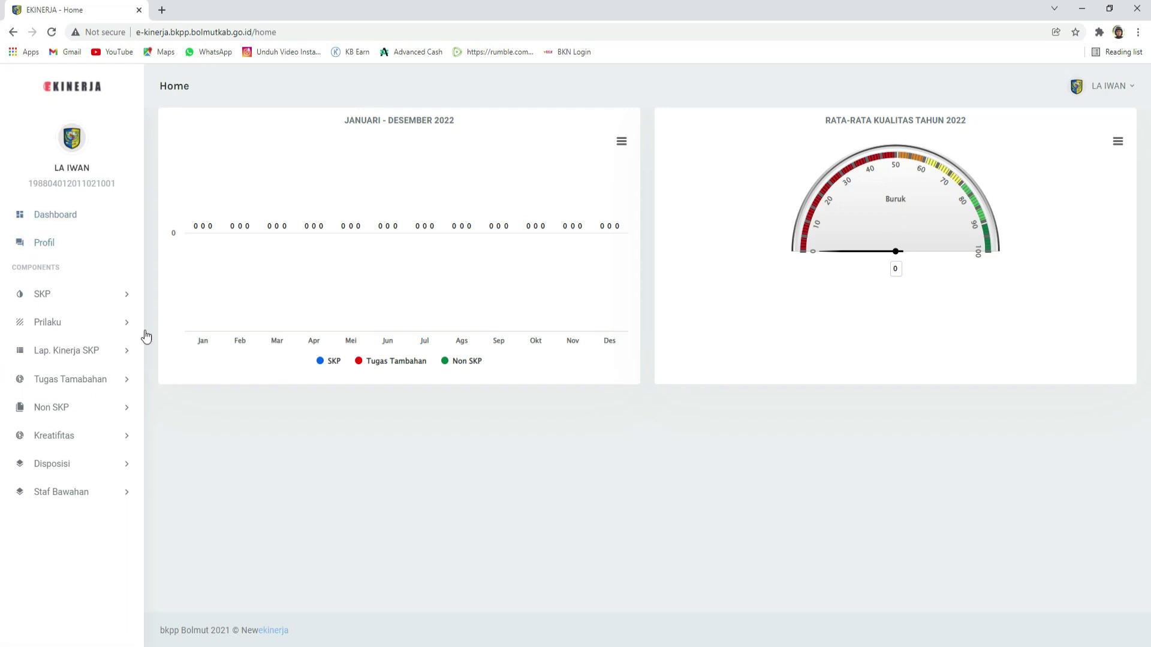
drag(167, 85, 678, 93)
click(691, 91)
click(939, 95)
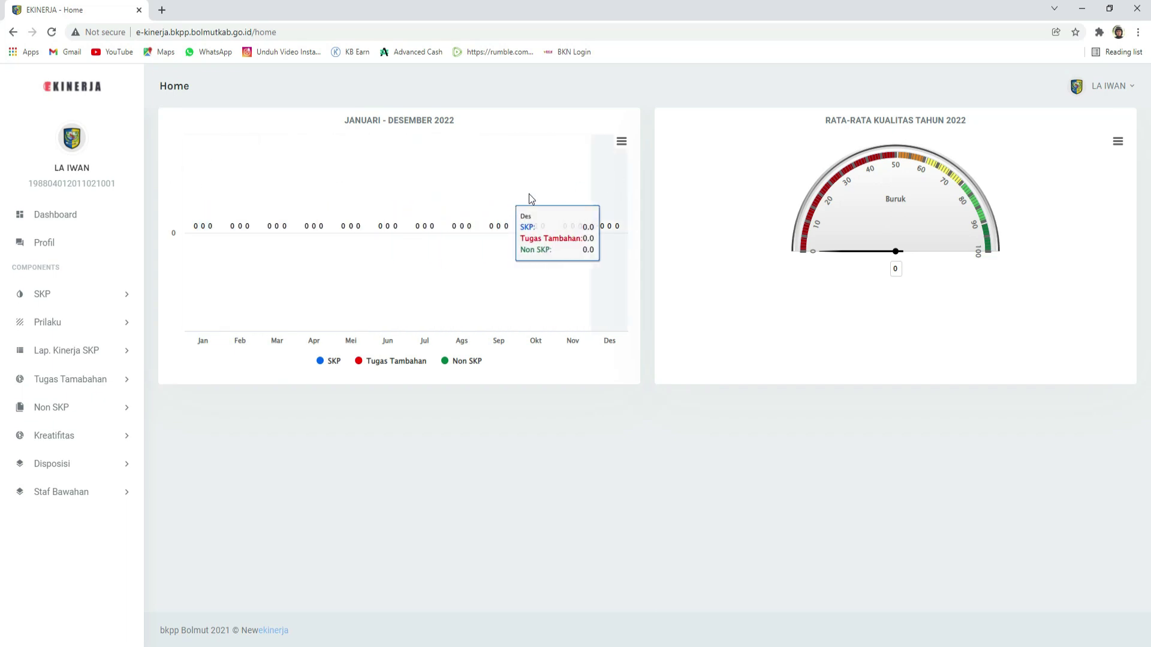
Step: Save the Profil page's Data Utama details, leaving the change-password fields empty
click(59, 250)
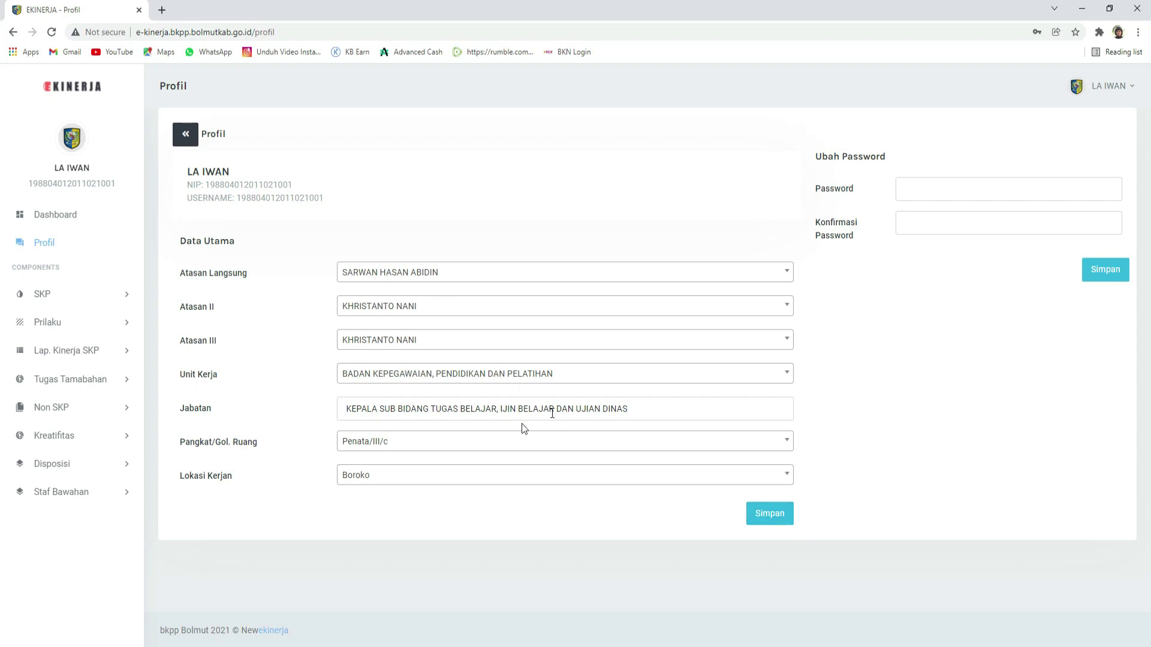
click(760, 511)
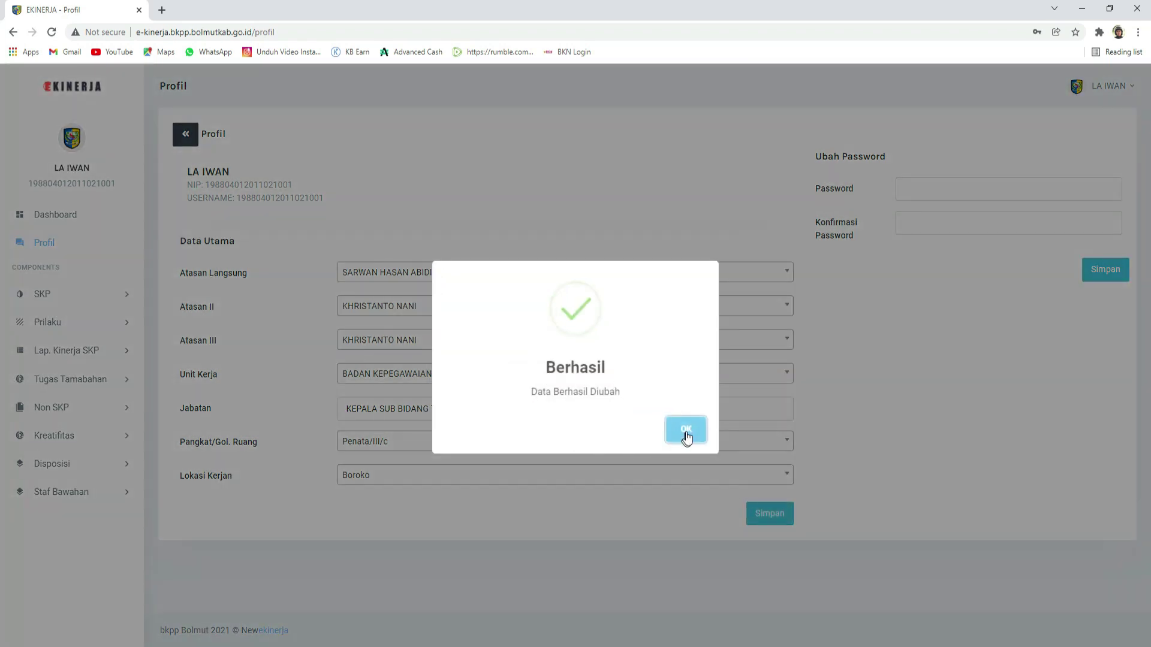
click(686, 432)
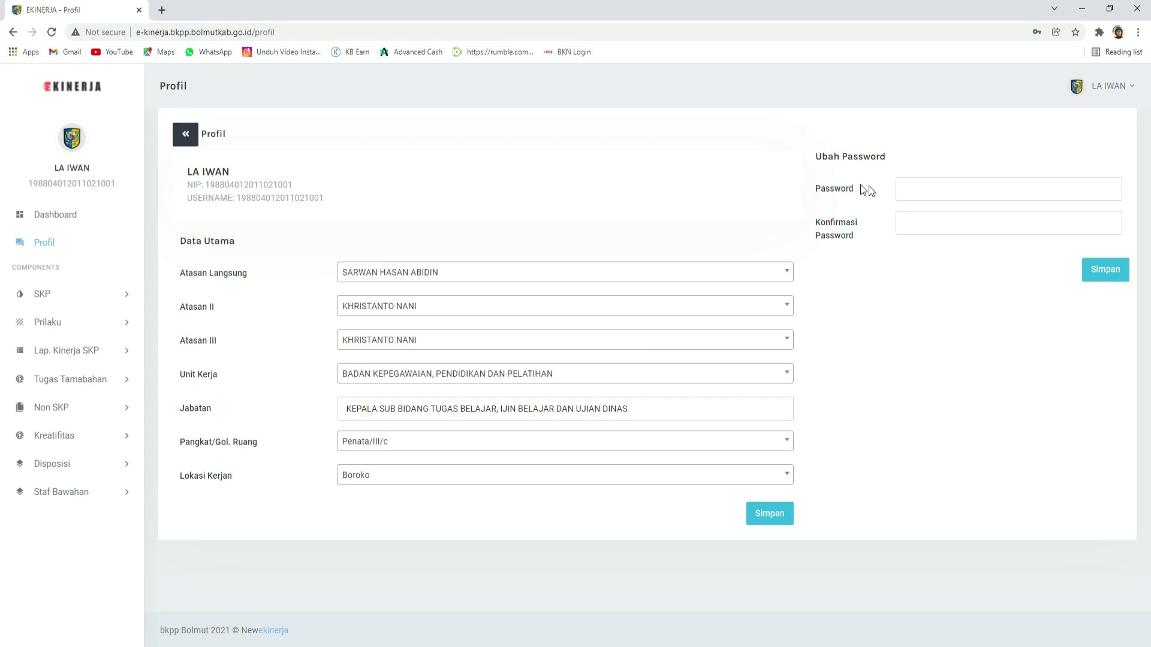
click(913, 191)
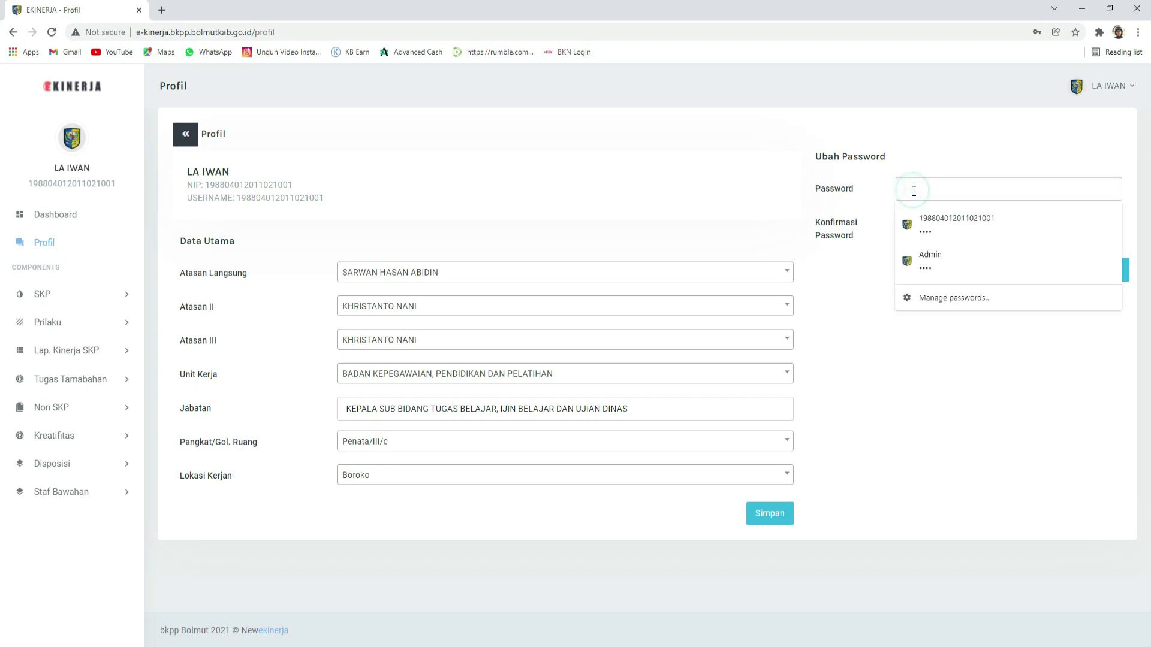
click(933, 144)
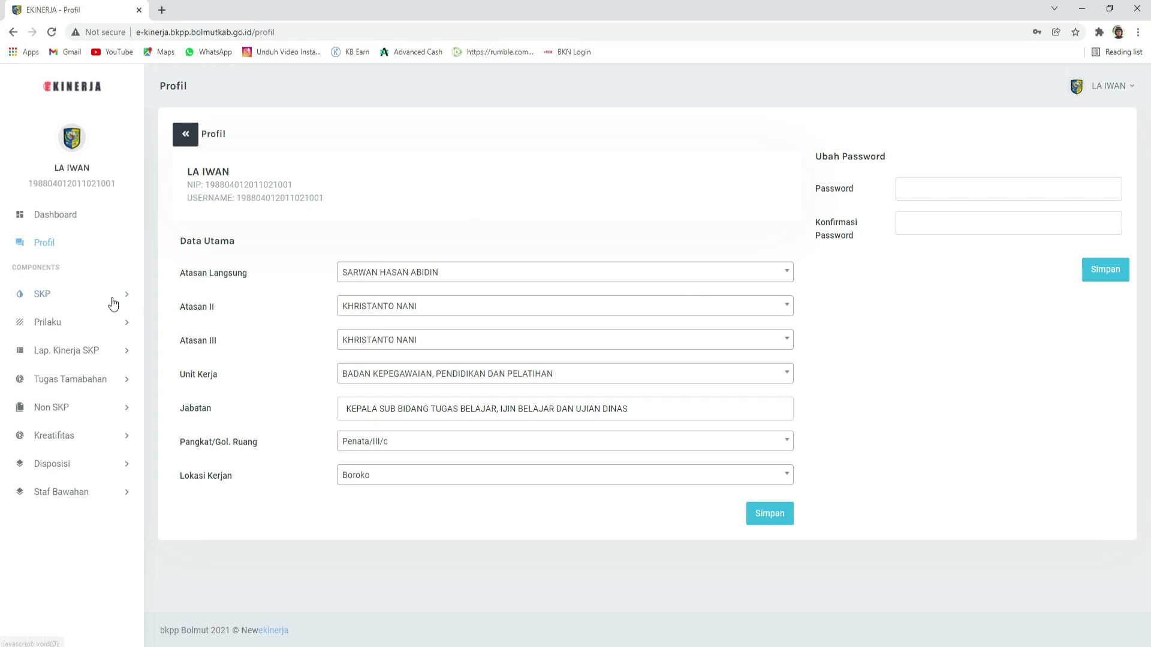
Step: Go to SKP > Target/Realisasi Tahunan to view the empty 2022 table
click(59, 300)
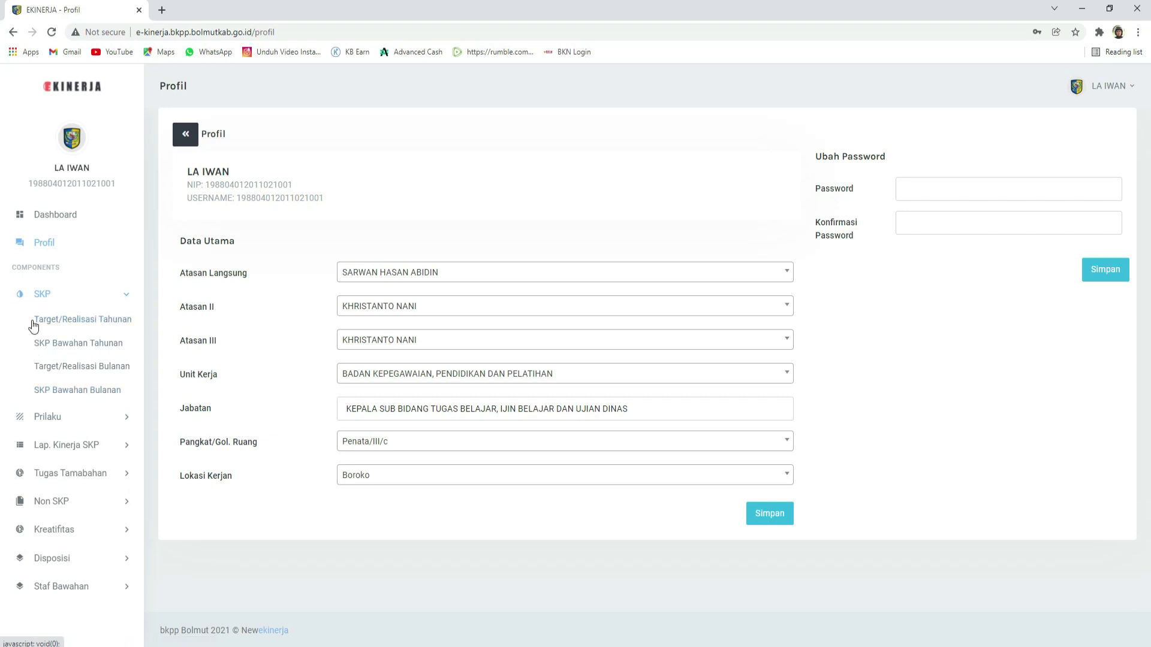
click(69, 323)
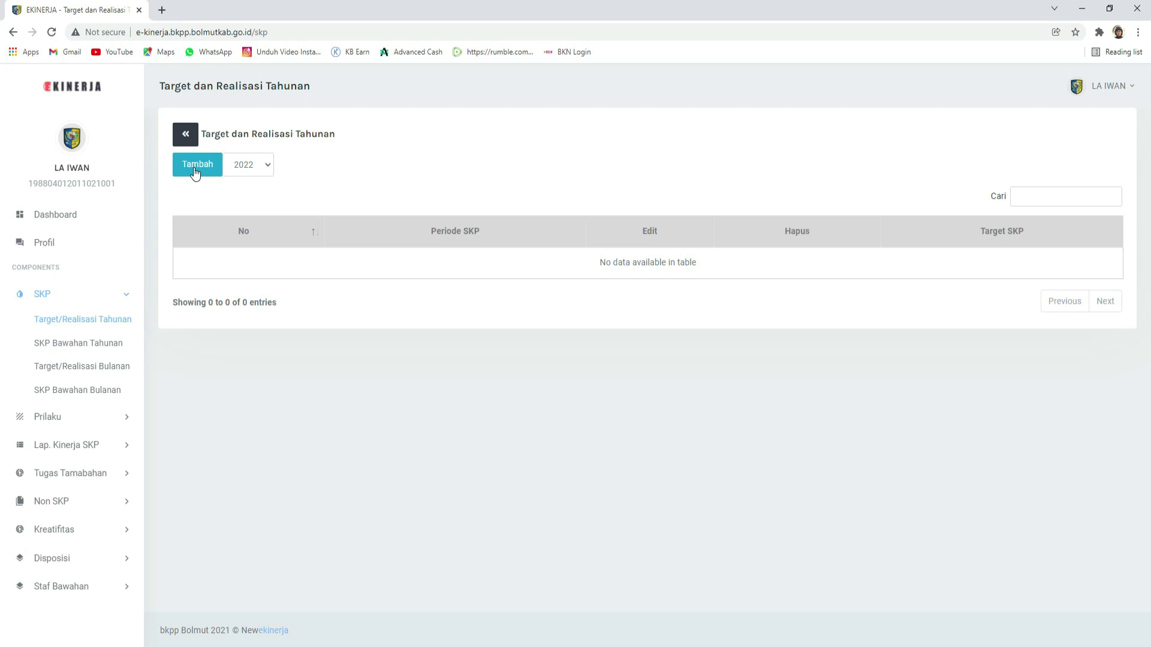
Step: Start a new SKP period with its Dari date set to 3 January 2022
click(194, 172)
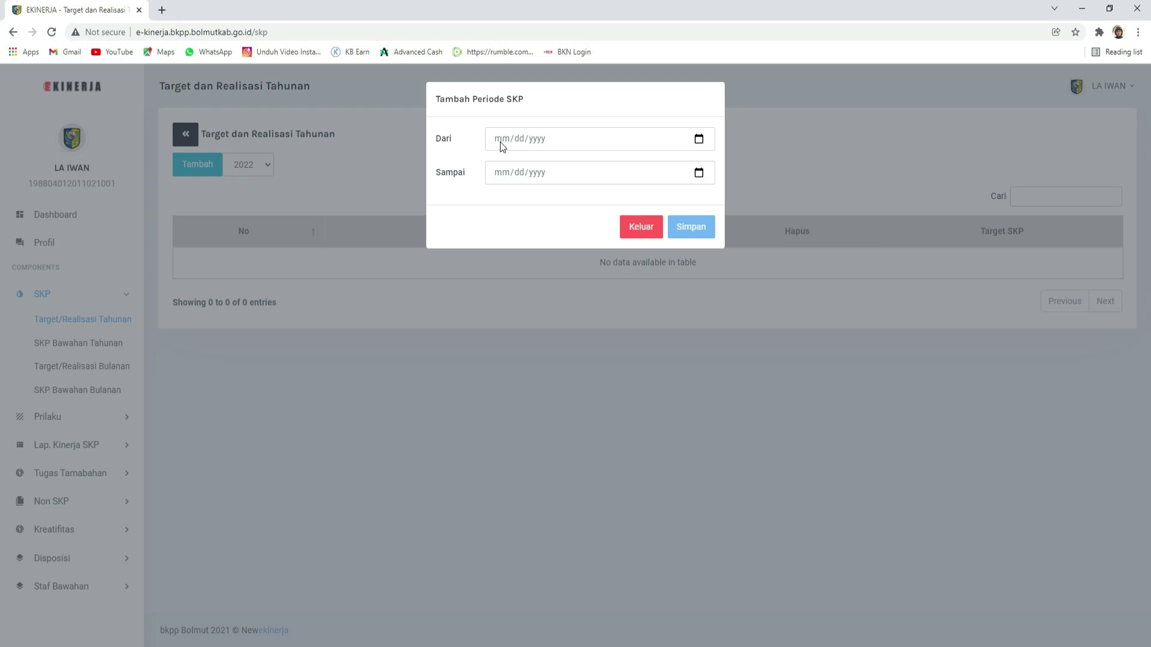
click(502, 147)
click(520, 141)
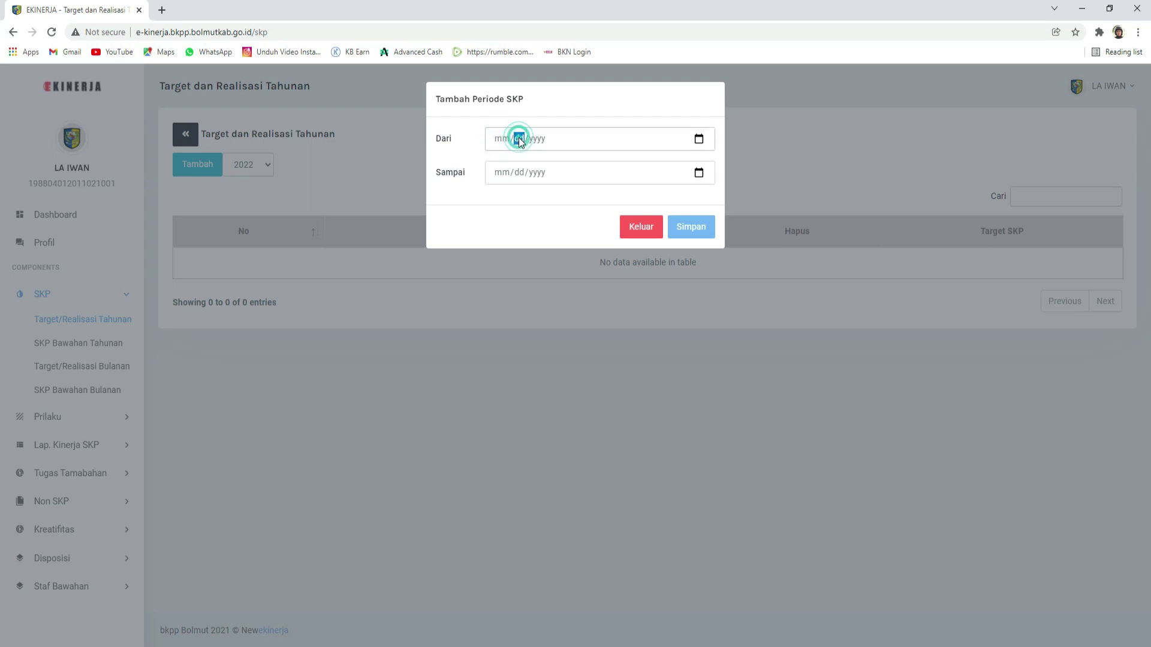
click(539, 143)
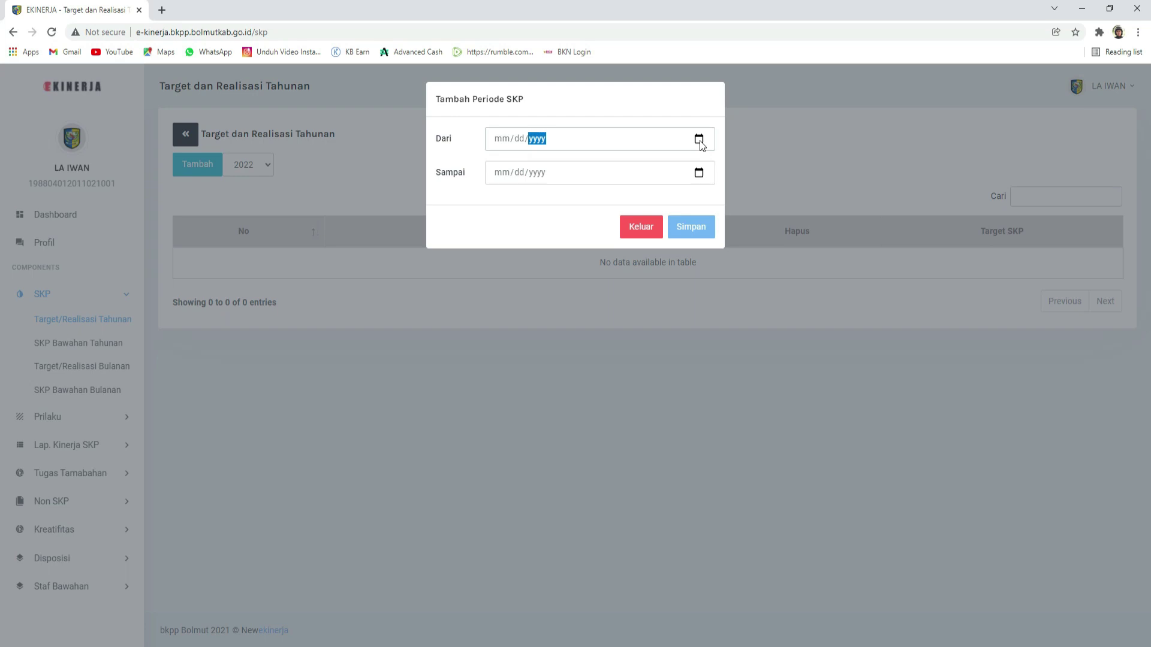
click(699, 140)
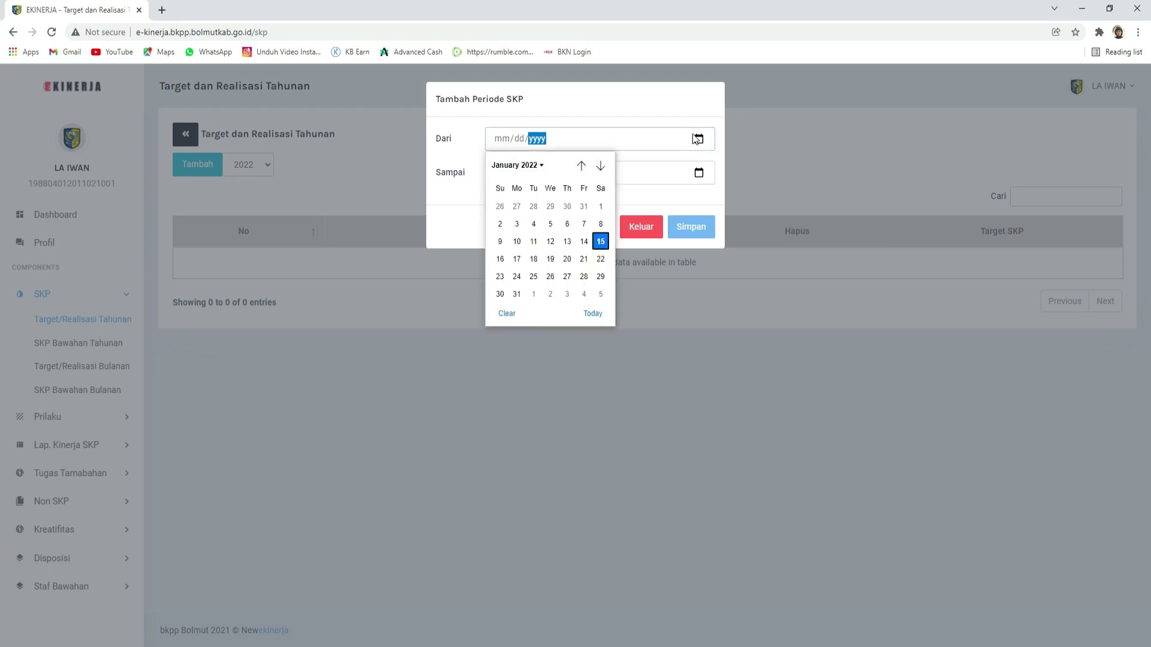
click(517, 226)
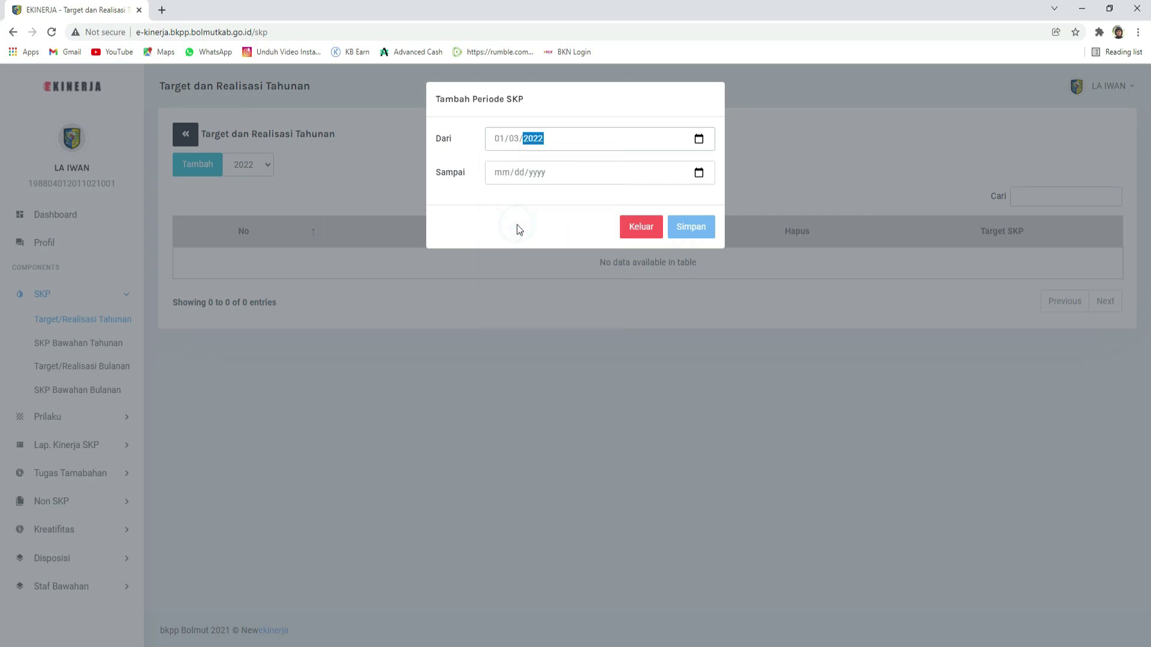
click(573, 140)
click(501, 141)
click(514, 140)
Step: Set the period's Sampai date to 31 December 2022 using the calendar
click(699, 174)
click(600, 200)
click(601, 199)
click(600, 200)
click(600, 200)
click(600, 199)
click(511, 199)
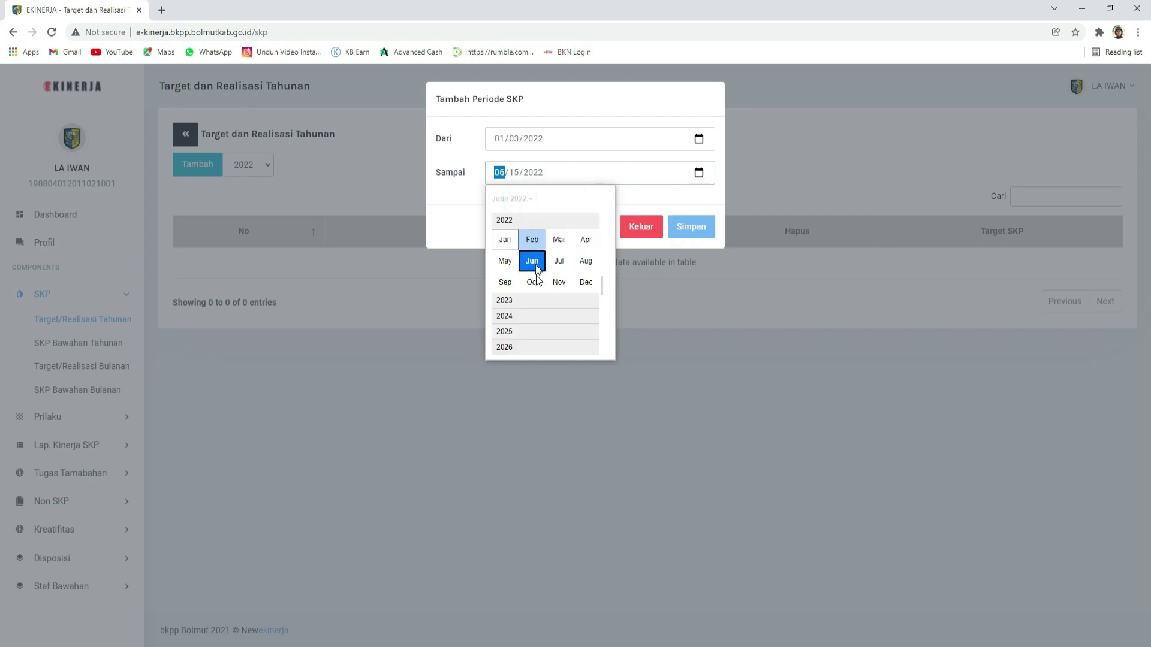
click(585, 282)
click(599, 311)
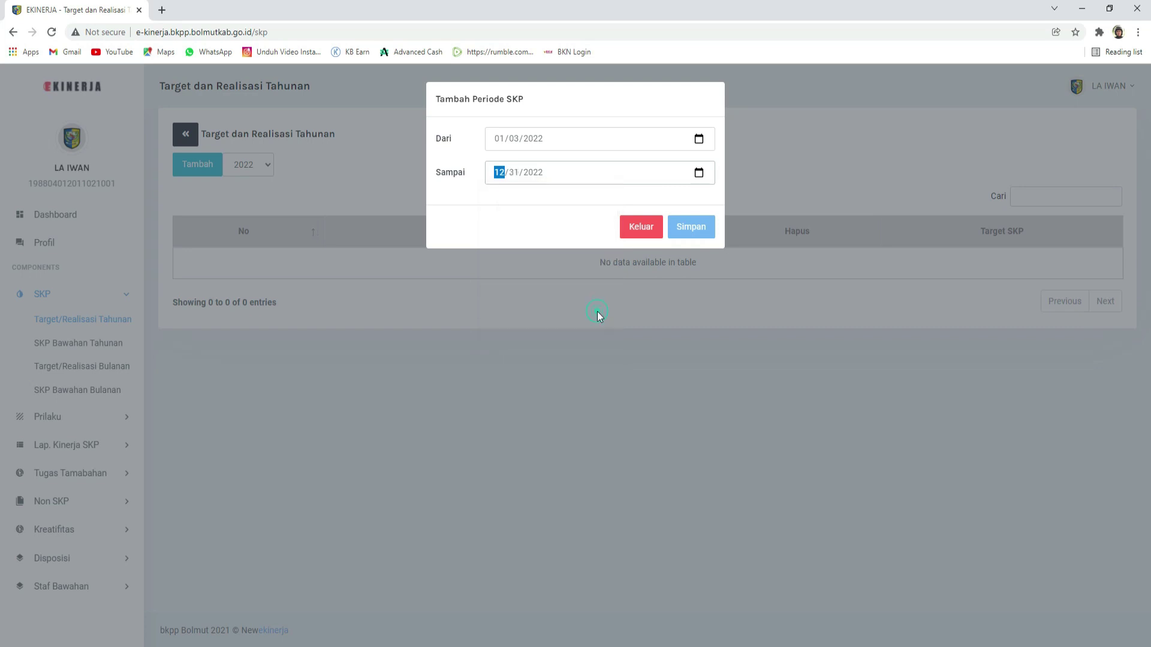
Step: Save the 03 Jan 2022 – 31 Dec 2022 SKP period and confirm the Berhasil message
click(689, 231)
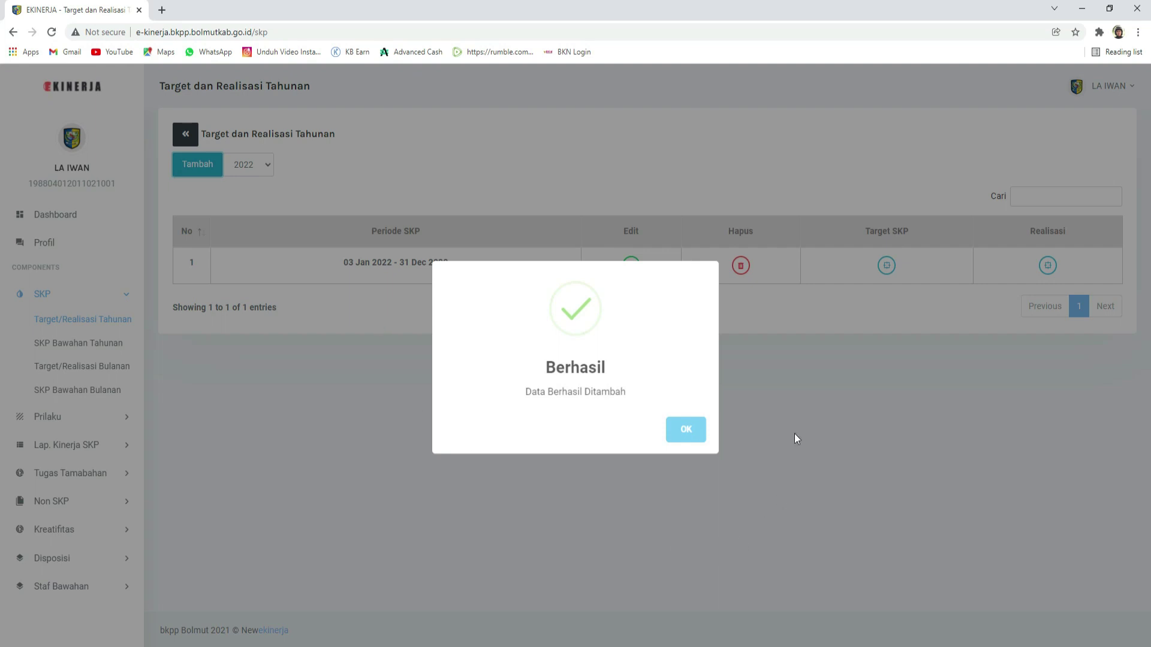
click(686, 430)
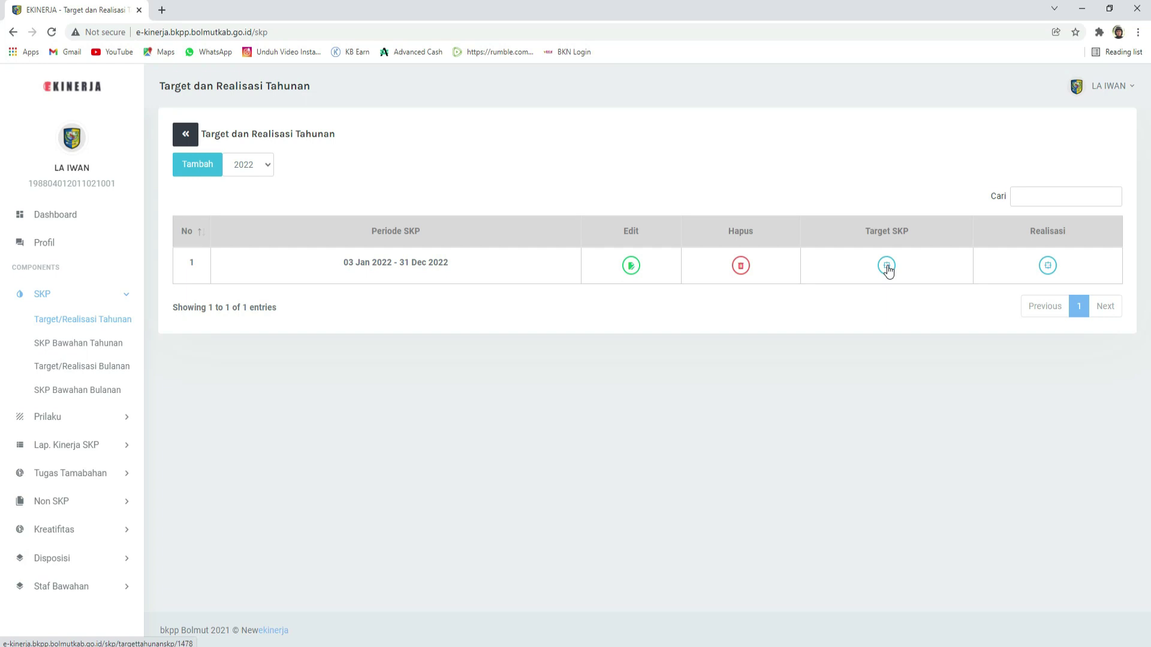
Step: Open the 2022 annual SKP targets, briefly viewing 2021, then begin adding a new target
click(887, 265)
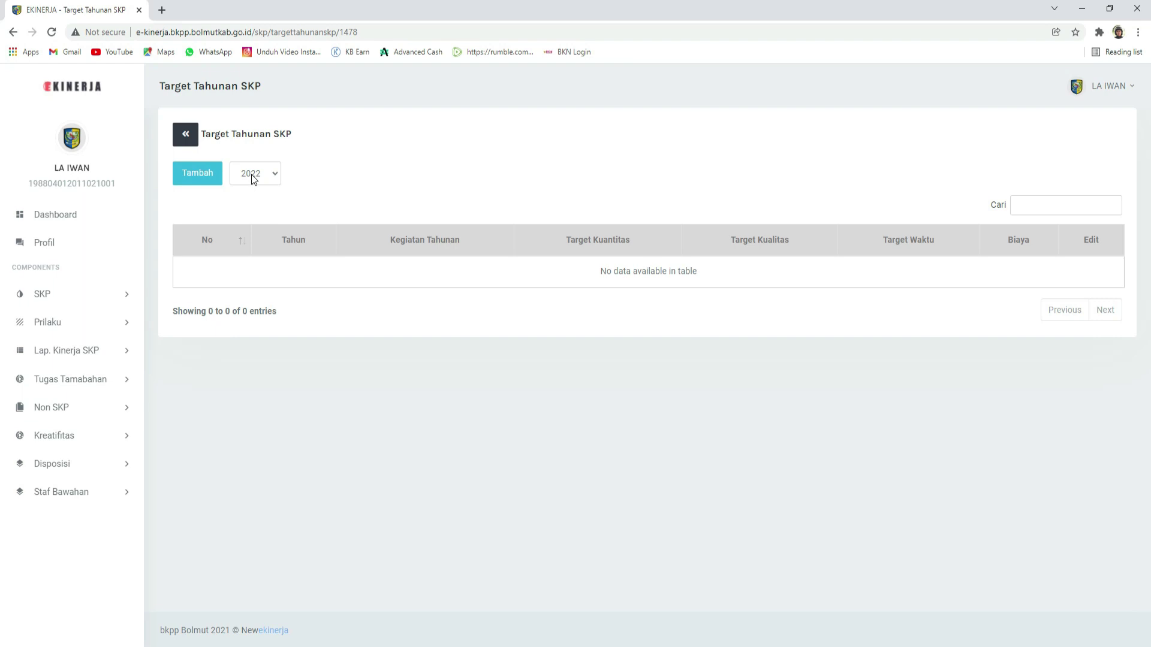
click(254, 179)
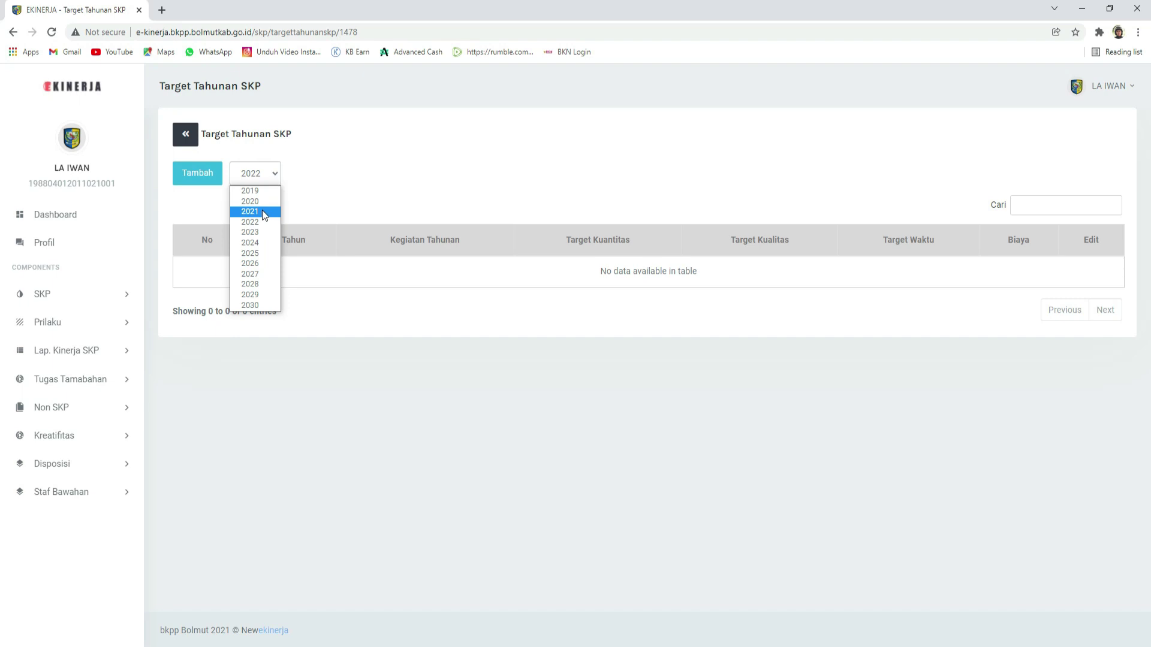
click(264, 213)
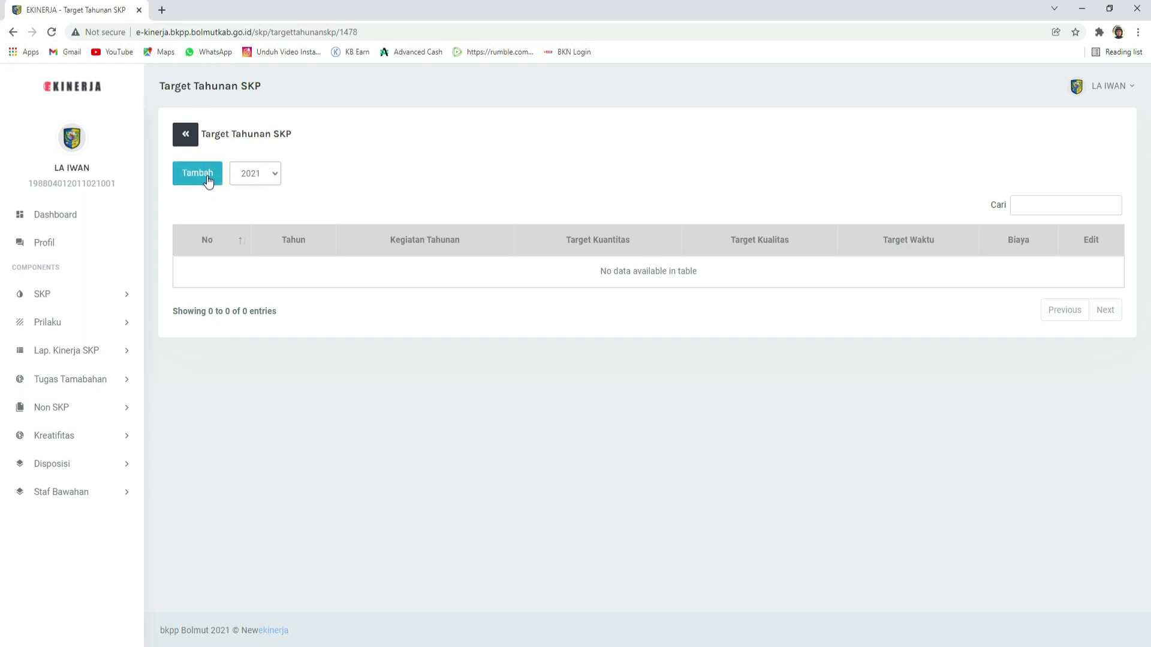
click(268, 173)
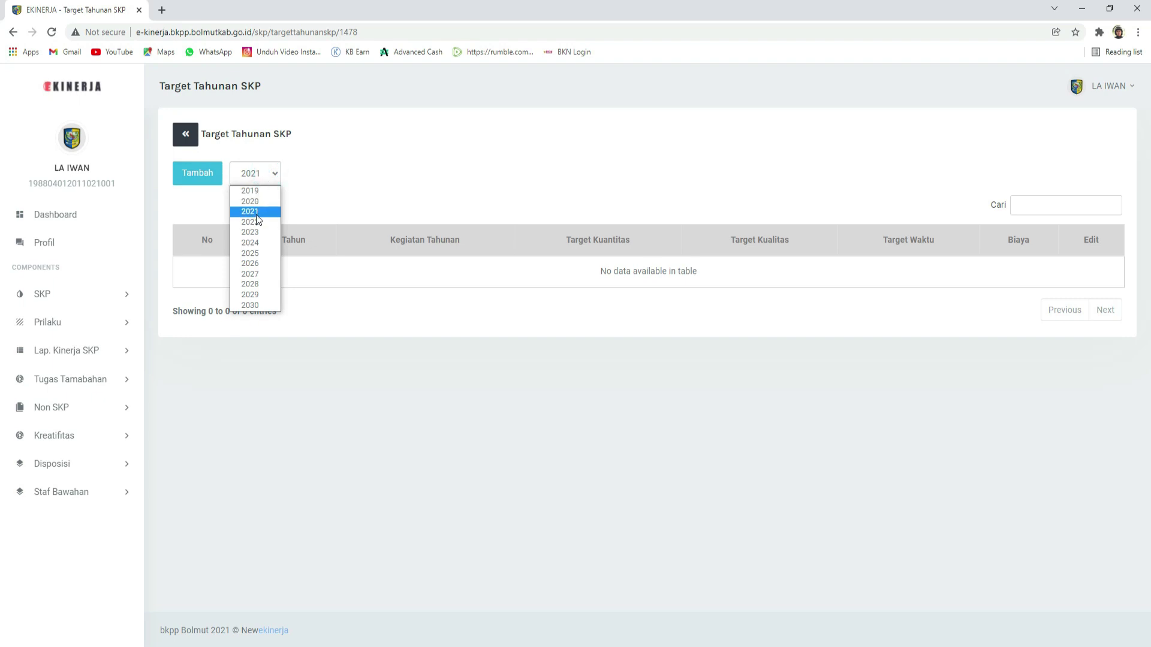
click(332, 174)
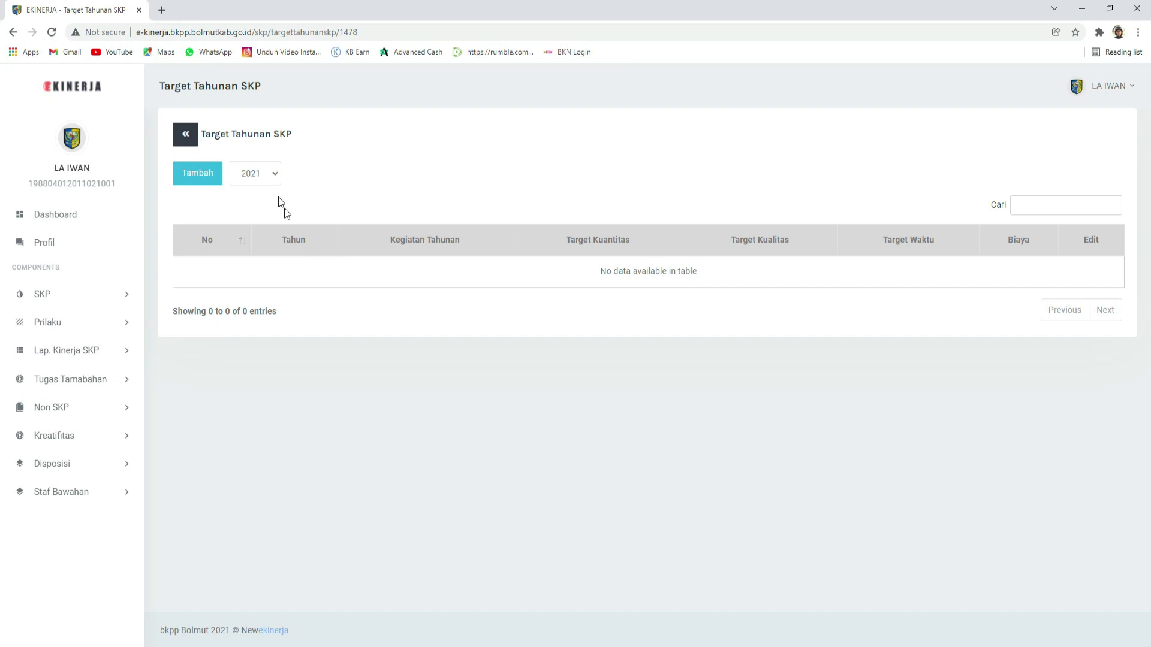
click(267, 180)
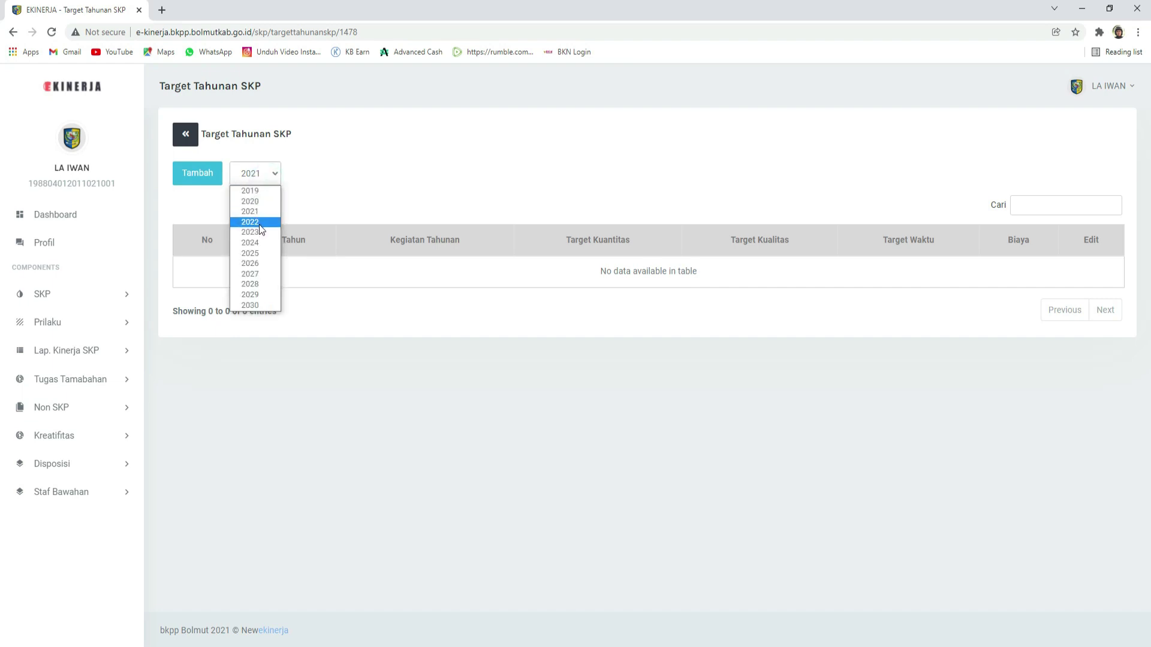
click(250, 222)
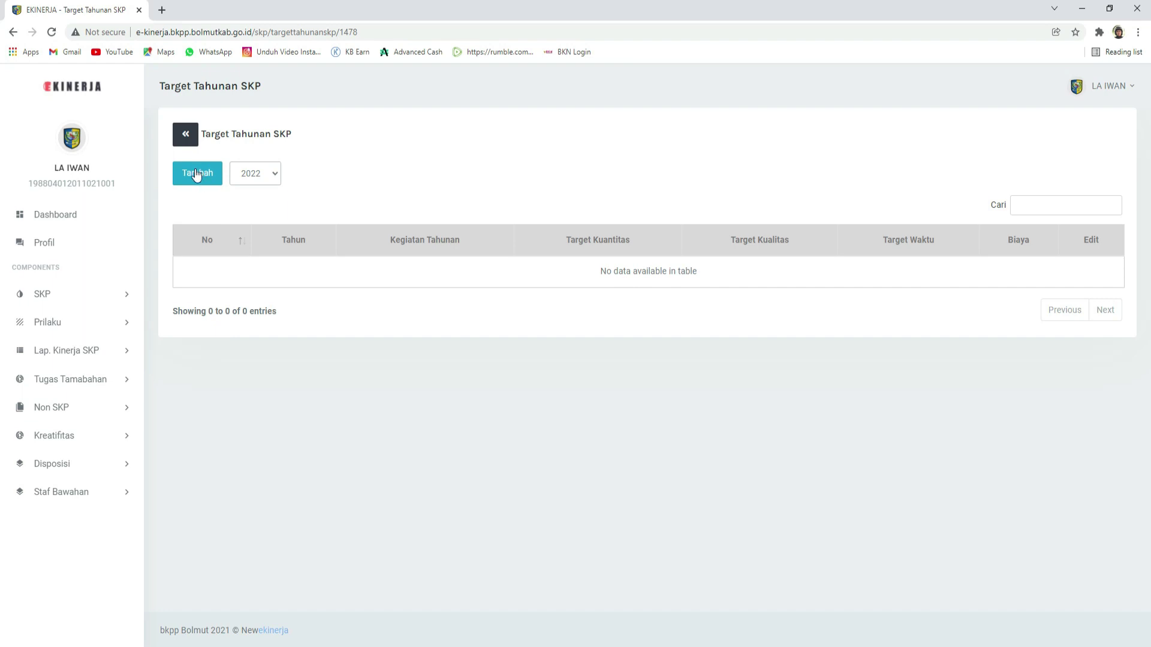
click(195, 172)
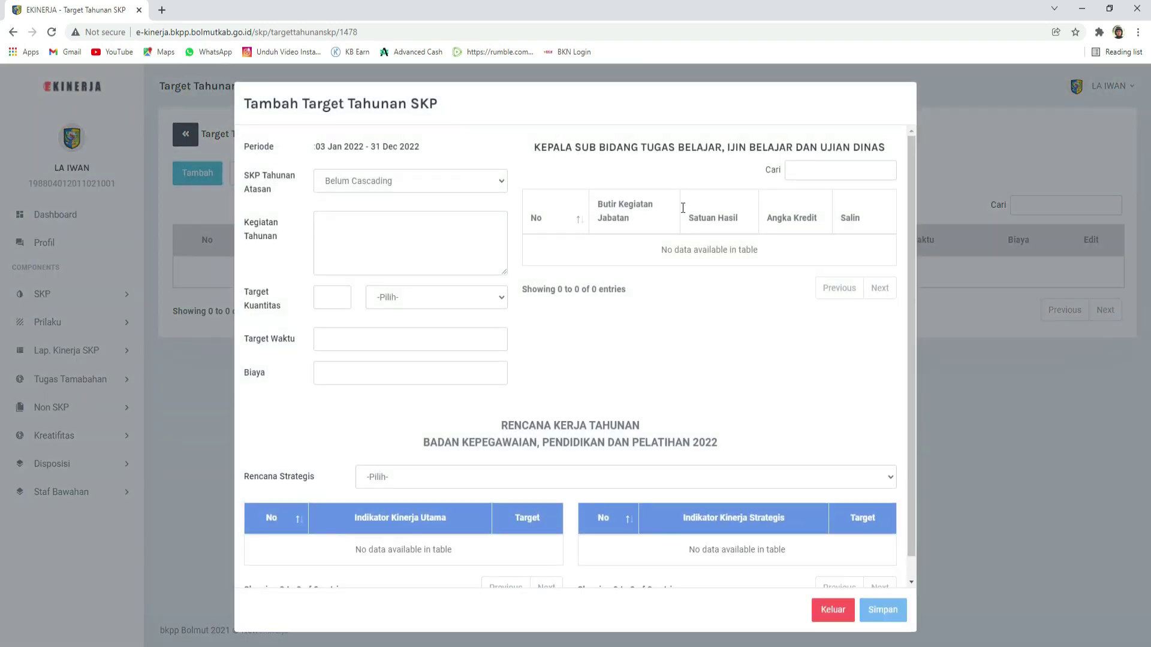
click(598, 111)
scroll(915, 414, down, 1)
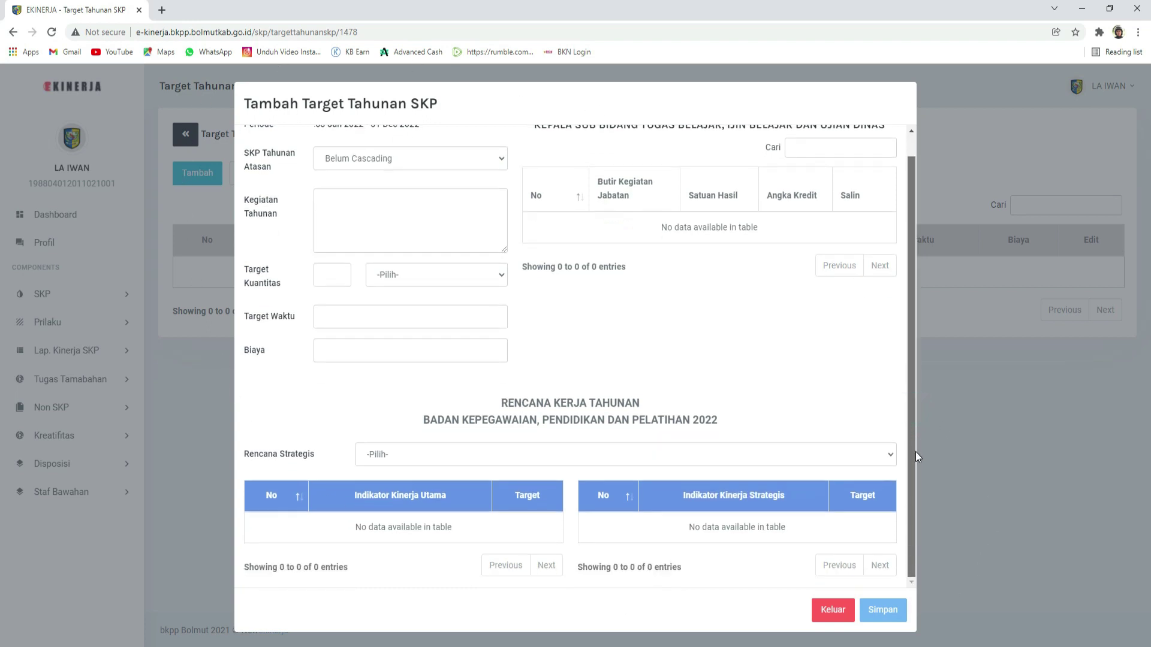
scroll(911, 411, up, 1)
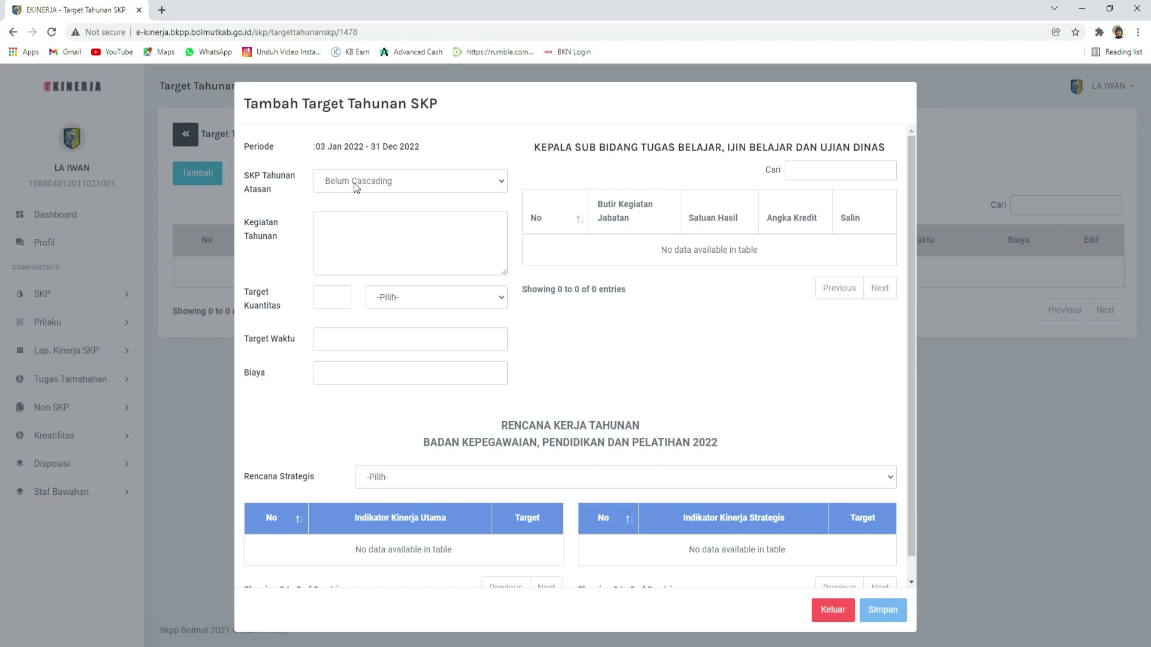
Step: Choose 'Menyelenggarakan Administrasi dan Pelaksanaan Ujian Dinas' as SKP Tahunan Atasan for the new target
click(354, 182)
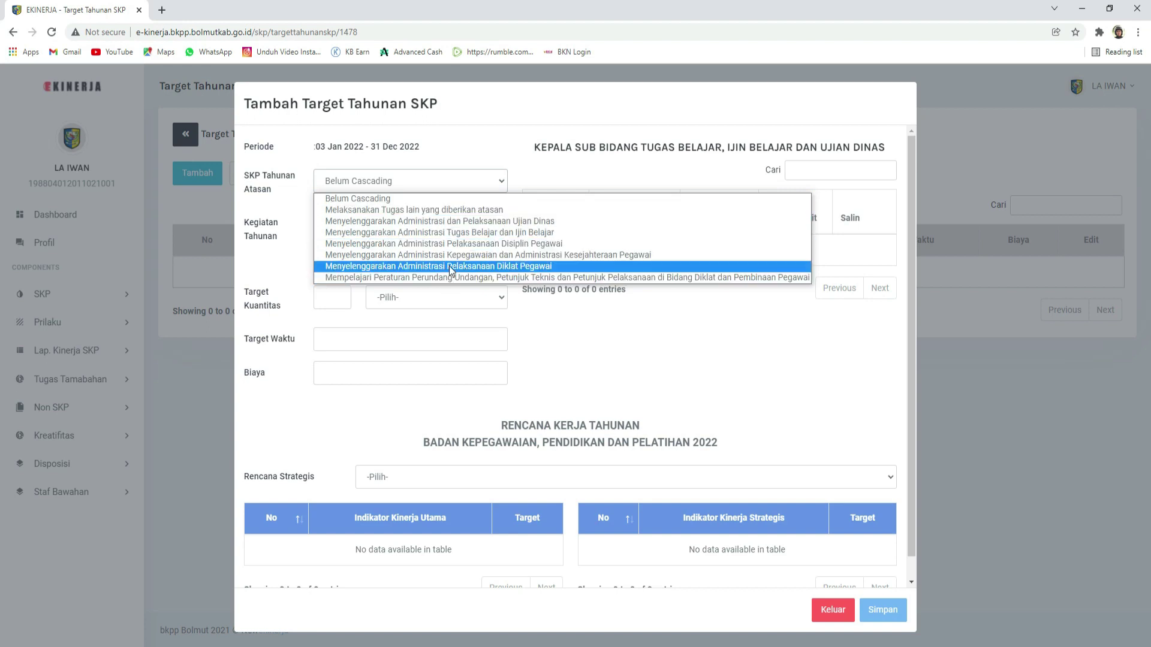
click(458, 222)
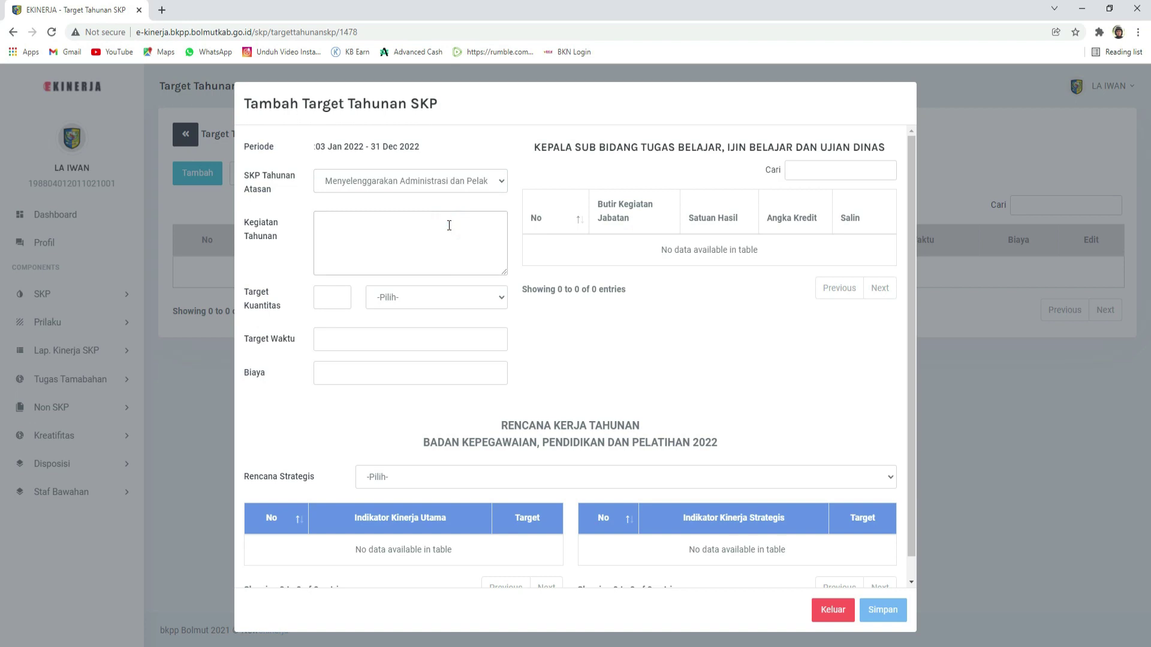
click(444, 180)
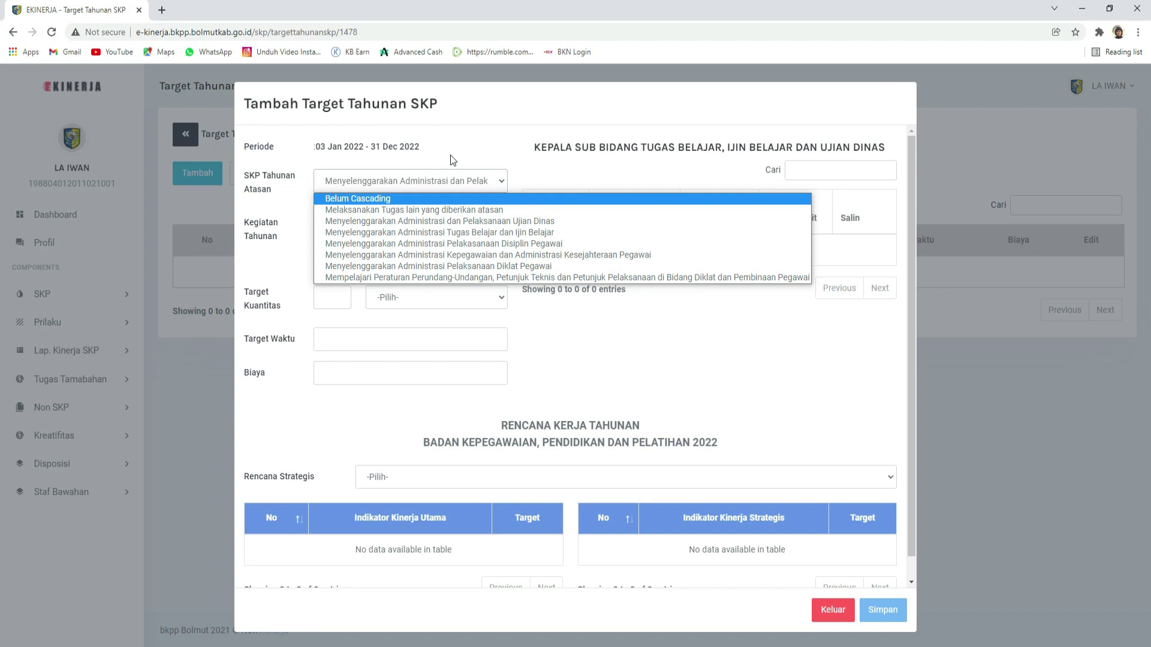
click(451, 155)
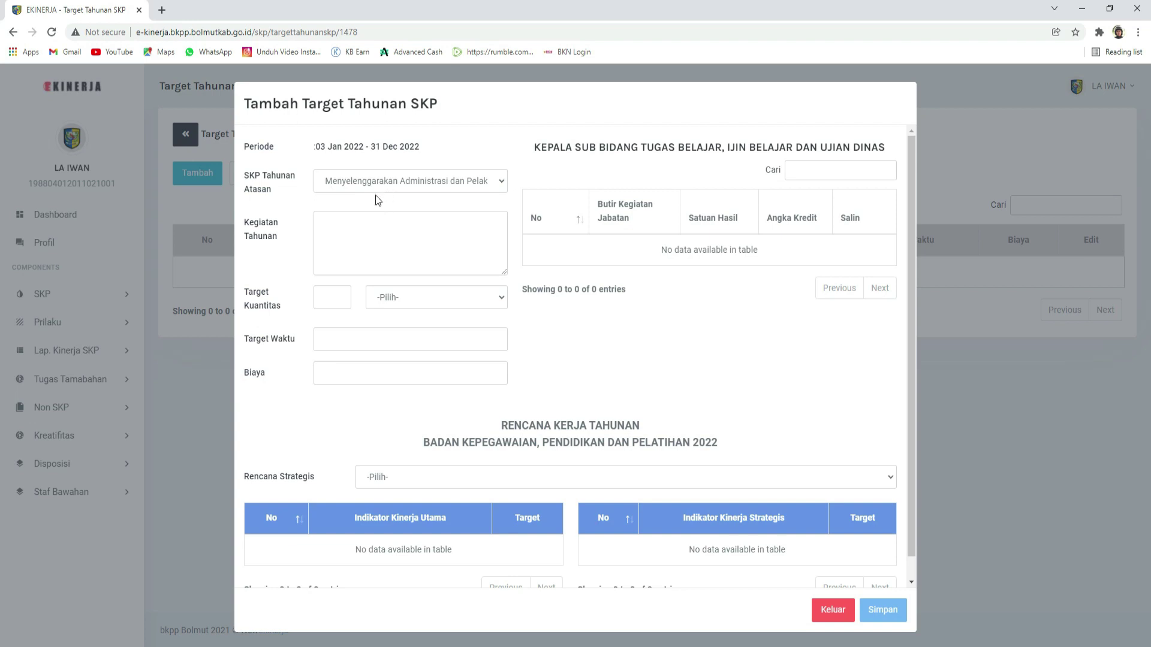
click(337, 221)
Step: Open the SKP notes text file in Notepad and select the regulation-materials paragraph
click(1149, 646)
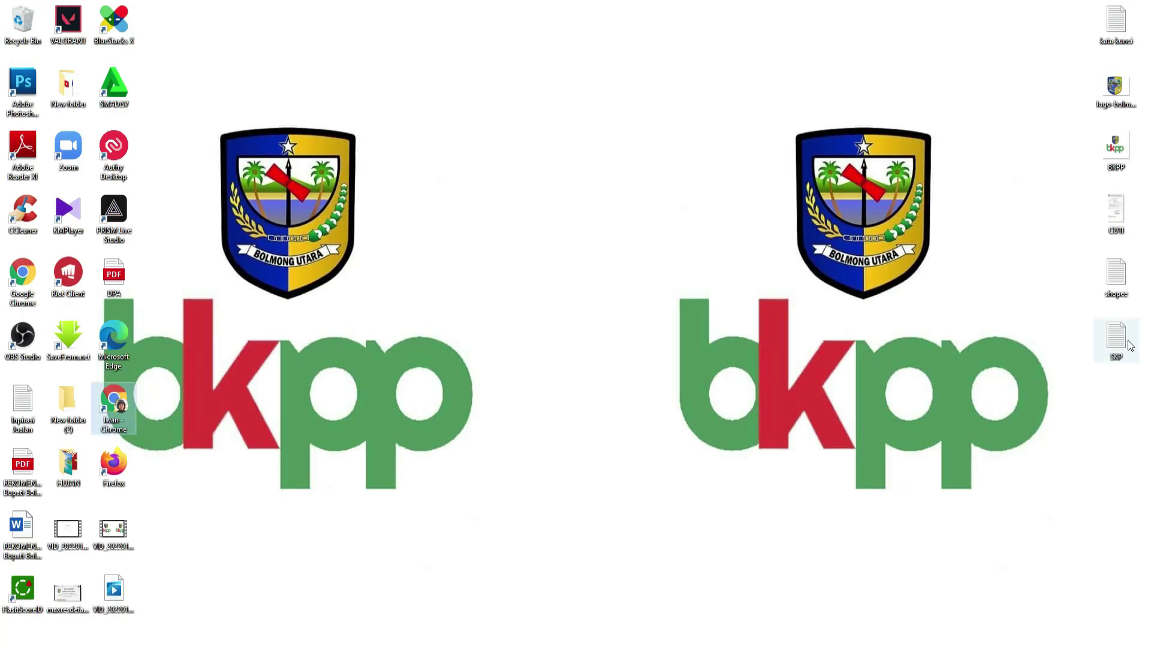
double_click(1127, 340)
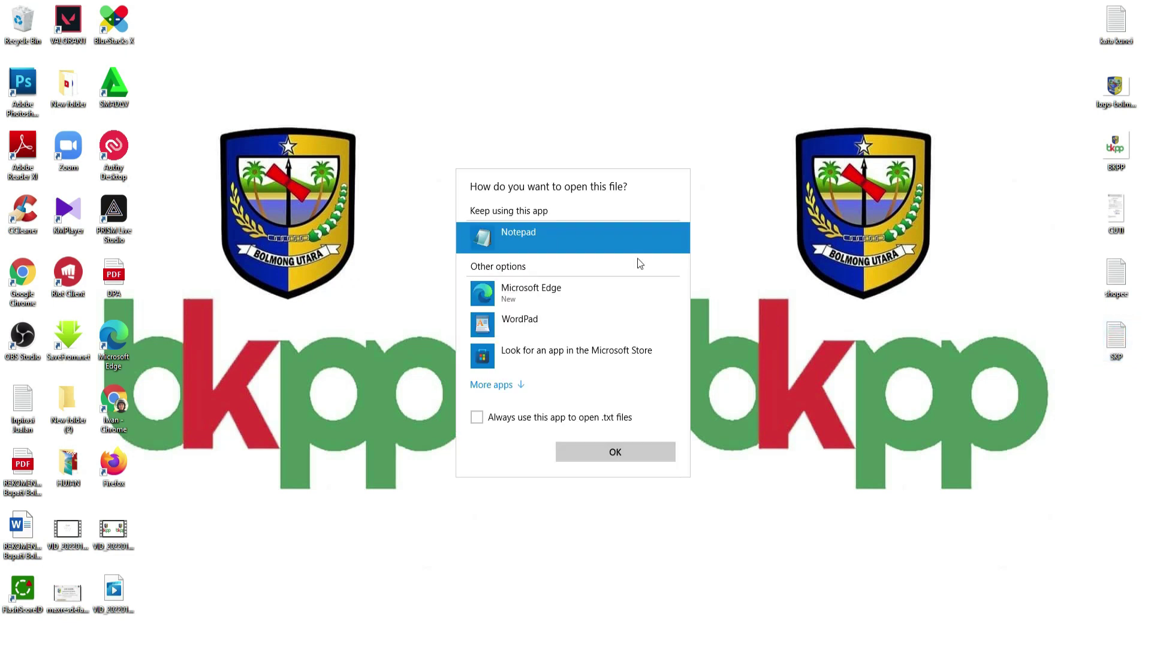
double_click(555, 225)
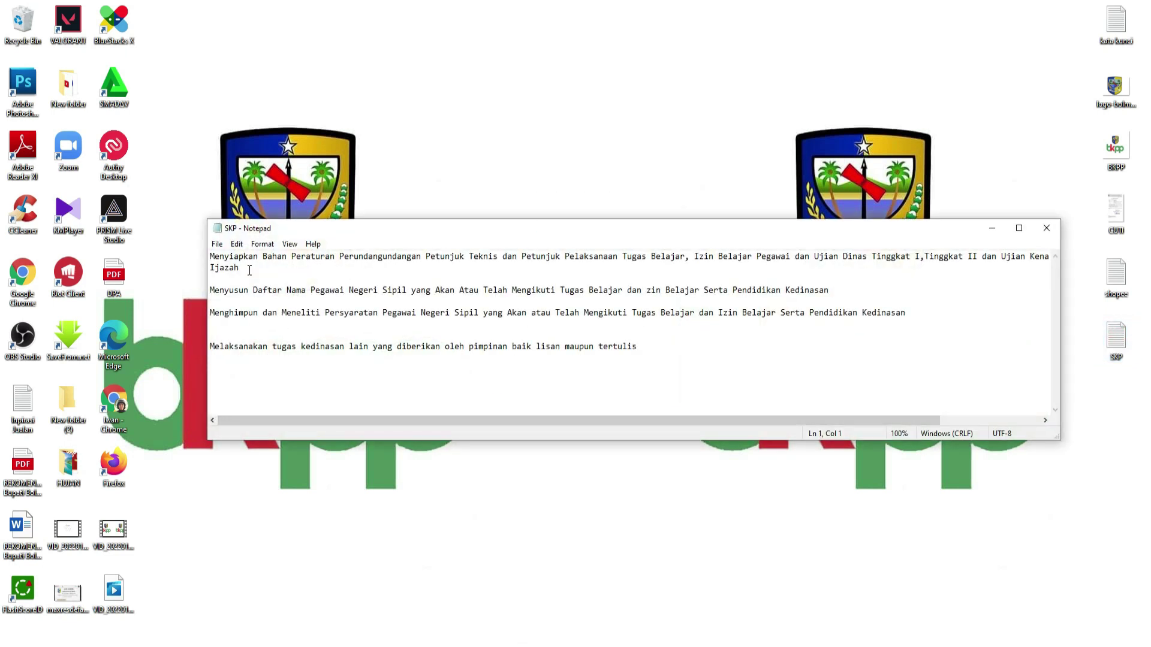
drag(247, 268, 202, 251)
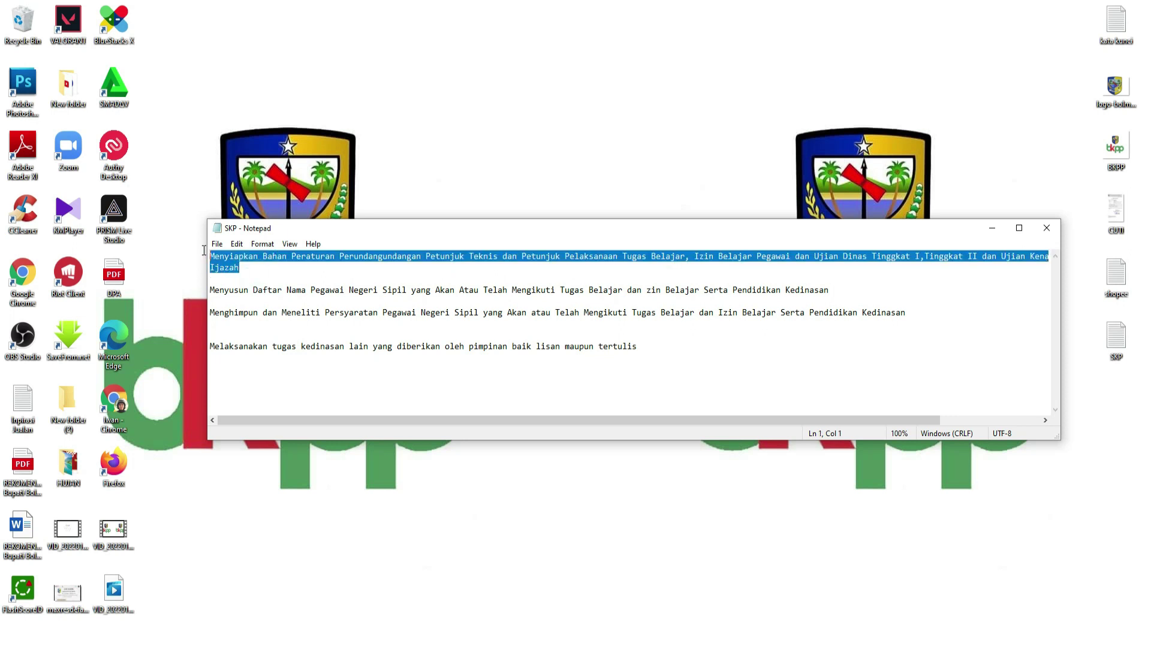
Step: Paste the copied 'Menyiapkan Bahan Peraturan…' paragraph into Kegiatan Tahunan
click(384, 645)
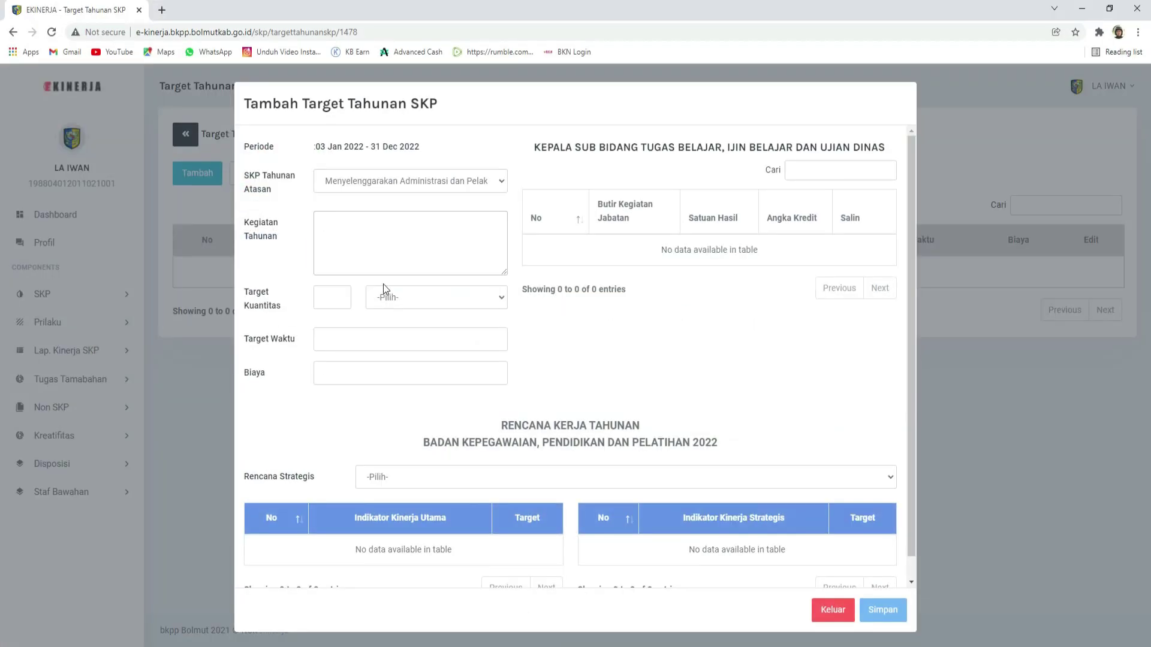
text(Menyiapkan Bahan Peraturan Perundangundangan Petunjuk Teknis dan Petunjuk Pelaksanaan Tugas Belajar, Izin Belajar Pegawai dan Ujian Dinas Tinggkat I Tingkat II dan Ujian Kenaikan Pangkat Penyesuaian Ijazah)
scroll(377, 238, up, 3)
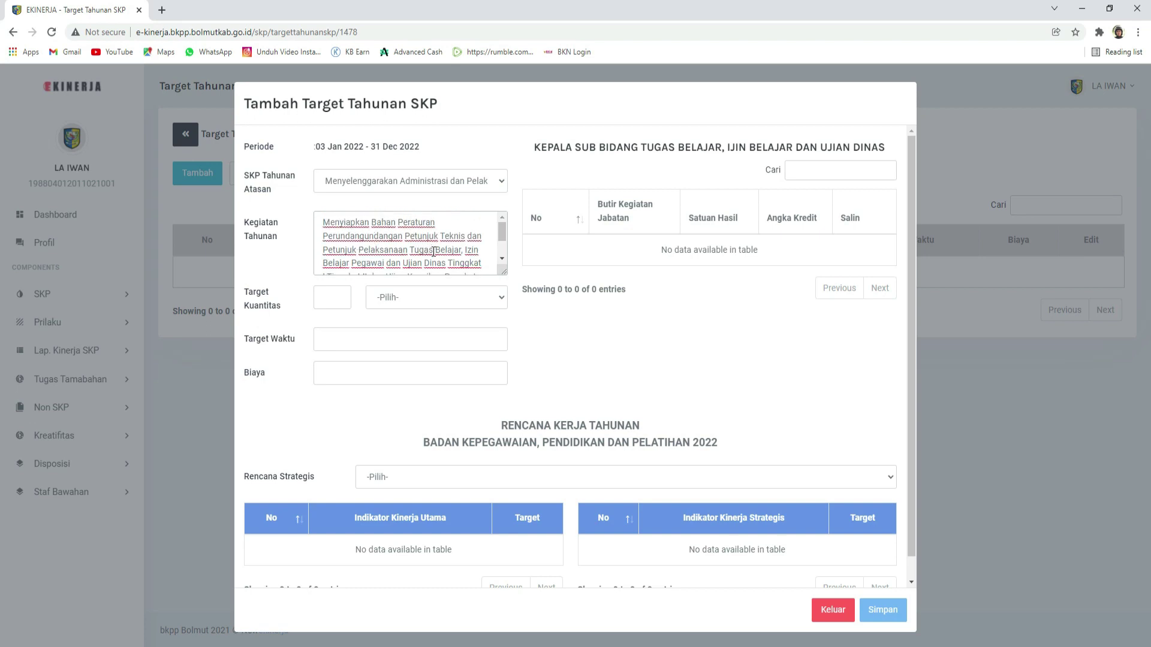
scroll(431, 254, down, 2)
scroll(391, 254, up, 2)
Step: Join 'Ijazah' onto the line ending 'Penyesuaian' in the annual activity text
click(324, 224)
scroll(351, 252, down, 1)
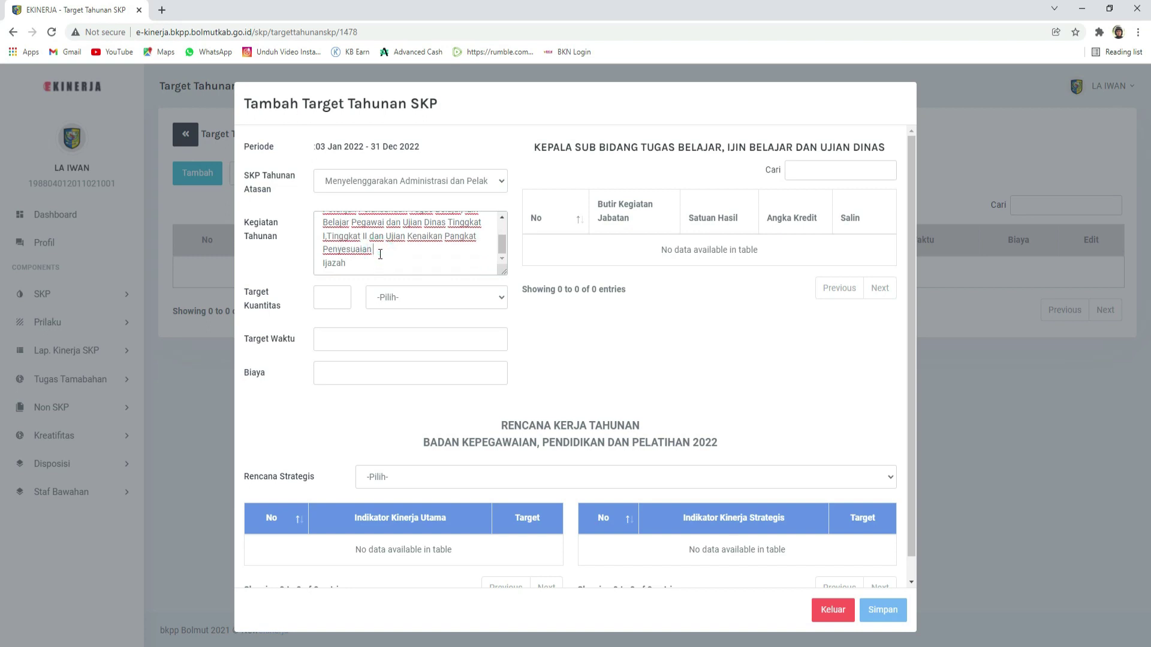
key(Delete)
scroll(389, 253, down, 1)
scroll(390, 253, up, 1)
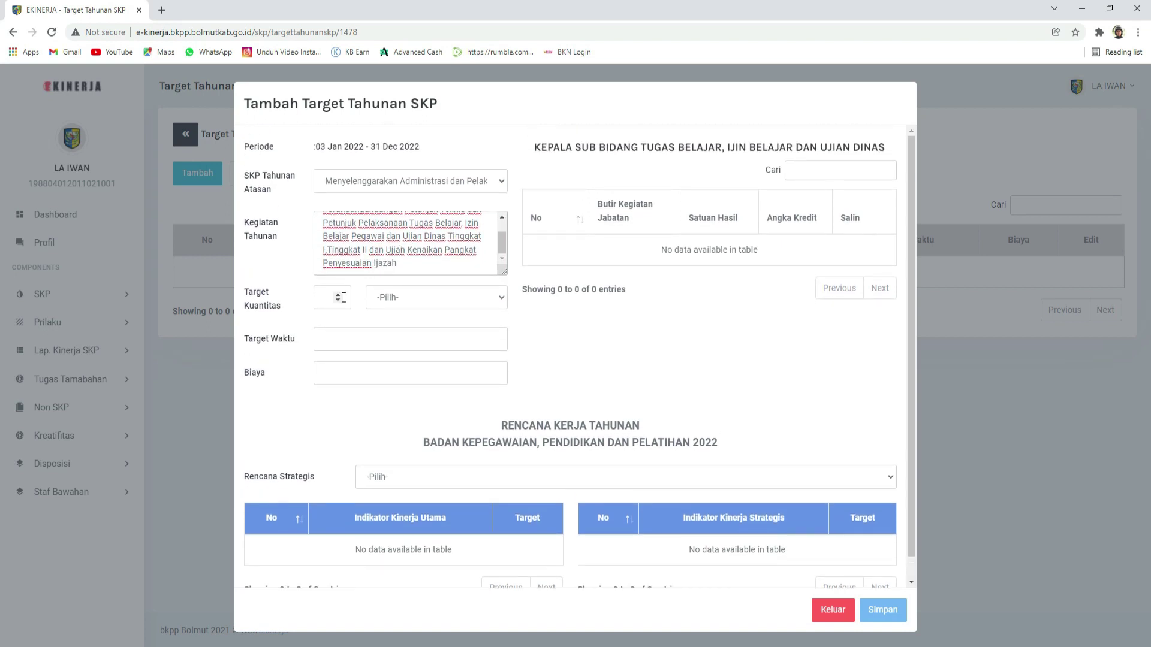
scroll(370, 257, up, 2)
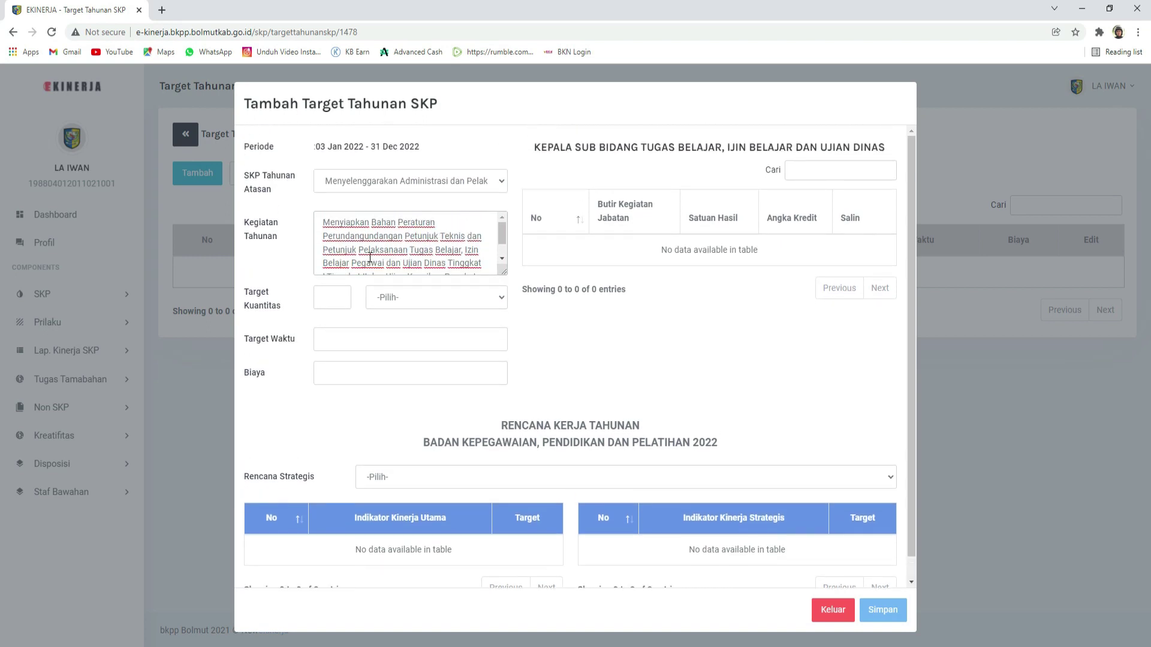
scroll(369, 258, down, 2)
scroll(370, 258, up, 2)
scroll(369, 258, down, 2)
scroll(369, 258, down, 1)
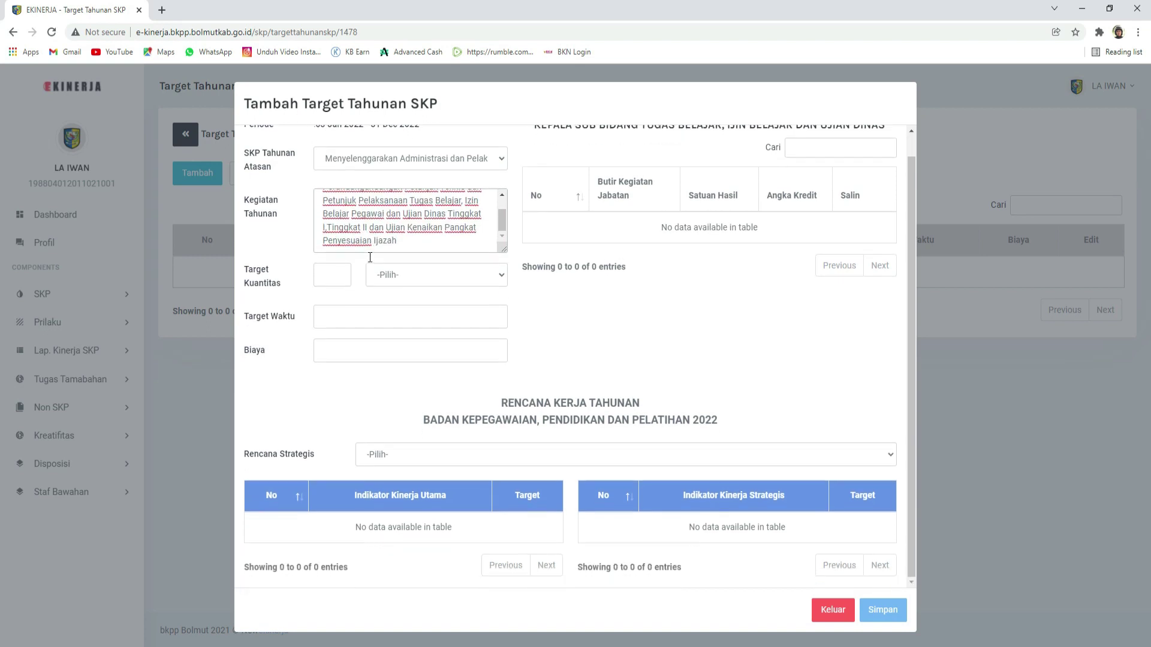
click(325, 276)
Step: Replace the target quantity with 6 and choose SK as its unit
drag(327, 276, 316, 276)
text(6)
click(390, 275)
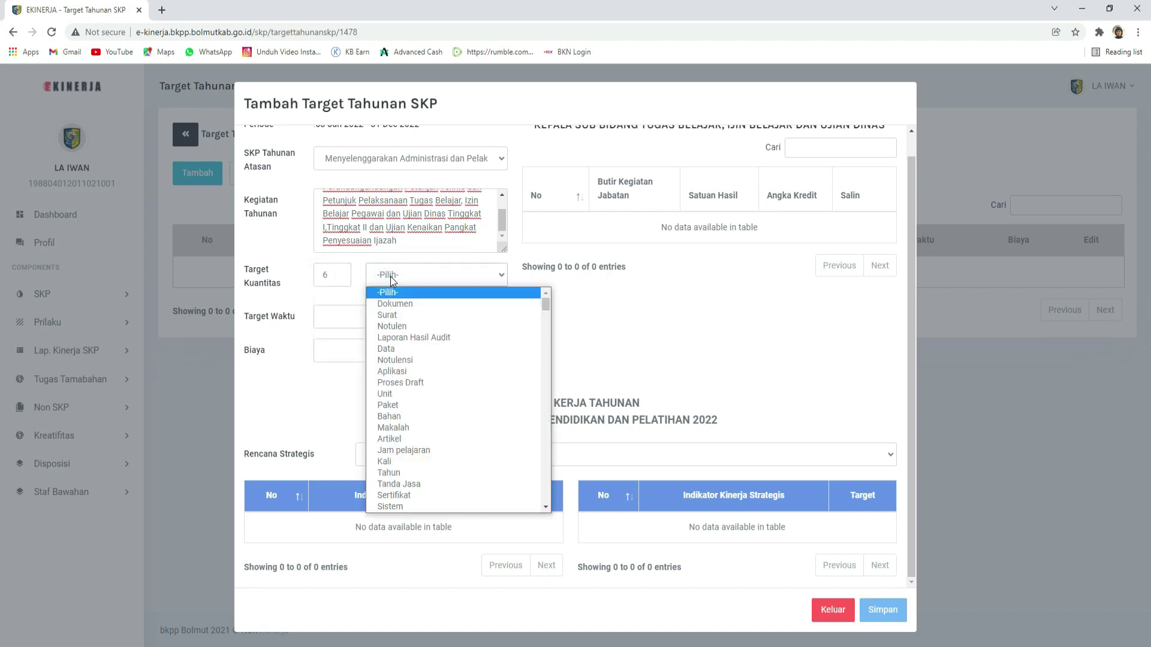
text(sk)
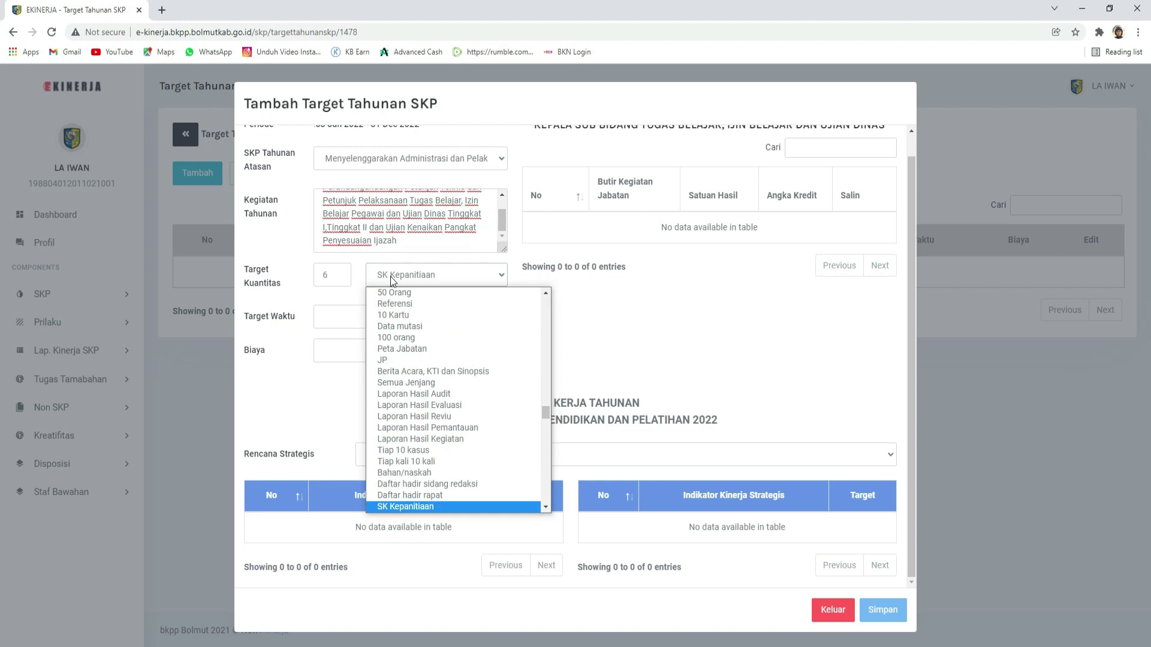
key(s)
key(s)
key(s)
key(s)
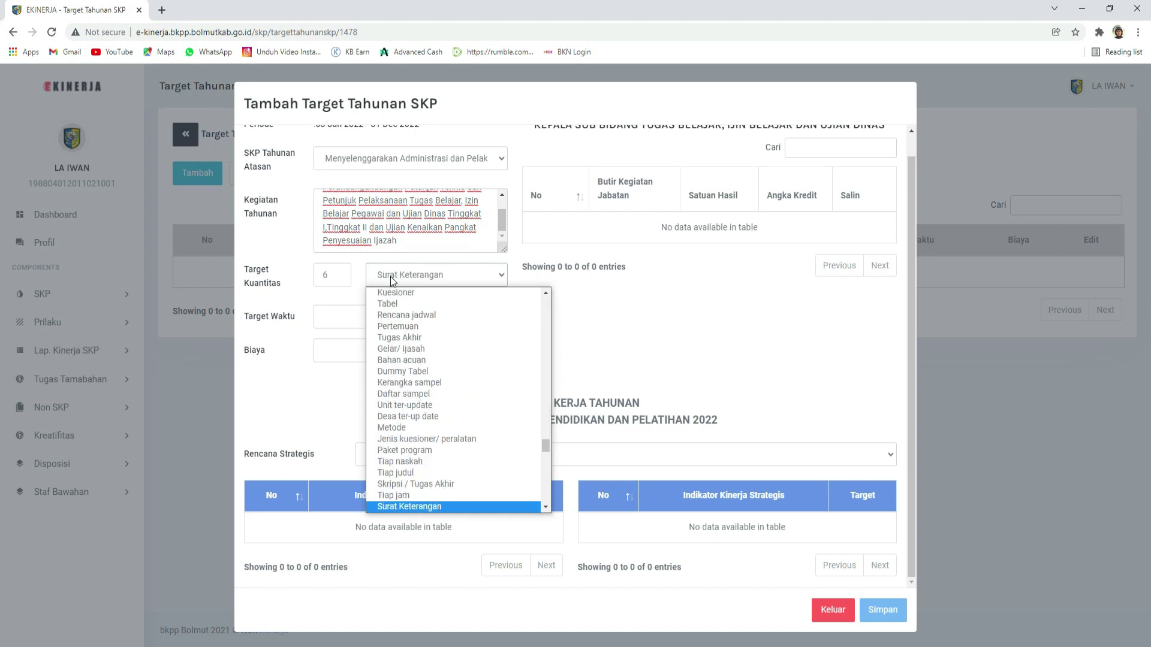
key(s)
key(s)
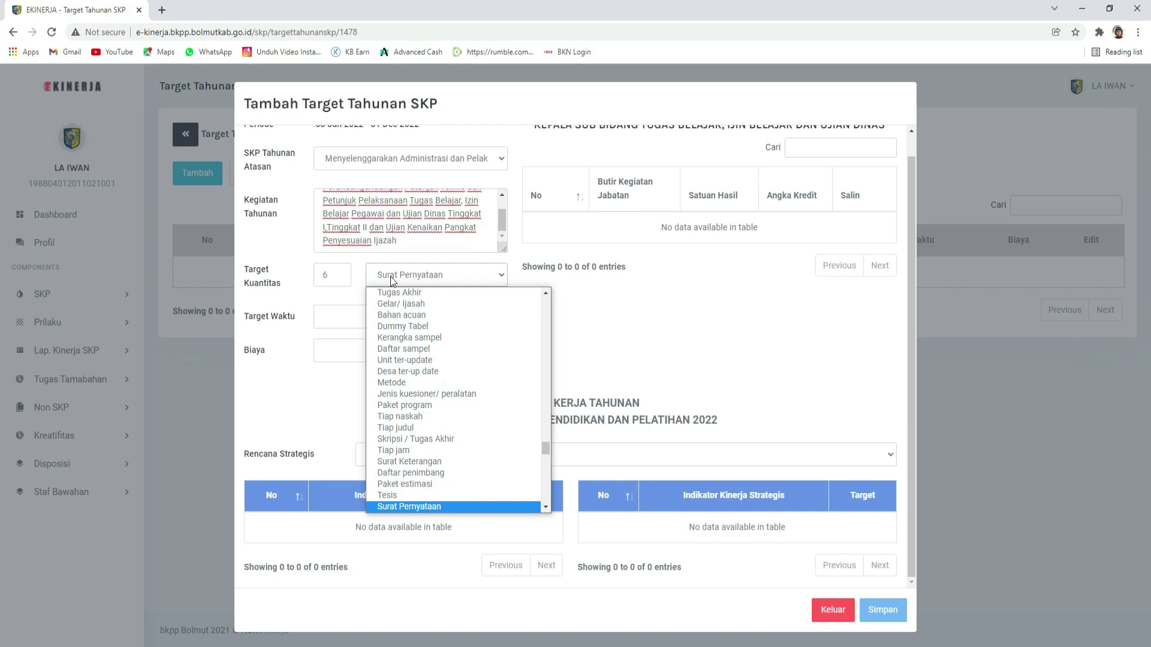
key(Return)
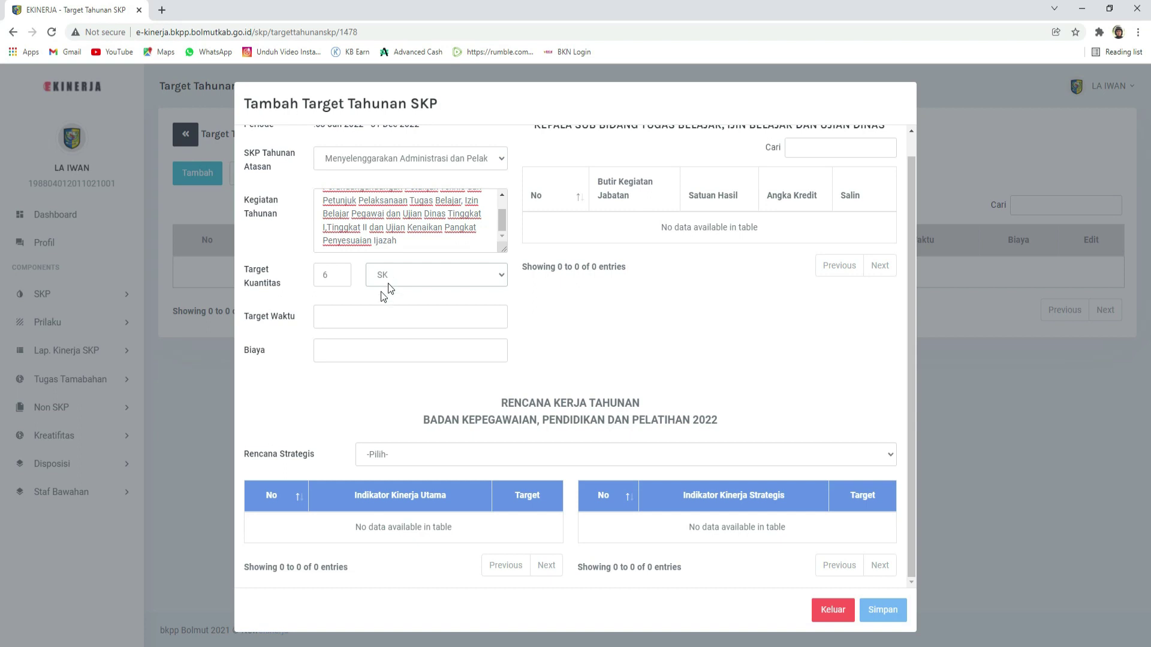
Step: Enter a time target of 12 and a cost of 0, then save the target
click(366, 312)
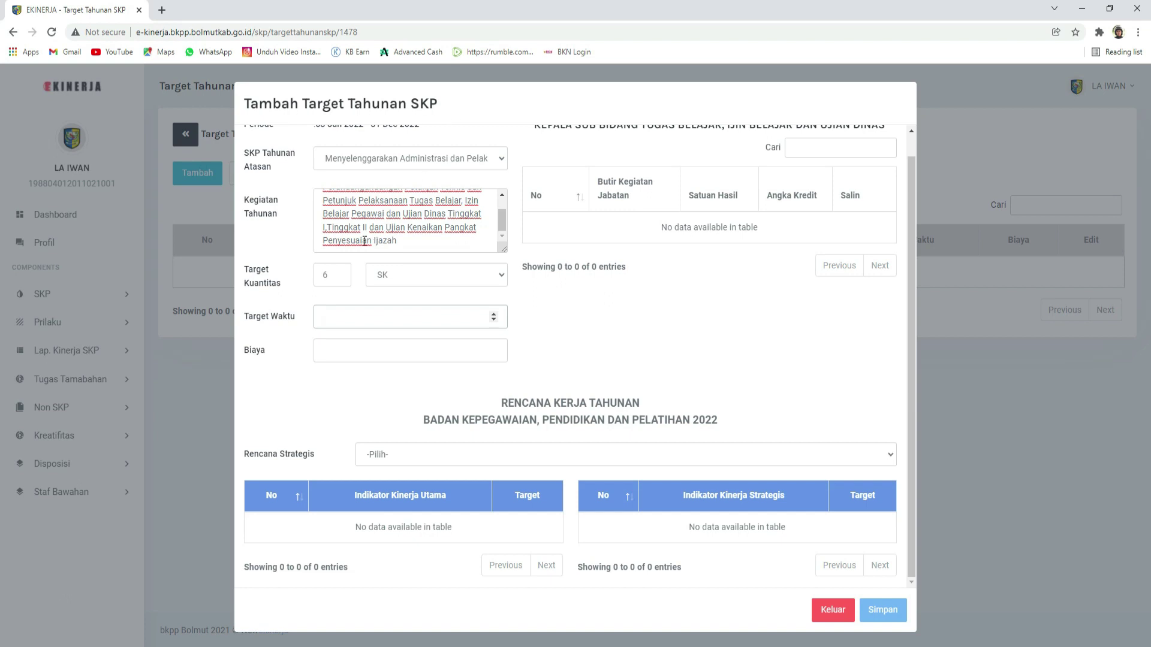
text(12)
click(333, 346)
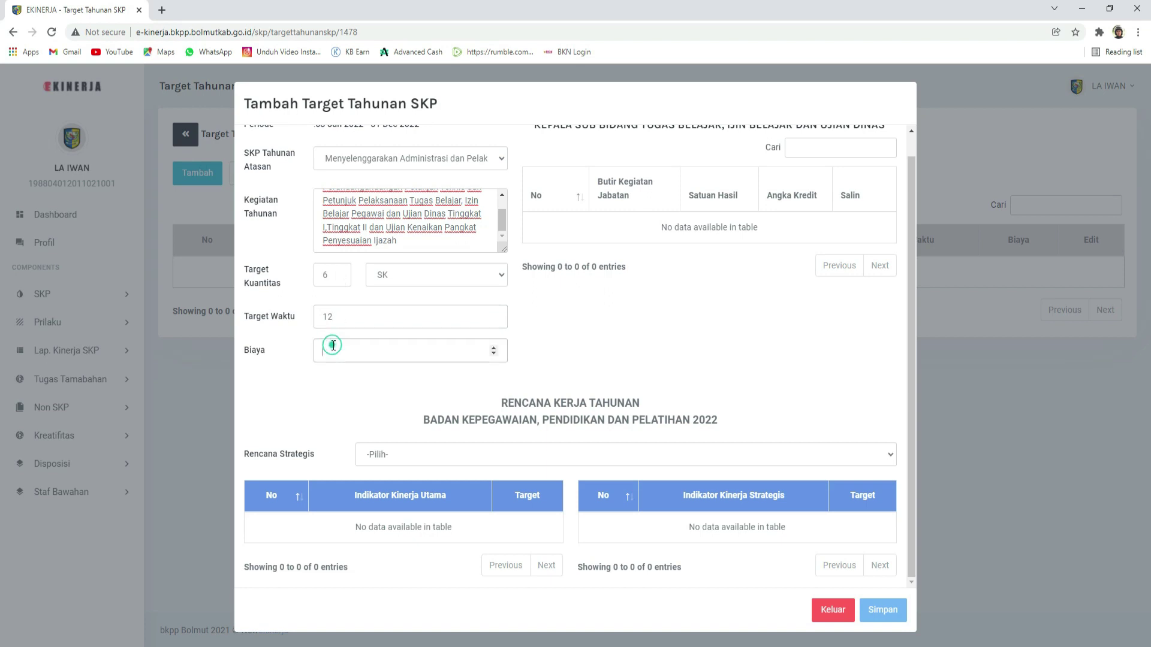
text(0)
click(878, 610)
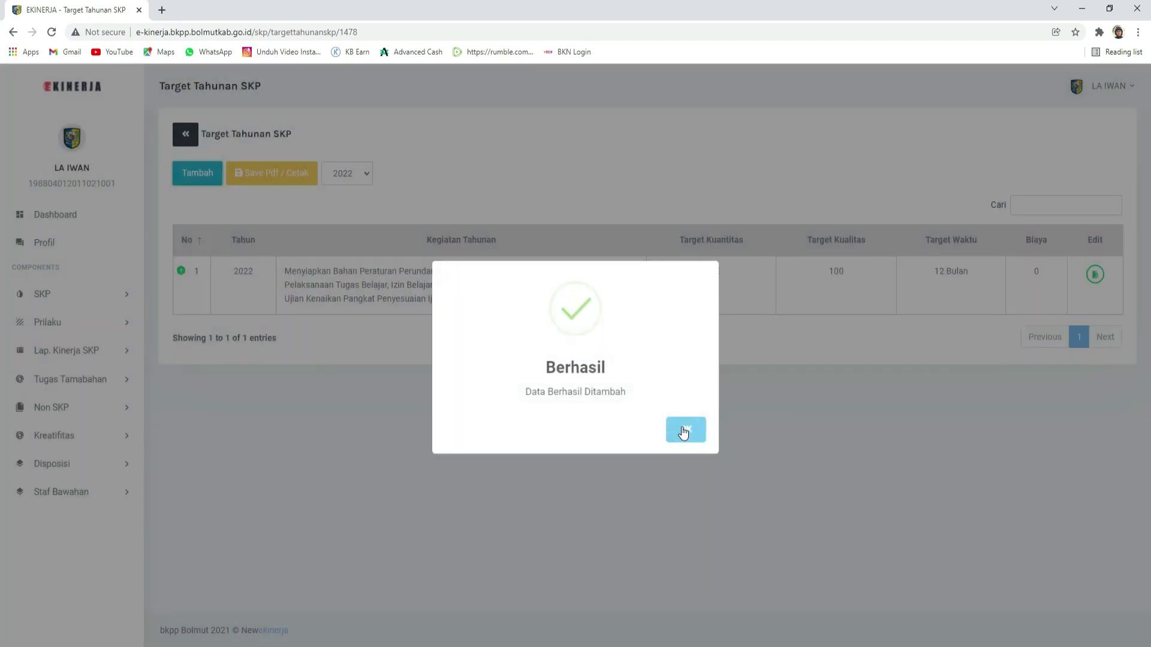
Step: Dismiss the success message and begin a second annual target
click(684, 431)
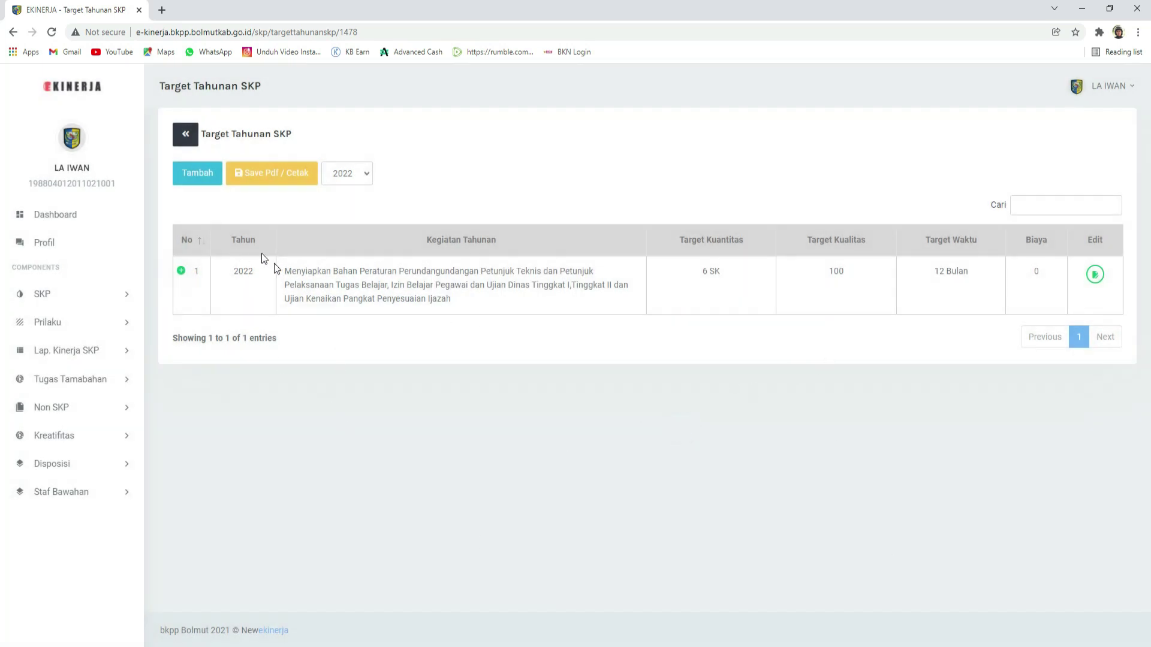
click(192, 179)
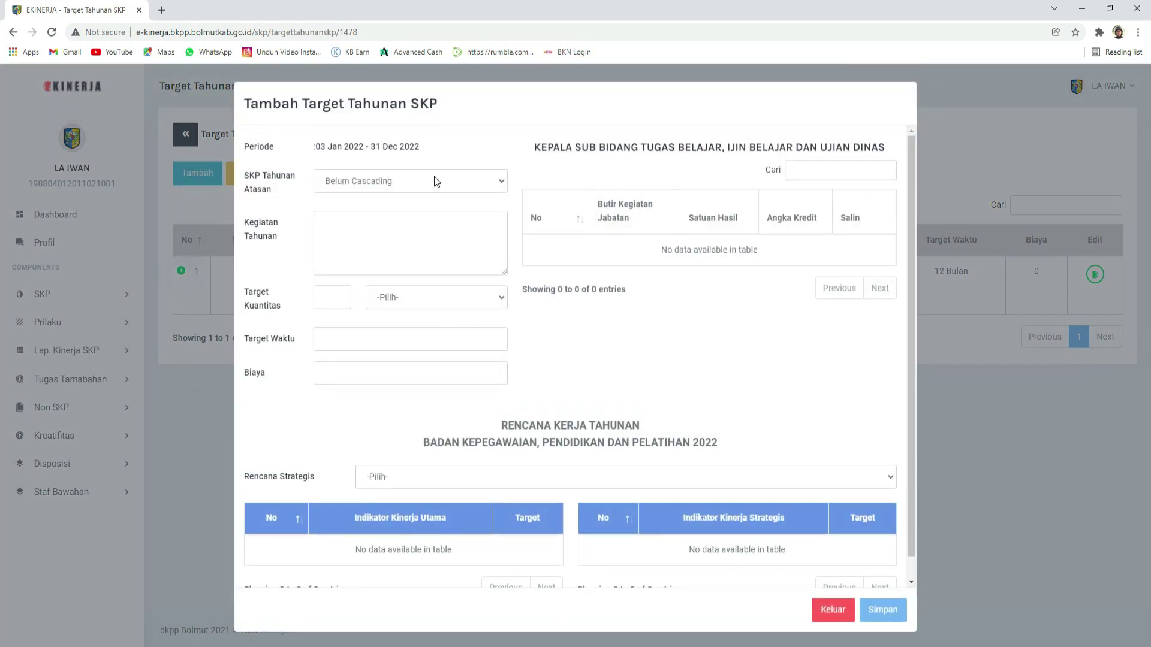
Step: Paste the next activity from the notes into Kegiatan Tahunan and link it to the Tugas Belajar parent
key(alt+Tab)
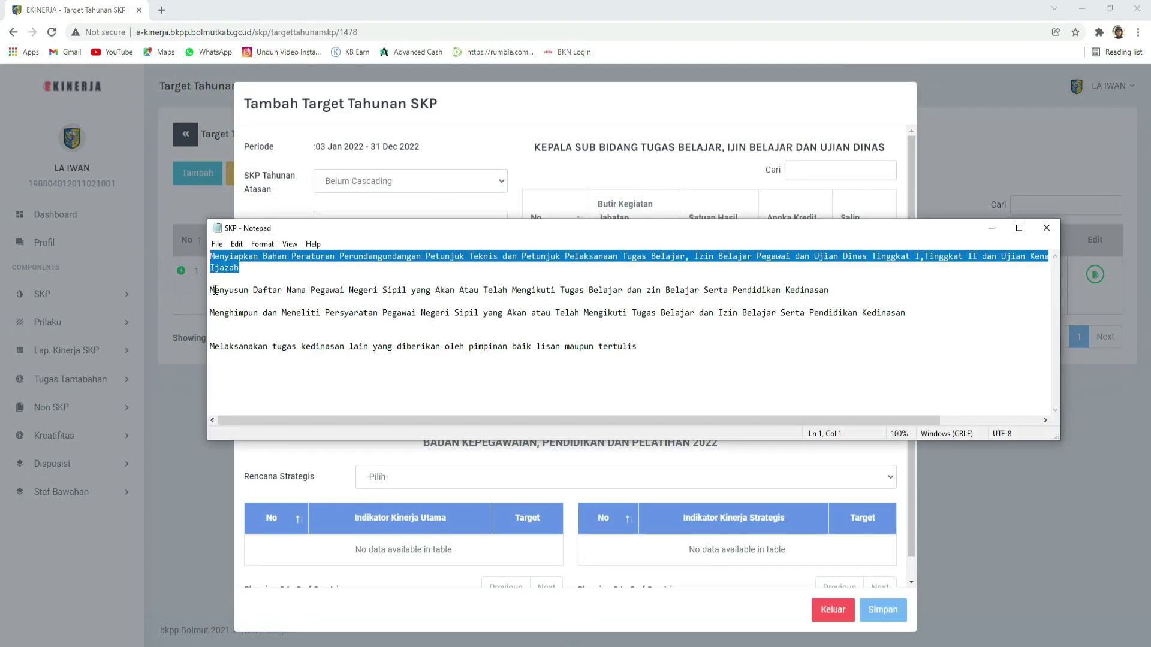
drag(210, 283, 843, 292)
key(ctrl+c)
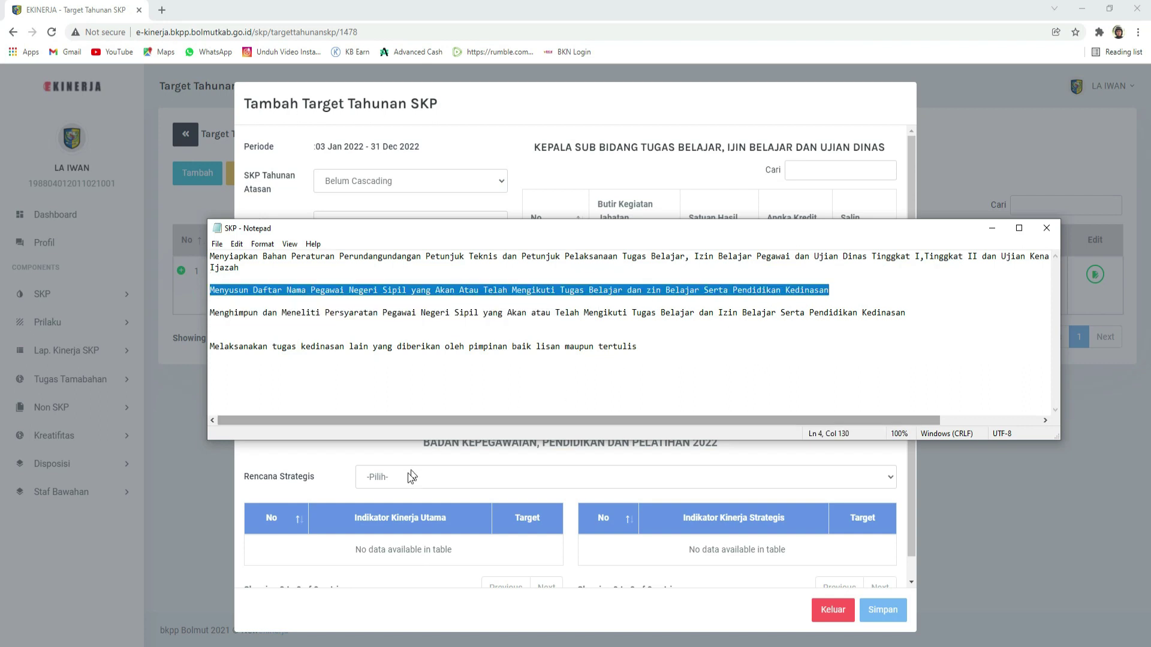
click(424, 461)
click(379, 240)
key(ctrl+v)
click(406, 181)
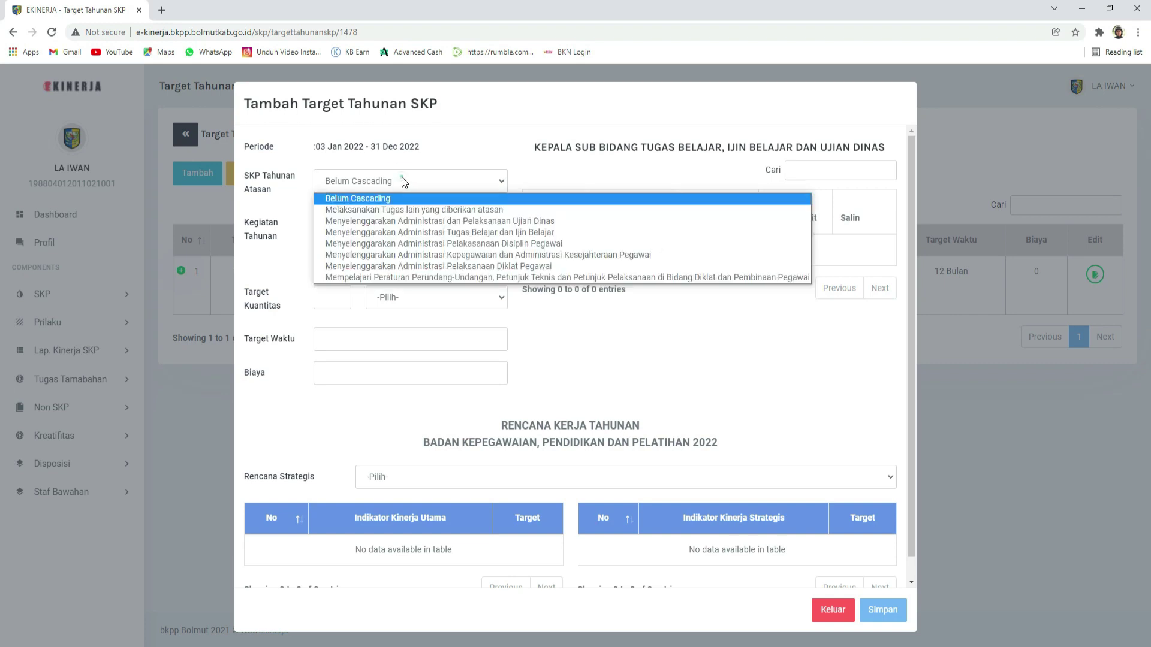
click(413, 233)
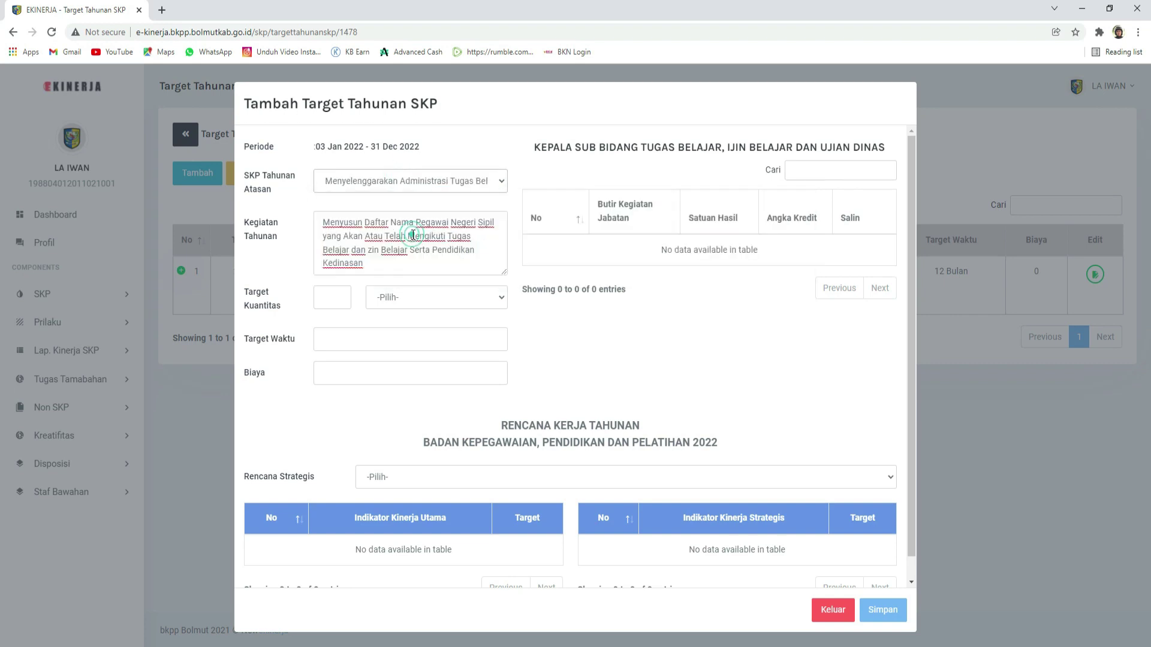
Step: Set the target quantity to 2 with Laporan as the unit
click(332, 287)
click(331, 297)
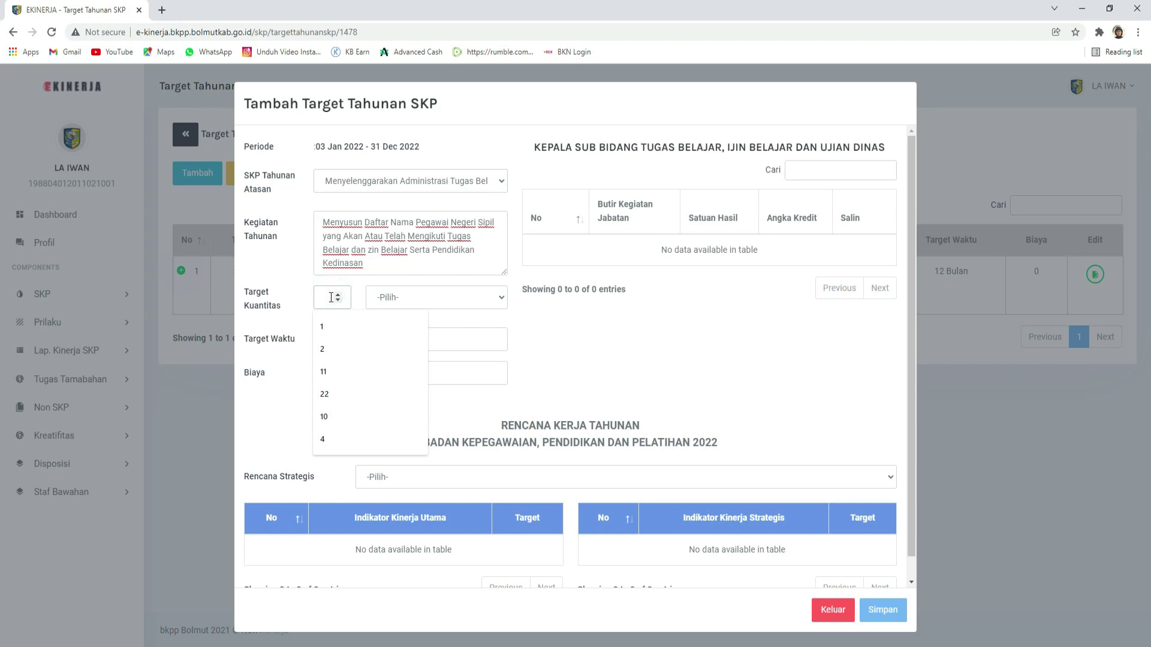
text(2)
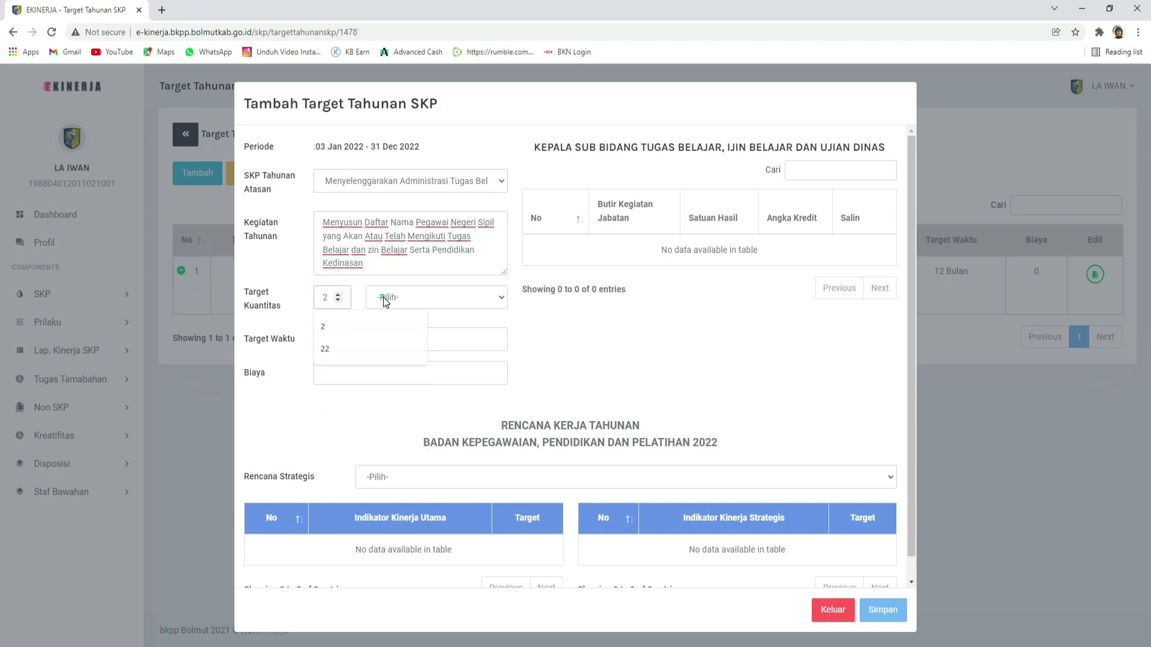
click(385, 297)
key(l)
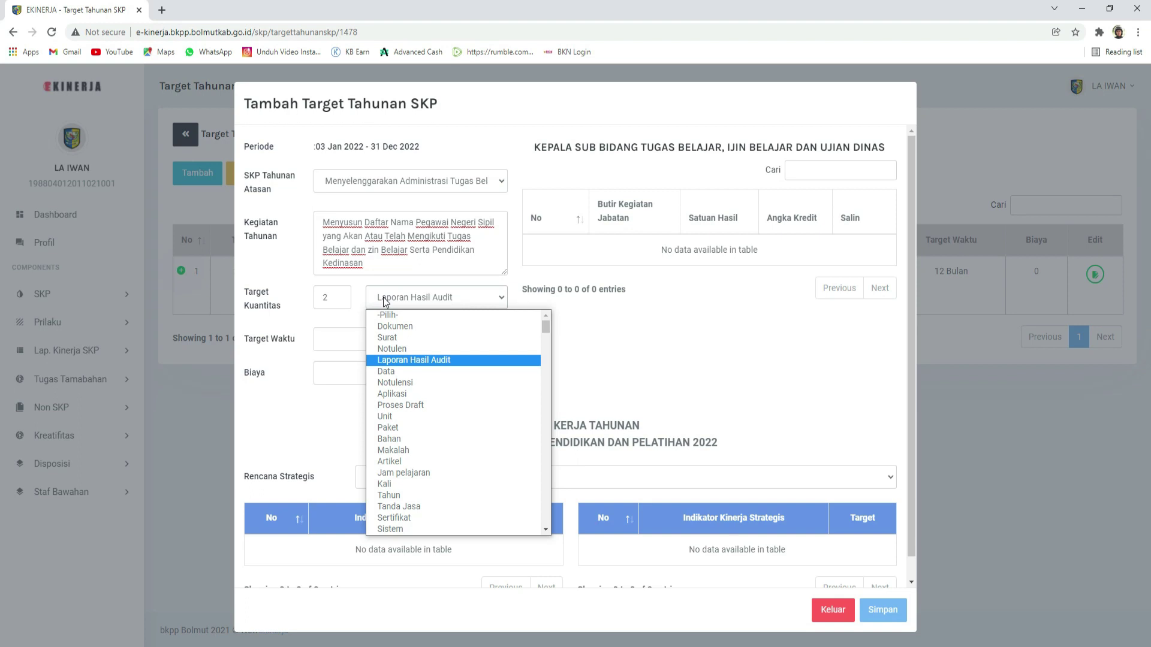
key(l)
key(l)
key(l)
key(l)
key(l)
key(i)
key(l)
key(l)
key(l)
key(l)
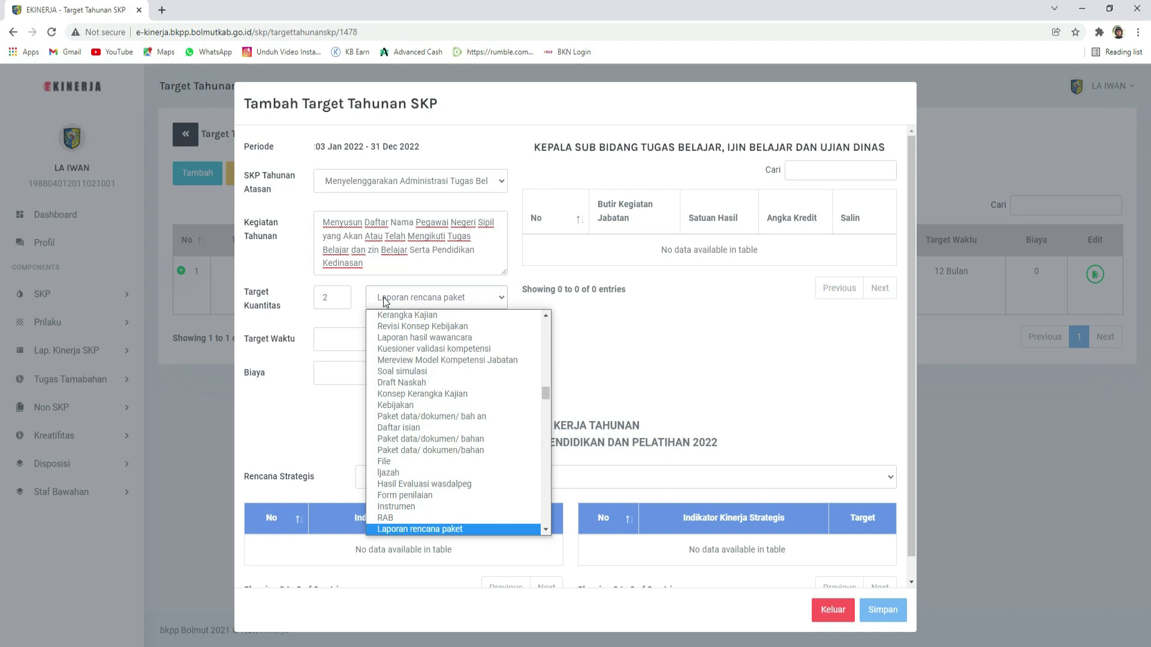
key(l)
key(l)
key(l)
key(l)
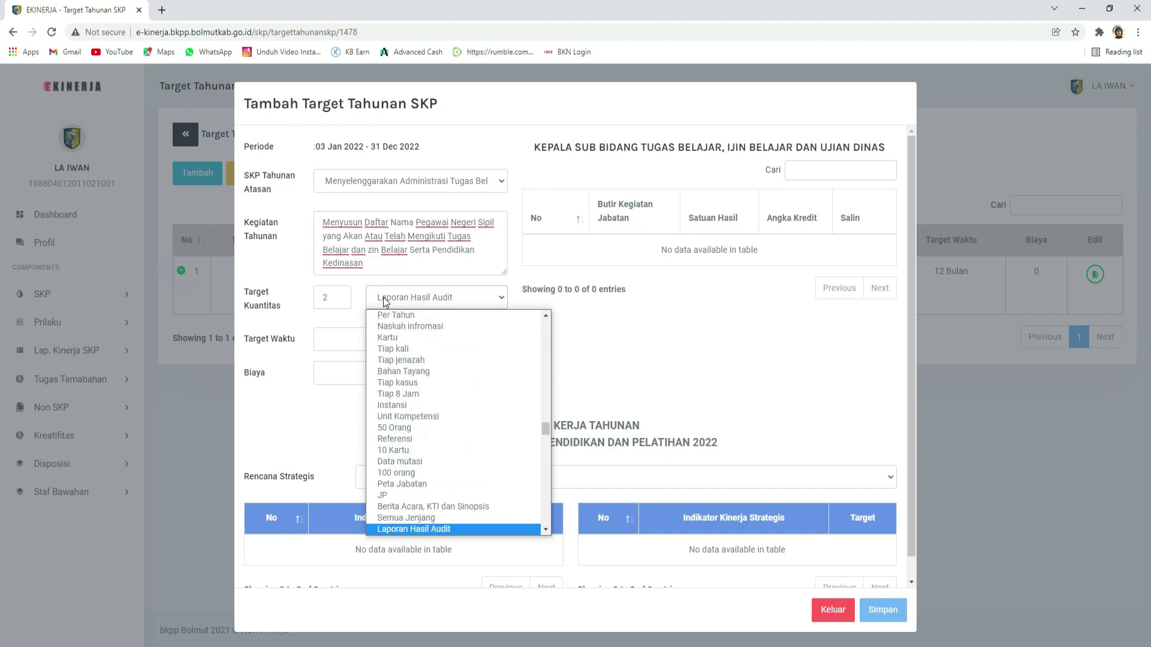
key(l)
key(l)
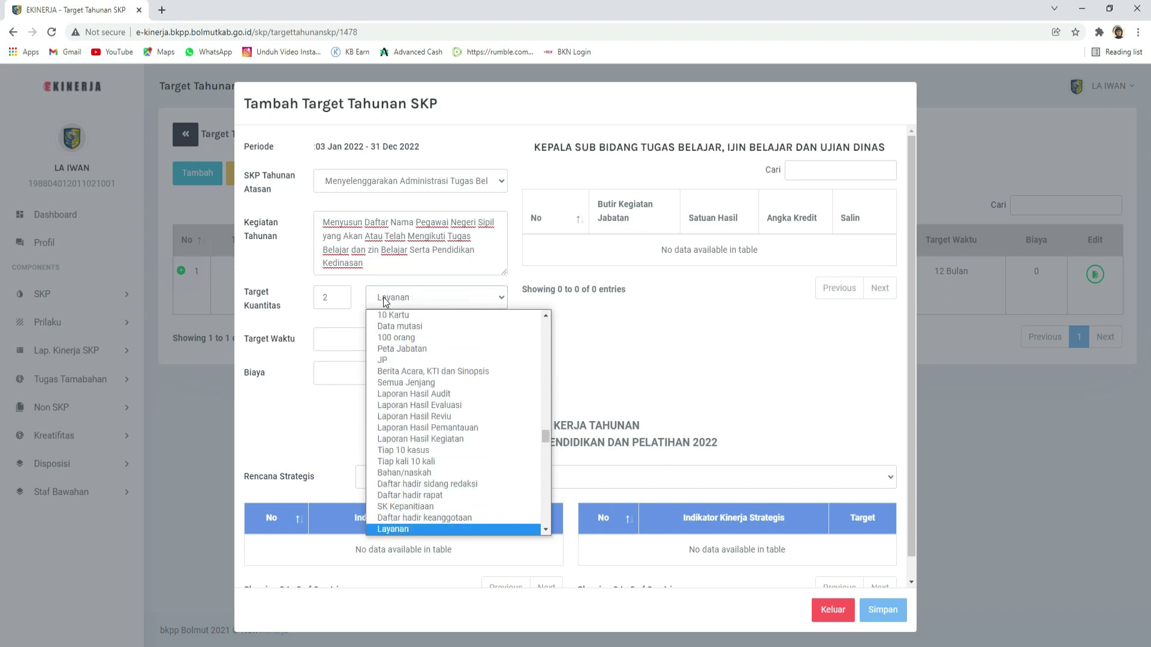
key(l)
key(Return)
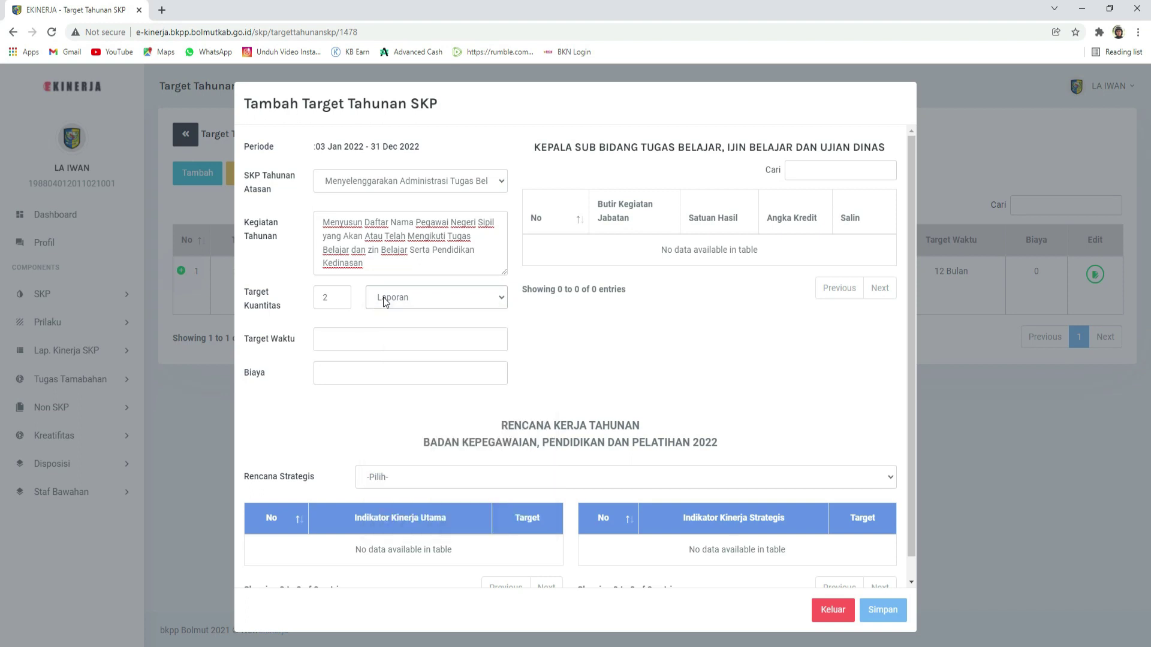
Step: Enter time 12 and cost 0, save, and dismiss the success message
click(321, 337)
text(12)
click(335, 373)
text(0)
click(883, 610)
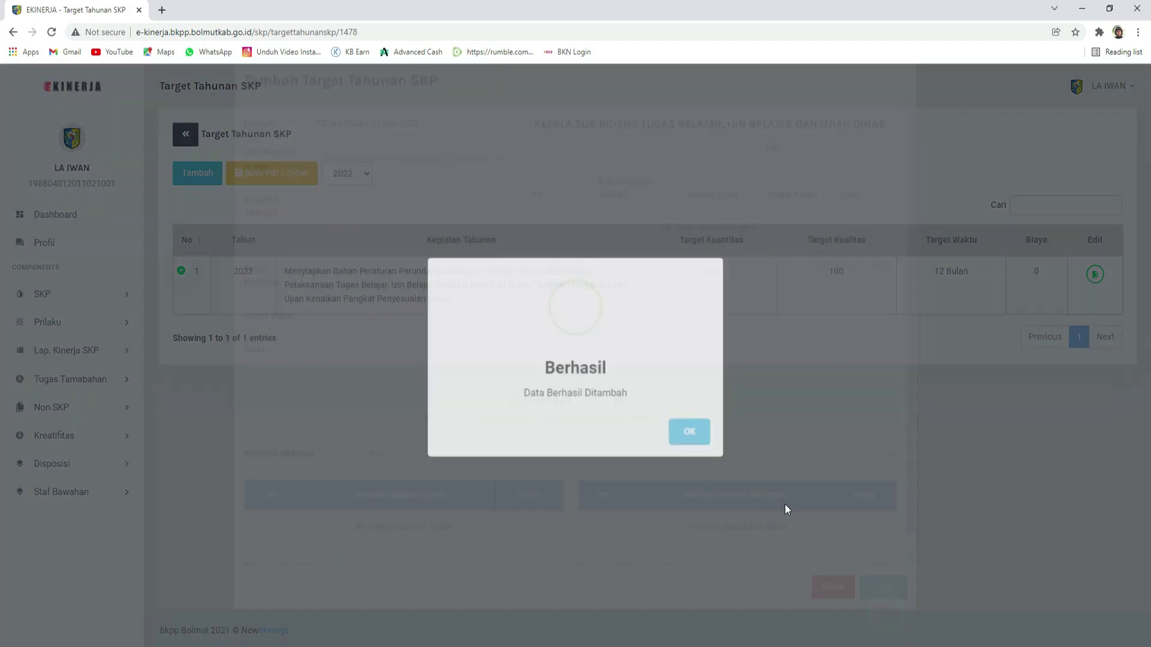
click(689, 431)
Step: Start a third target linked to Tugas Belajar and paste the requirements-checking activity text
key(alt+Tab)
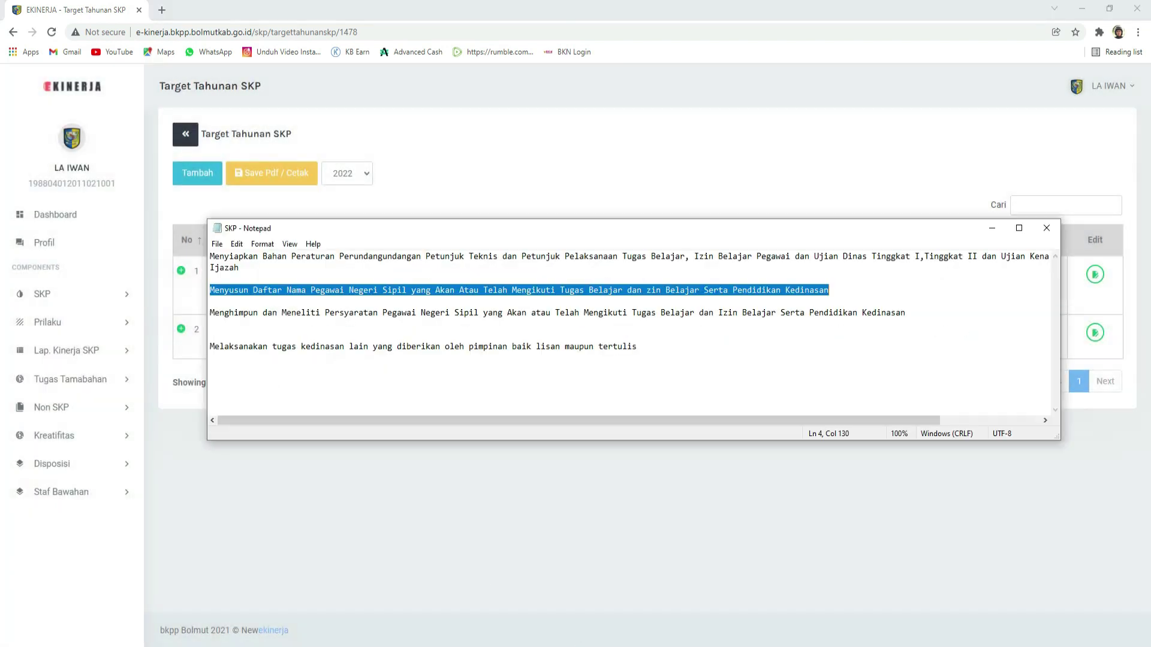
drag(210, 313, 915, 309)
key(ctrl+c)
click(658, 514)
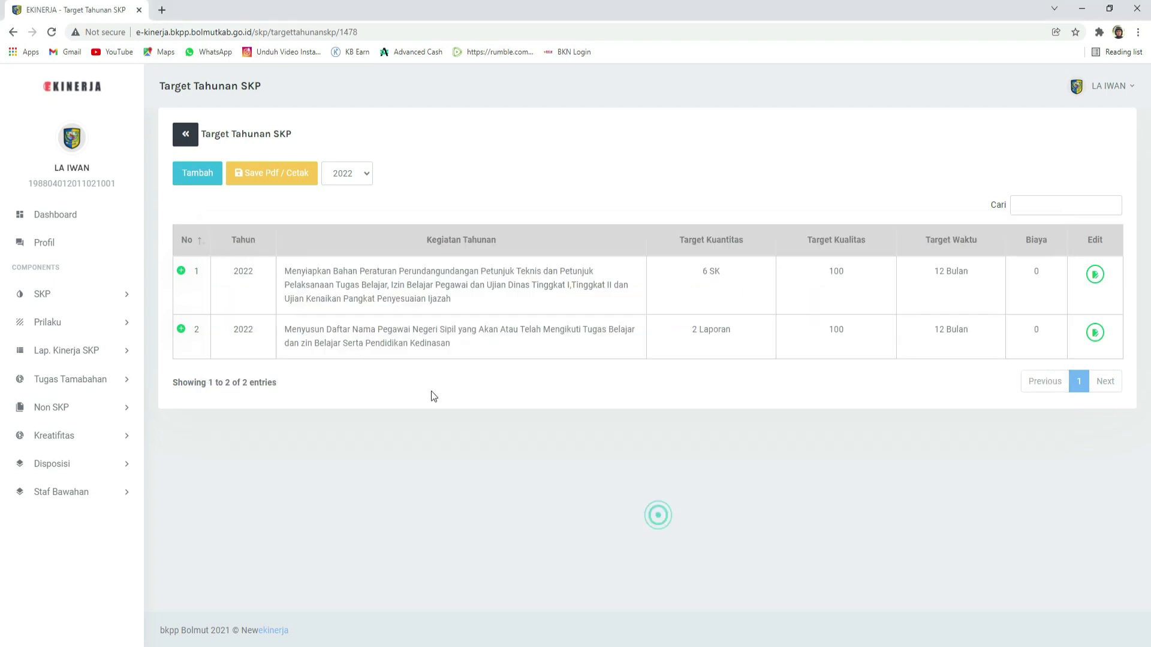
click(177, 174)
click(359, 185)
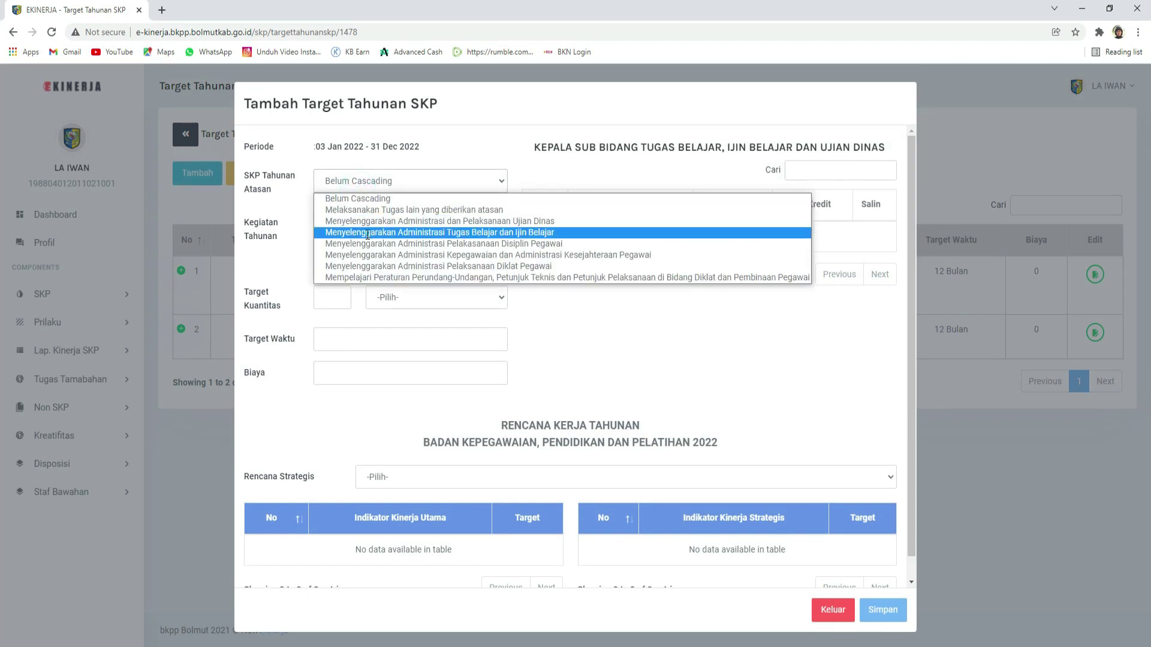
click(367, 233)
key(ctrl+v)
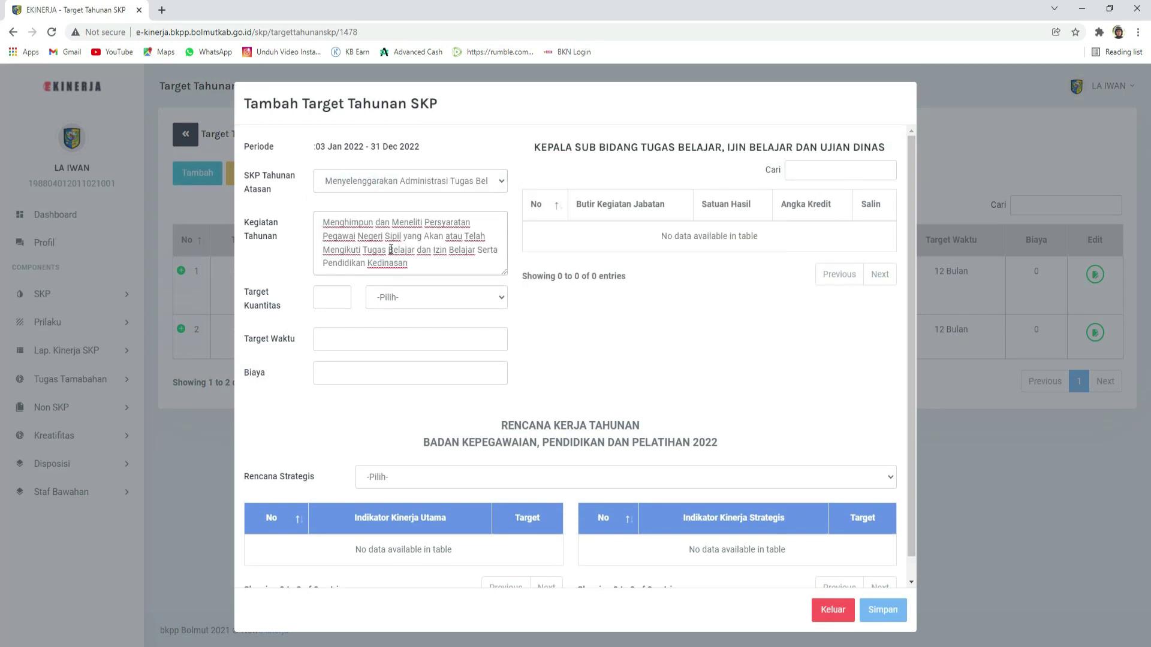
Step: Set the target quantity to 60 with Orang as the unit
scroll(390, 249, down, 1)
click(327, 276)
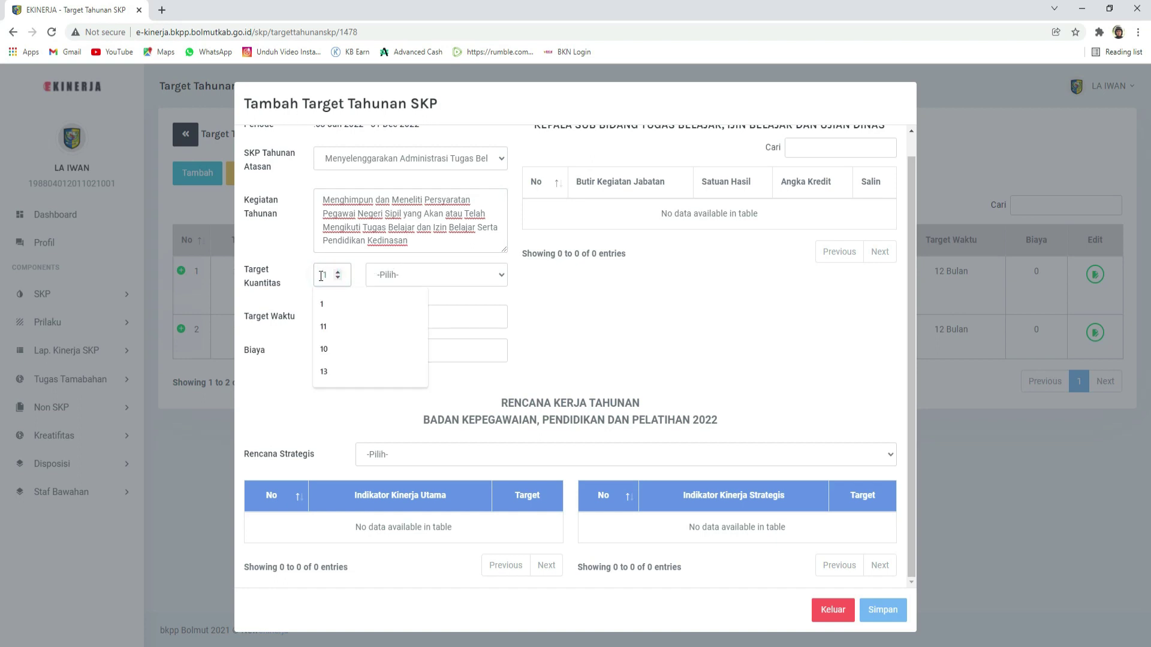
double_click(322, 276)
text(60)
click(402, 277)
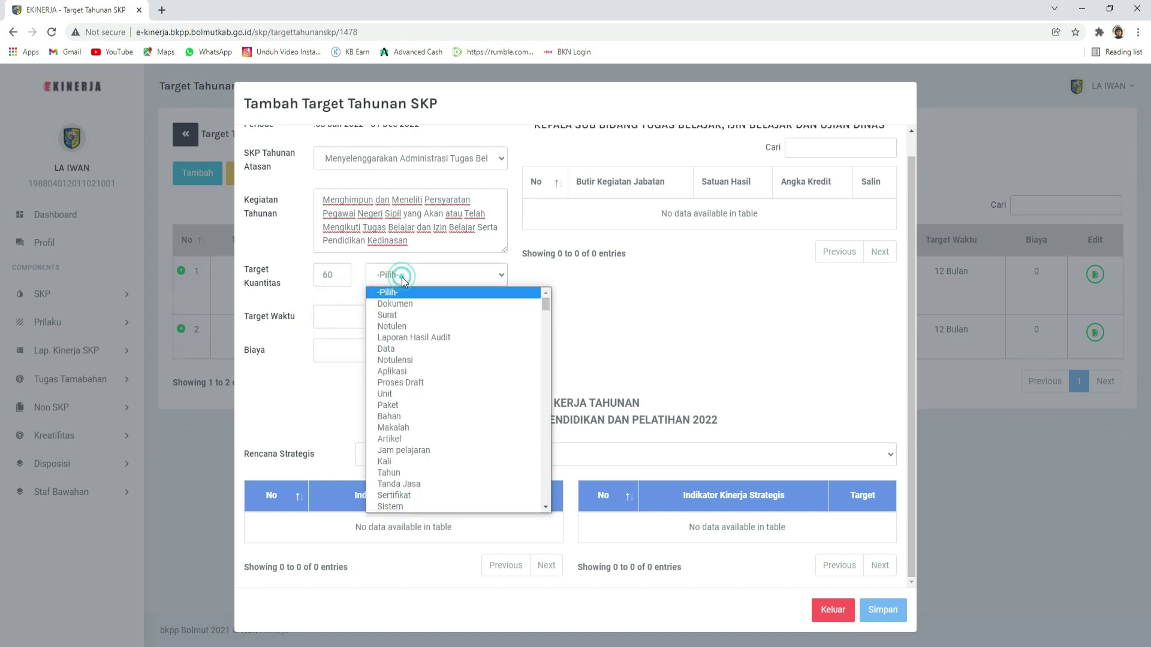
key(o)
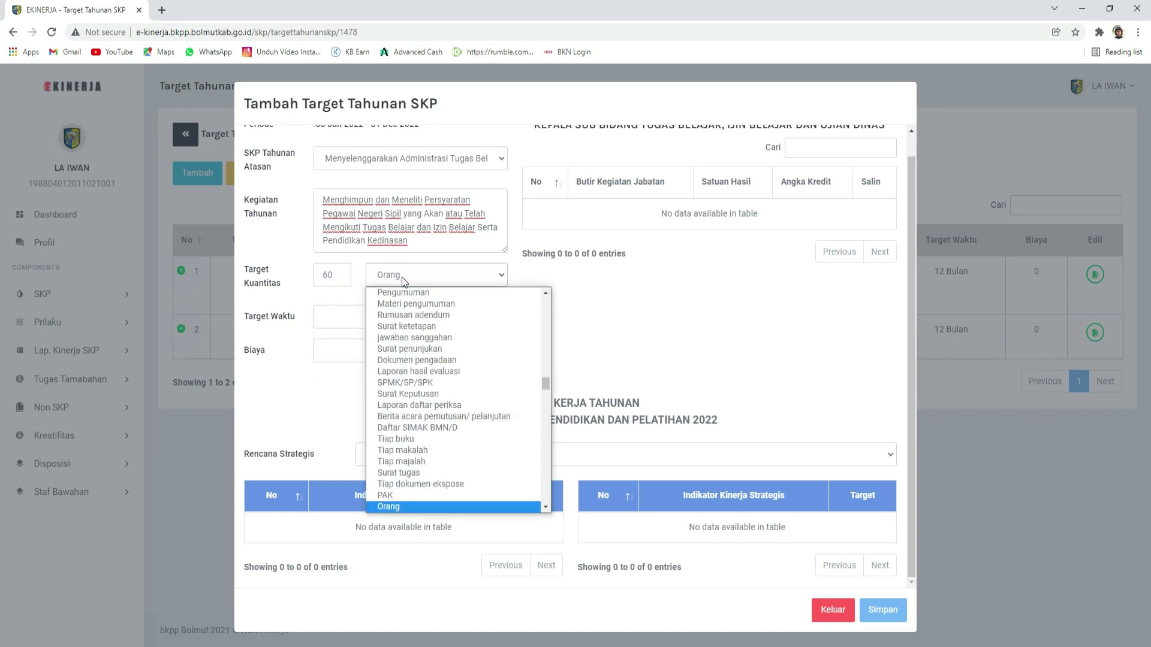
key(Return)
Step: Enter a time target of 12, save, and dismiss the success message
click(386, 318)
text(12)
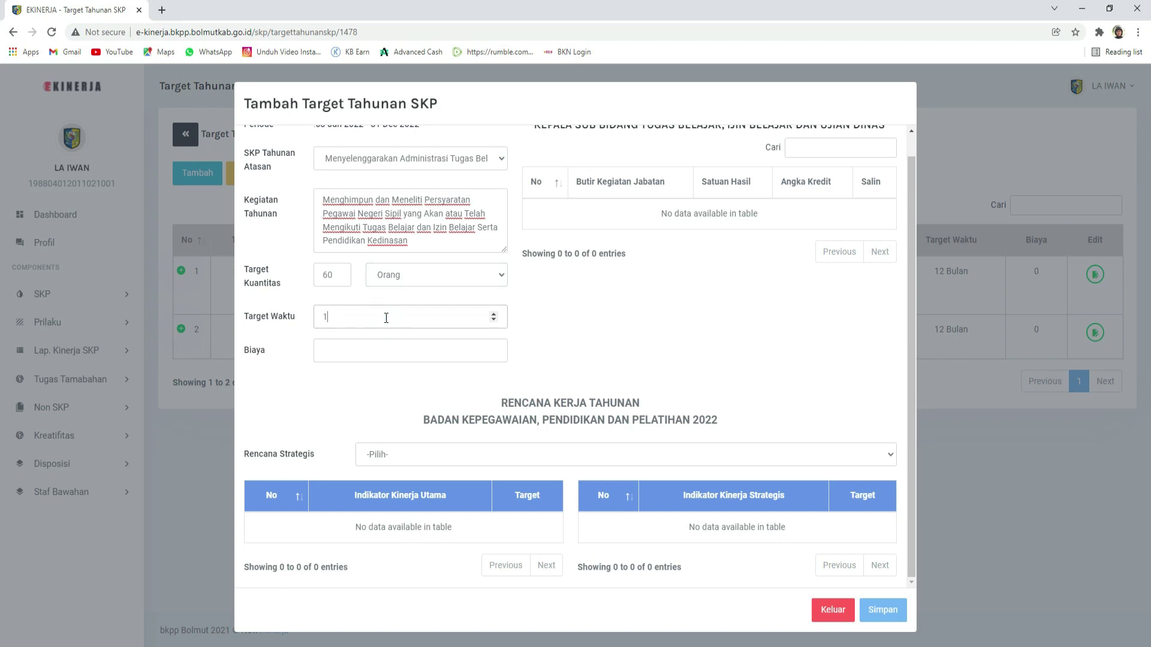
click(383, 347)
click(878, 617)
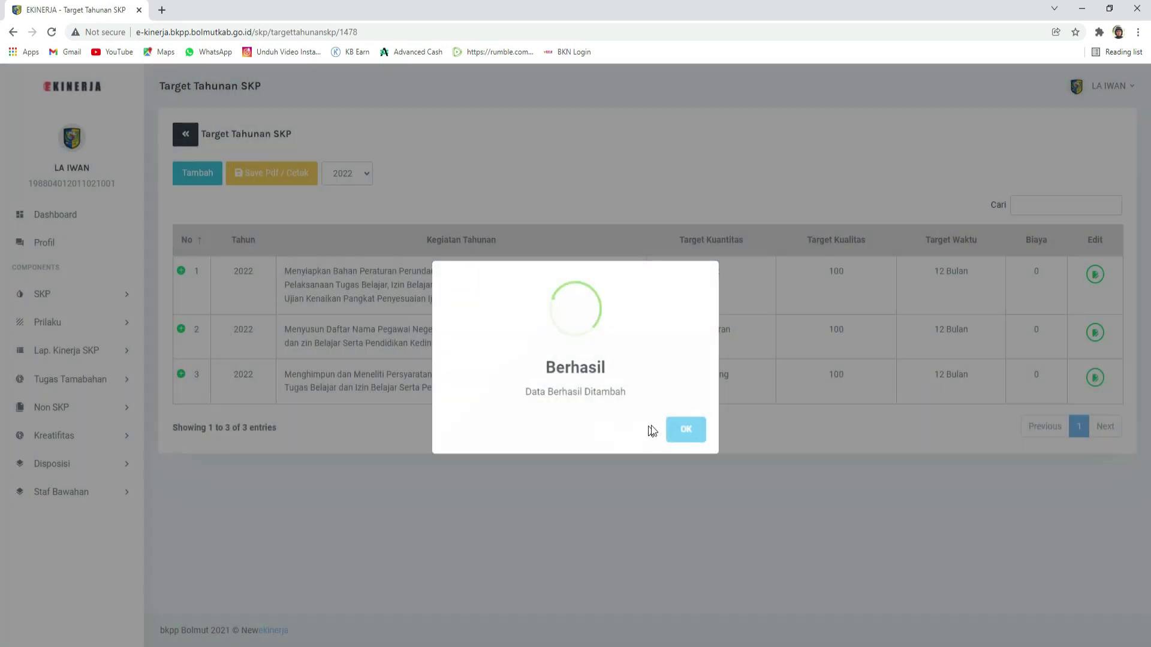
click(681, 431)
Step: Start a fourth target under 'Melaksanakan Tugas lain yang diberikan atasan' and paste its activity text
click(200, 176)
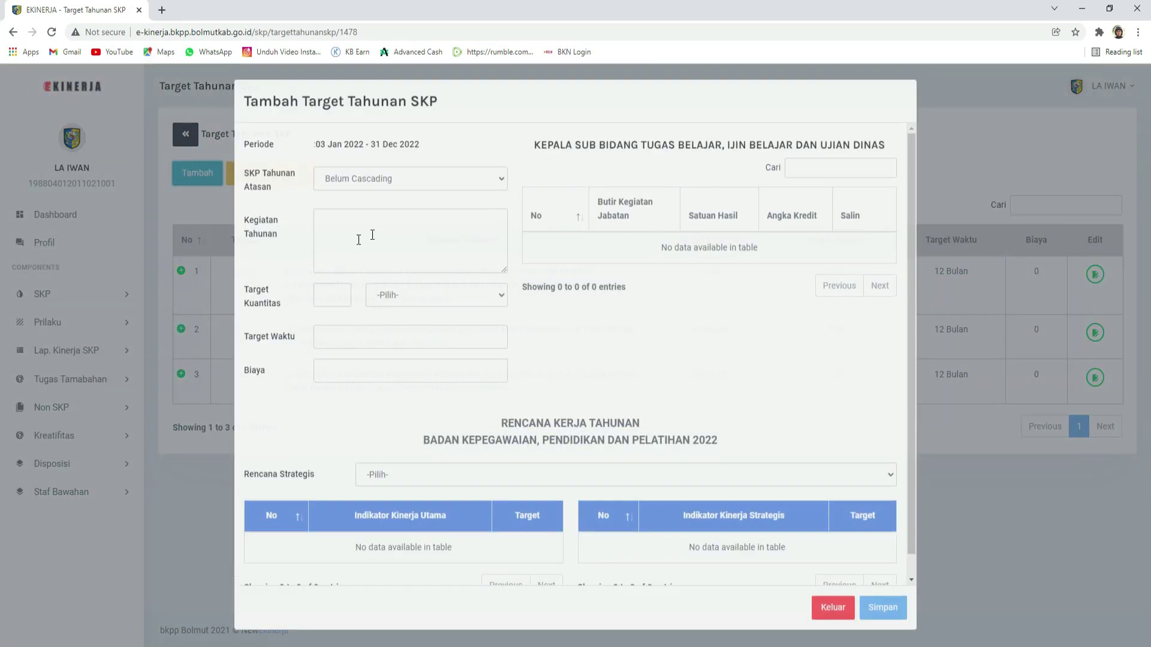
key(alt+Tab)
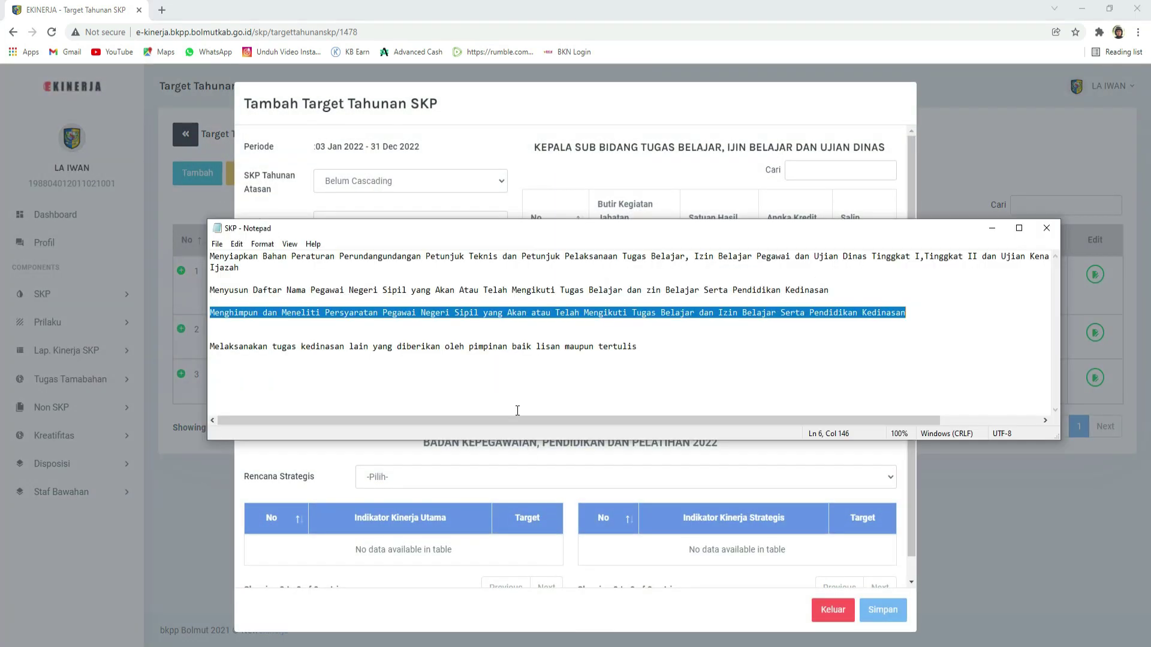
drag(644, 347, 209, 346)
key(ctrl+c)
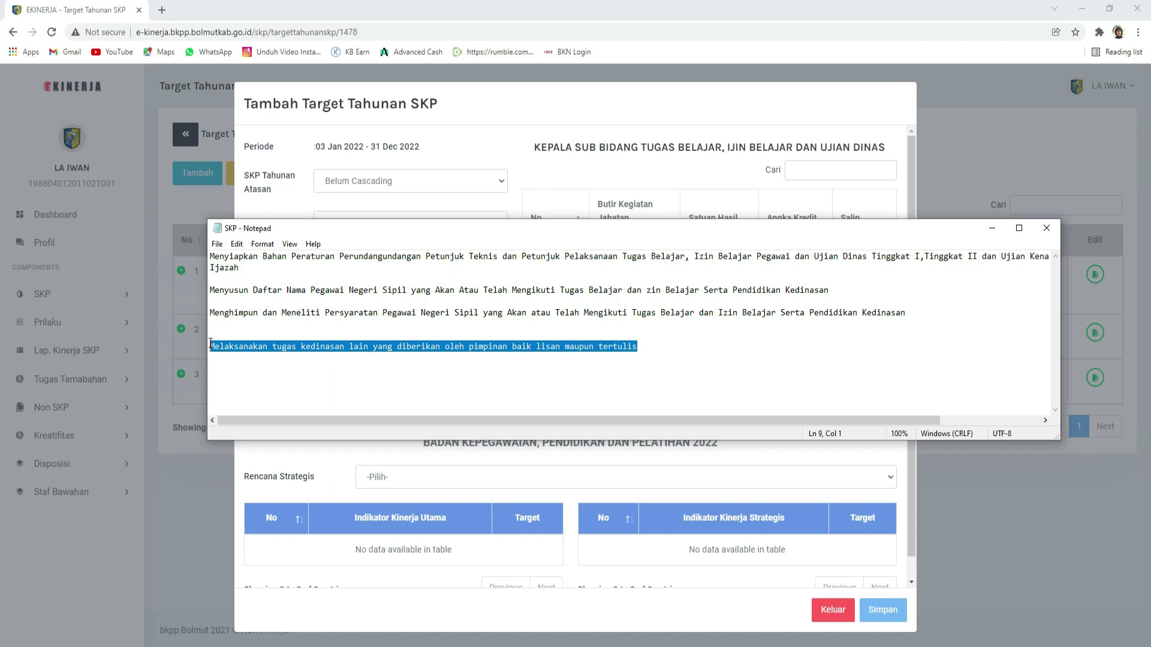
key(alt+Tab)
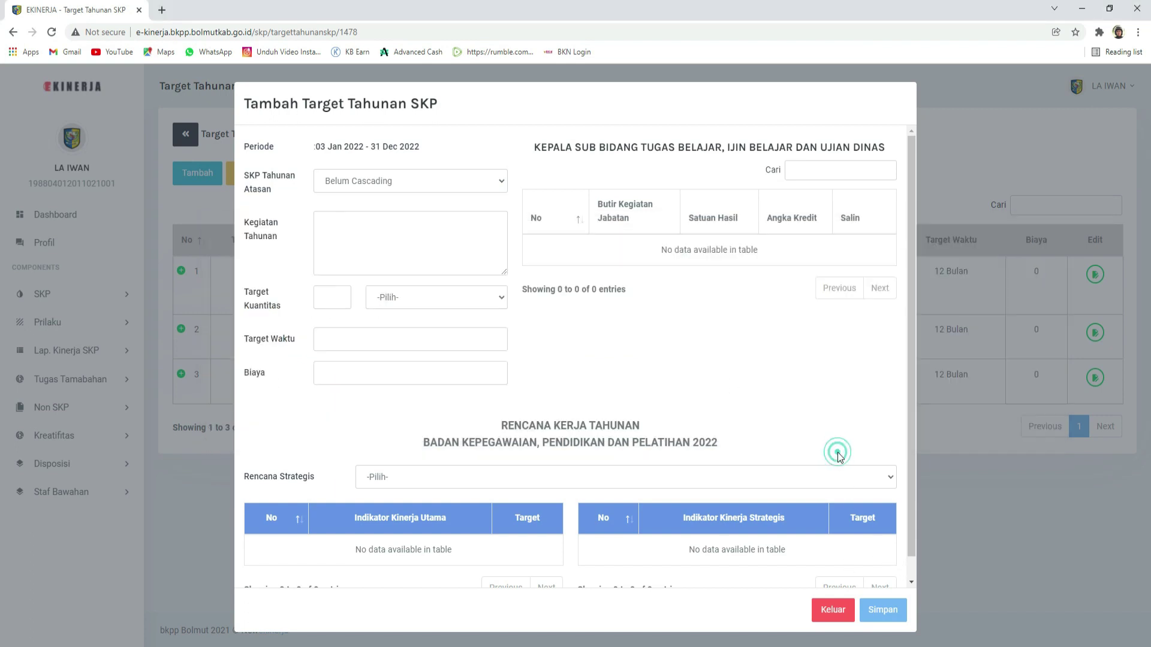
click(407, 190)
click(410, 214)
click(393, 230)
key(ctrl+v)
Step: Set the target quantity to 50 with Kegiatan as the unit
click(325, 296)
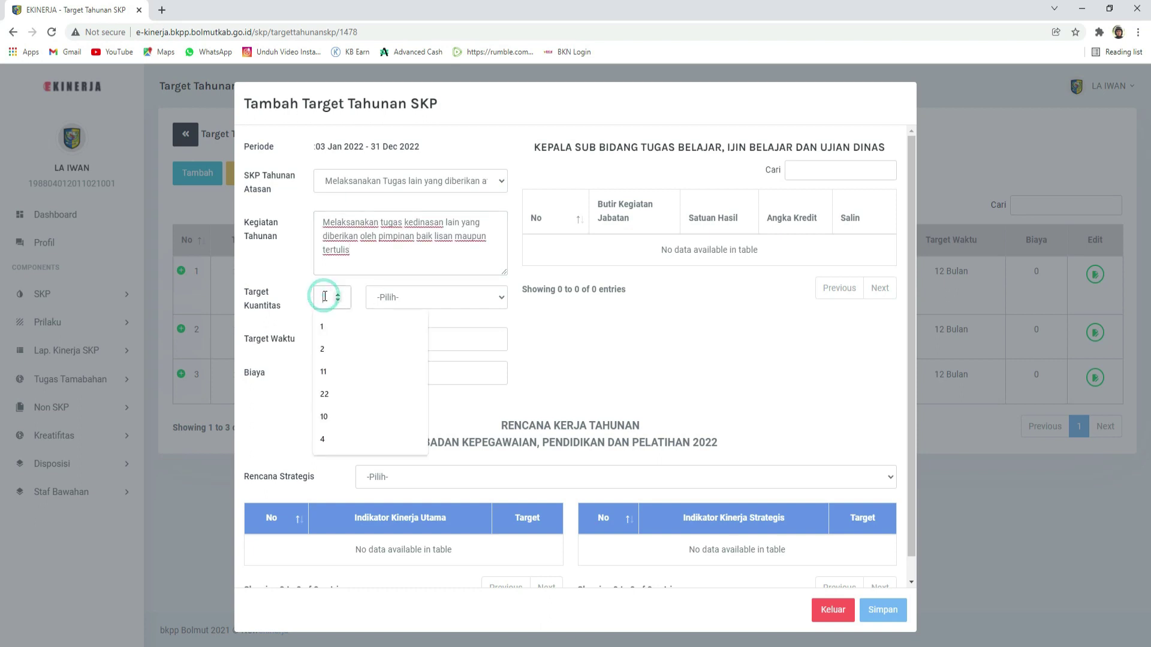
text(50)
click(389, 295)
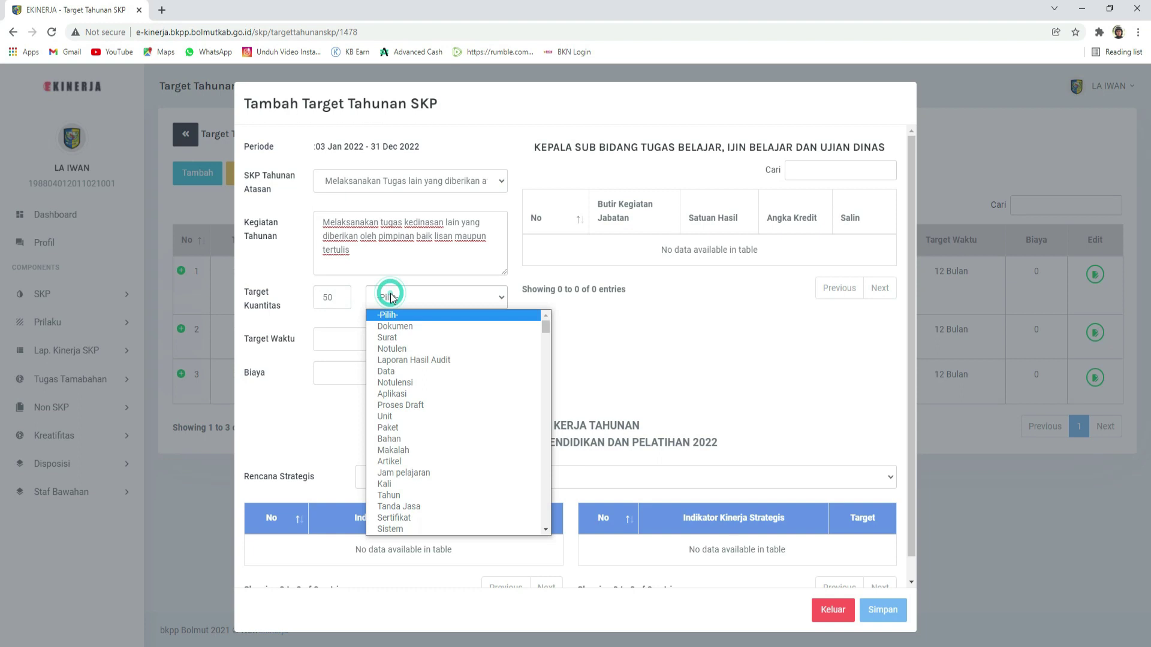
text(keg)
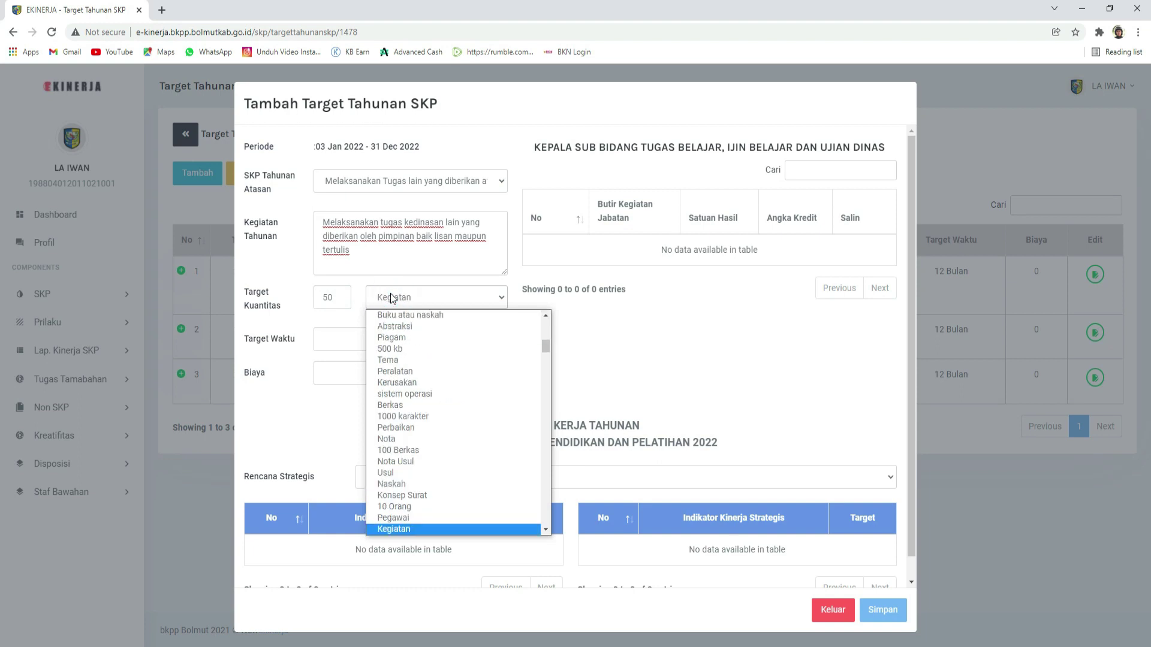
key(Return)
Step: Enter time 12 and cost 0, save, and acknowledge the success message
click(357, 338)
text(12)
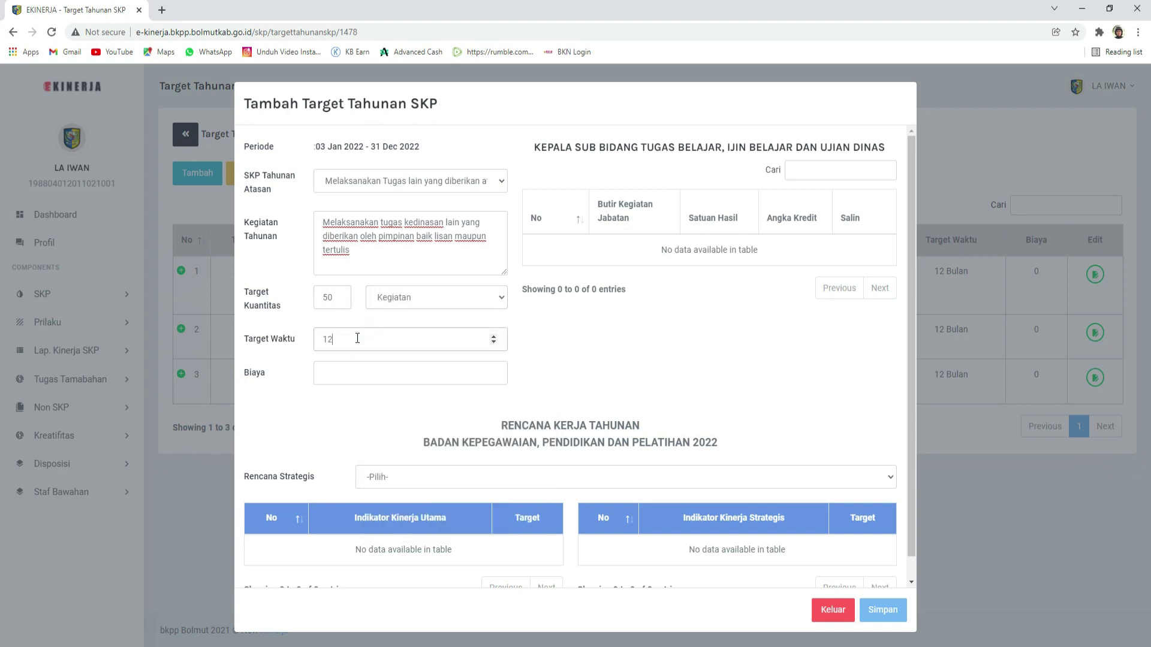
click(363, 372)
text(0)
click(893, 614)
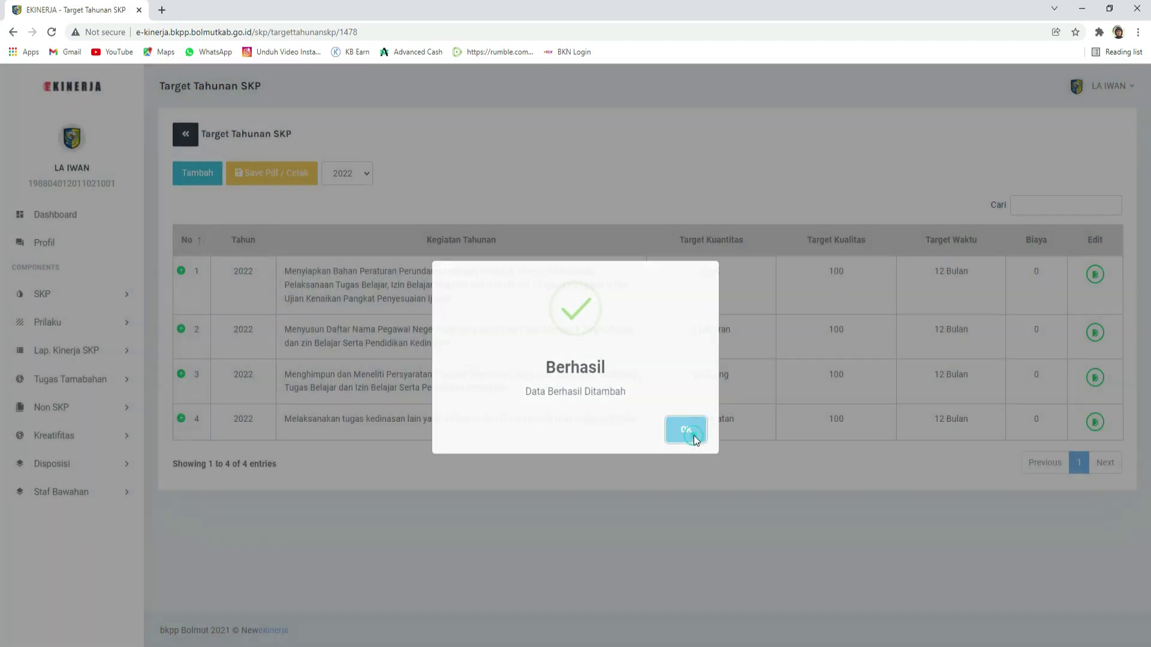
click(694, 439)
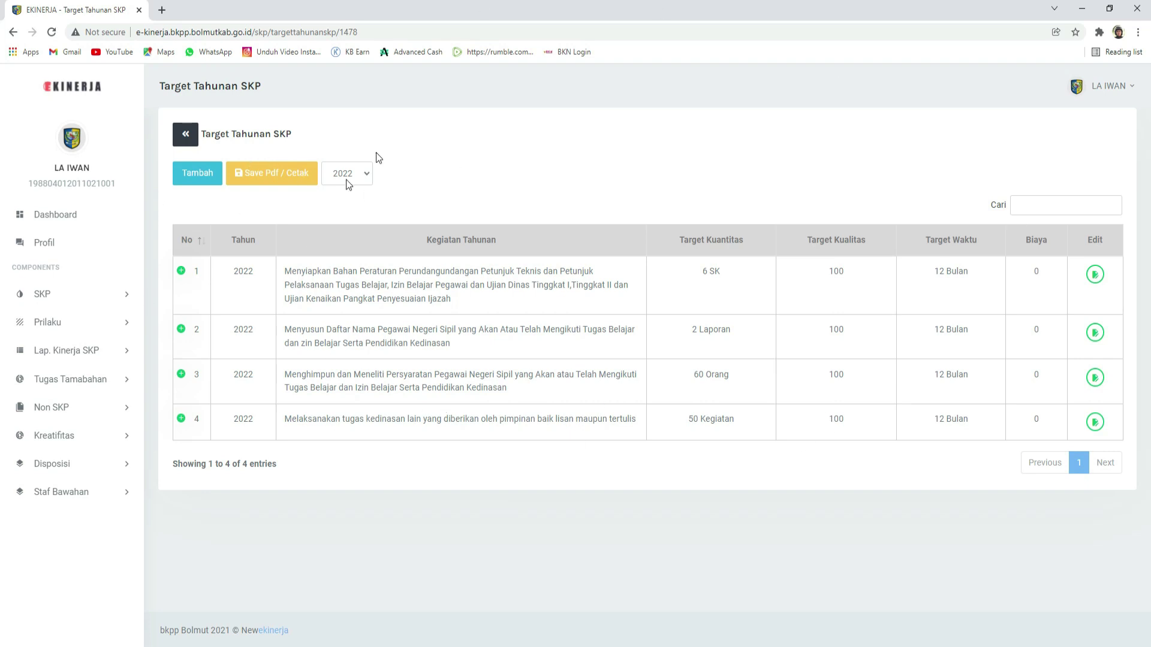
key(ctrl+minus)
key(ctrl+minus)
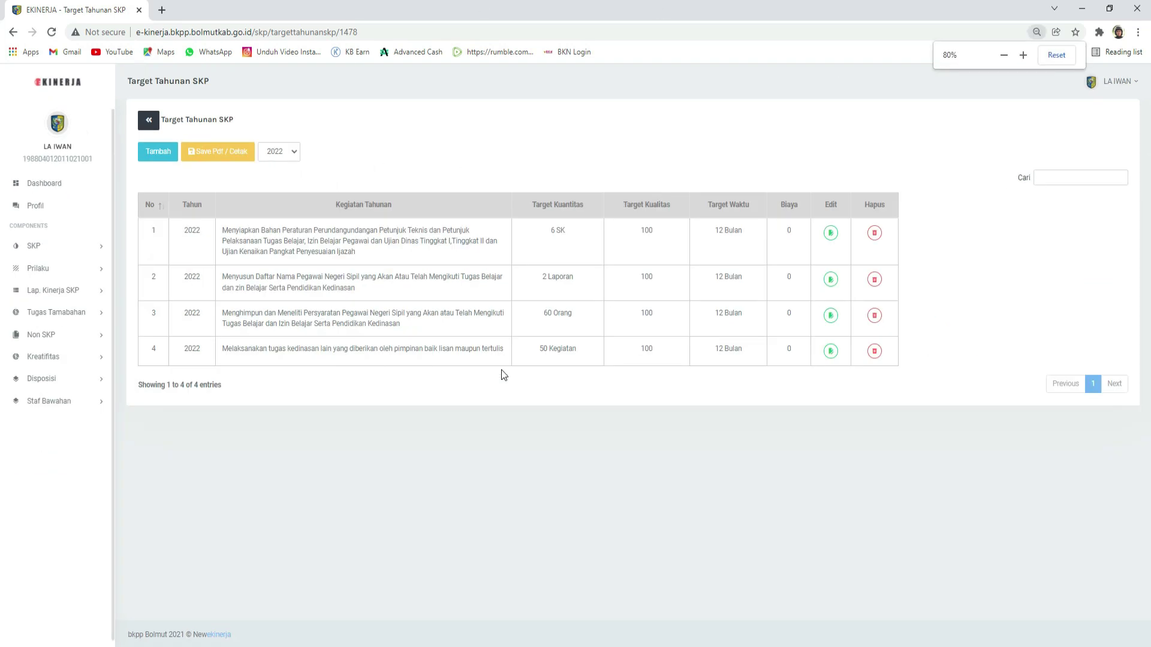
key(ctrl+plus)
key(ctrl+plus)
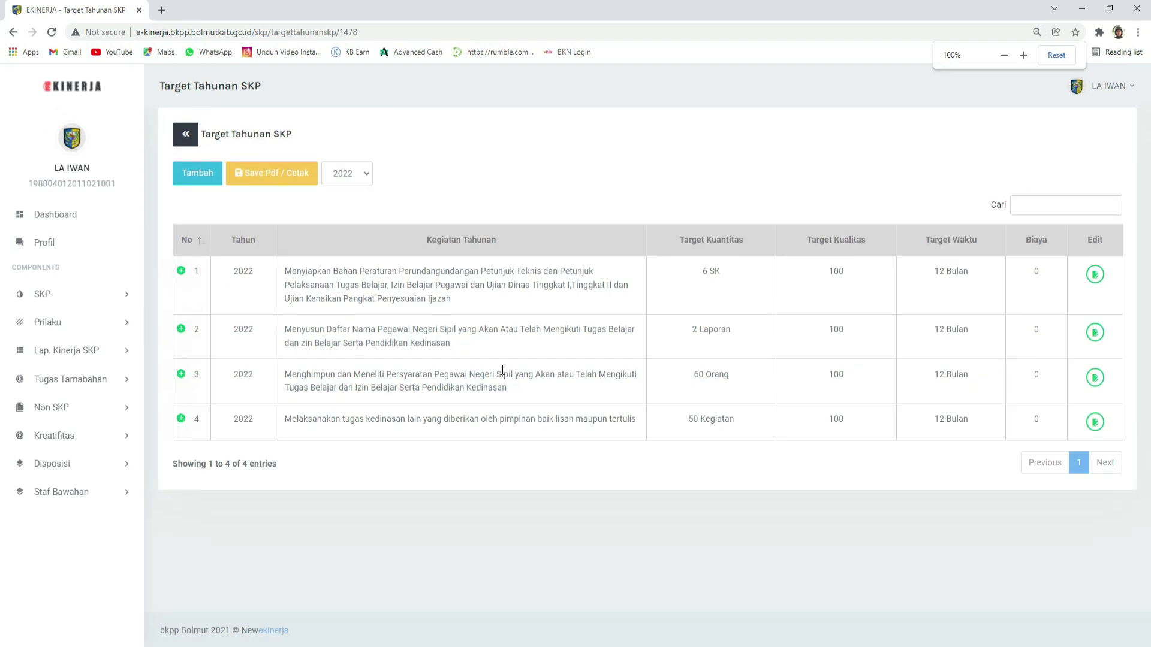
click(271, 175)
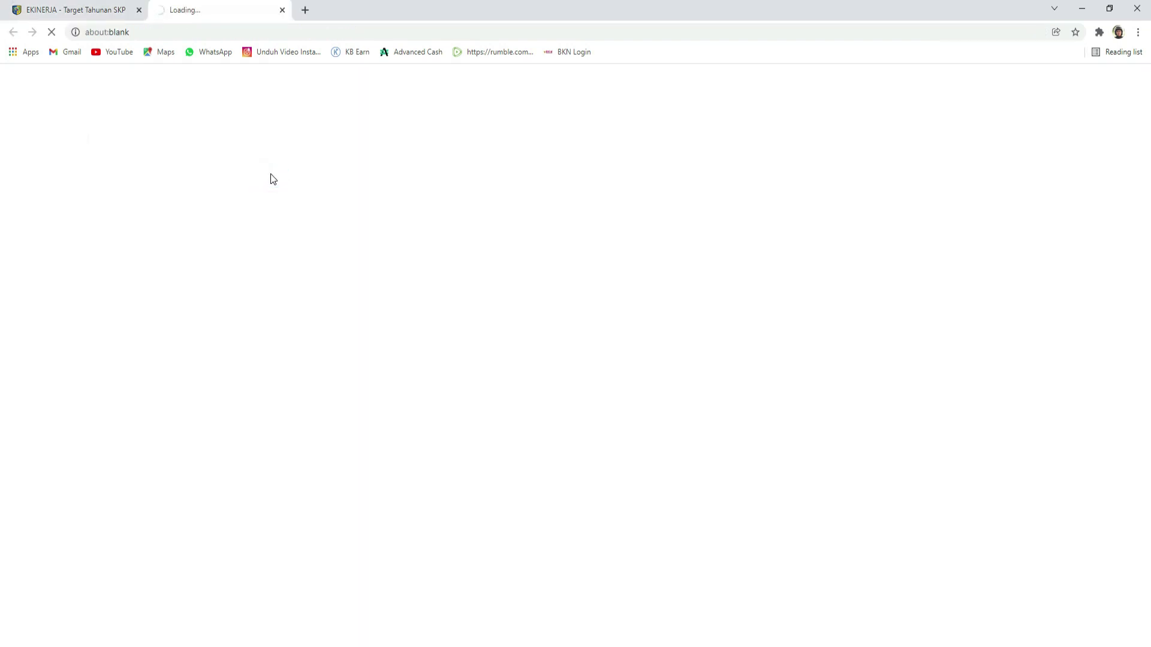
click(282, 11)
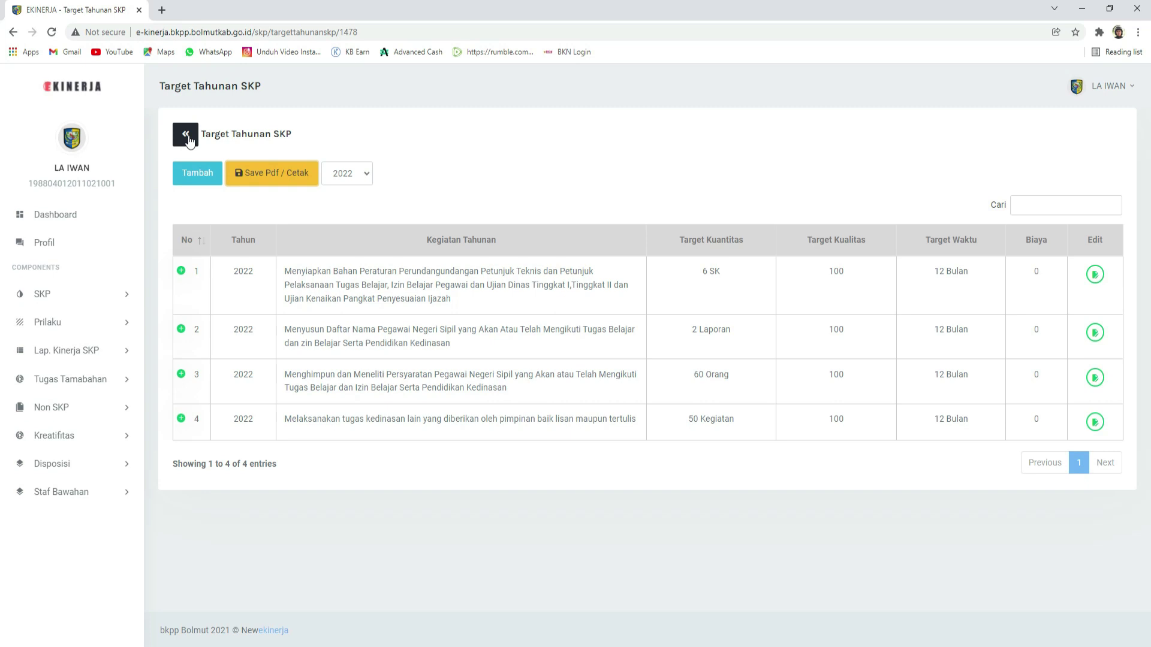
Step: Open the 2022 realisation from SKP's Target/Realisasi Tahunan list
click(77, 294)
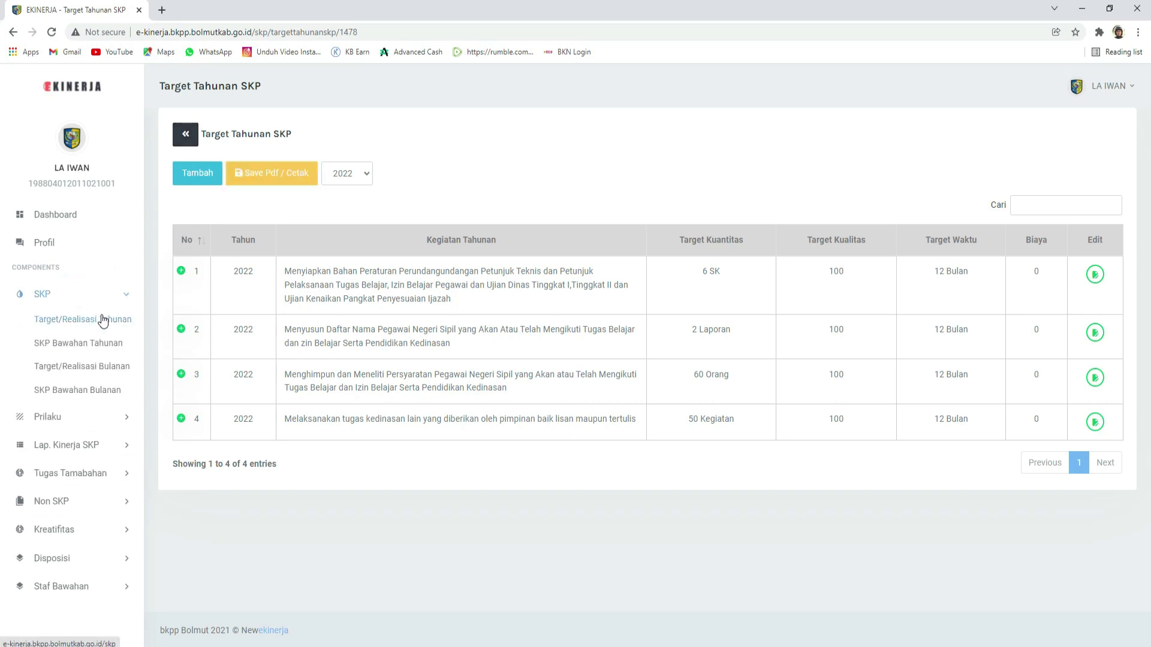
click(86, 324)
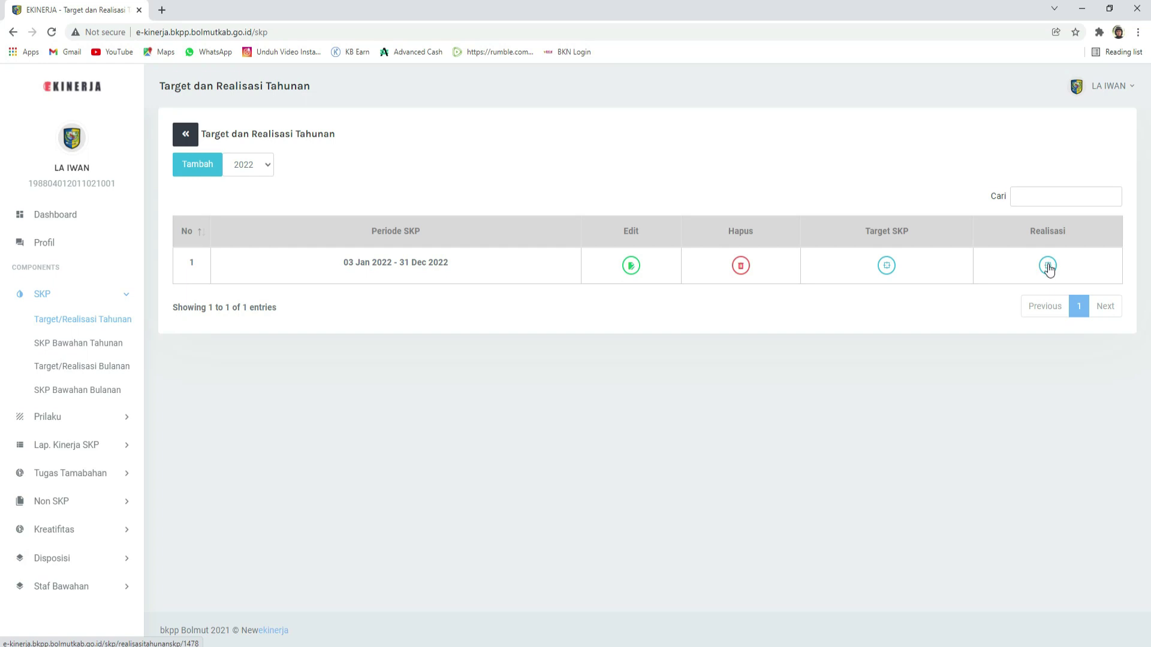
click(1048, 269)
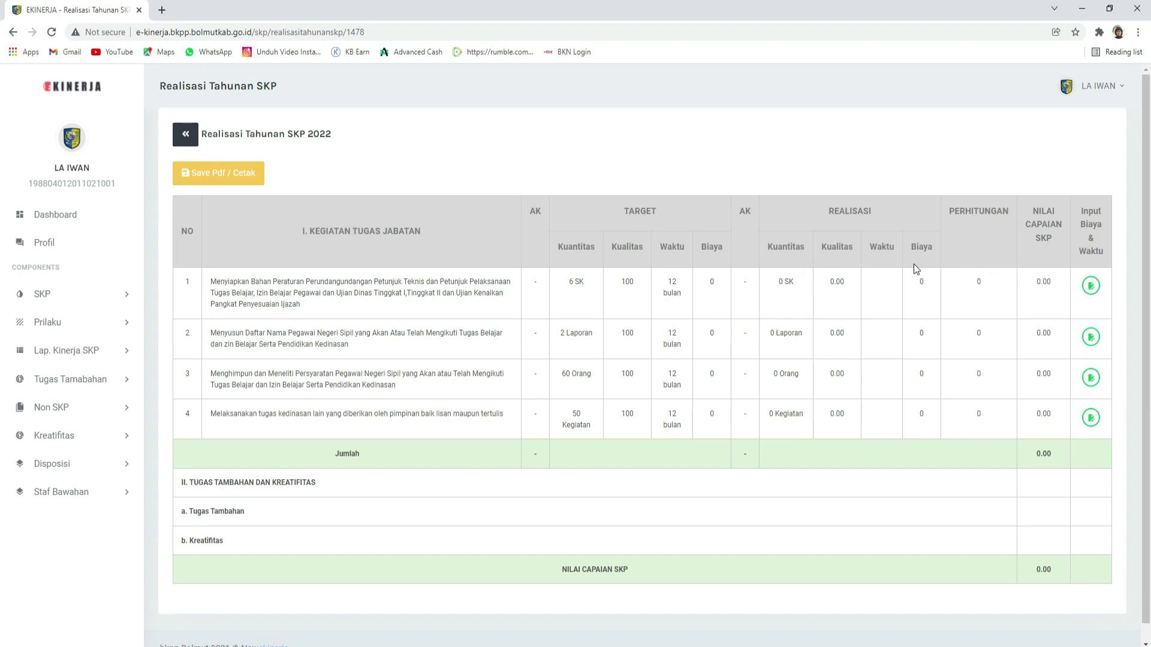
Step: Highlight the first activity rows and row 1's realised cost to review them
click(835, 278)
drag(886, 282, 889, 390)
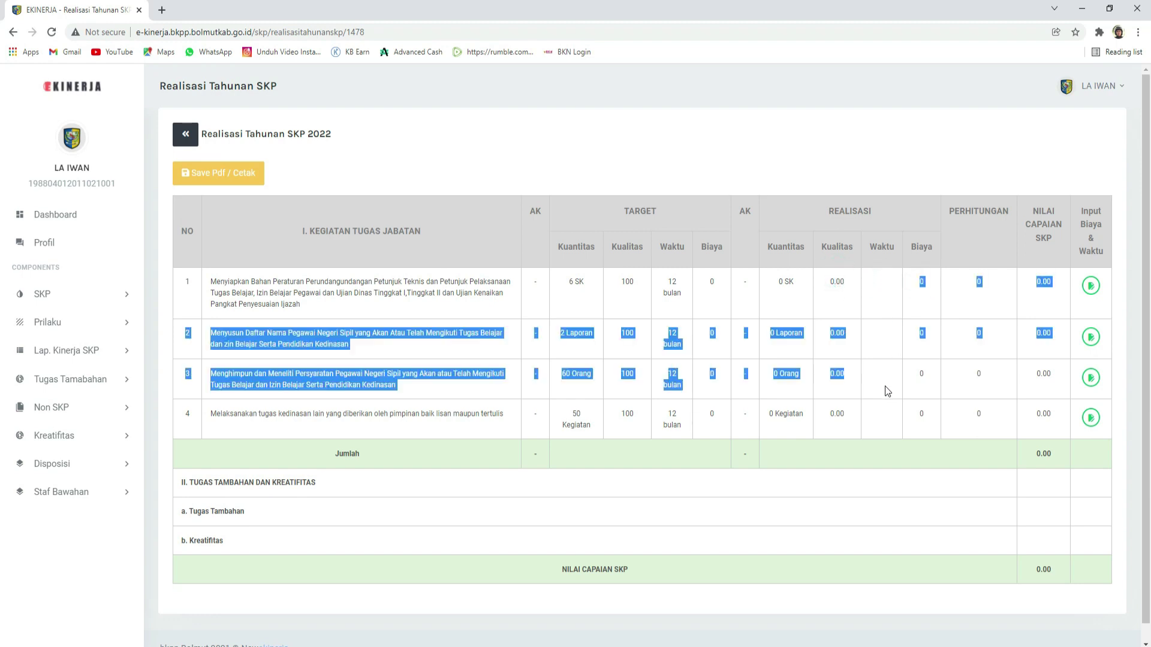
click(885, 385)
drag(860, 288, 948, 288)
click(1033, 291)
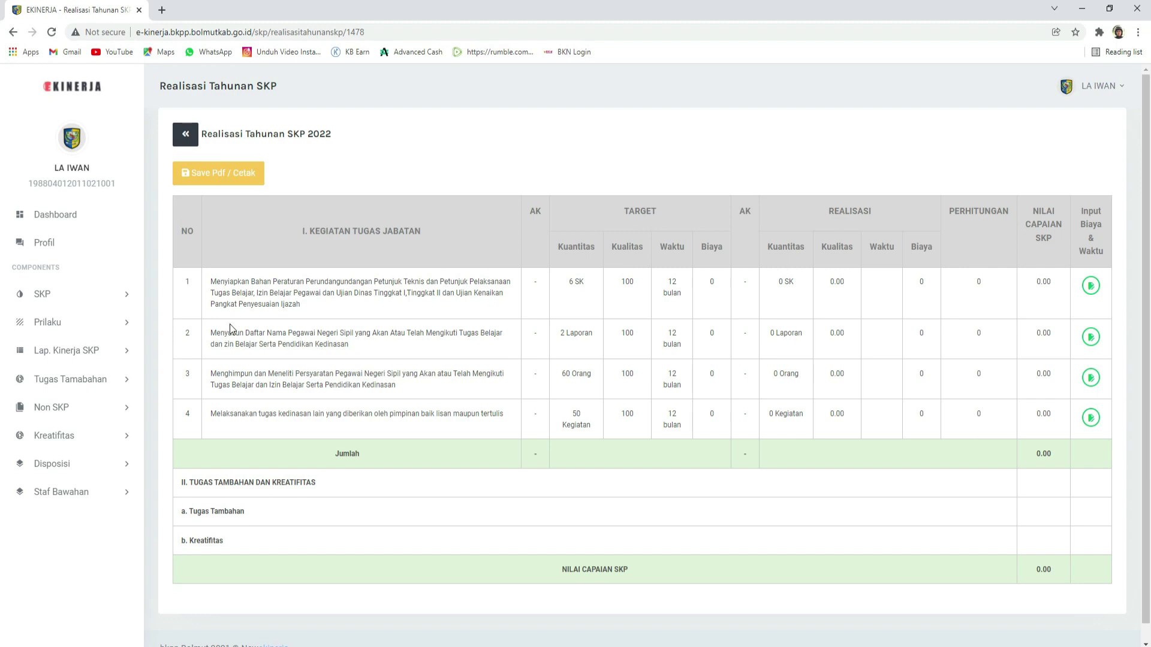
Step: Open Target/Realisasi Bulanan, try the new period's Bulan and Tahun selects, then exit unsaved
click(38, 296)
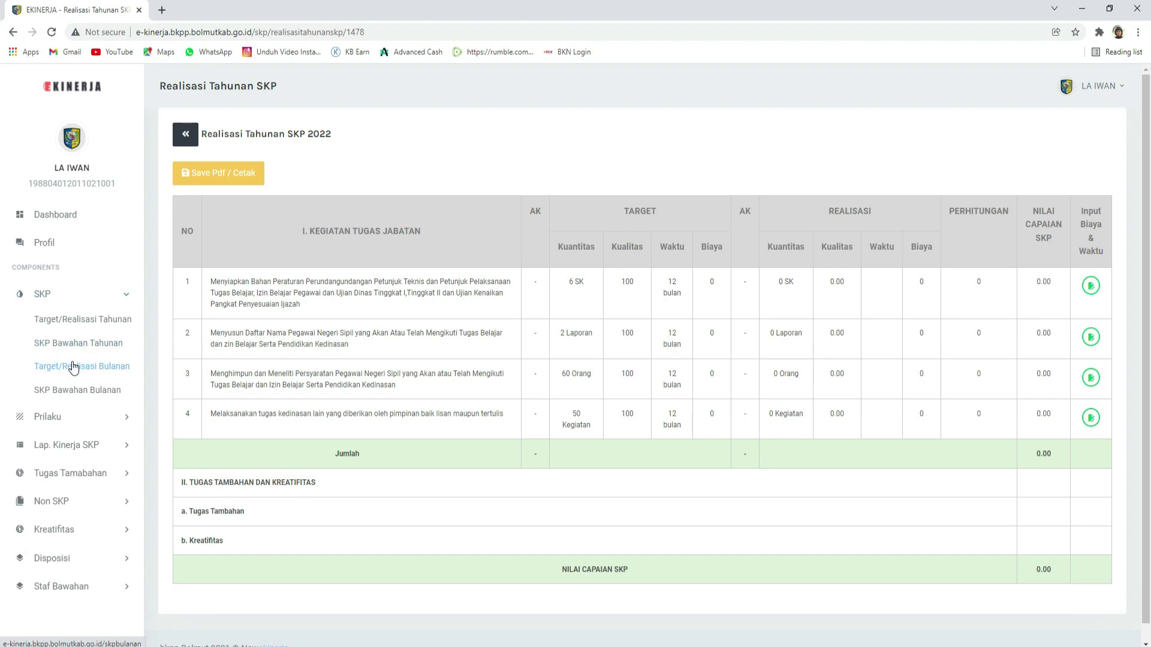
click(91, 369)
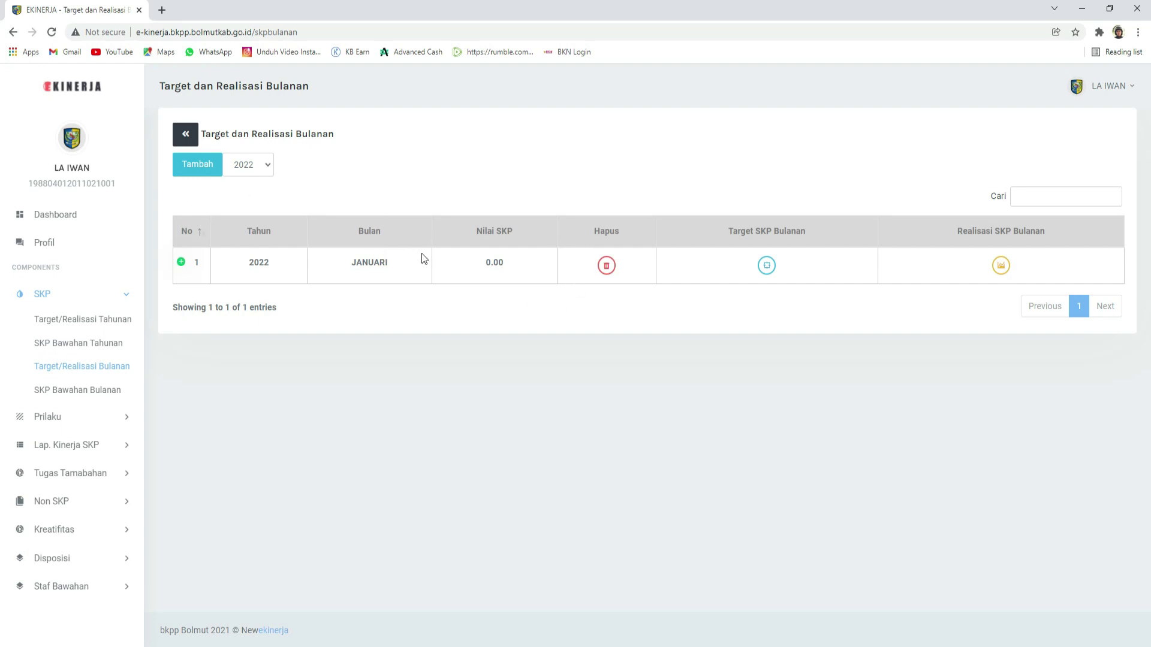
click(191, 166)
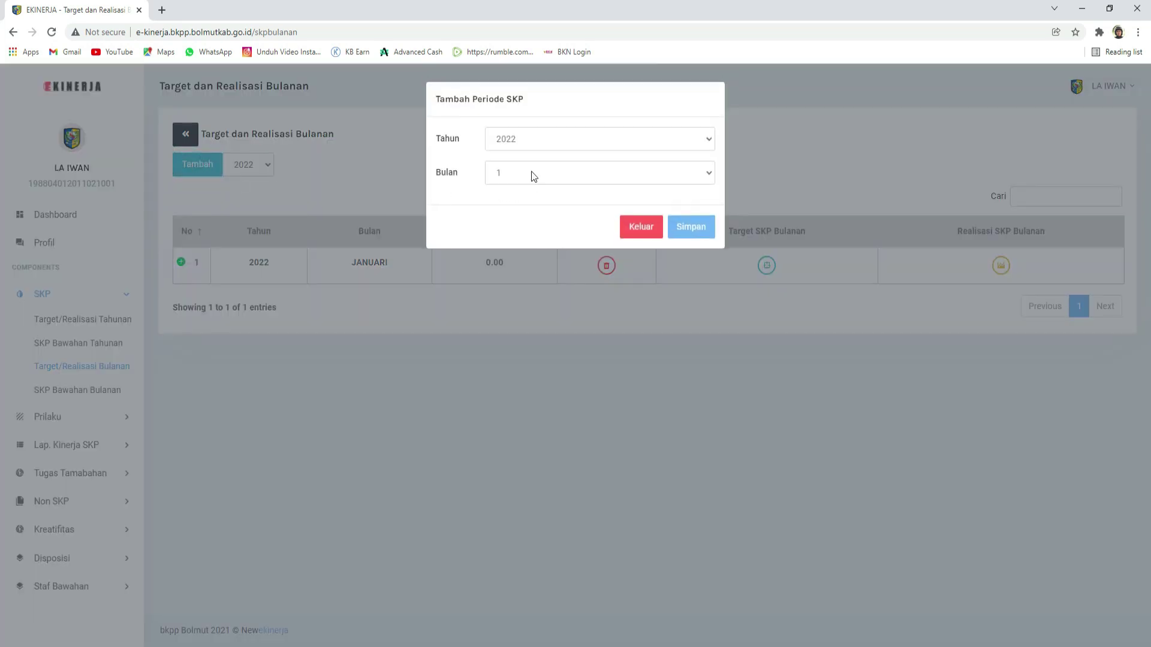
click(511, 176)
click(512, 176)
click(528, 142)
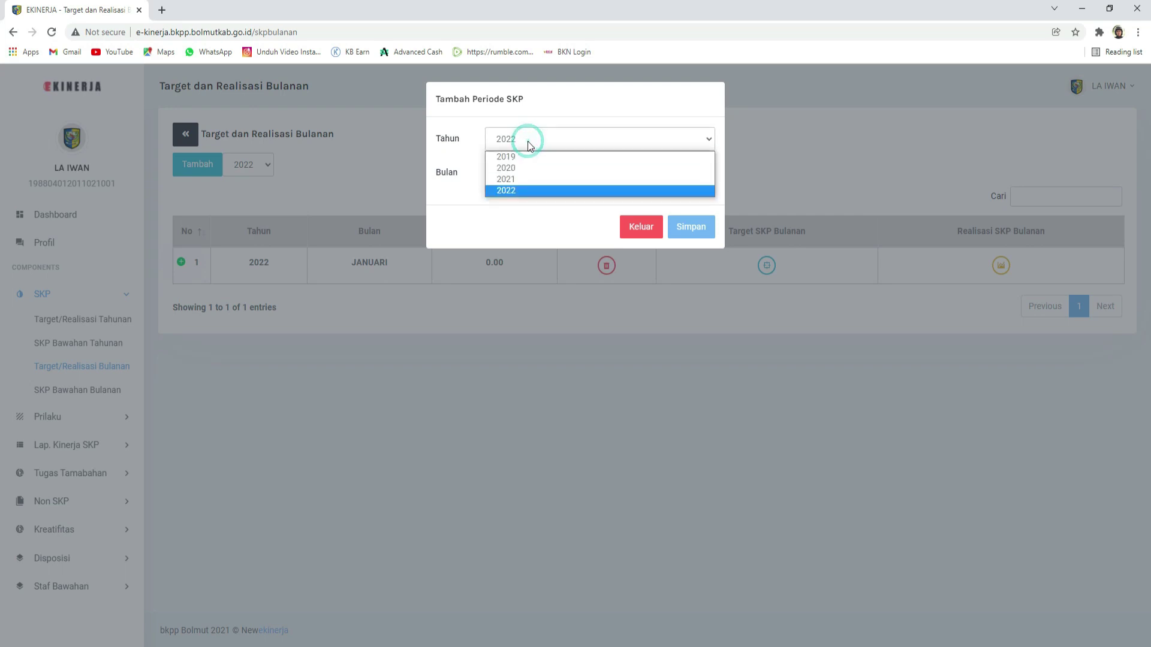
click(517, 180)
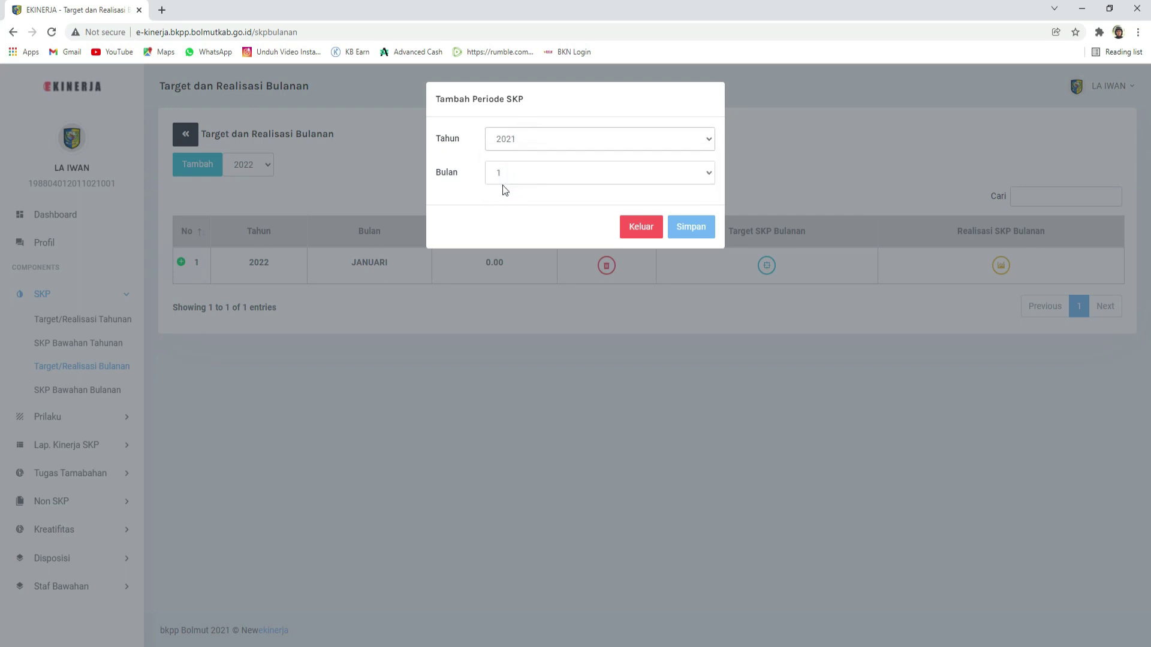
click(648, 227)
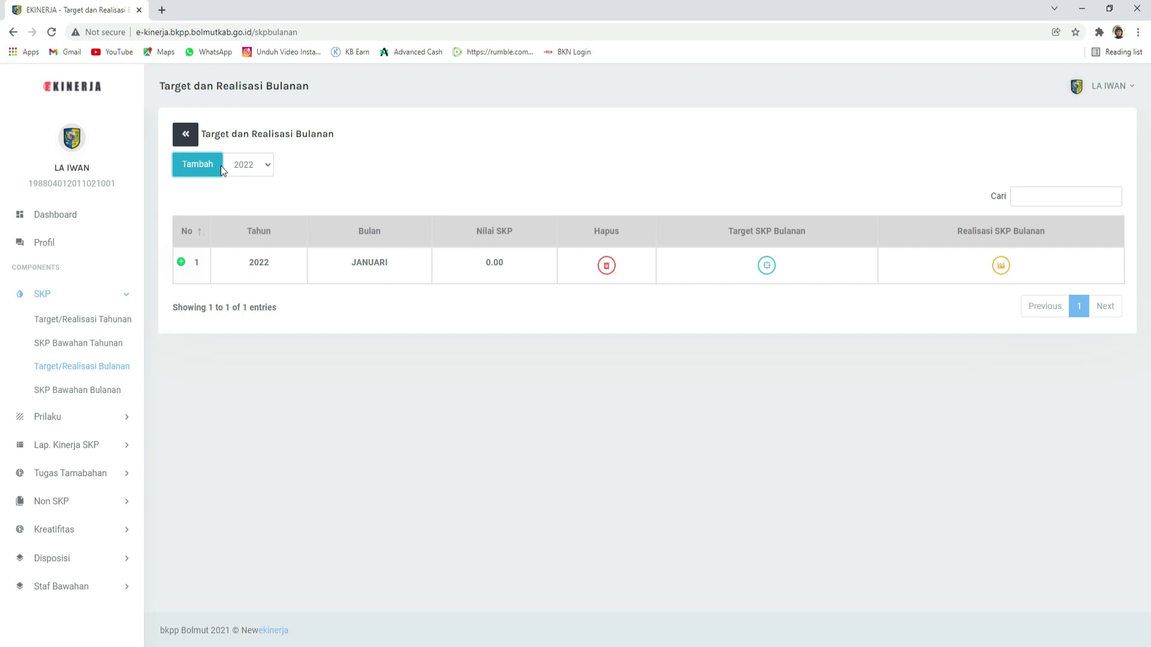
Step: Add a monthly period with Bulan 2 and Tahun 2022, and acknowledge the success message
click(192, 166)
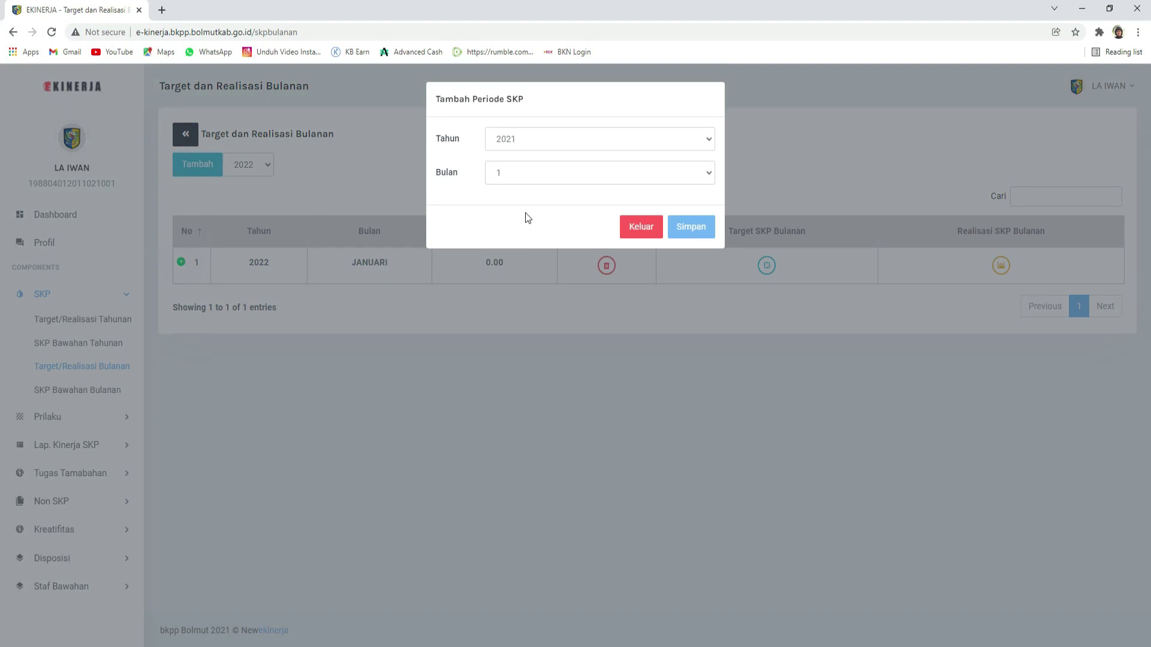
click(502, 175)
click(505, 202)
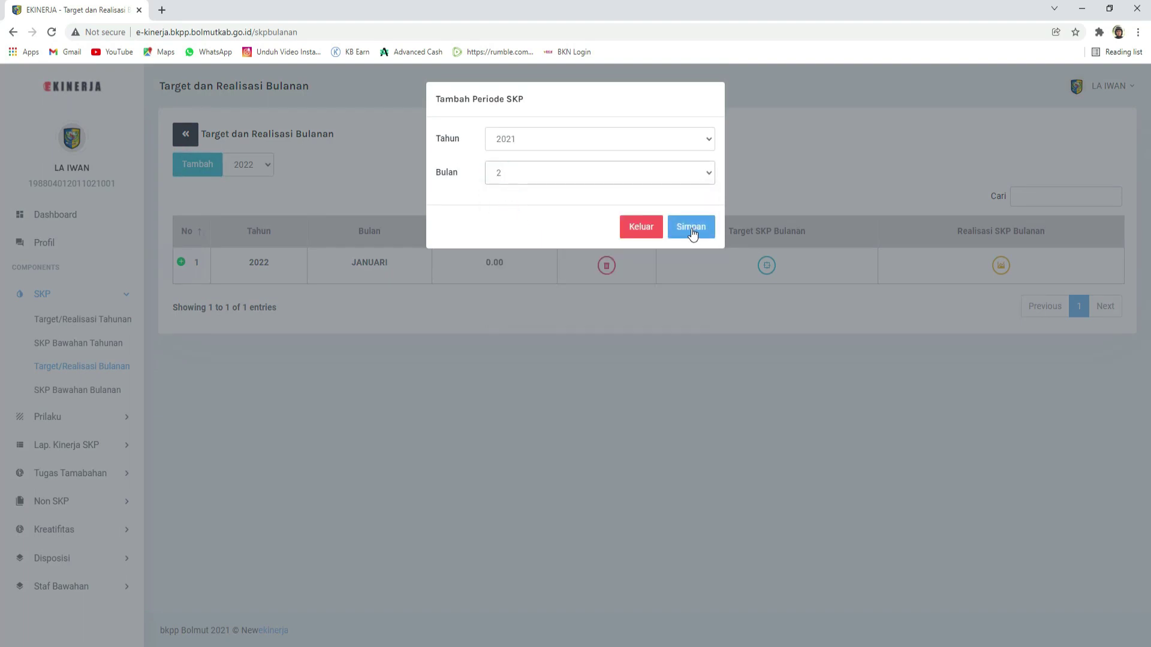
click(624, 141)
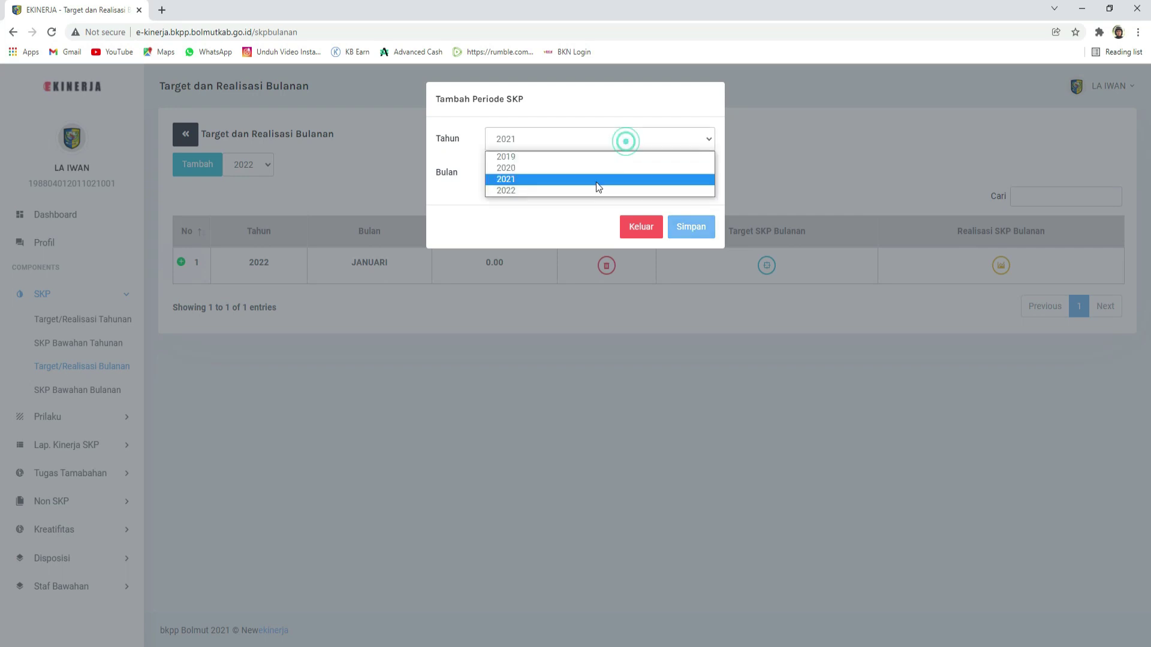
click(566, 190)
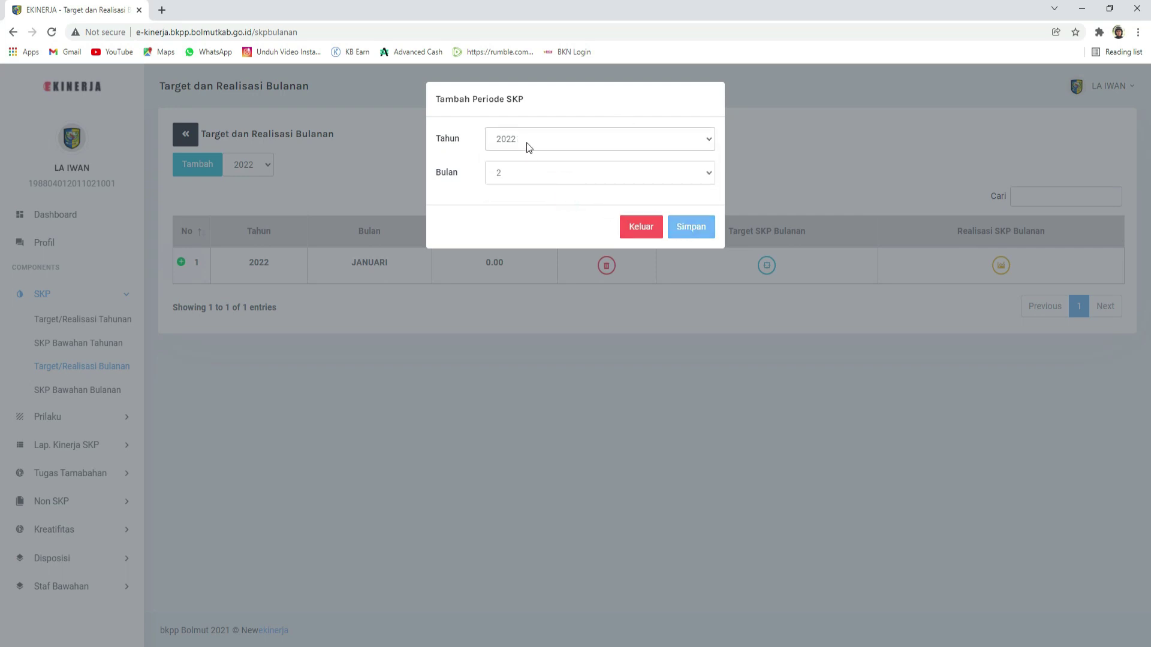
click(676, 231)
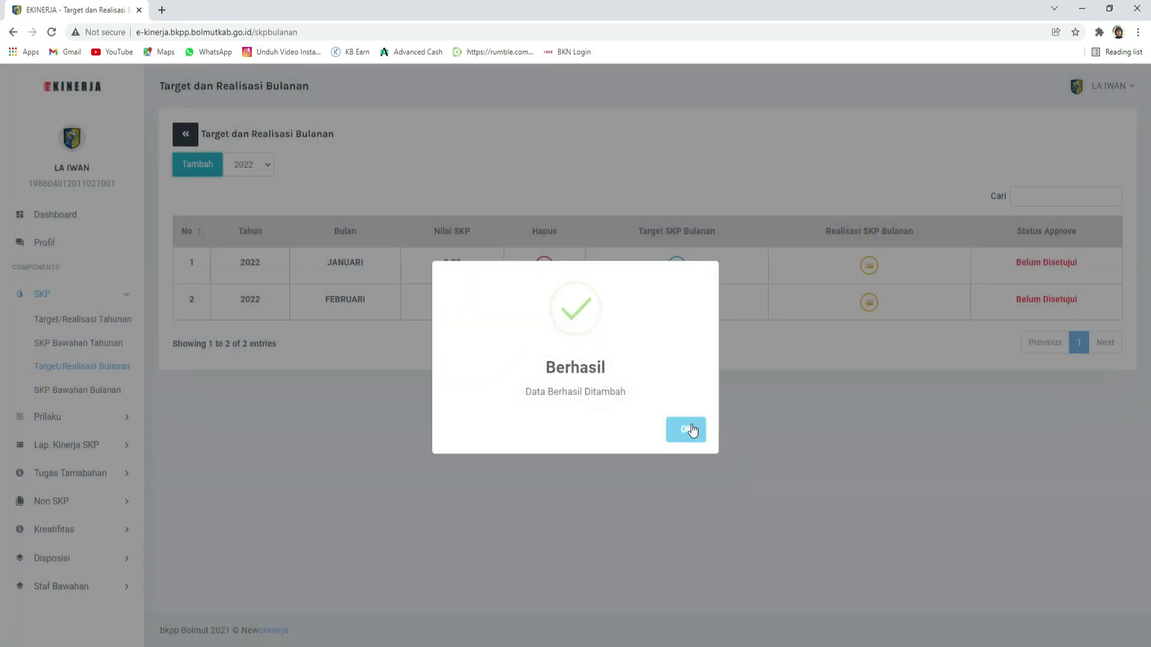
click(689, 428)
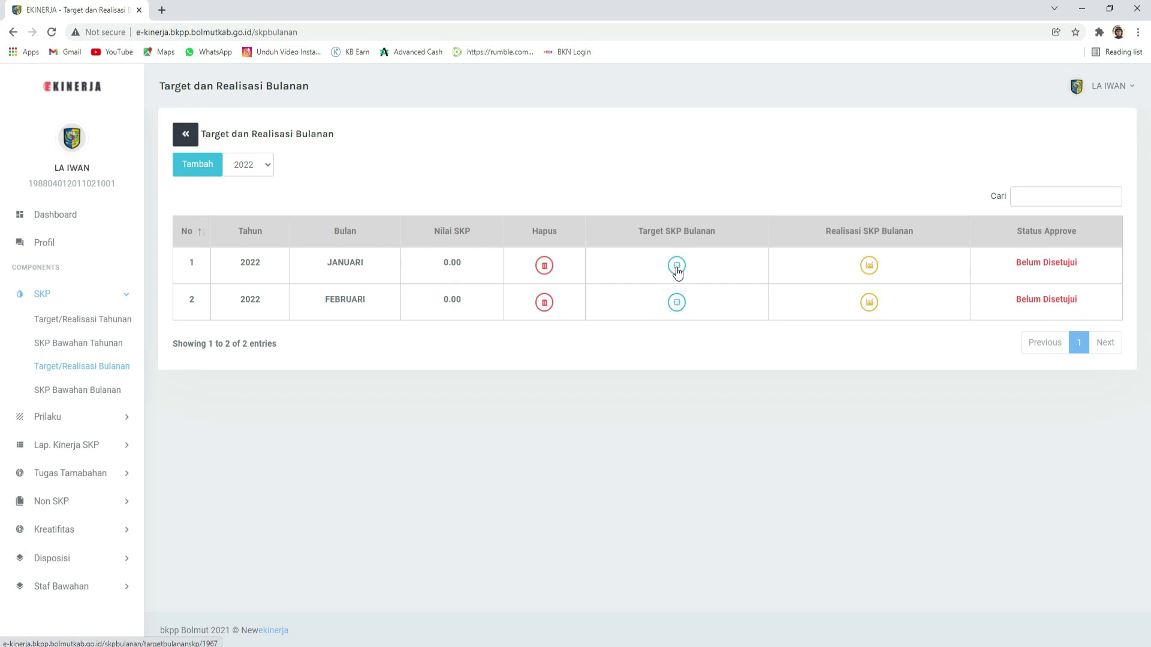
Step: Open the JANUARI period's Target SKP Bulanan and begin a new monthly target
click(676, 268)
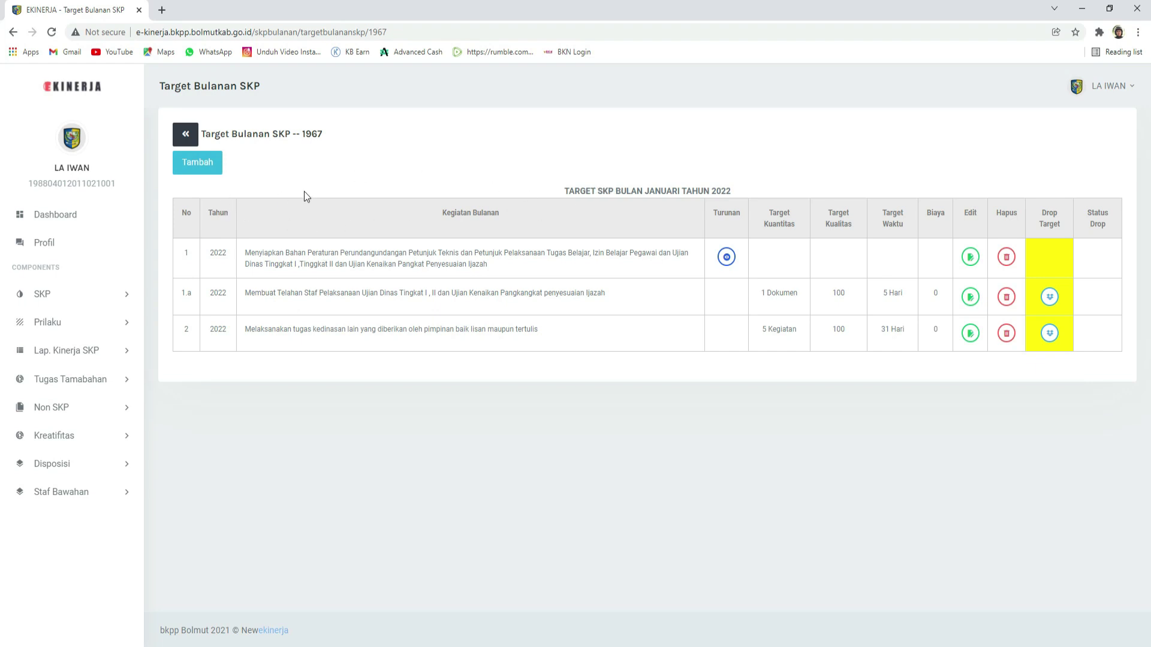
click(208, 168)
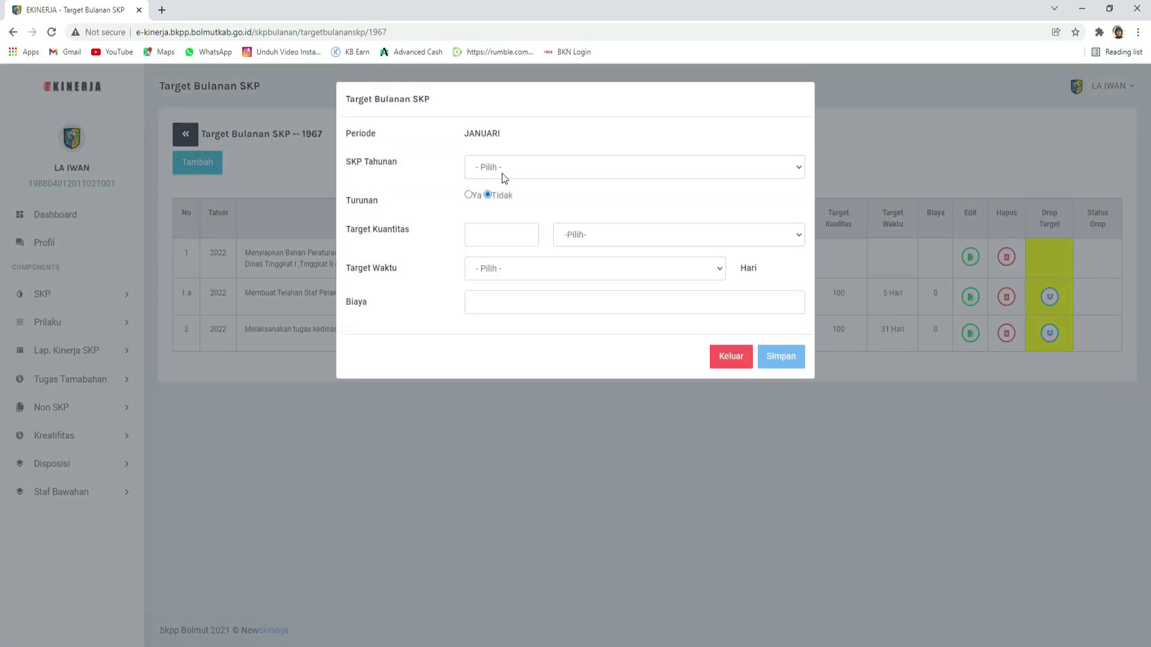
Step: Link the monthly target to the first annual activity and set Turunan to Ya
click(503, 172)
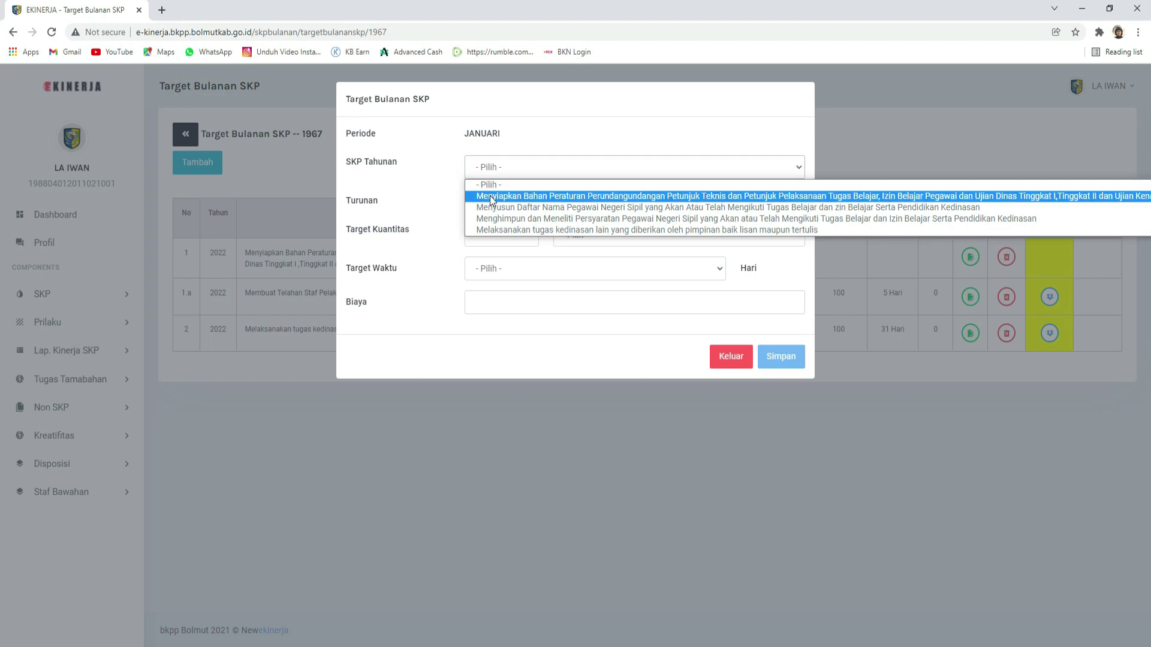
click(490, 195)
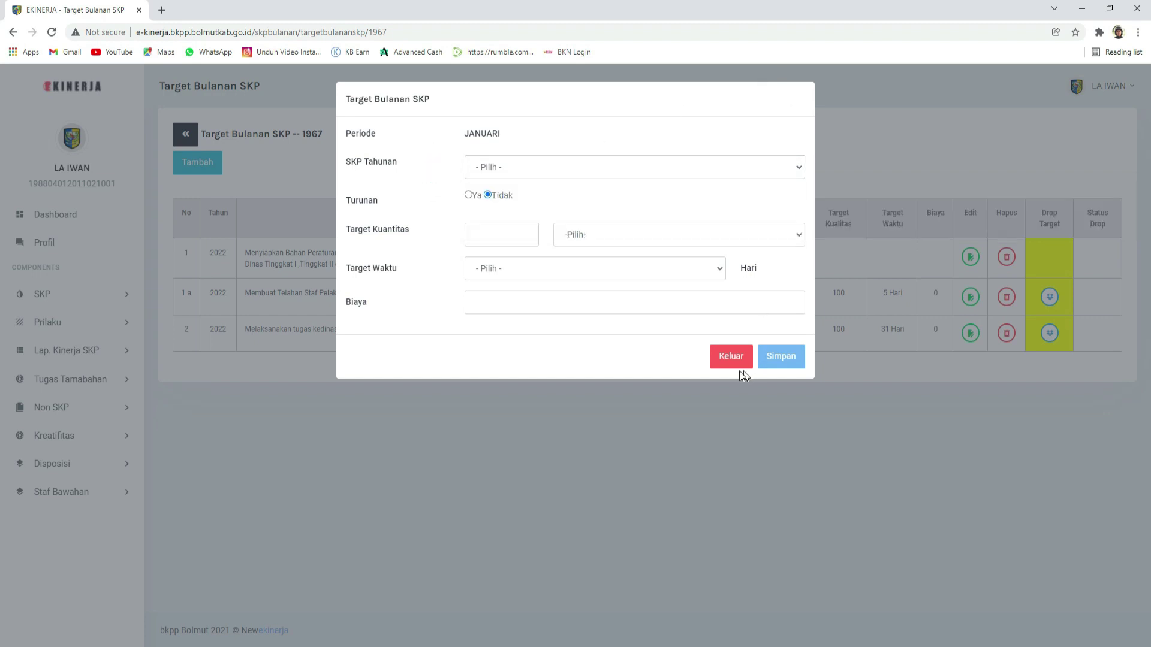
click(490, 166)
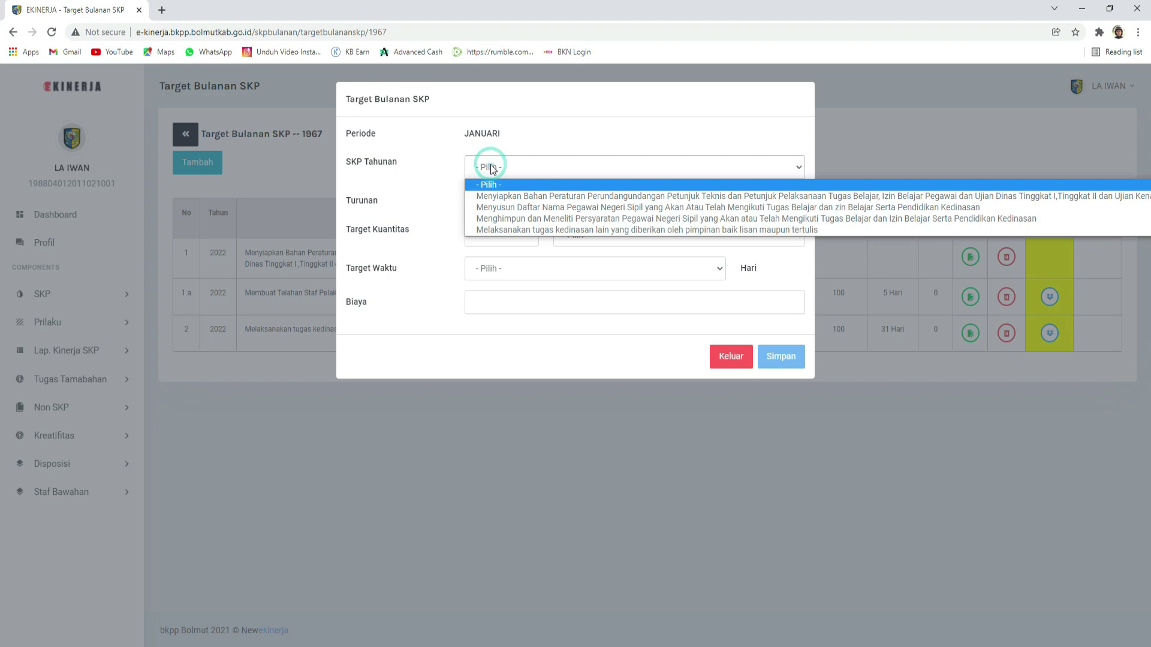
click(491, 196)
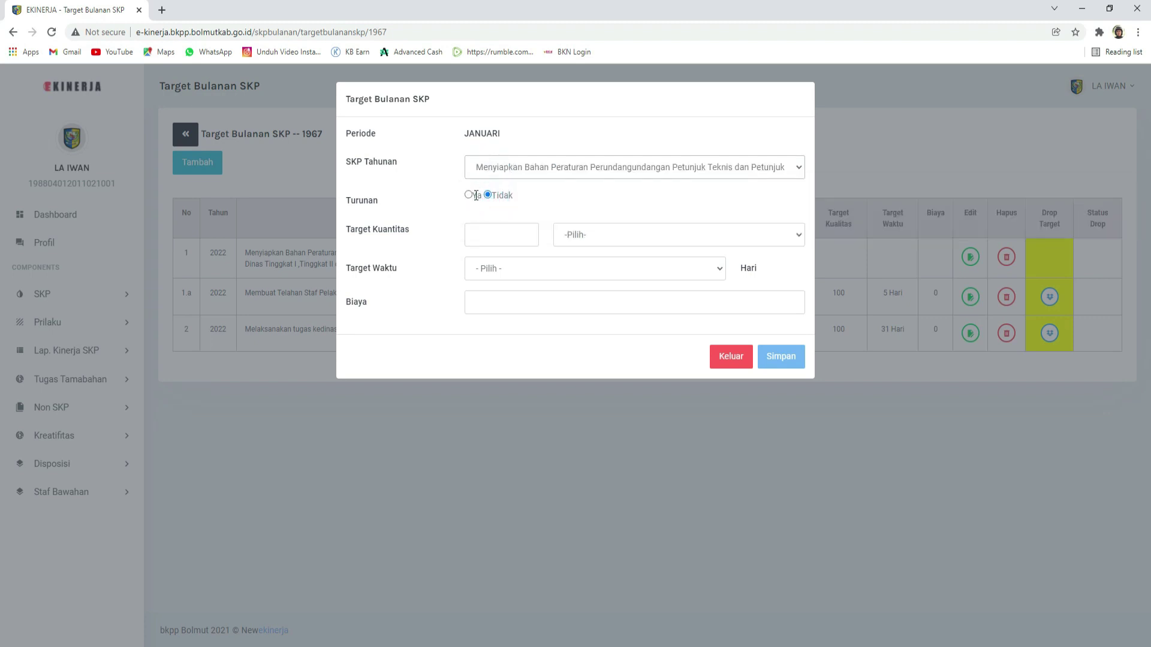
click(468, 195)
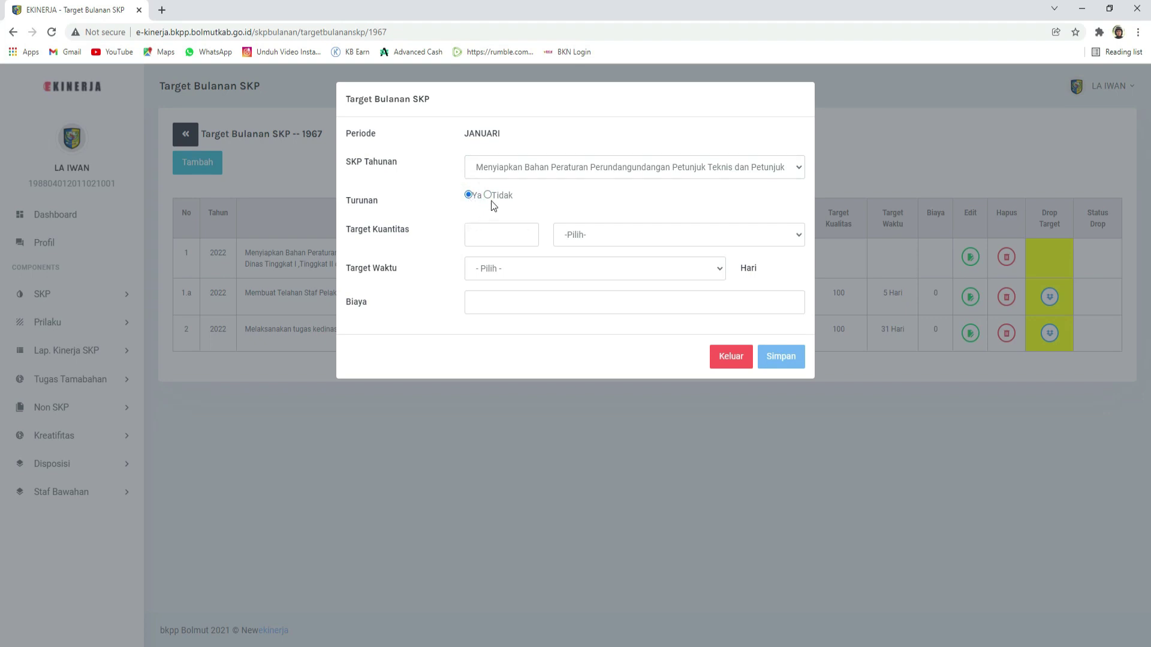
click(489, 196)
click(468, 195)
Step: Set the target to 1 Dokumen with a time target of 31 Hari
click(483, 237)
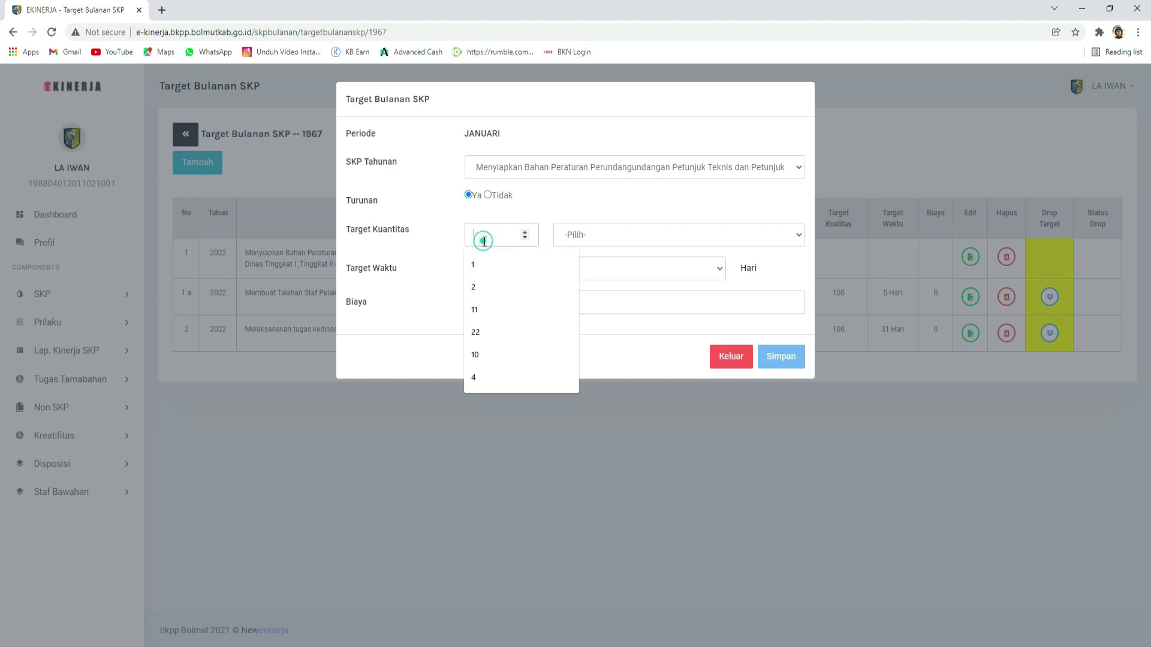
click(481, 267)
click(635, 235)
click(570, 262)
click(505, 263)
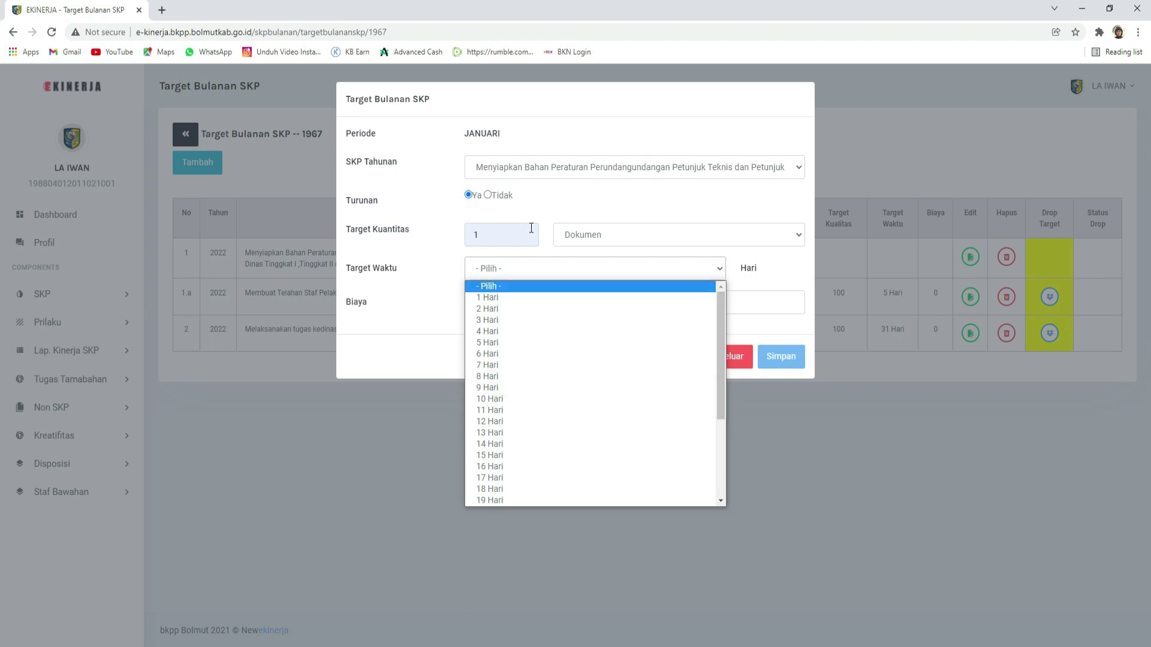
click(397, 264)
click(509, 272)
scroll(656, 490, down, 3)
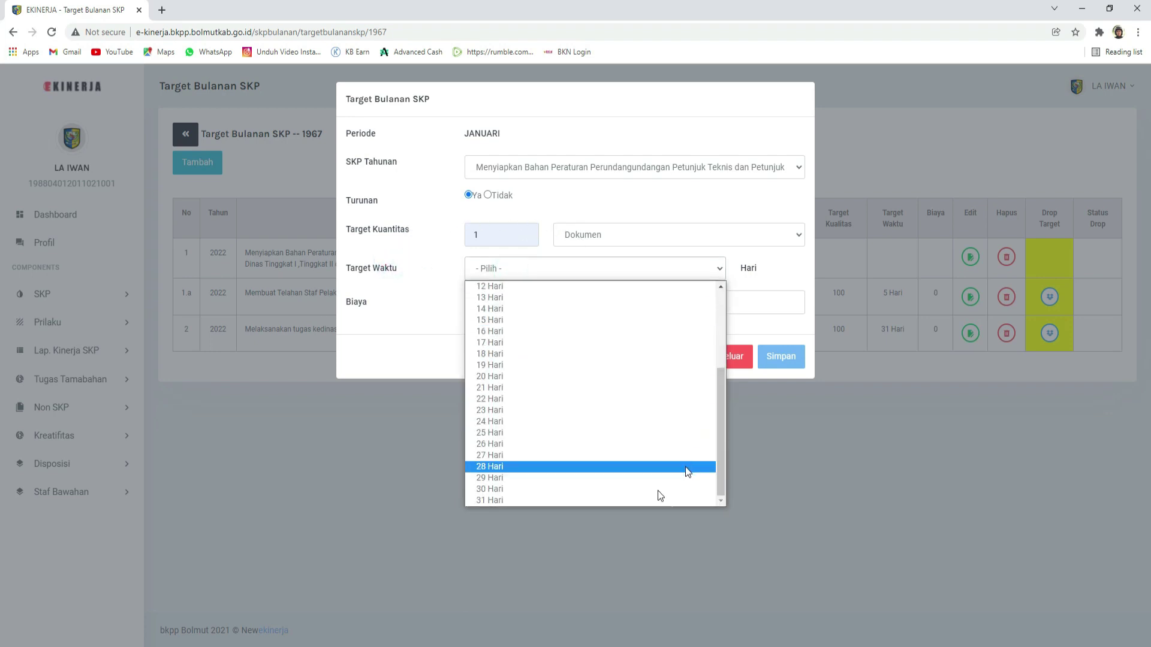
click(544, 500)
Step: Enter a cost of 0, save the target, and acknowledge the success message
click(501, 304)
text(0)
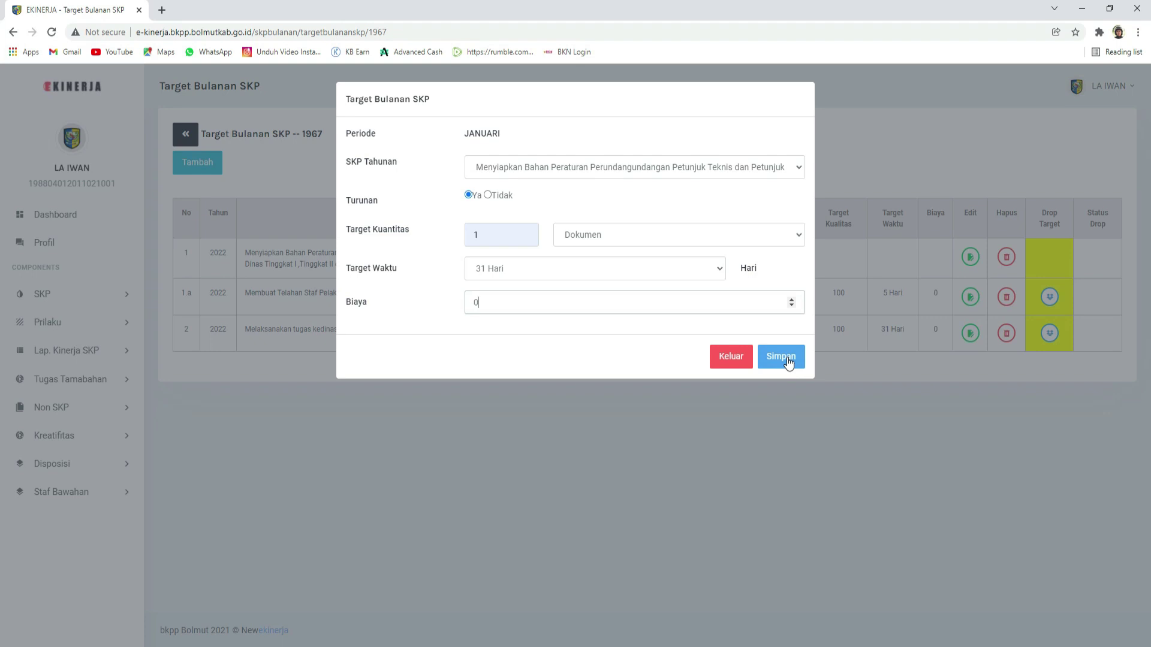
click(781, 356)
click(693, 427)
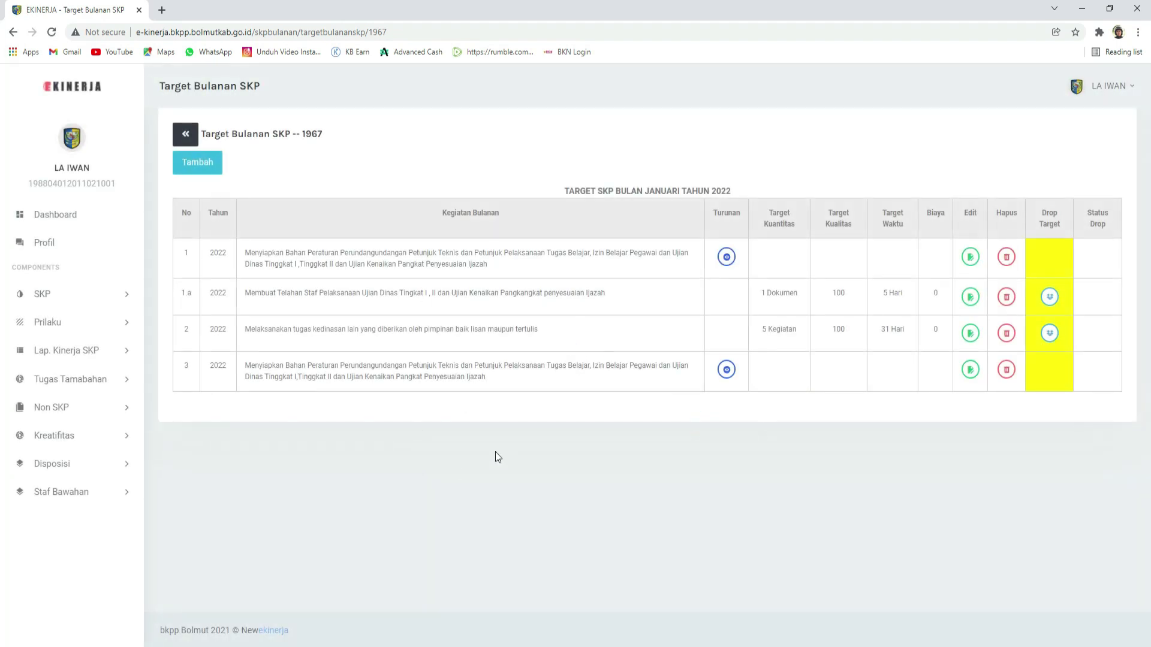
Step: Delete the duplicate third January target row and acknowledge the Berhasil message
click(1008, 370)
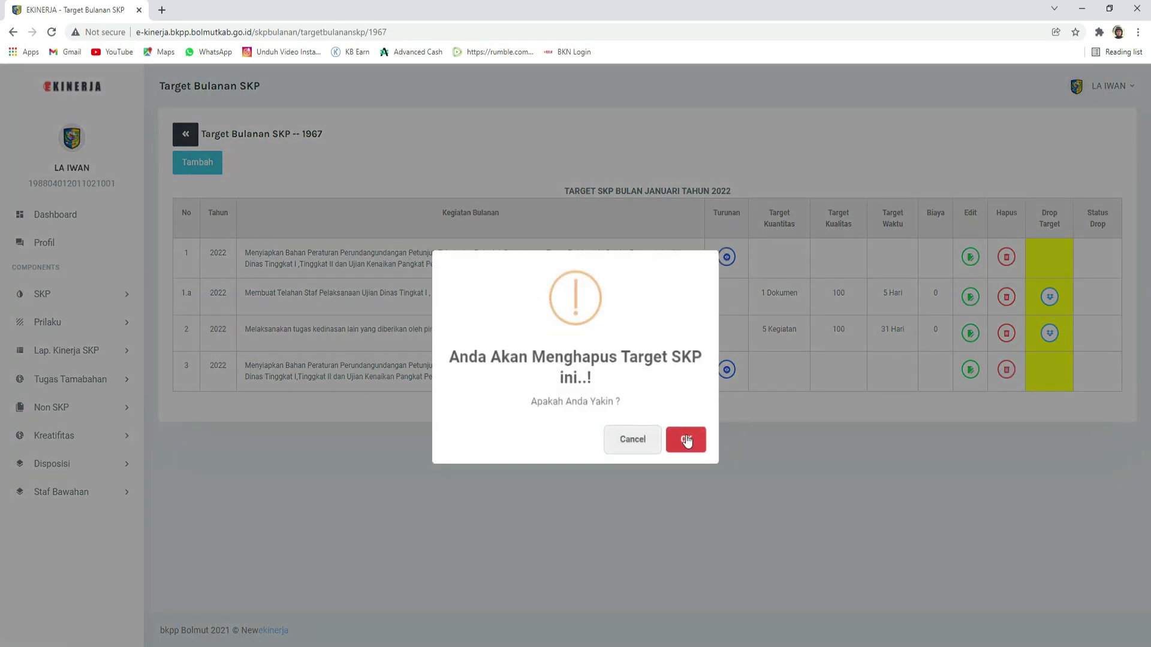
click(687, 441)
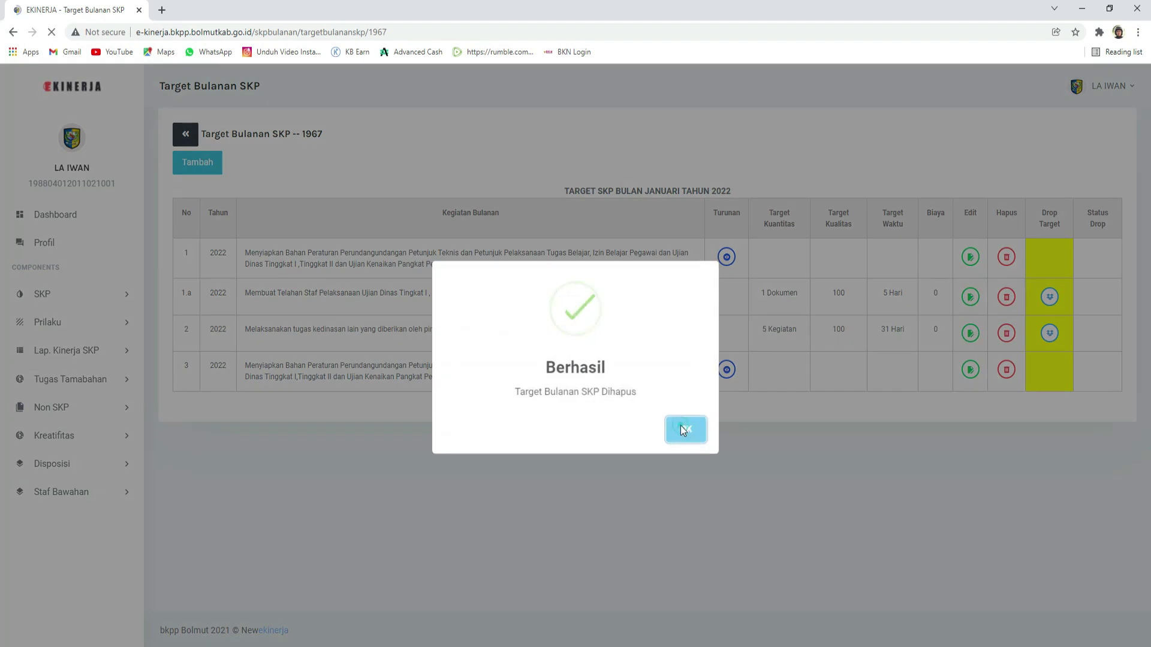
click(682, 426)
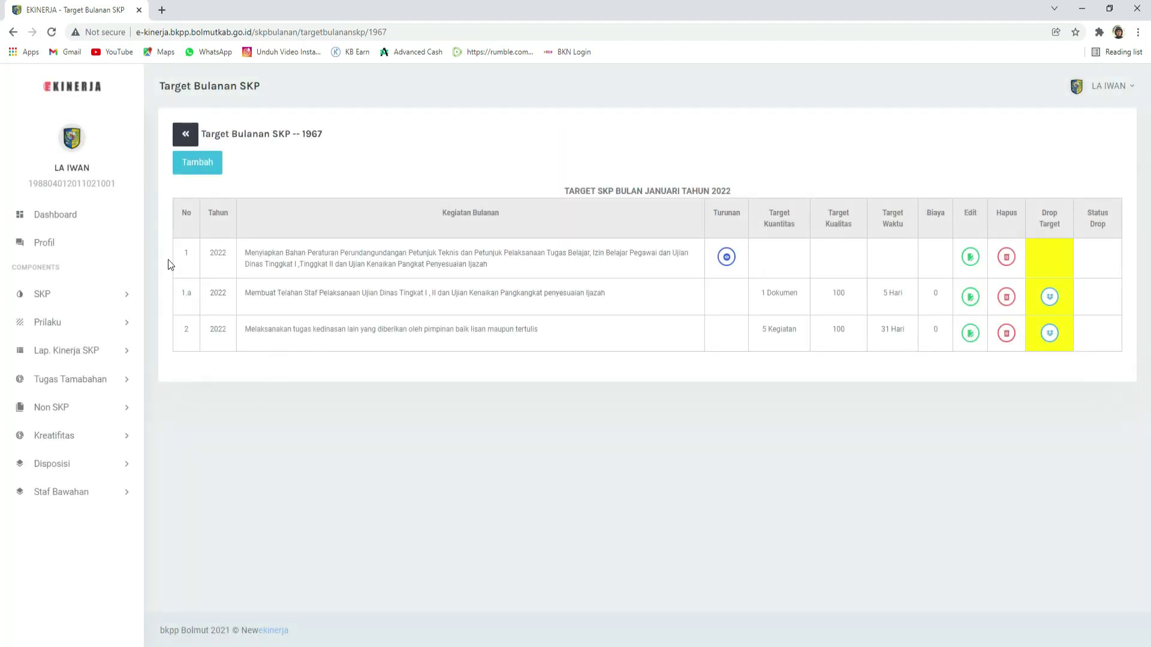
drag(185, 252, 713, 266)
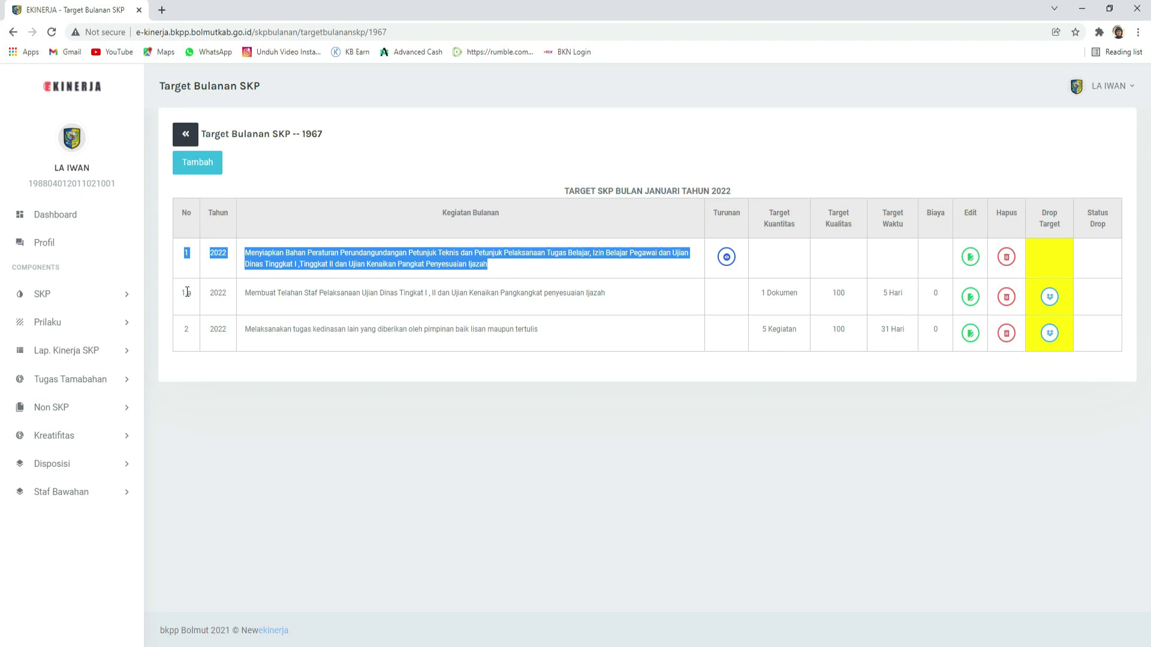
click(653, 261)
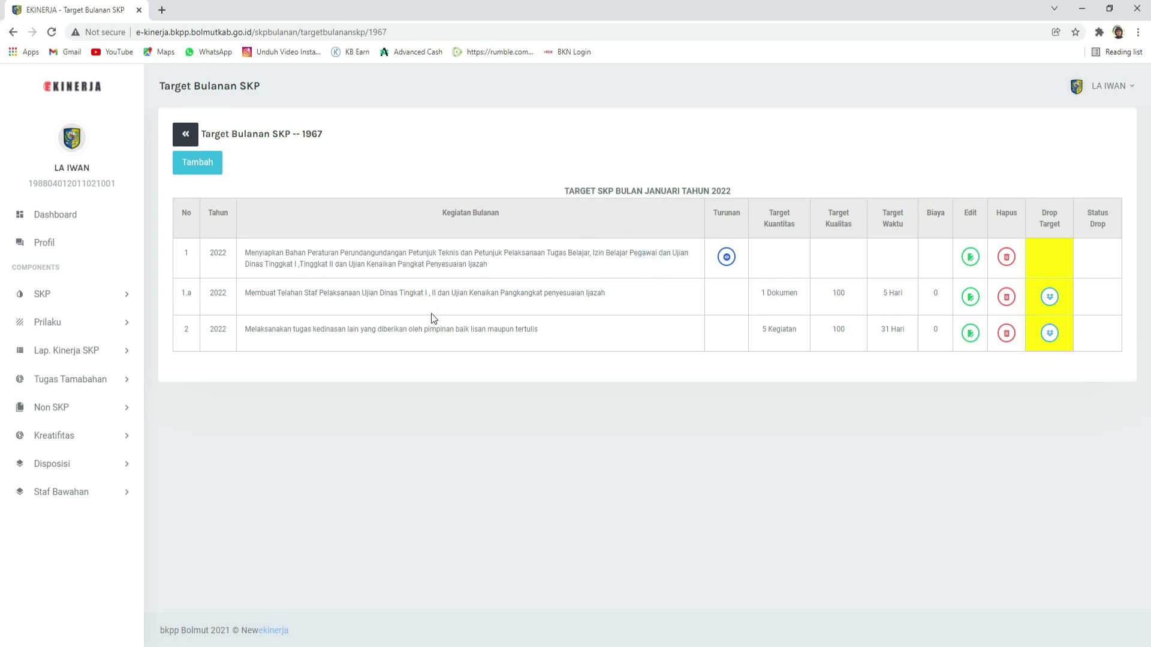
click(211, 163)
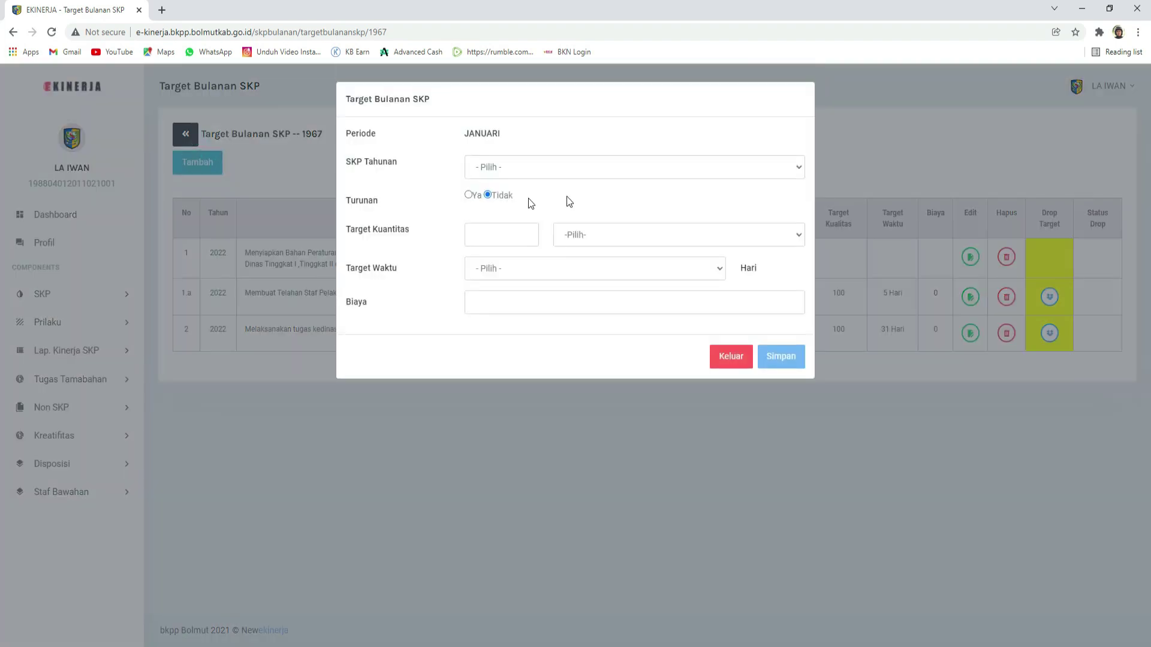
click(468, 196)
click(731, 358)
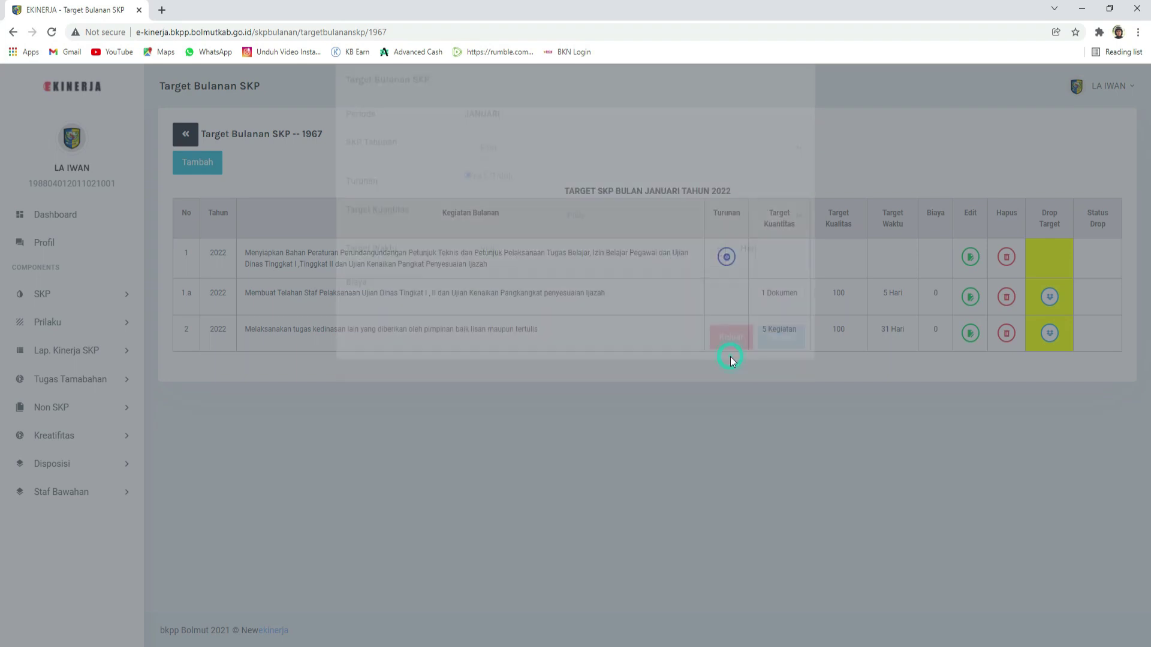
drag(247, 257, 487, 263)
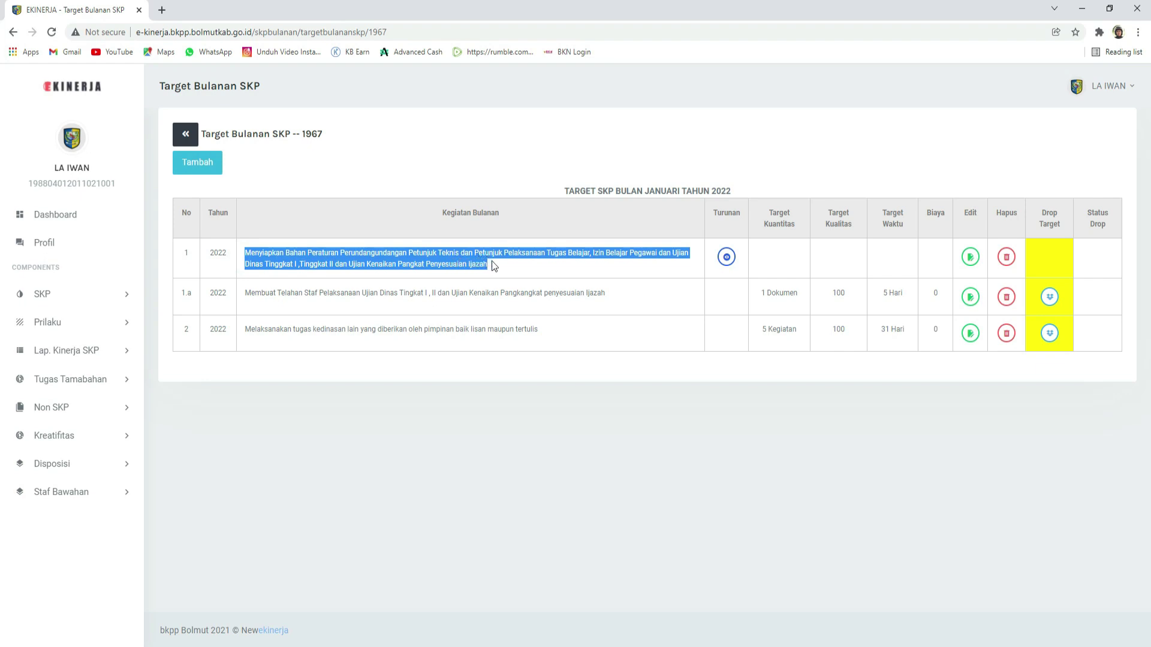
click(311, 259)
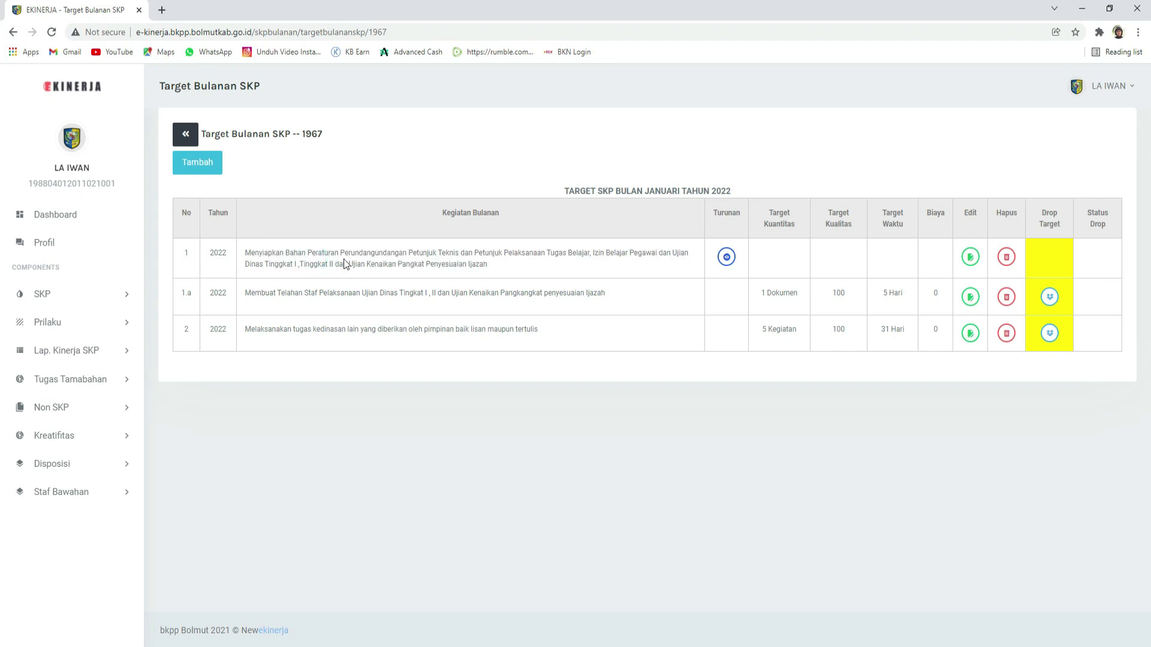
drag(506, 264, 243, 252)
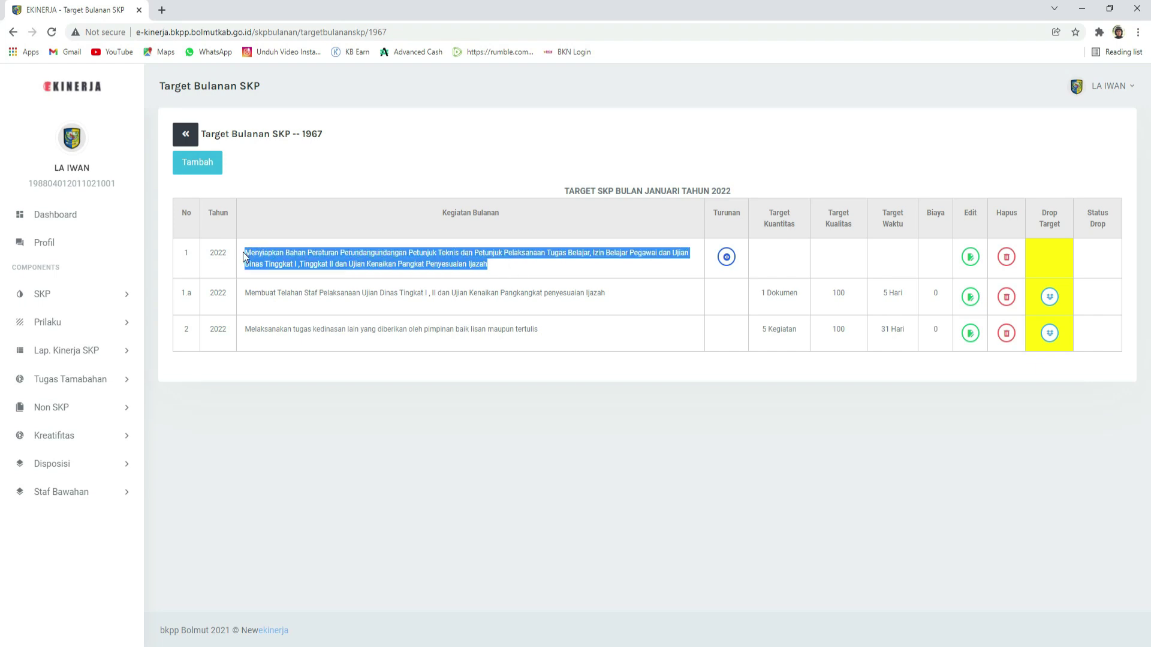
click(491, 268)
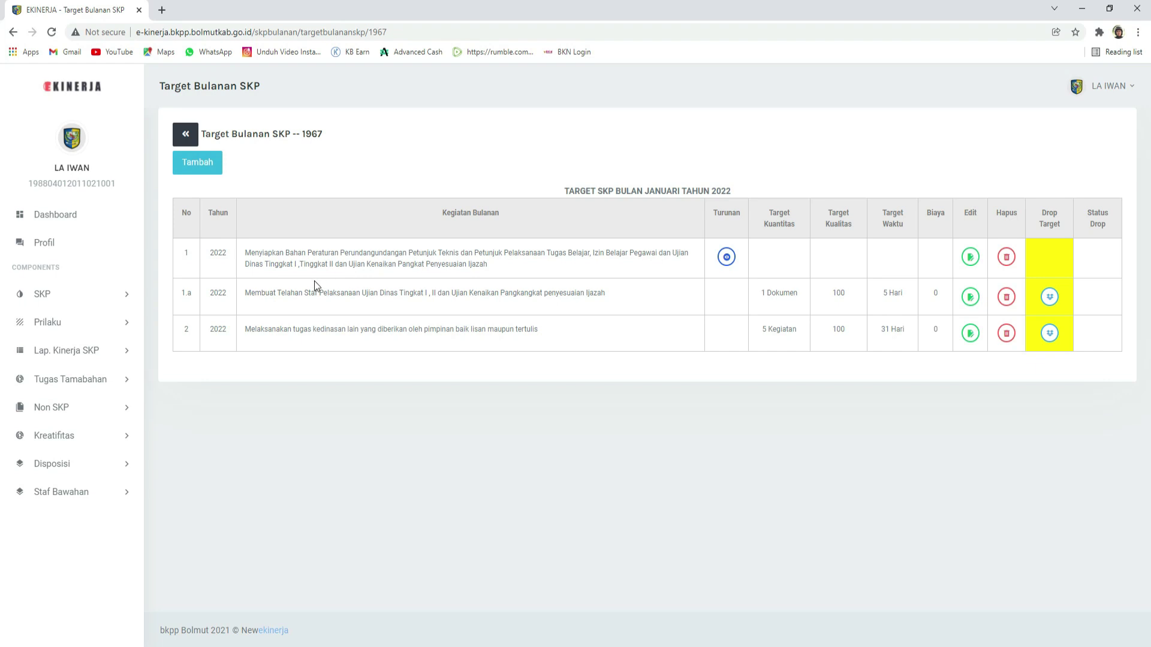
drag(245, 253, 486, 268)
click(492, 267)
drag(246, 293, 250, 294)
drag(247, 293, 501, 293)
drag(607, 293, 239, 289)
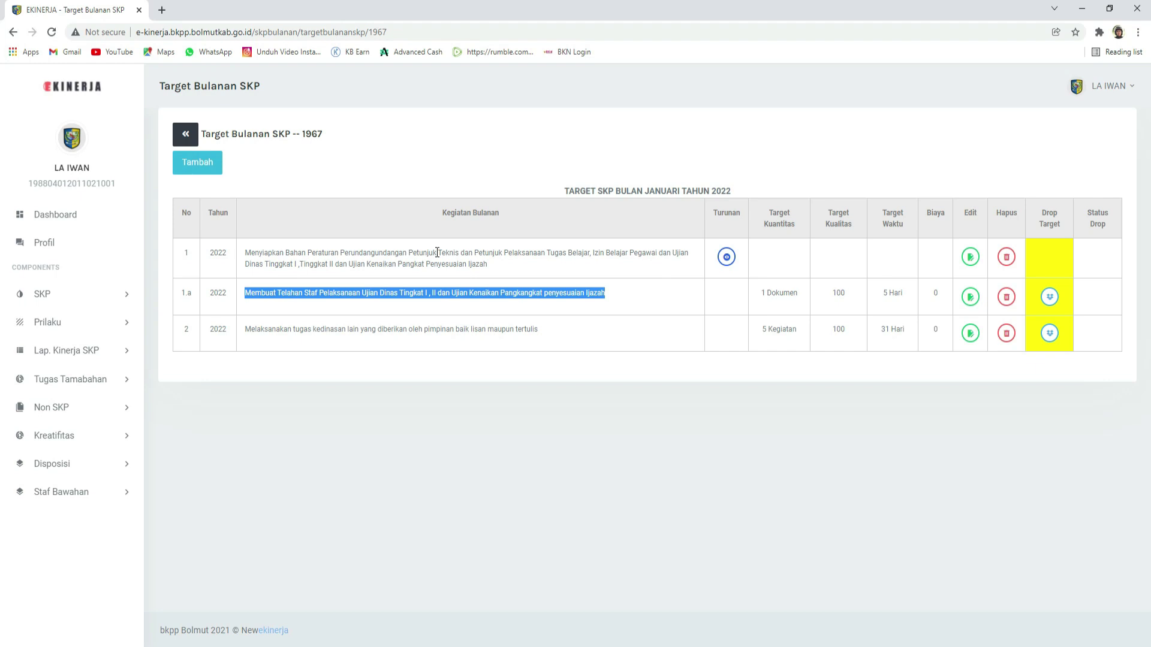
click(413, 301)
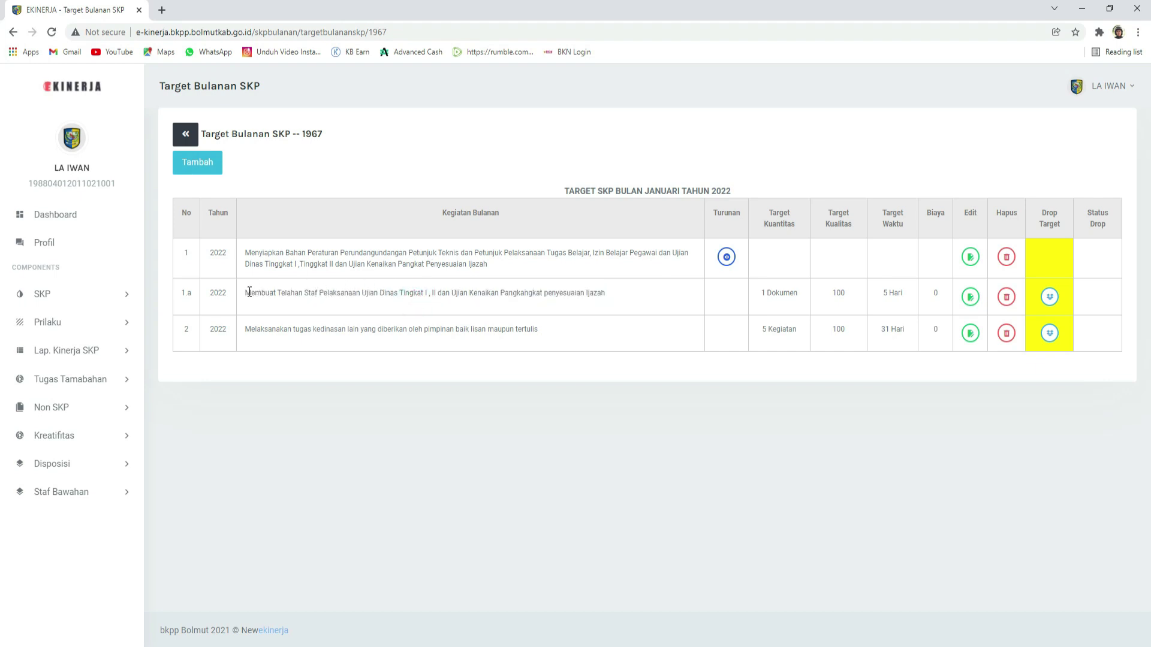
drag(244, 292, 606, 294)
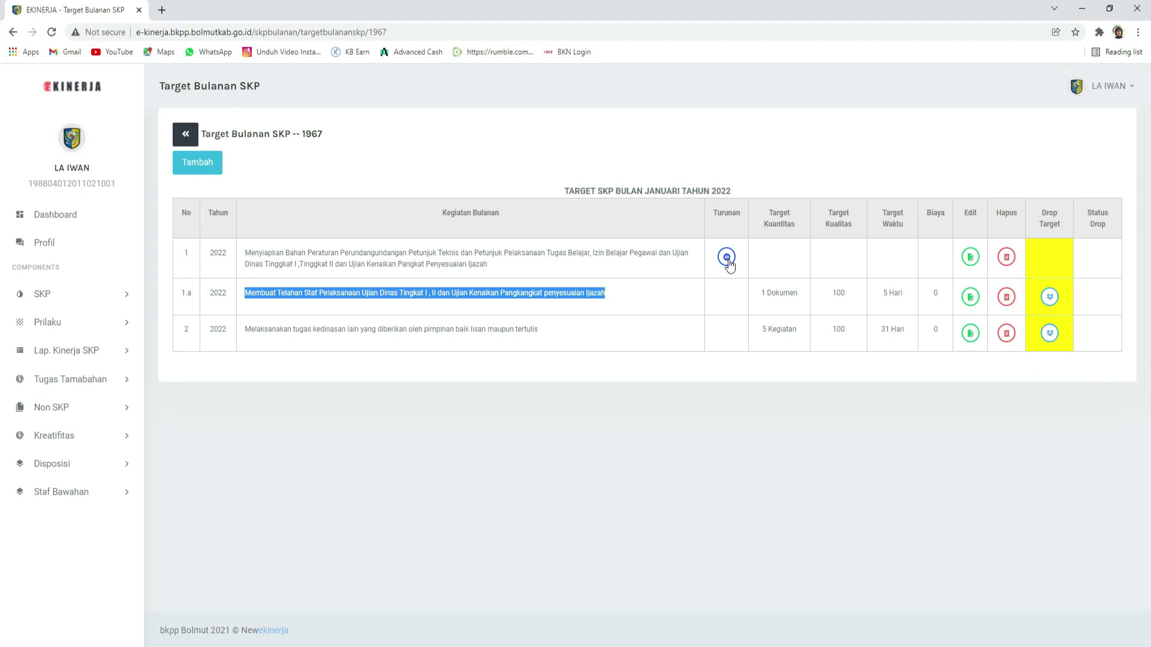
click(474, 287)
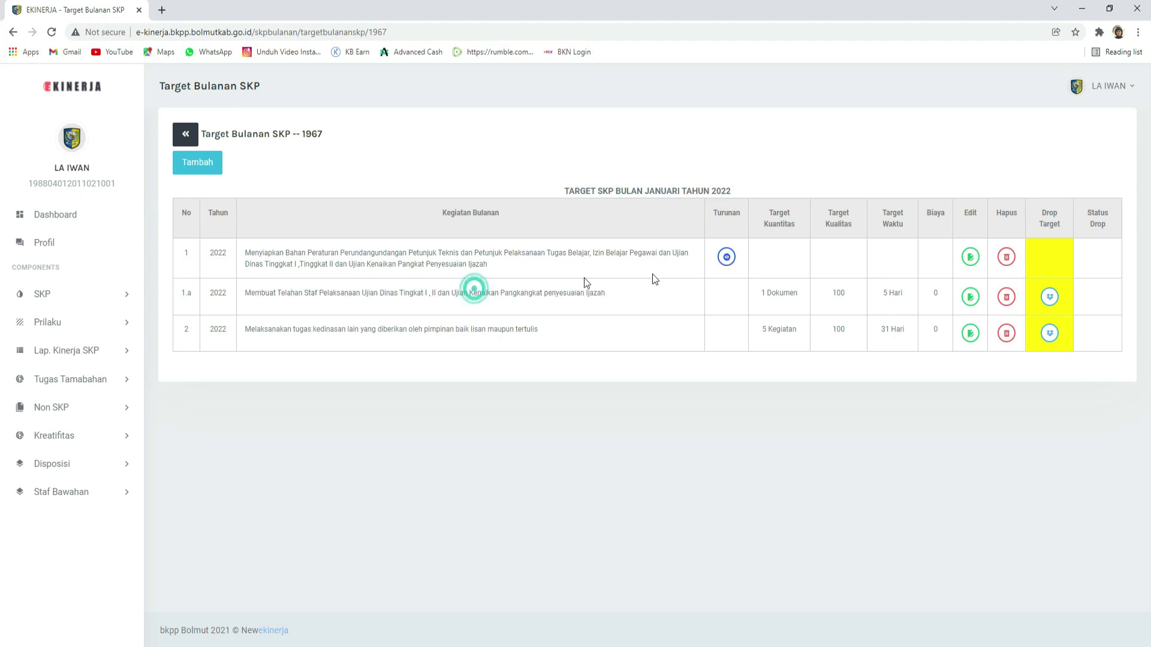
Step: Add a sub-activity under row 1 described as 'Membuat draf SK Panitia Ujian Dinas Tingkat I, II…'
click(724, 258)
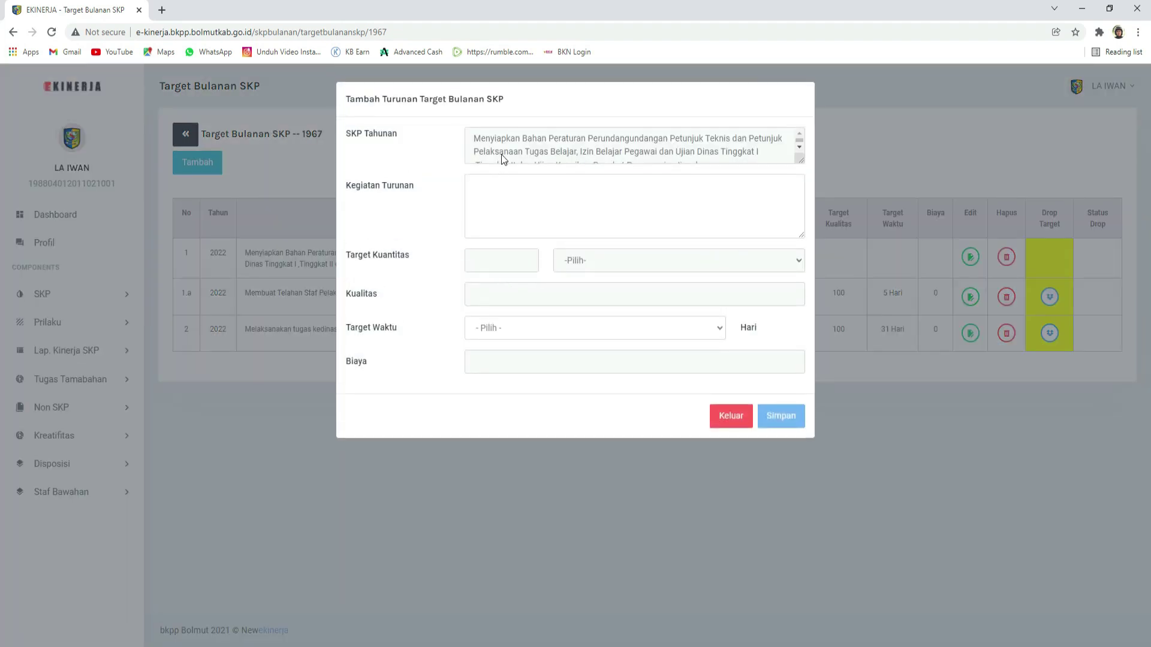
click(502, 196)
text(Mem)
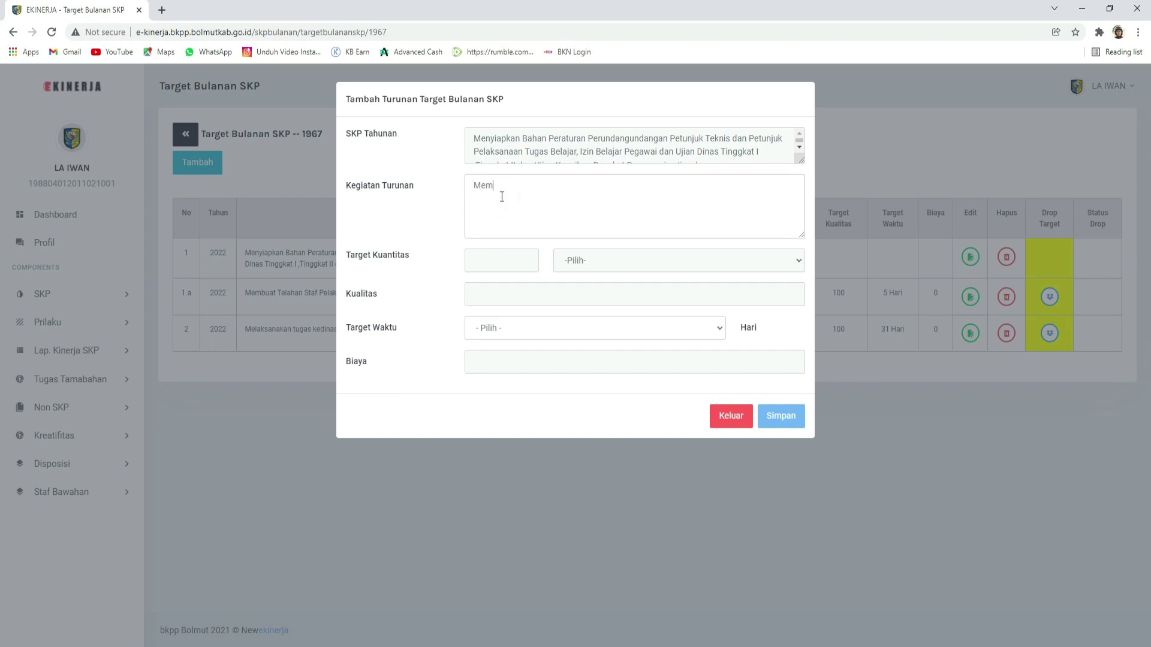
text(byuat draf SK Panitia Seleksi Tugas )
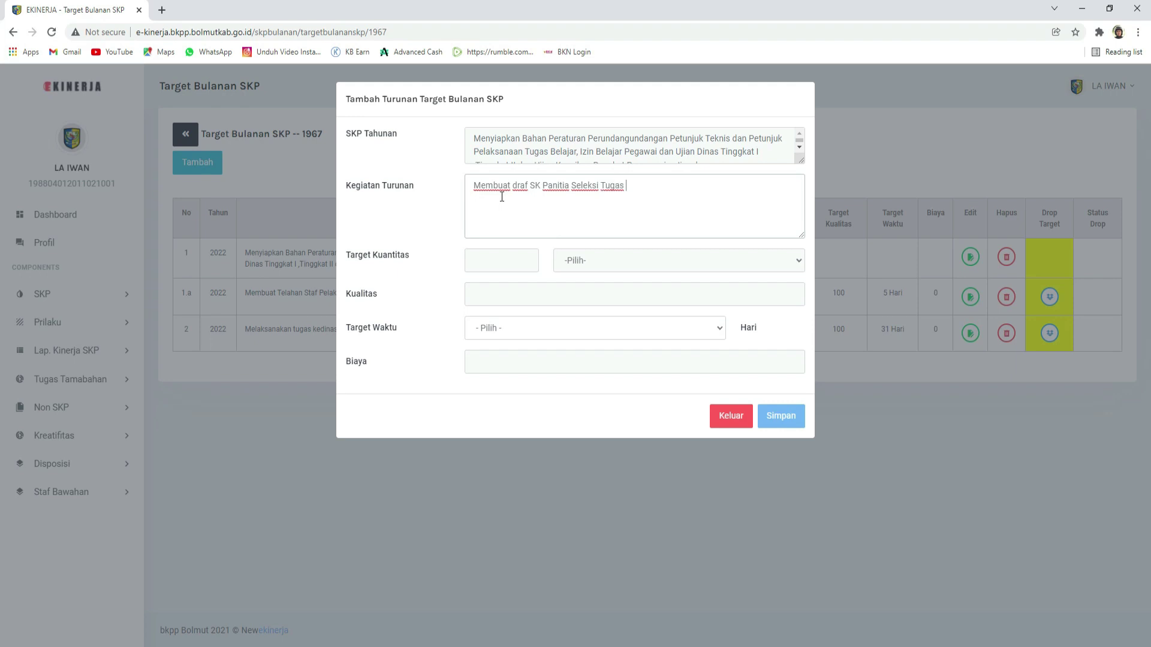
text(Belajar)
key(BackSpace)
key(BackSpace)
key(BackSpace)
key(BackSpace)
key(BackSpace)
key(BackSpace)
key(BackSpace)
key(BackSpace)
key(BackSpace)
key(BackSpace)
key(BackSpace)
key(BackSpace)
key(BackSpace)
key(ctrl+shift+Left)
text(Ujianb)
key(BackSpace)
text(Di)
text(s Tingkat I, II dan Ujian Kenaikan Pangkat Peyesuaian Ijazah)
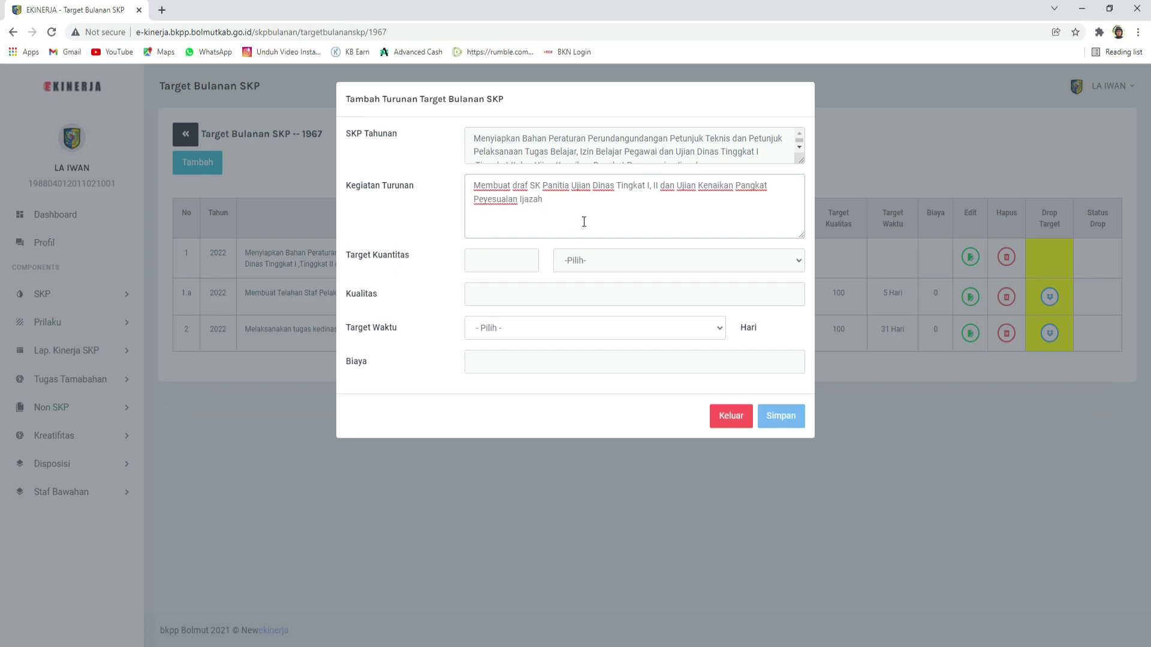
Step: Look through the quantity unit and target duration options without choosing any
click(491, 259)
click(590, 264)
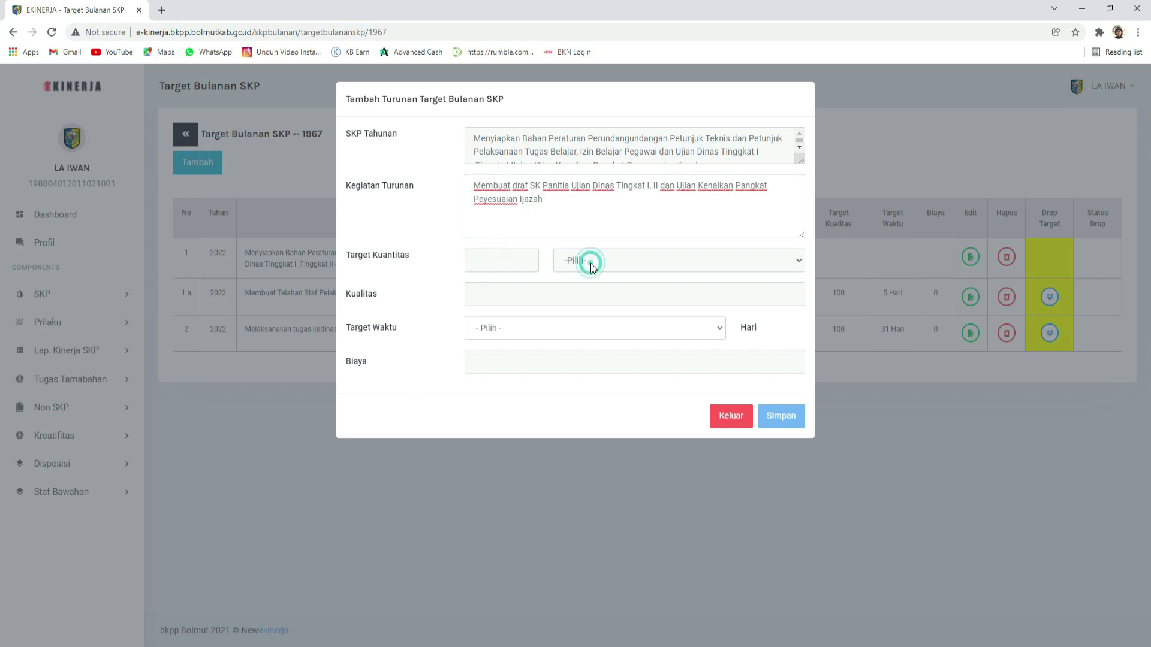
click(613, 210)
click(520, 260)
click(568, 331)
click(568, 331)
Step: Set the sub-activity's target duration to 31 Hari
click(518, 326)
scroll(568, 430, down, 3)
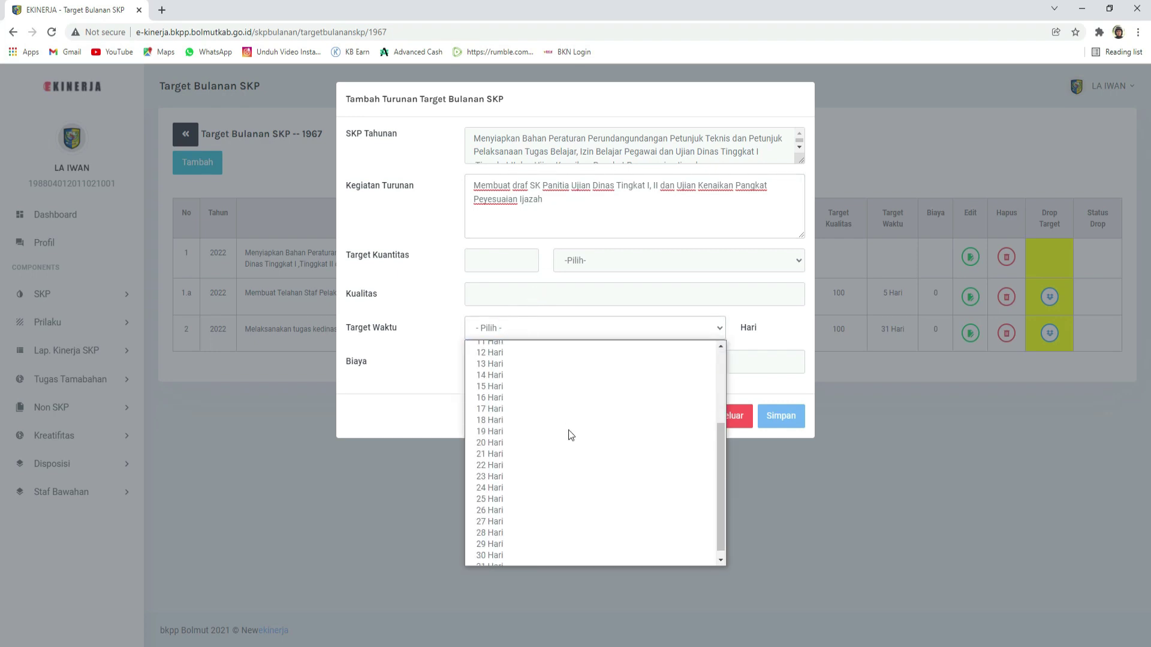
scroll(570, 422, up, 3)
scroll(578, 418, down, 3)
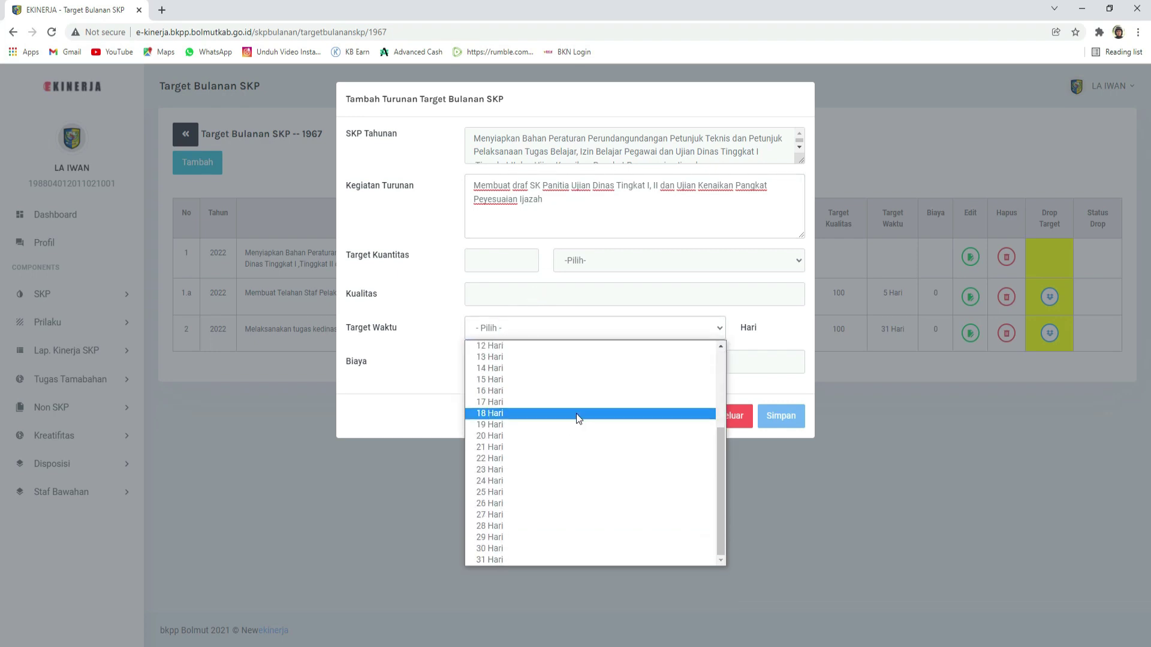
click(511, 559)
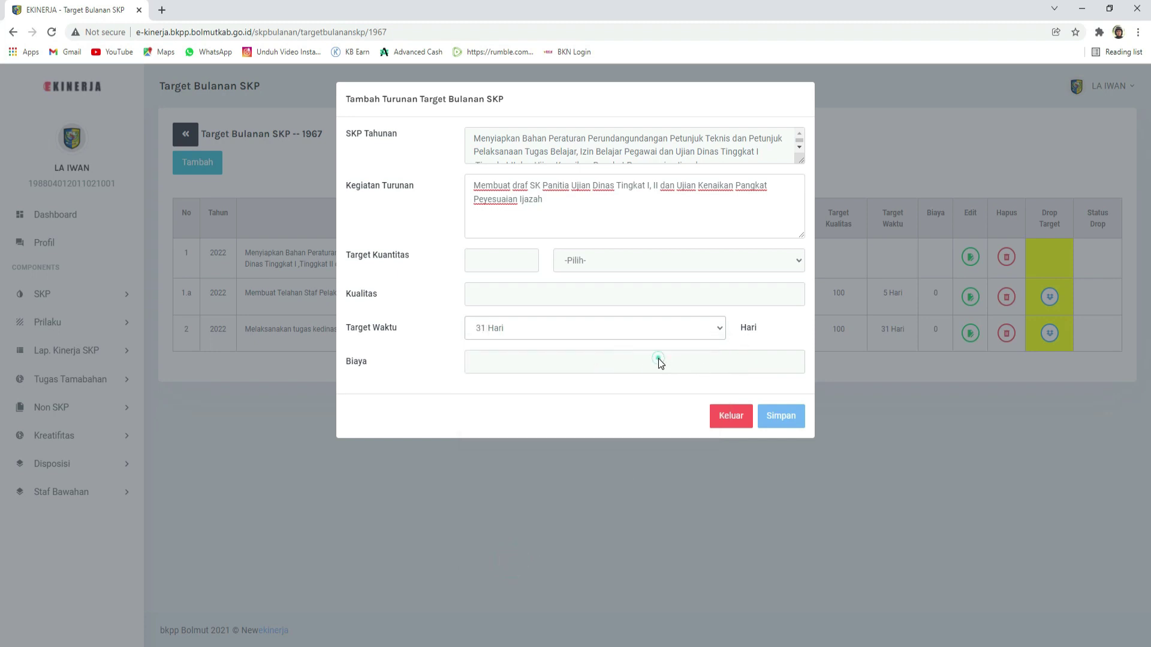
click(624, 366)
click(644, 326)
click(643, 325)
Step: Attempt to save, dismiss the missing Target Kuantitas warning, and close the form unsaved
click(782, 422)
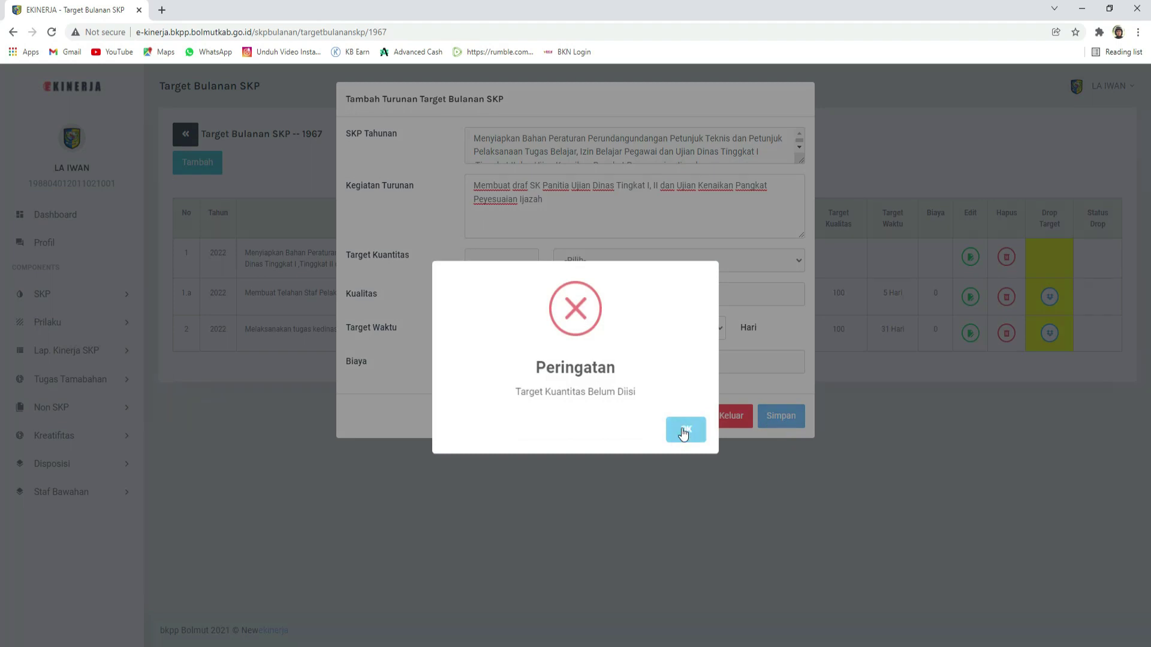
click(684, 432)
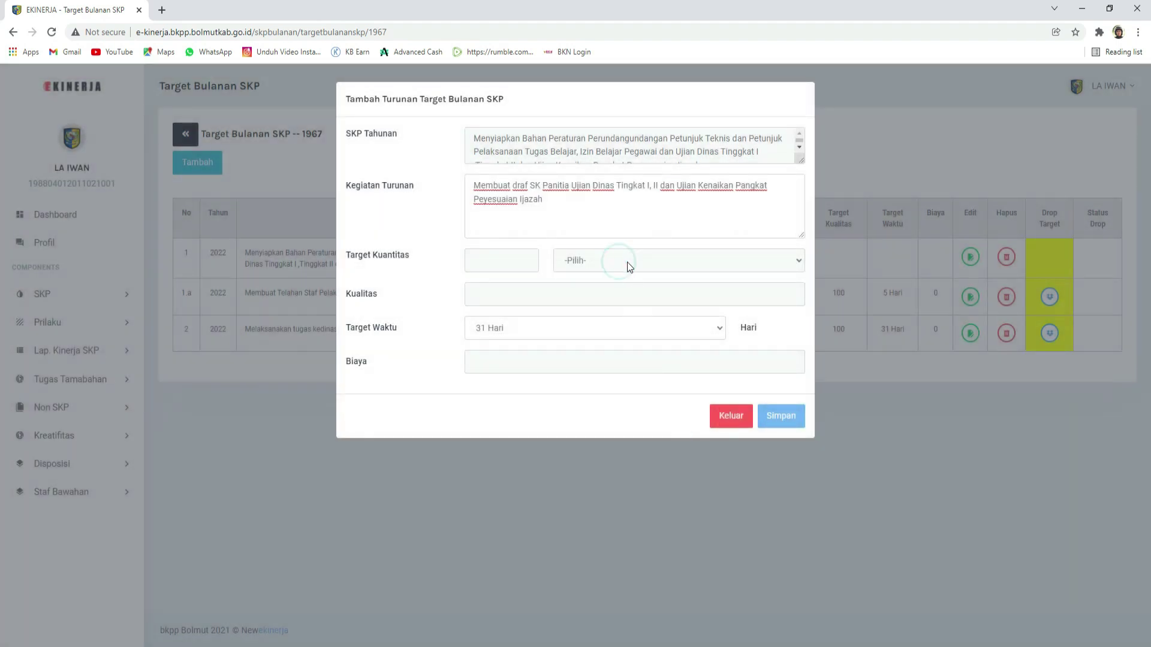
click(586, 205)
click(731, 417)
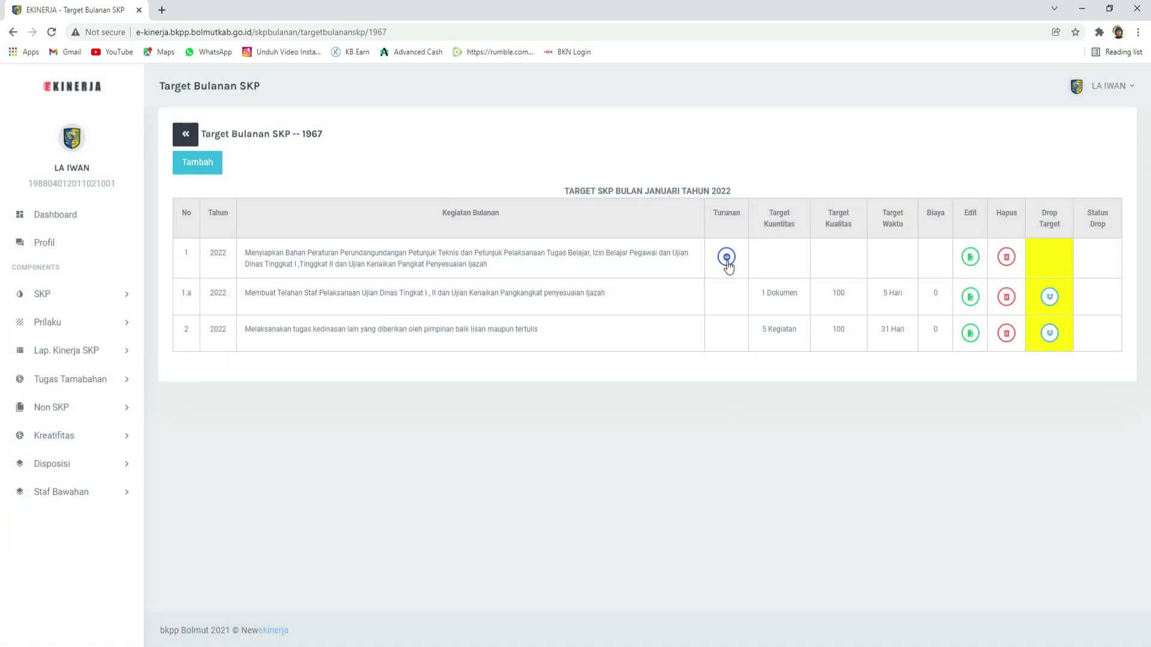
click(727, 258)
click(557, 190)
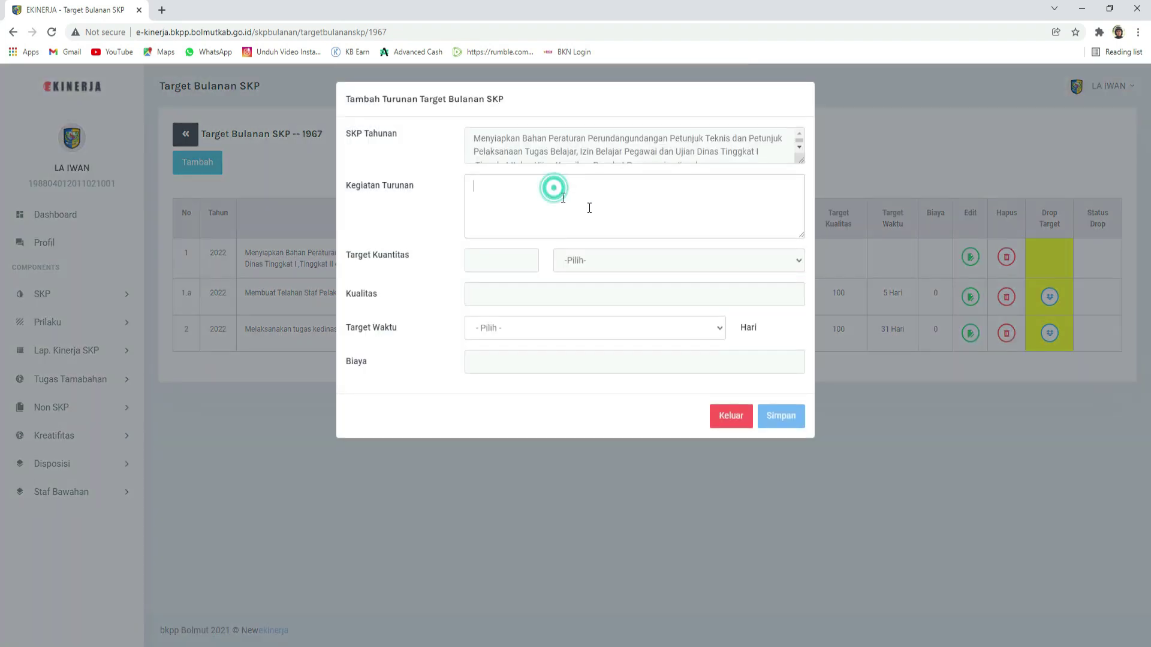
click(731, 416)
click(729, 257)
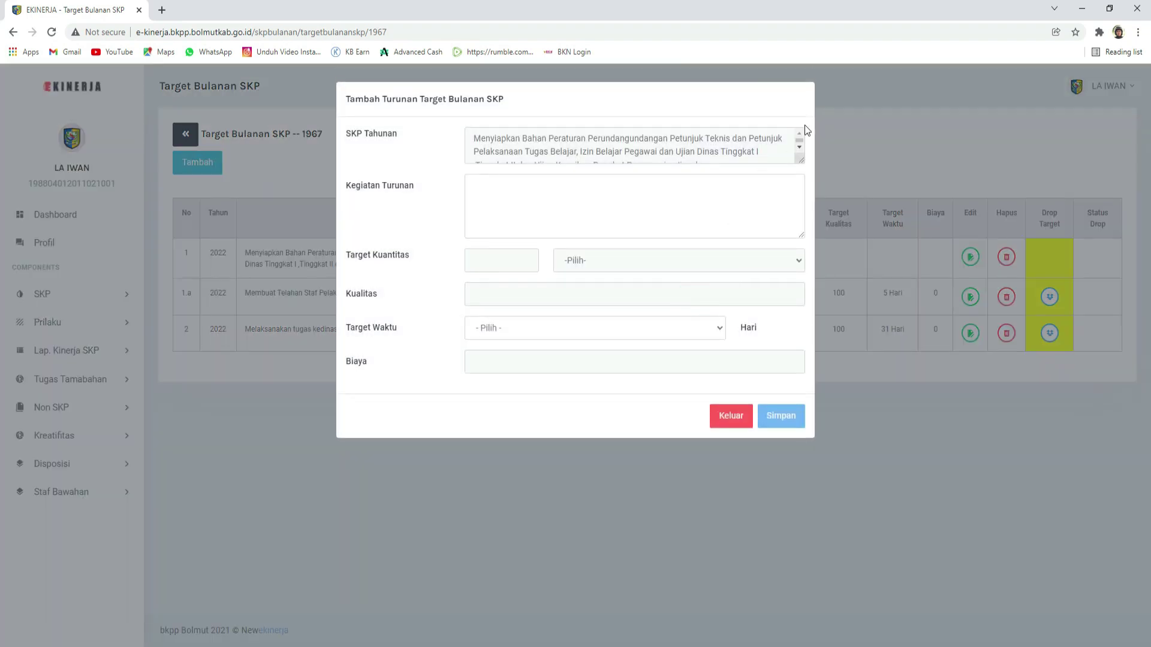
click(732, 418)
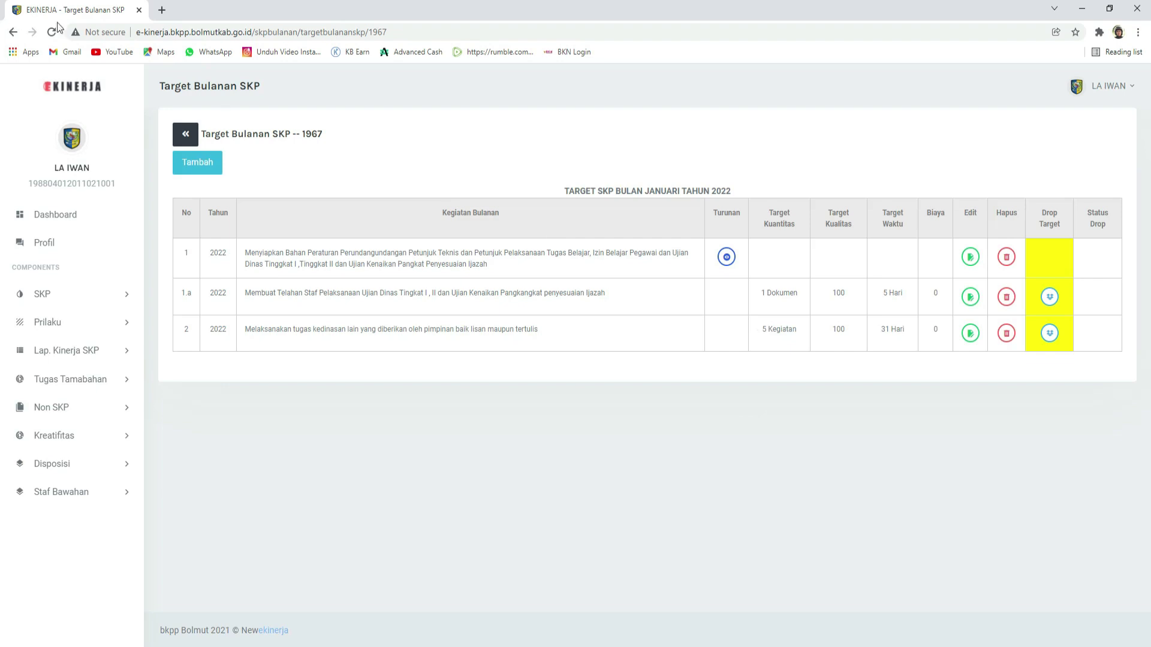
click(53, 32)
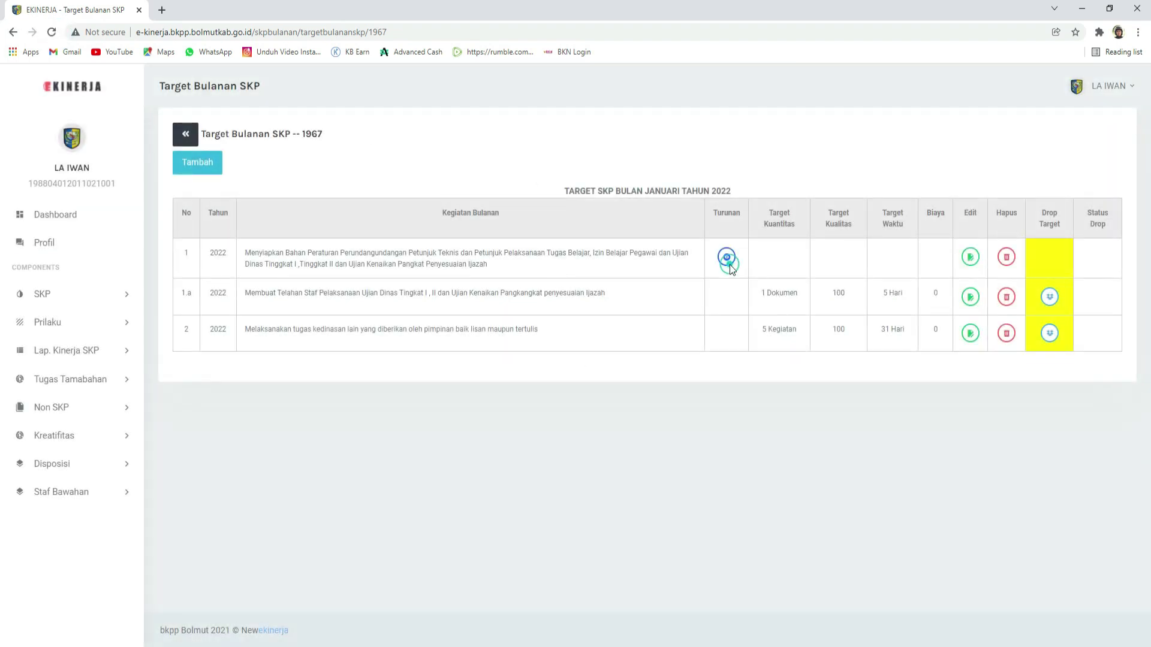
click(729, 265)
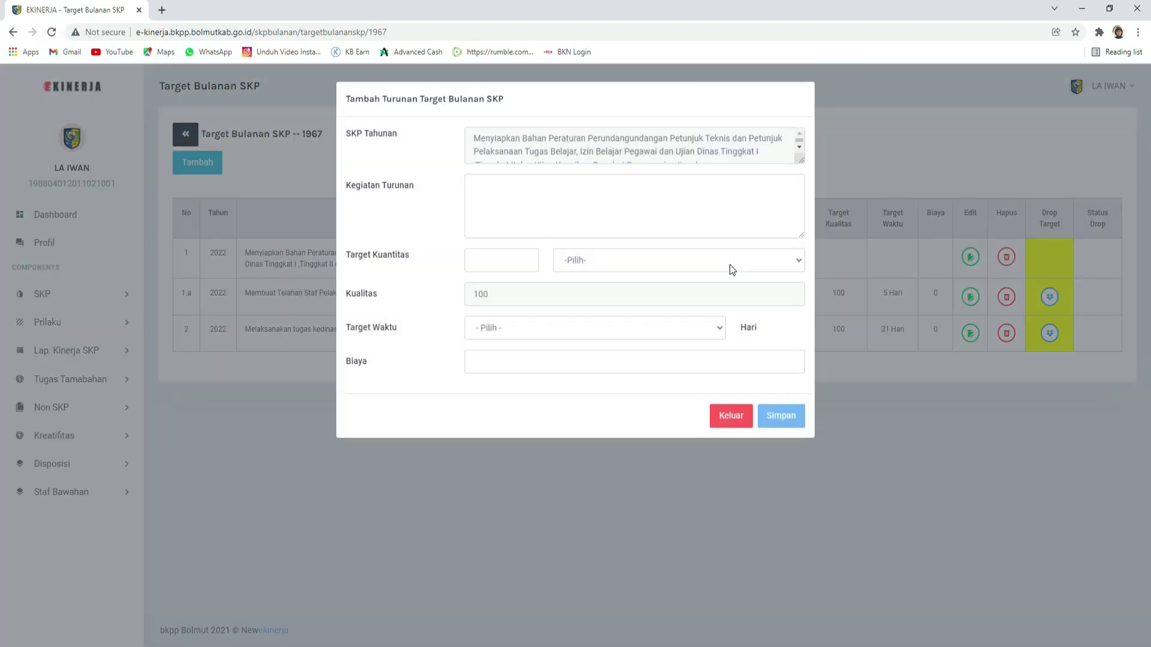
click(496, 259)
click(498, 194)
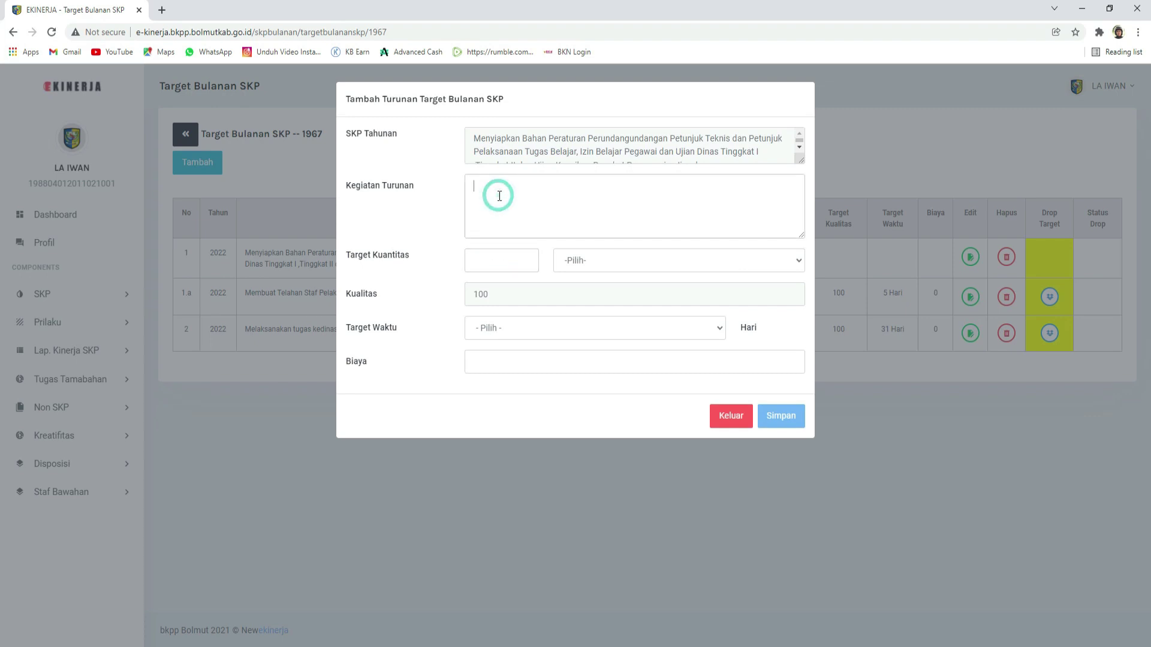
click(727, 416)
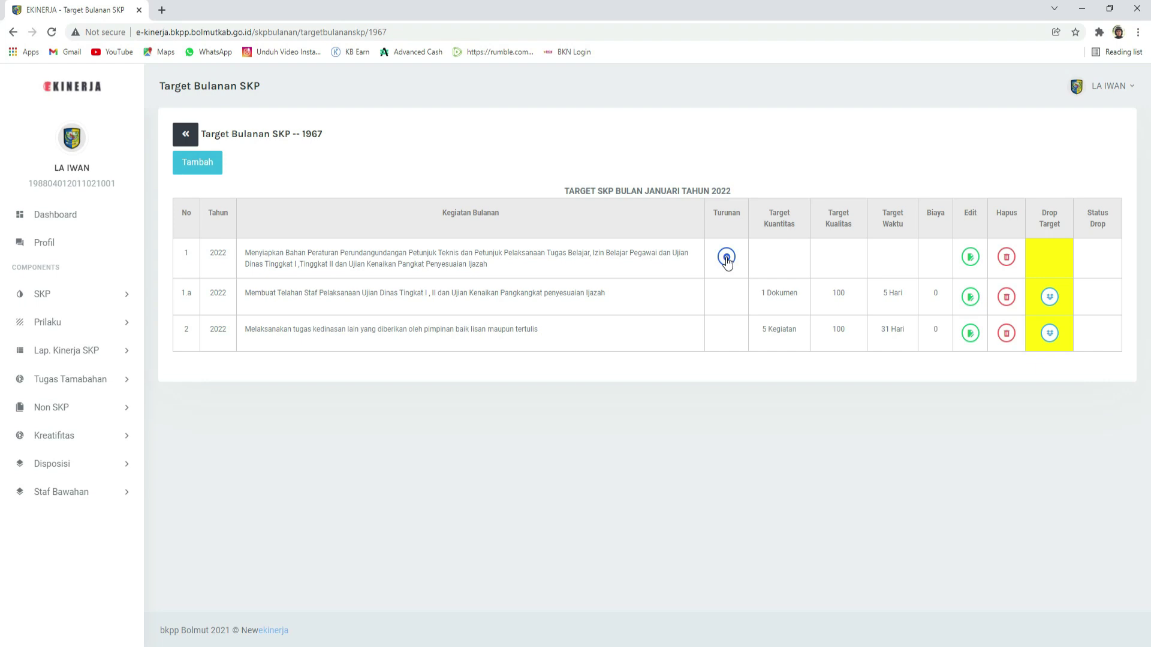
Step: Start a row 1 sub-activity described as 'Membuat SK Panitia Ujian Dinas Tingkat II, II dan Ujian…Penyesuaian Ijazah'
click(726, 257)
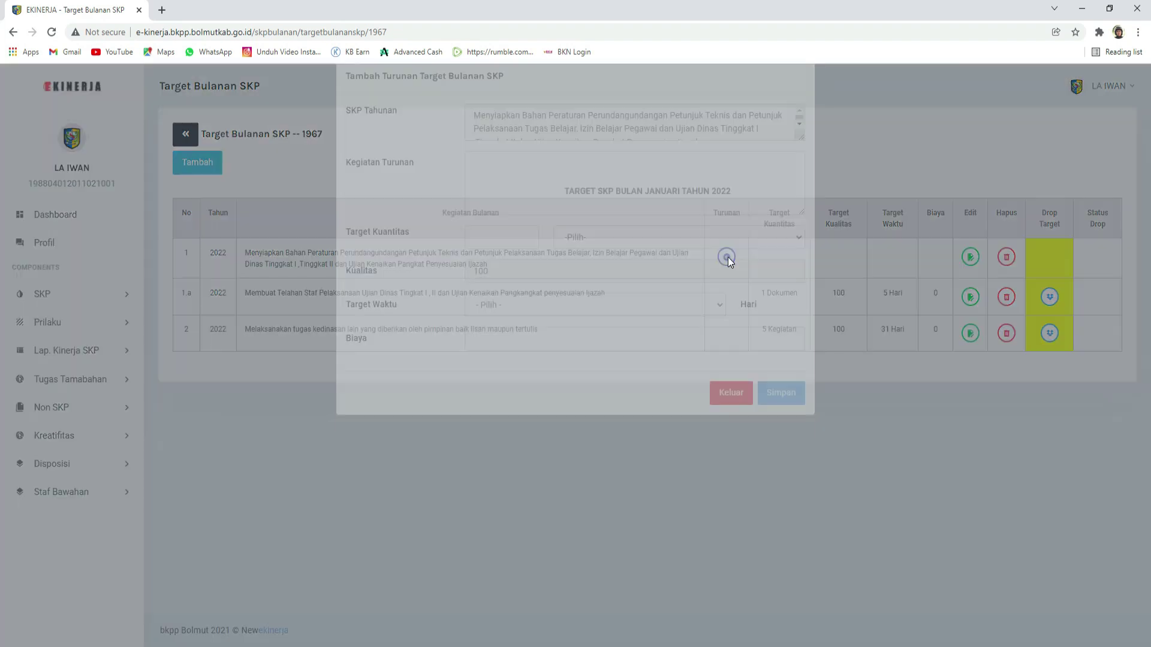
click(520, 180)
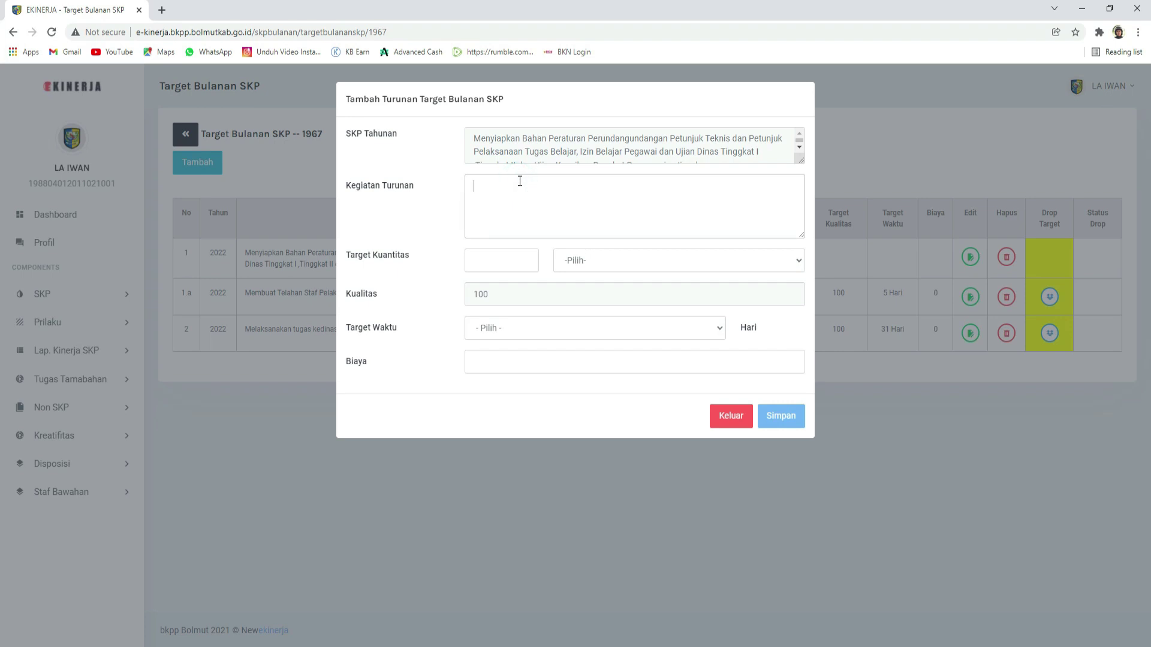
text(Membuat SK Panitia Ujian Dinas )
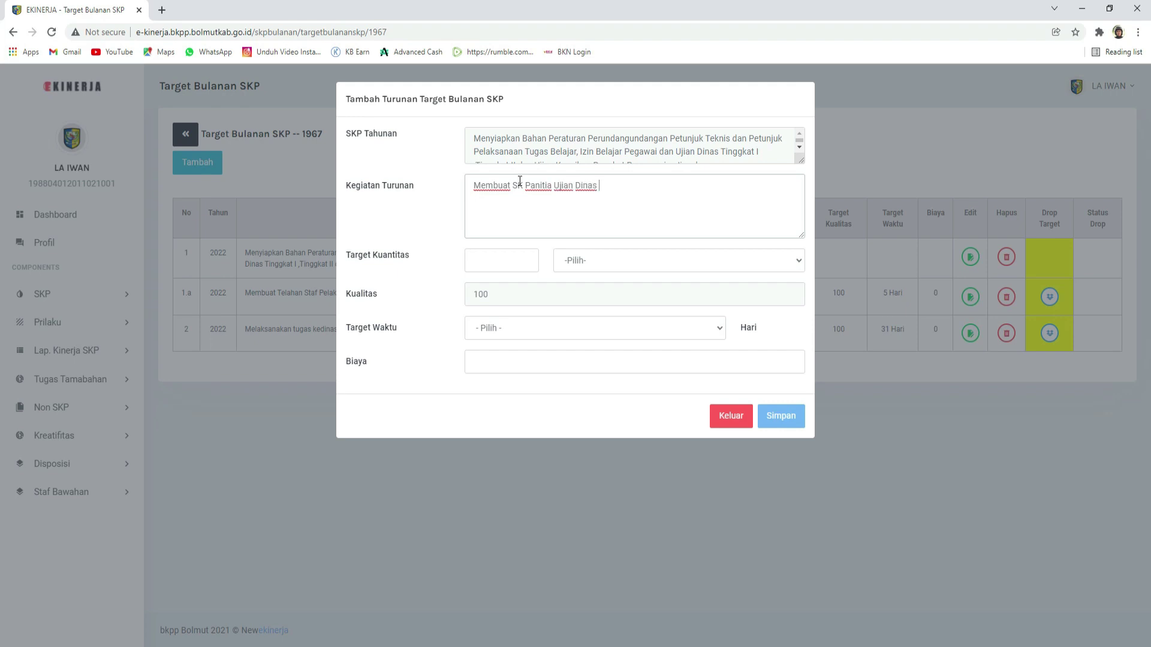
text(Tingkat )
text(II)
text(, II)
text( dan UJian)
key(BackSpace)
key(BackSpace)
key(BackSpace)
key(BackSpace)
text(jian Kenaikan Pangk)
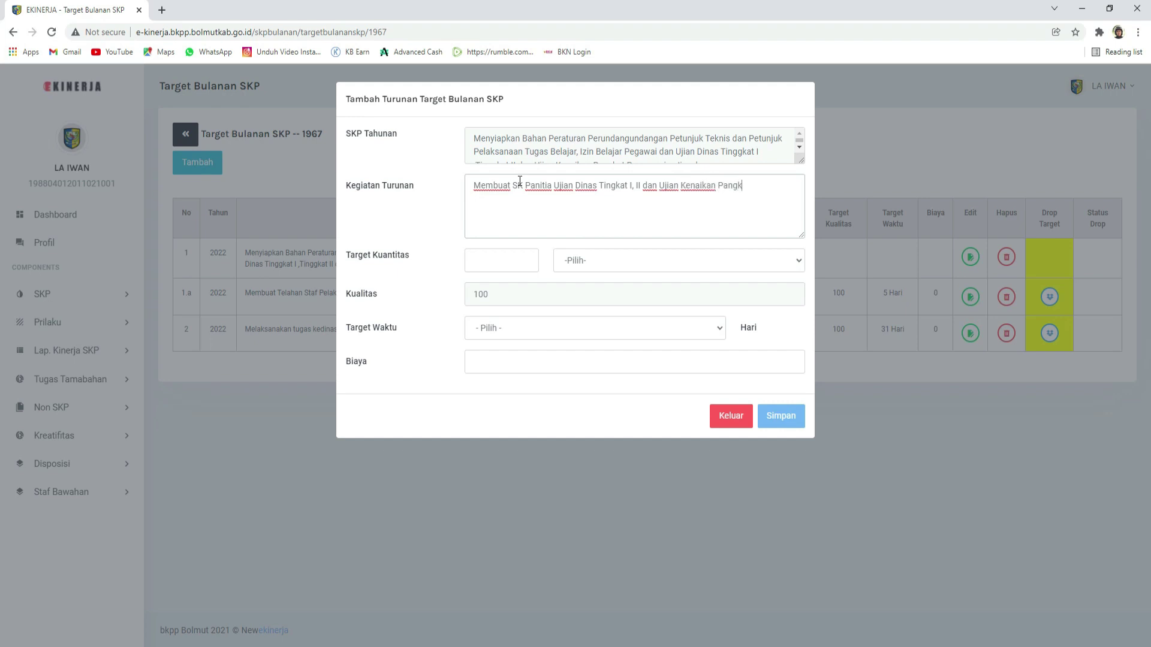
text(at Peyeseuai)
key(BackSpace)
key(BackSpace)
key(BackSpace)
text(uain Ijazah)
Step: Set the target quantity to 1 with Draft as the unit
click(506, 260)
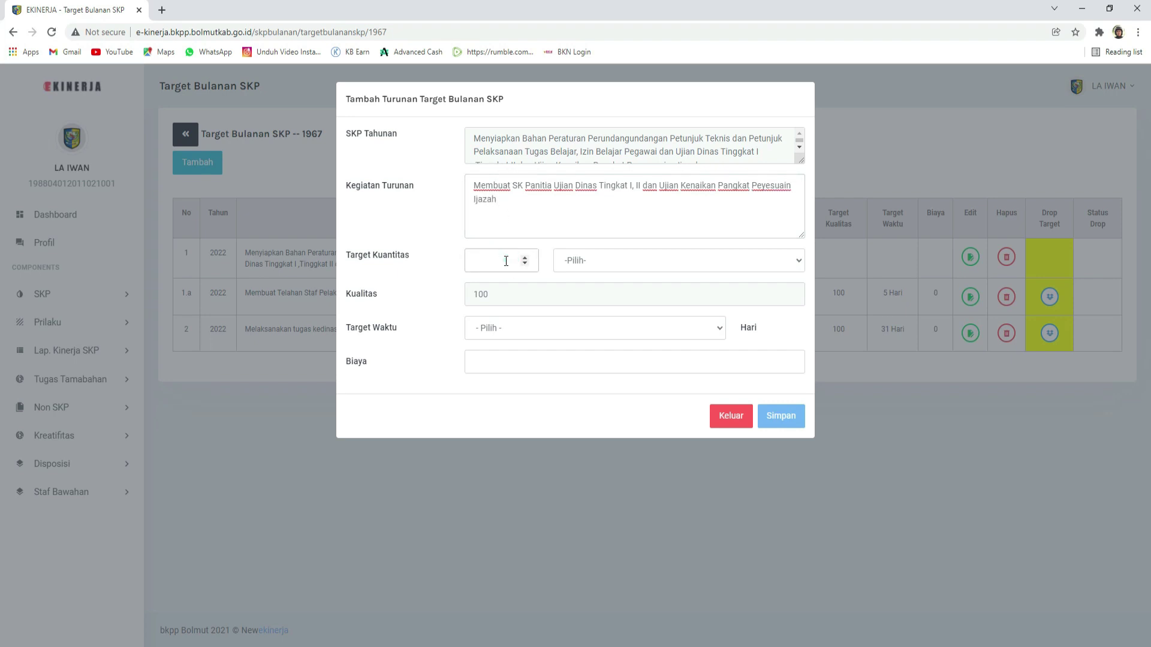
click(579, 264)
key(Down)
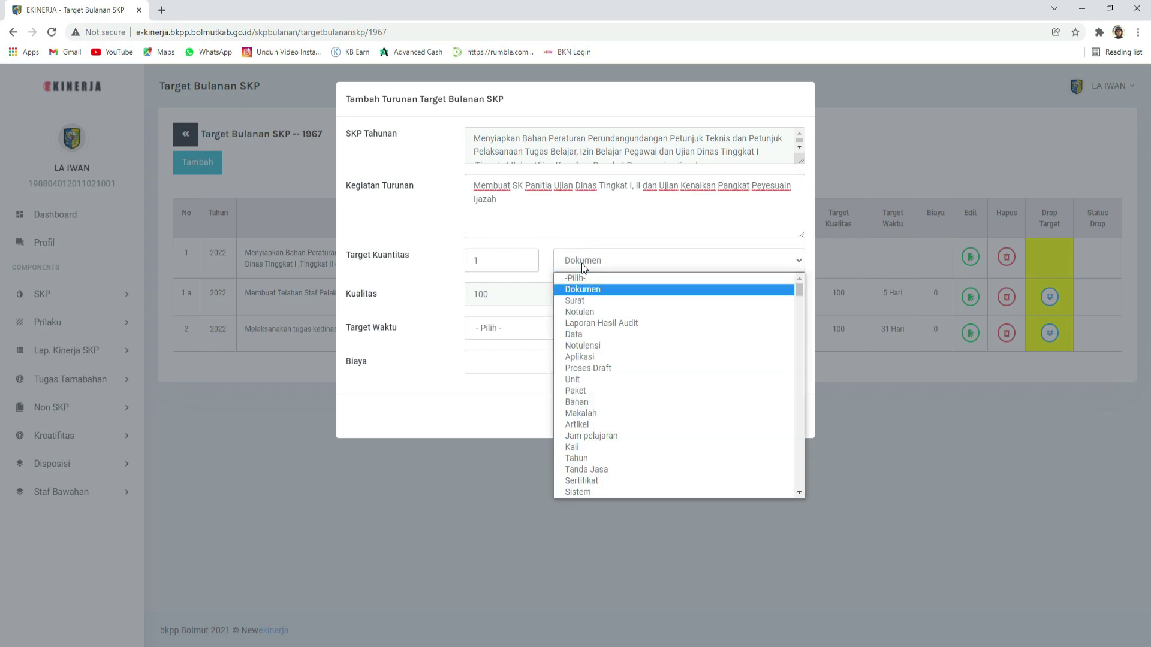
key(r)
key(Down)
key(Down)
key(Down)
key(Down)
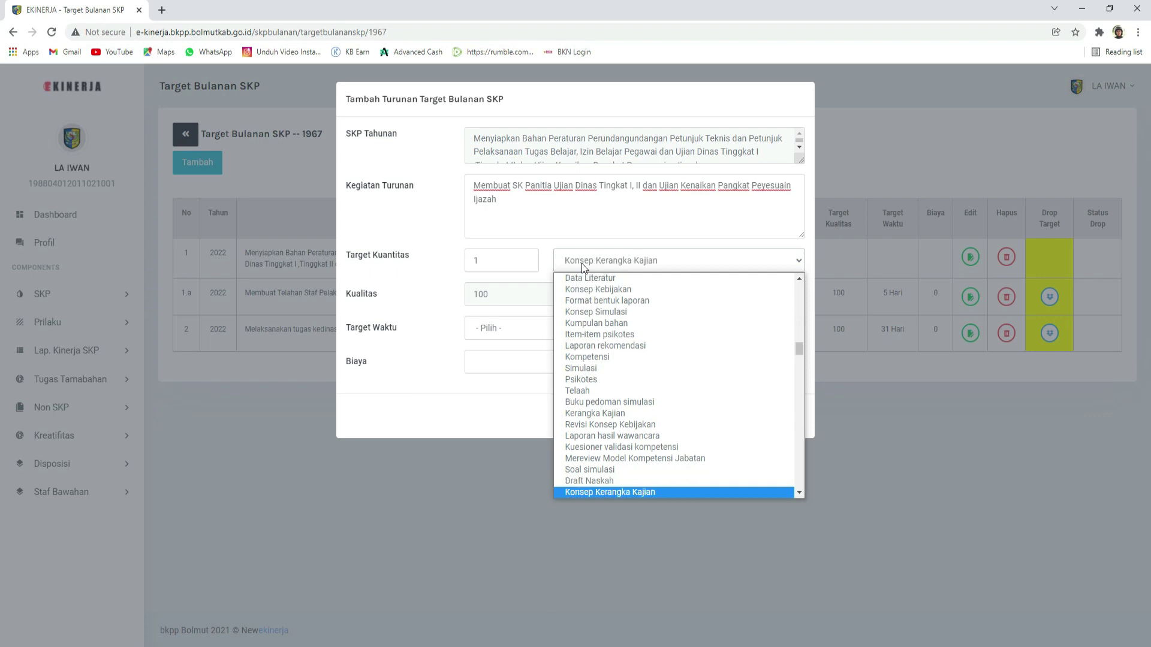
key(d)
key(d)
key(d)
key(d)
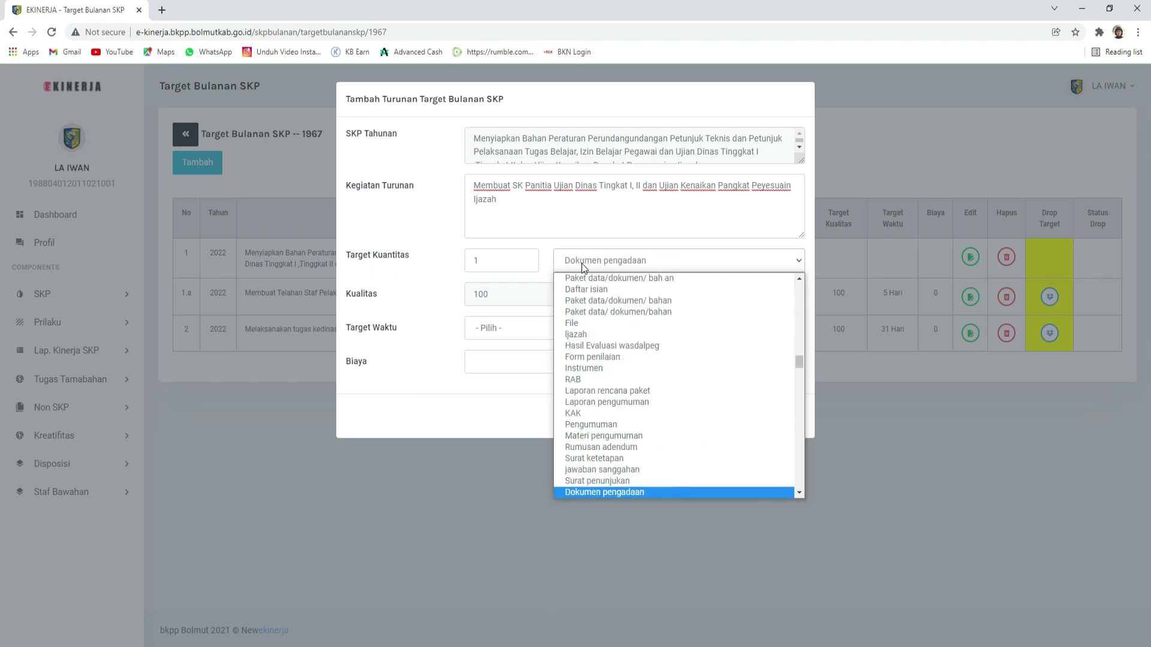
key(d)
key(d)
key(d)
key(d)
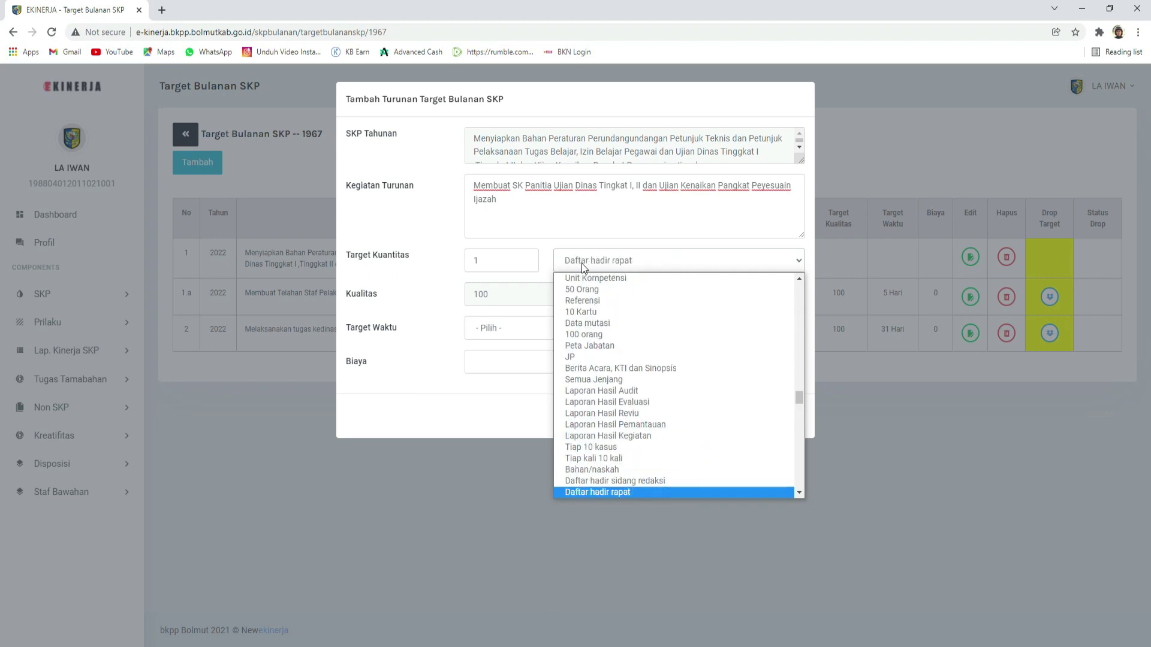
key(d)
key(d)
key(d)
key(d)
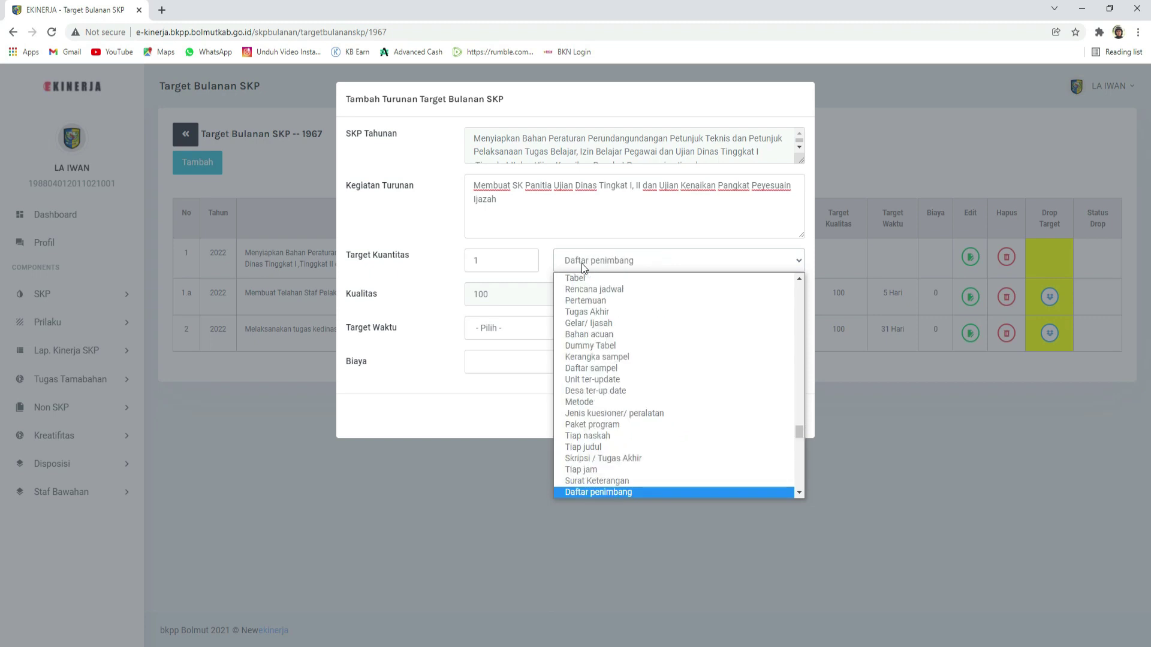
key(d)
key(d)
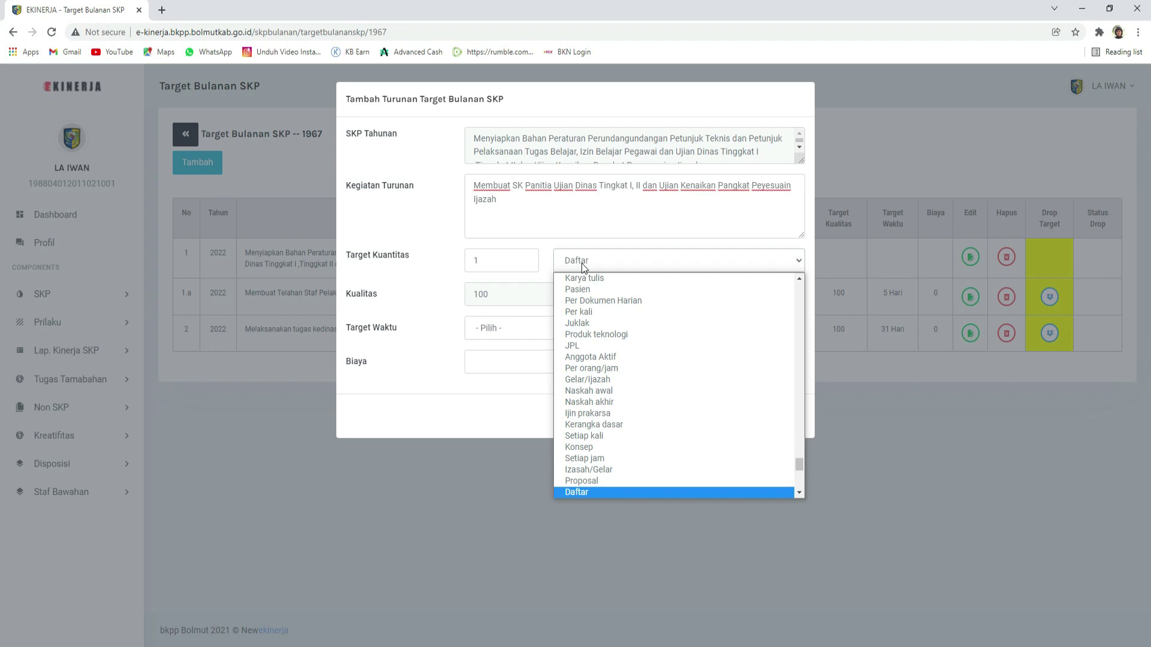
key(d)
key(Return)
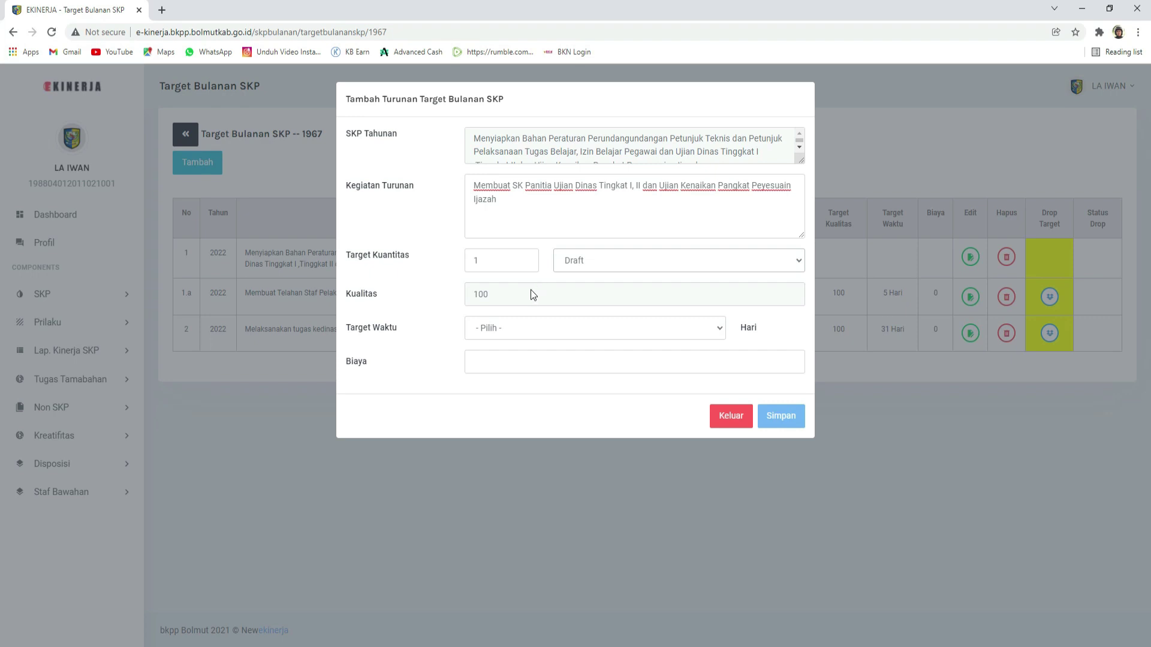
Step: Set the duration to 31 Hari and cost to 0, then save the sub-activity
click(510, 334)
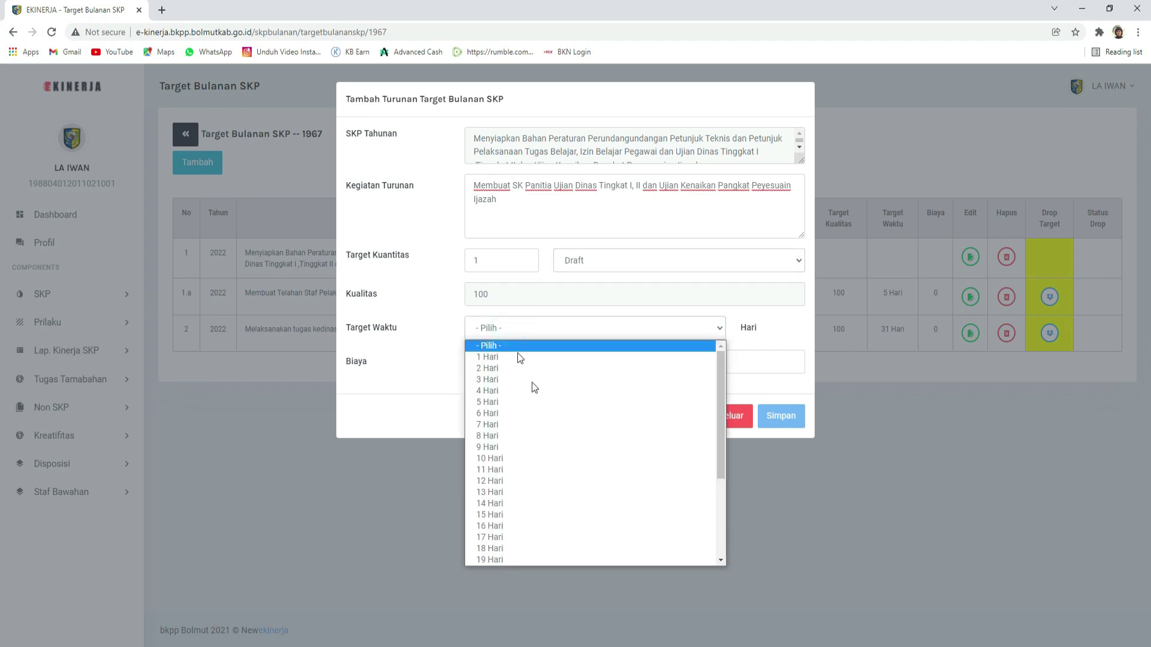
scroll(558, 432, down, 4)
click(563, 561)
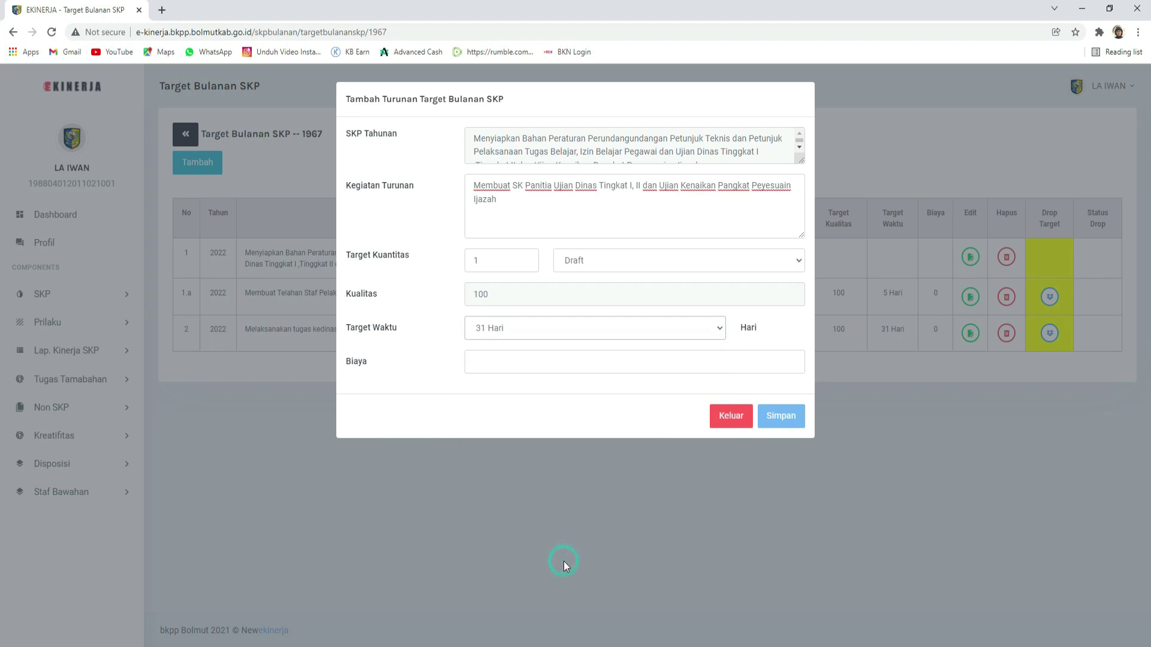
click(626, 363)
text(0)
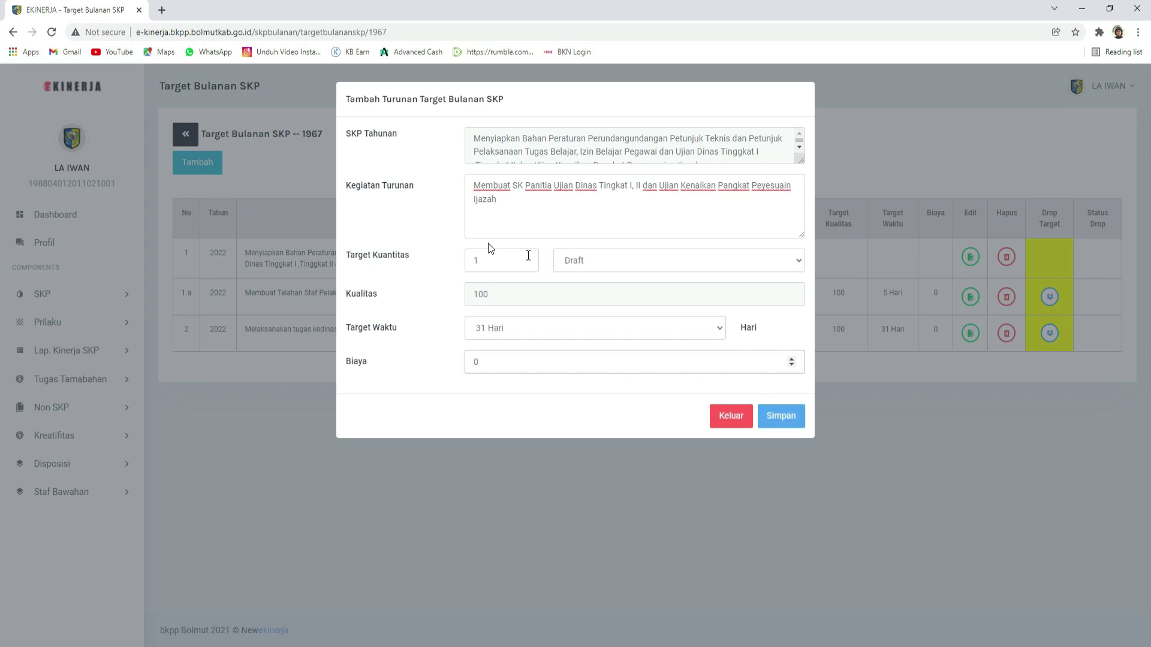
click(784, 424)
Step: Dismiss the Berhasil notice, review rows 1.a, 1.b and 2, and expand SKP in the sidebar
click(680, 429)
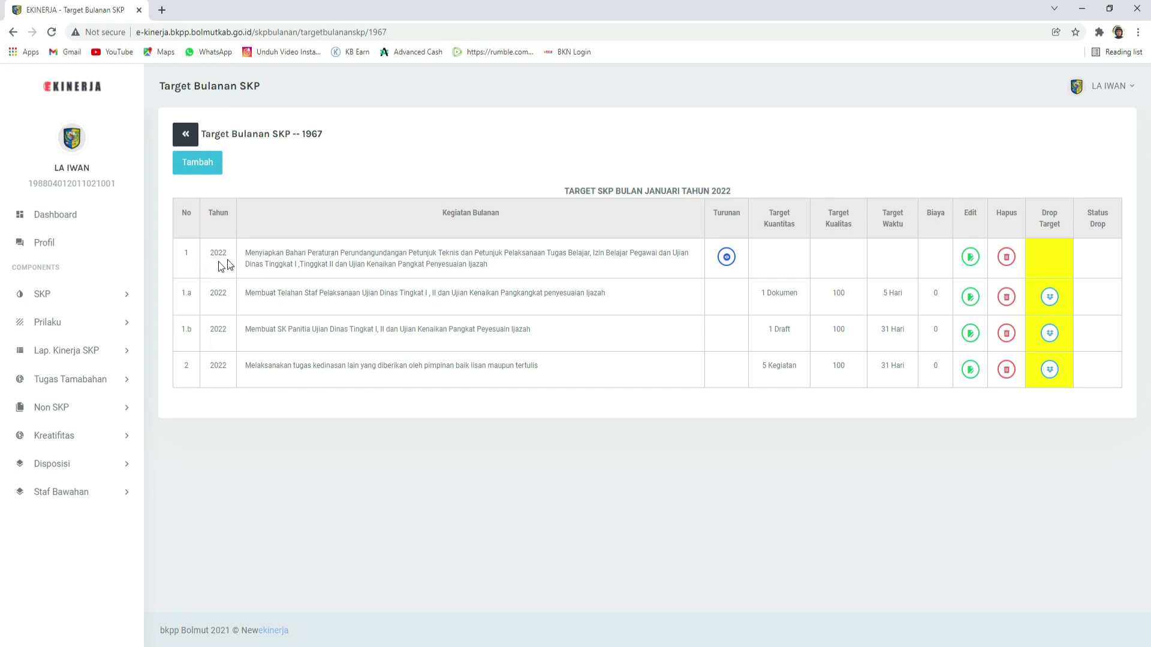
click(191, 259)
click(190, 294)
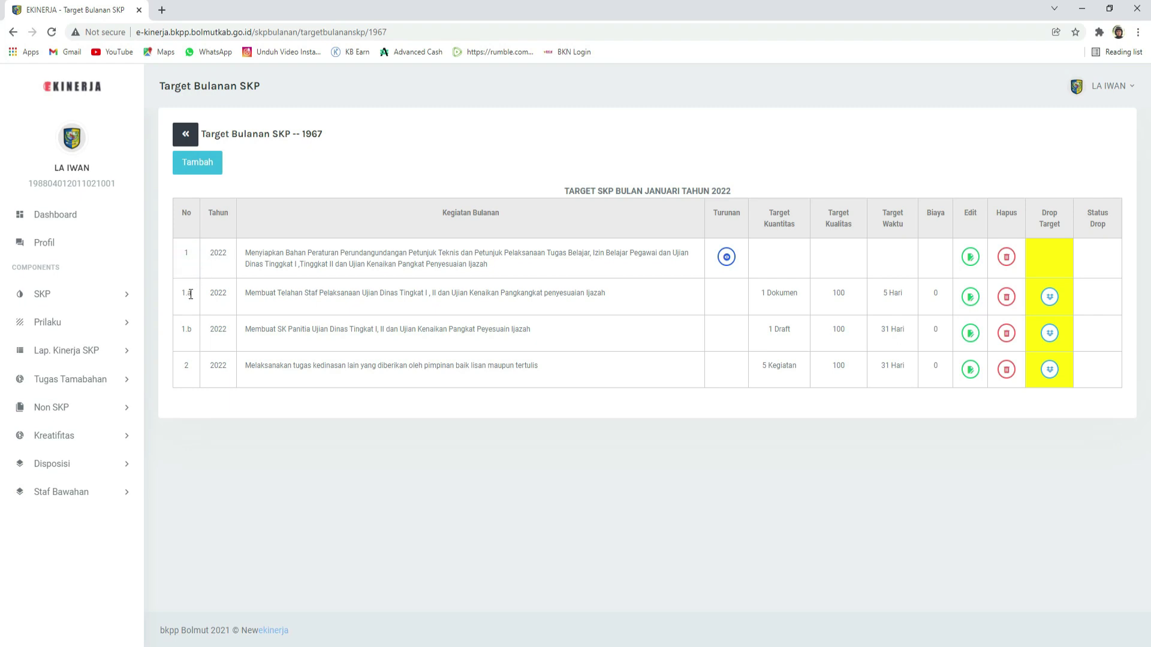
click(191, 330)
drag(251, 367, 737, 396)
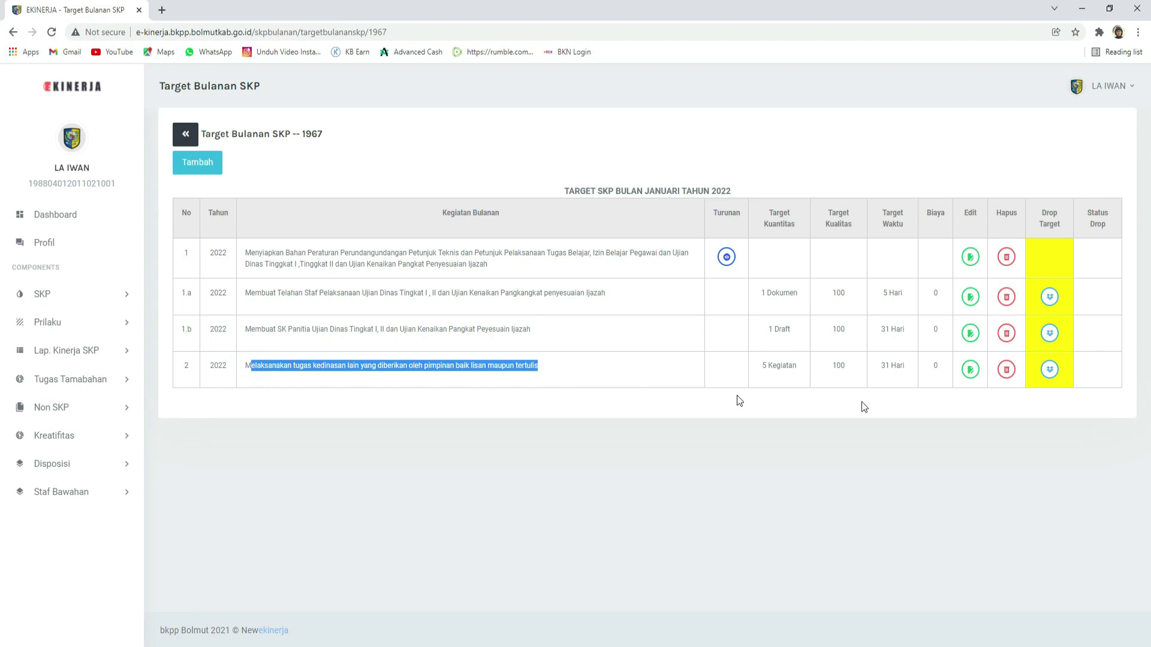
click(690, 526)
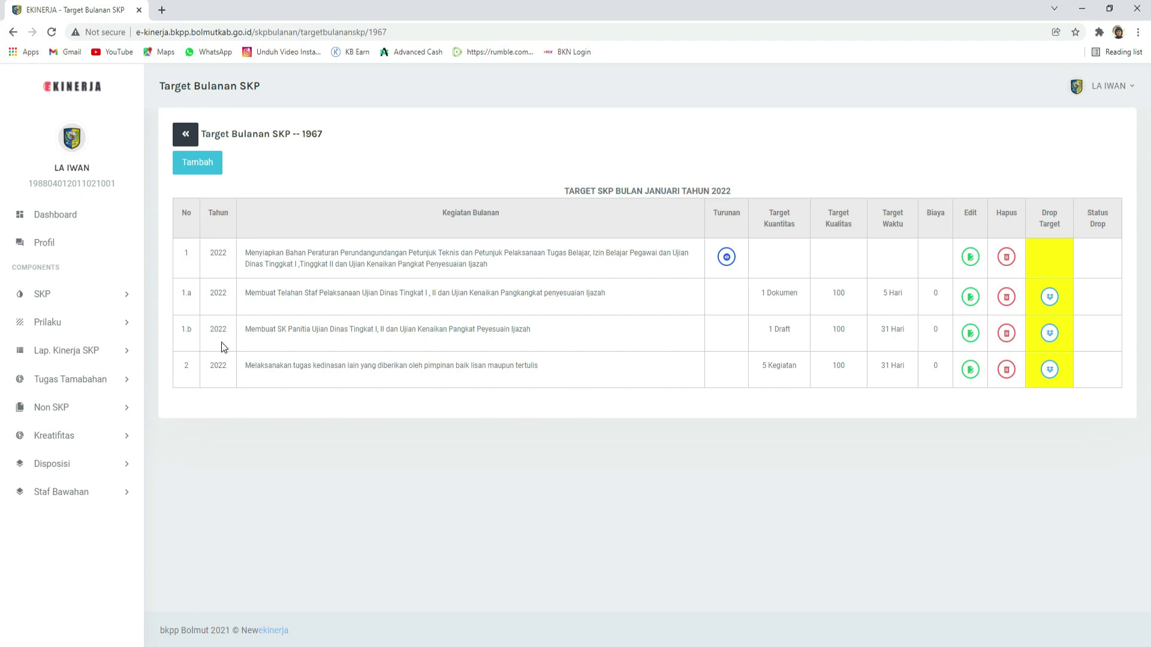
click(72, 293)
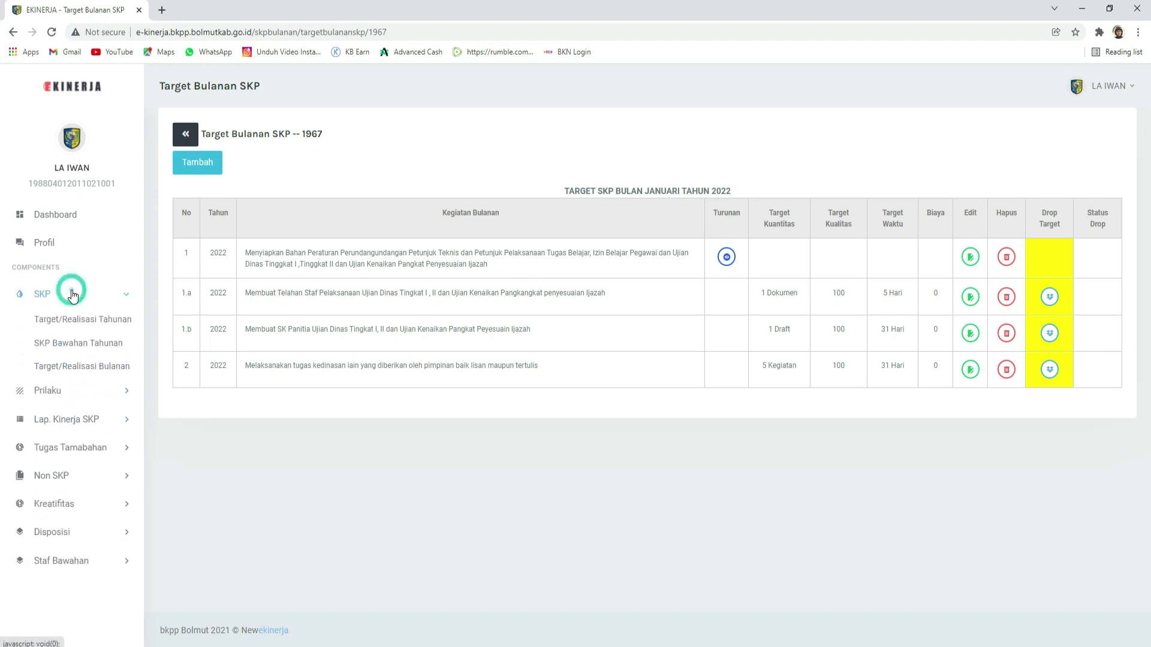
click(78, 367)
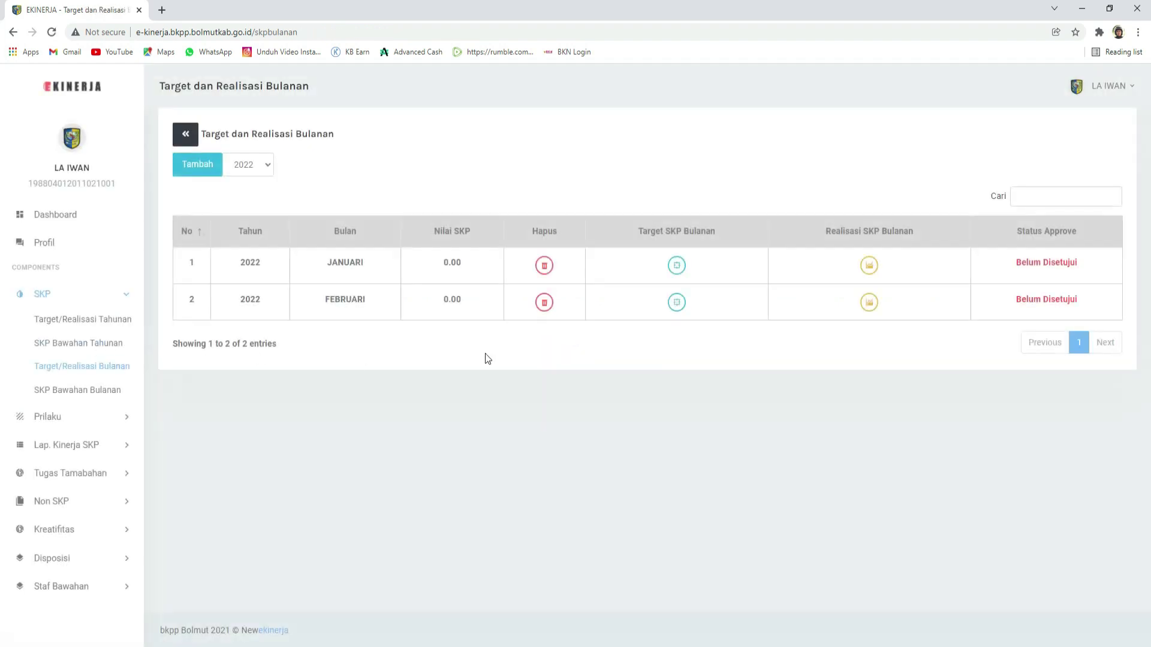
click(869, 265)
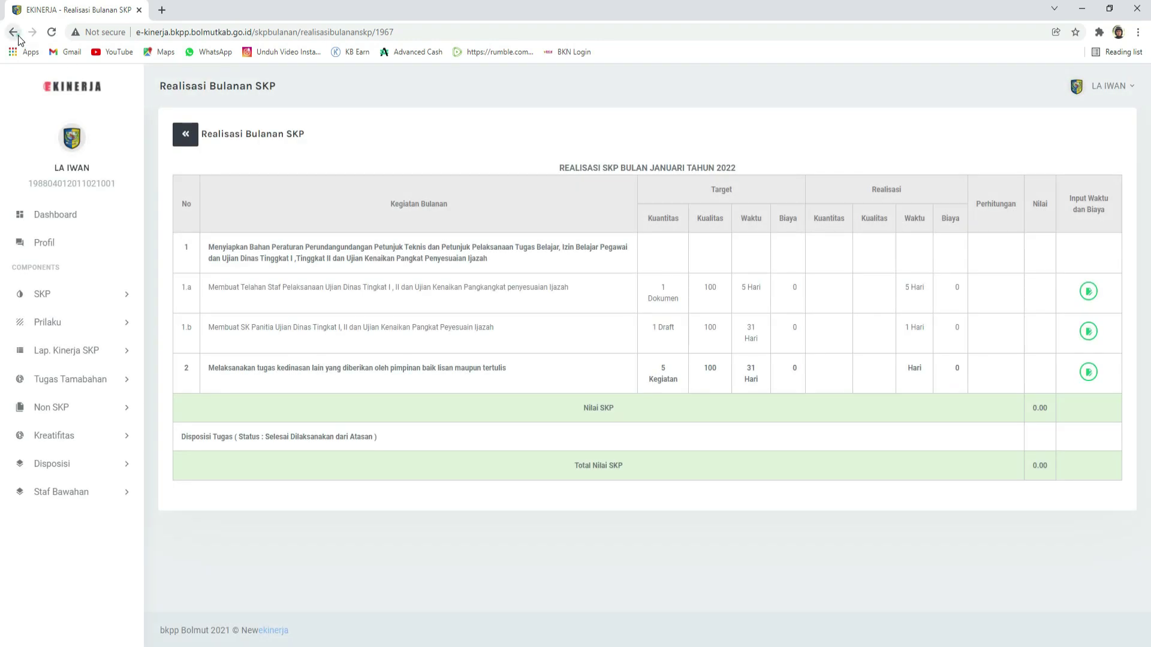
click(12, 32)
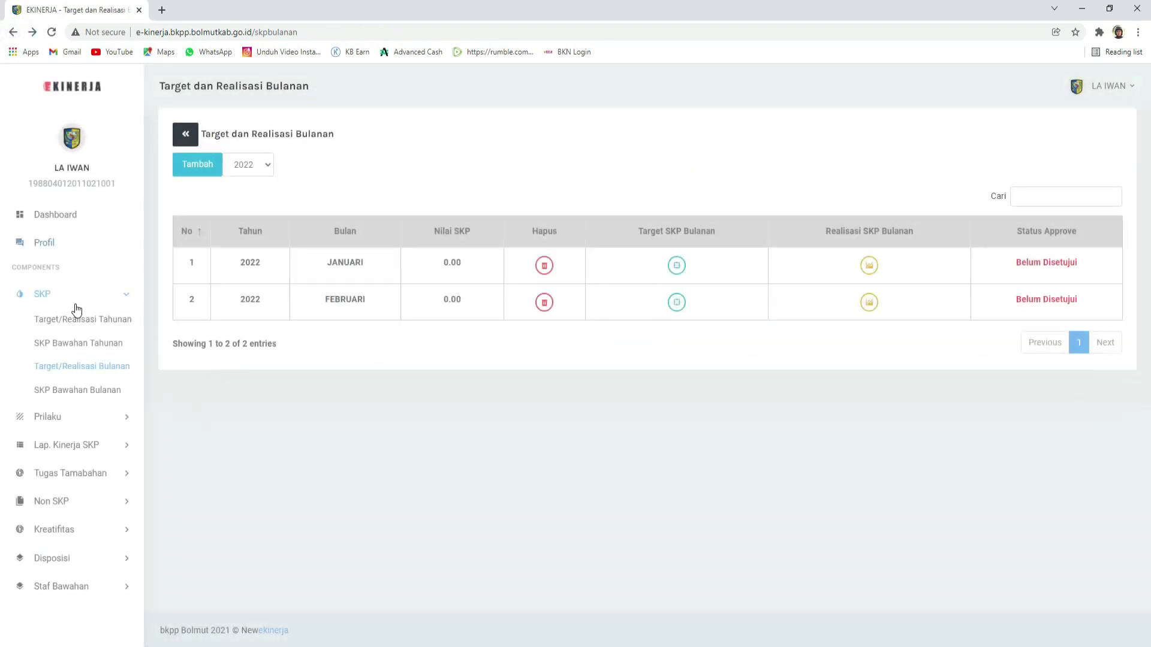
click(69, 367)
click(871, 268)
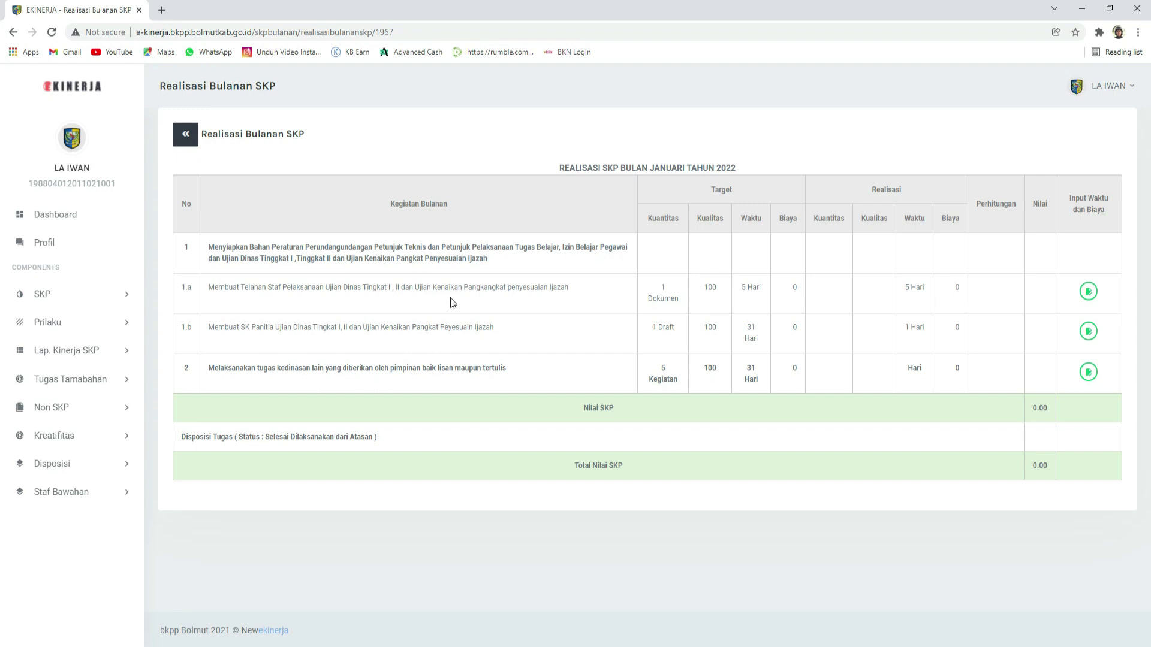
drag(206, 331, 313, 315)
click(296, 303)
drag(207, 246, 502, 264)
click(222, 261)
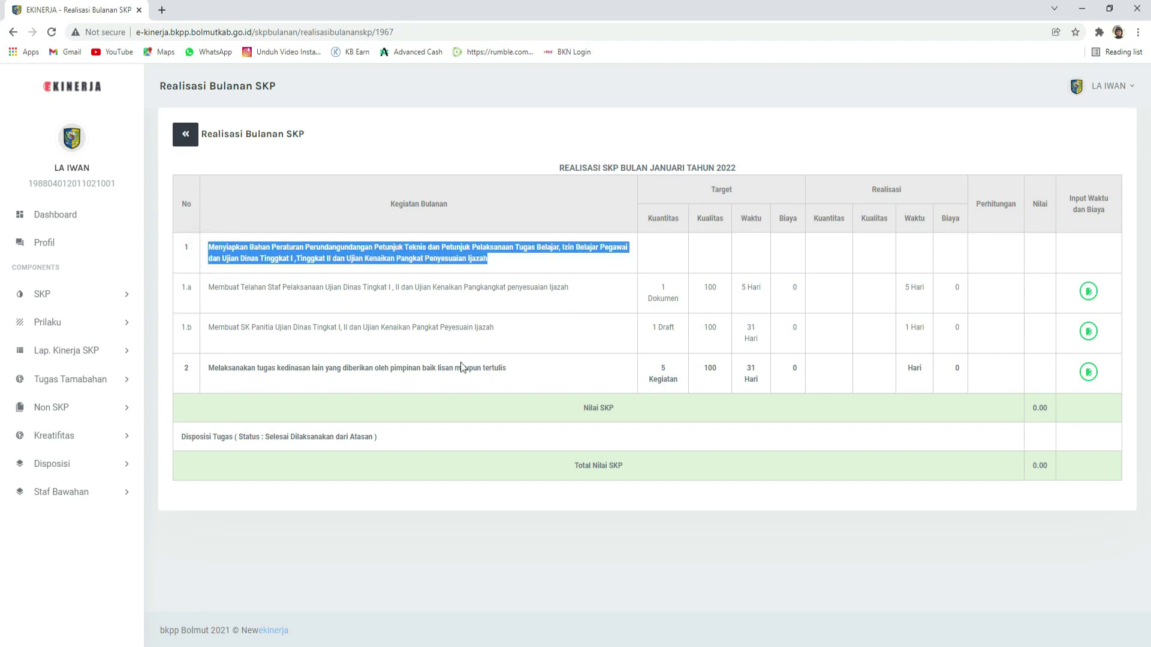
drag(209, 368, 561, 375)
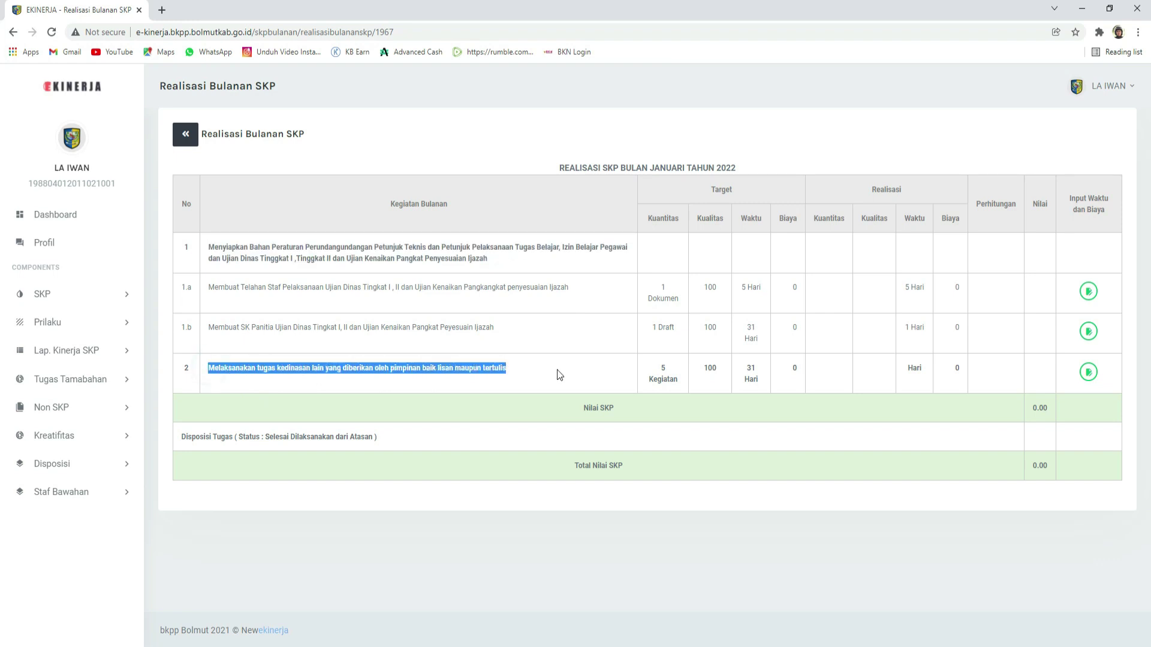
drag(209, 287, 575, 301)
click(523, 333)
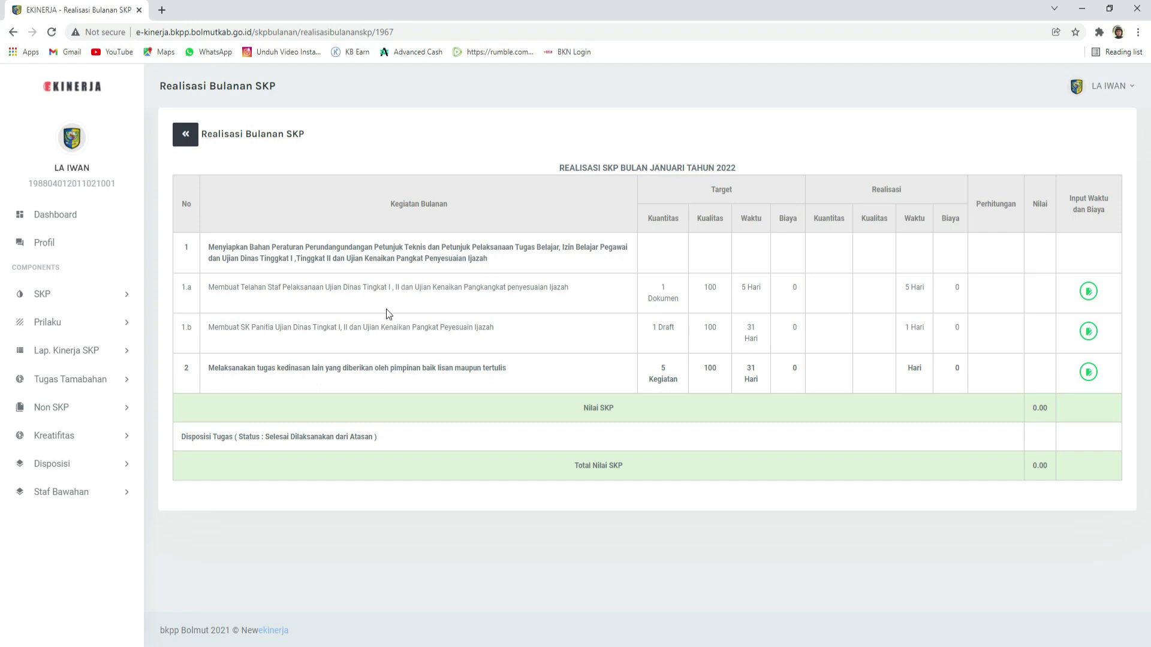
drag(208, 243, 580, 268)
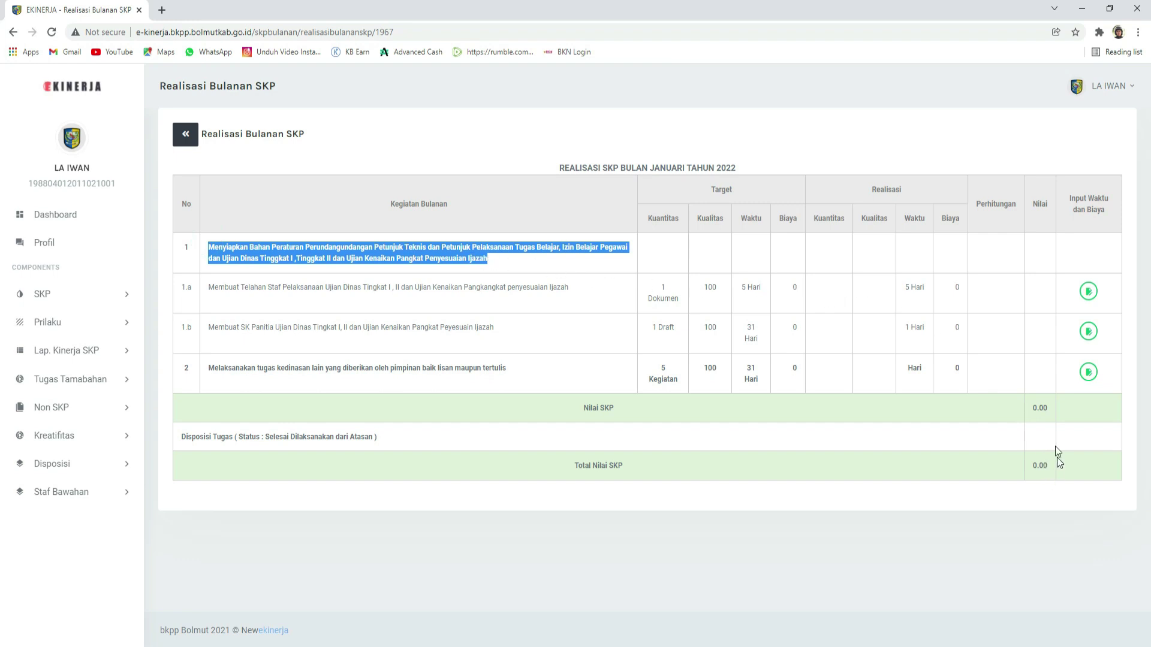
double_click(1047, 411)
click(1054, 407)
drag(1044, 408, 1049, 410)
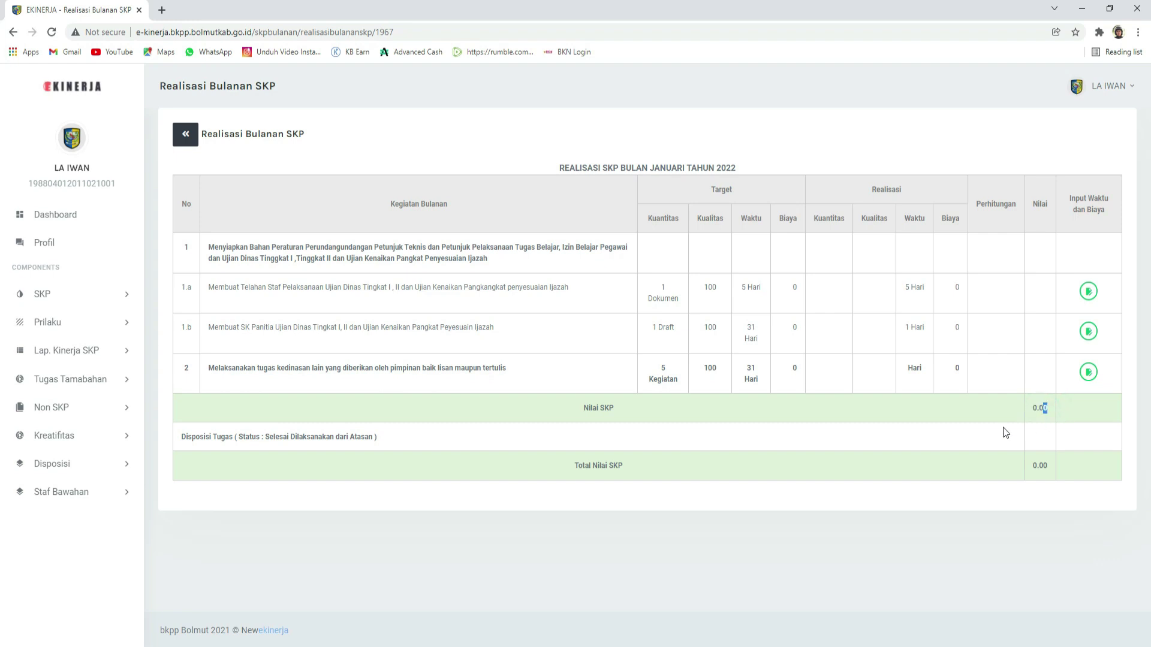
click(657, 265)
drag(655, 260, 708, 335)
click(646, 296)
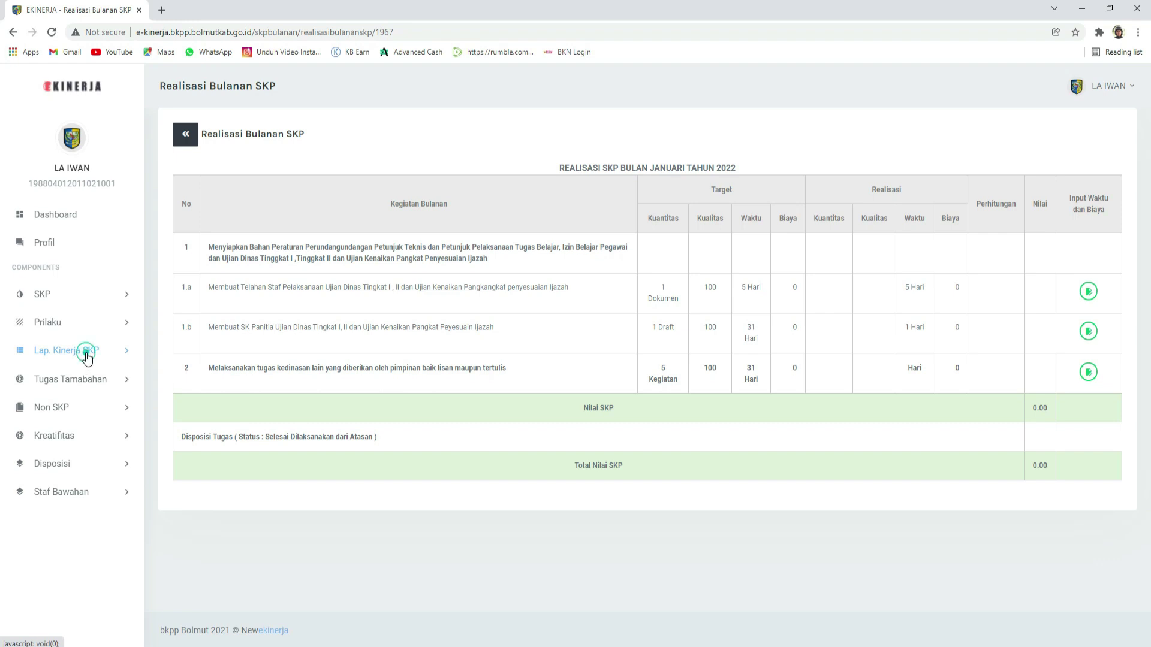
Step: Open Lap Harian Kinerja under Lap. Kinerja SKP and list the 2021 daily entries
click(87, 358)
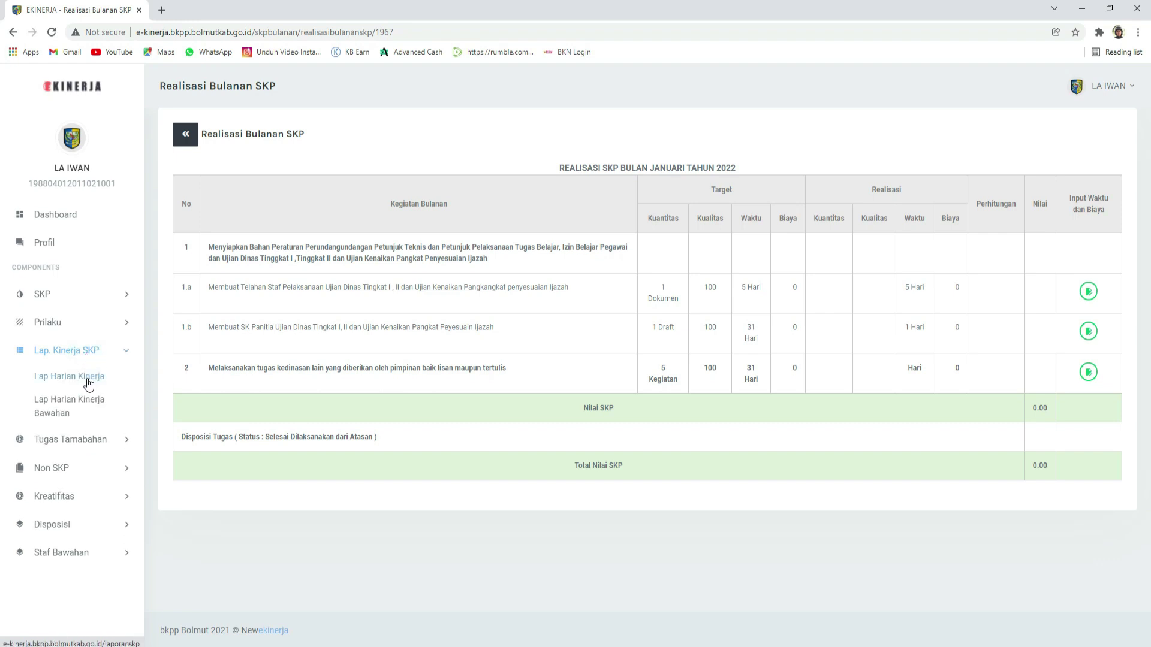
click(73, 382)
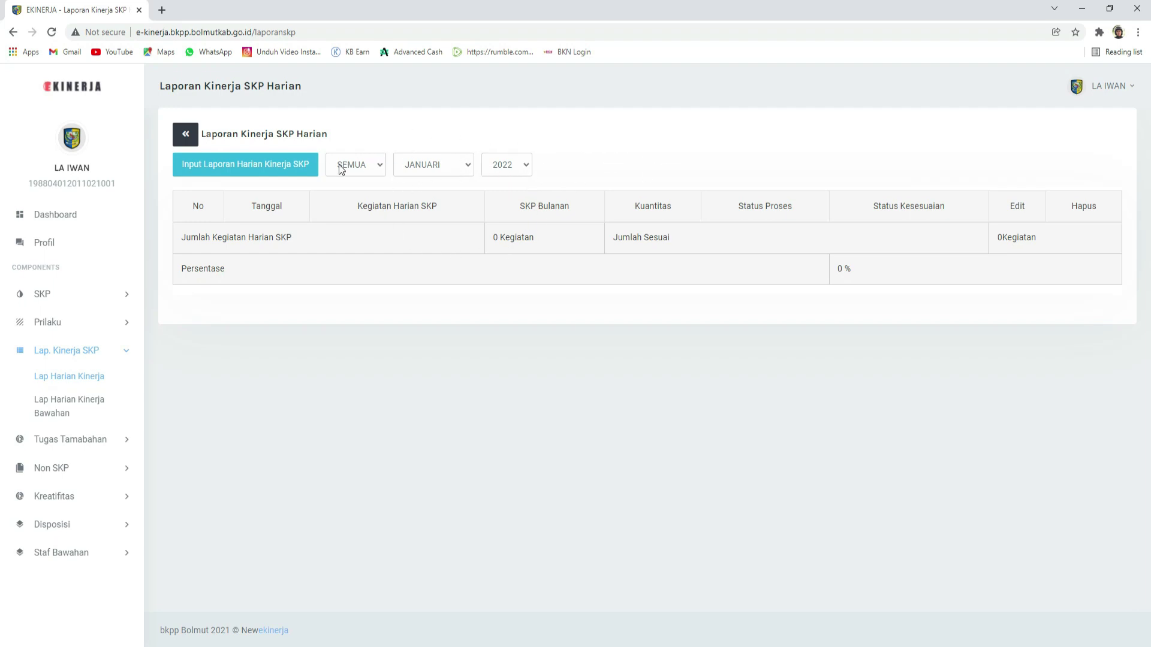
click(504, 182)
scroll(609, 309, down, 15)
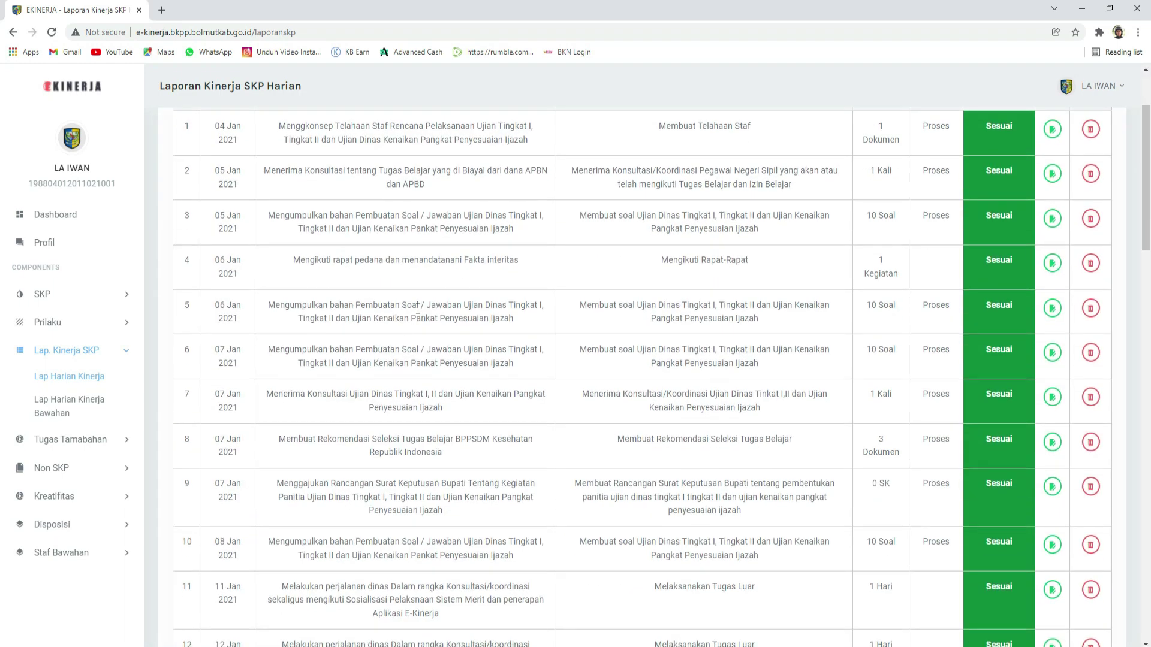
scroll(819, 433, down, 10)
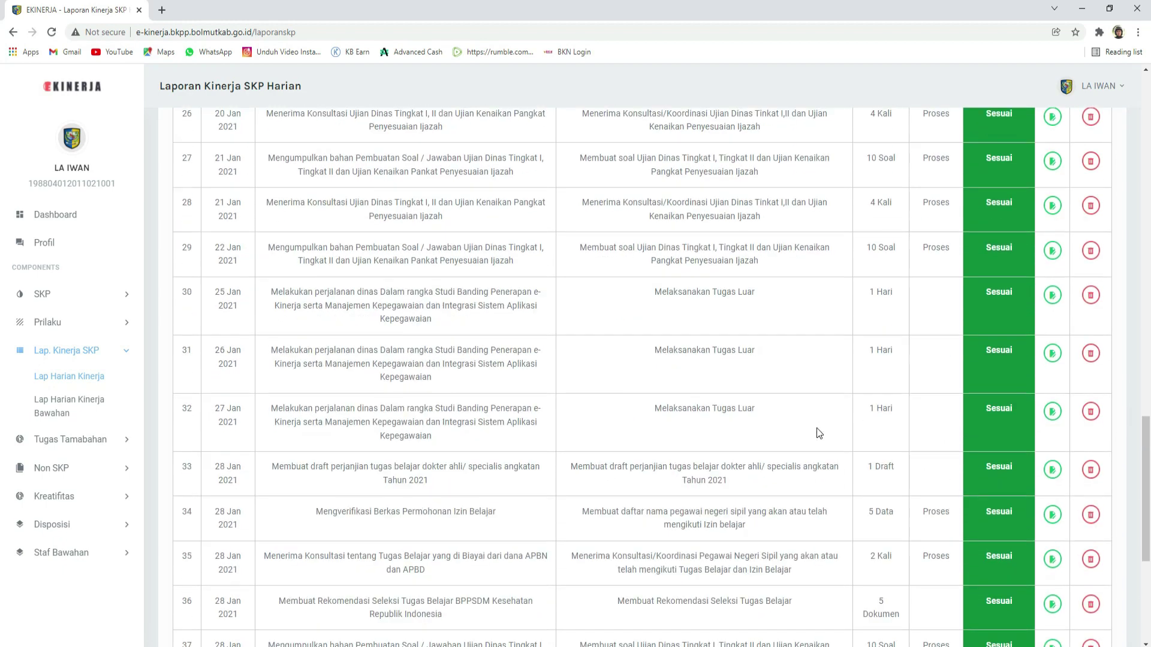
scroll(688, 385, up, 12)
scroll(688, 387, up, 14)
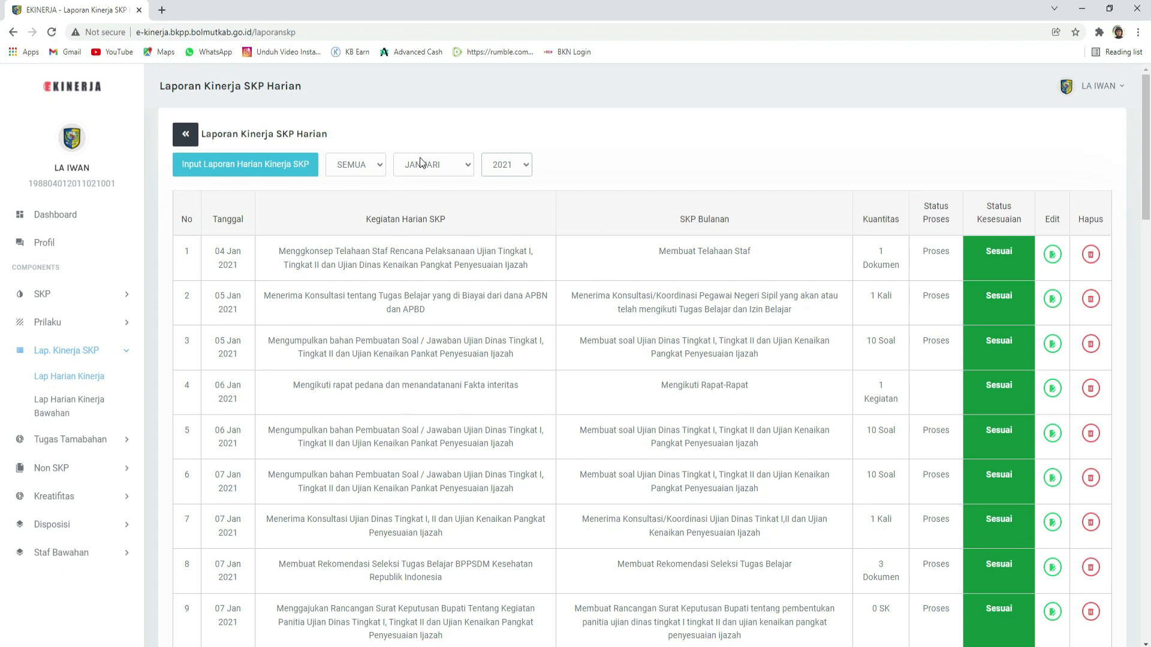
scroll(760, 394, down, 5)
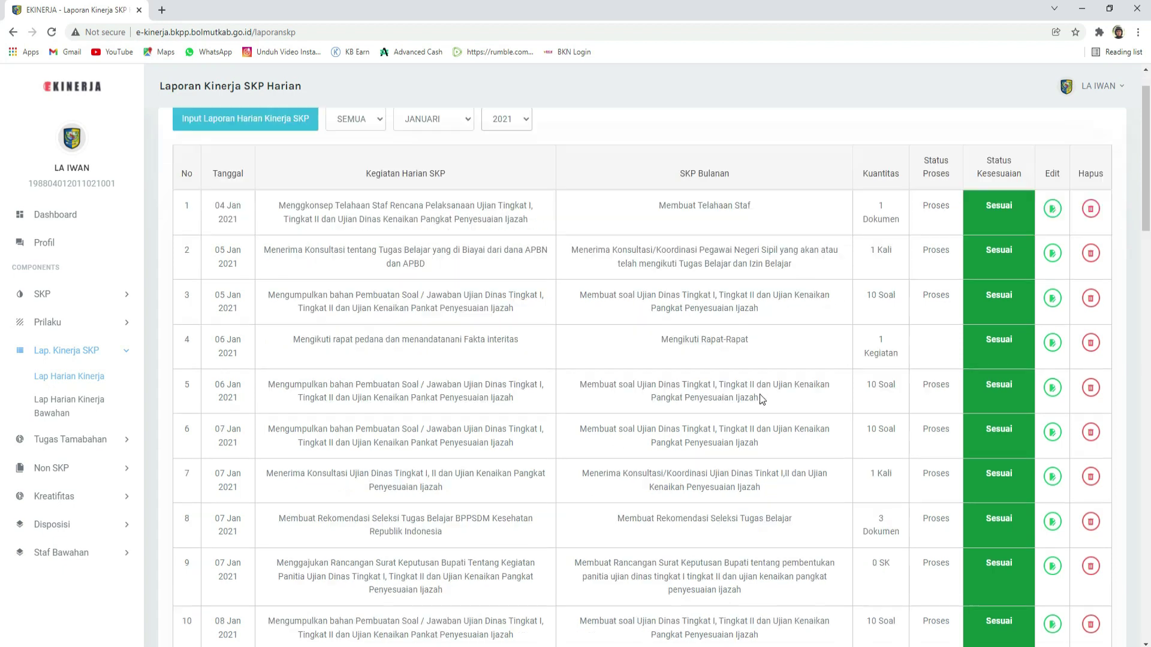
scroll(760, 393, up, 5)
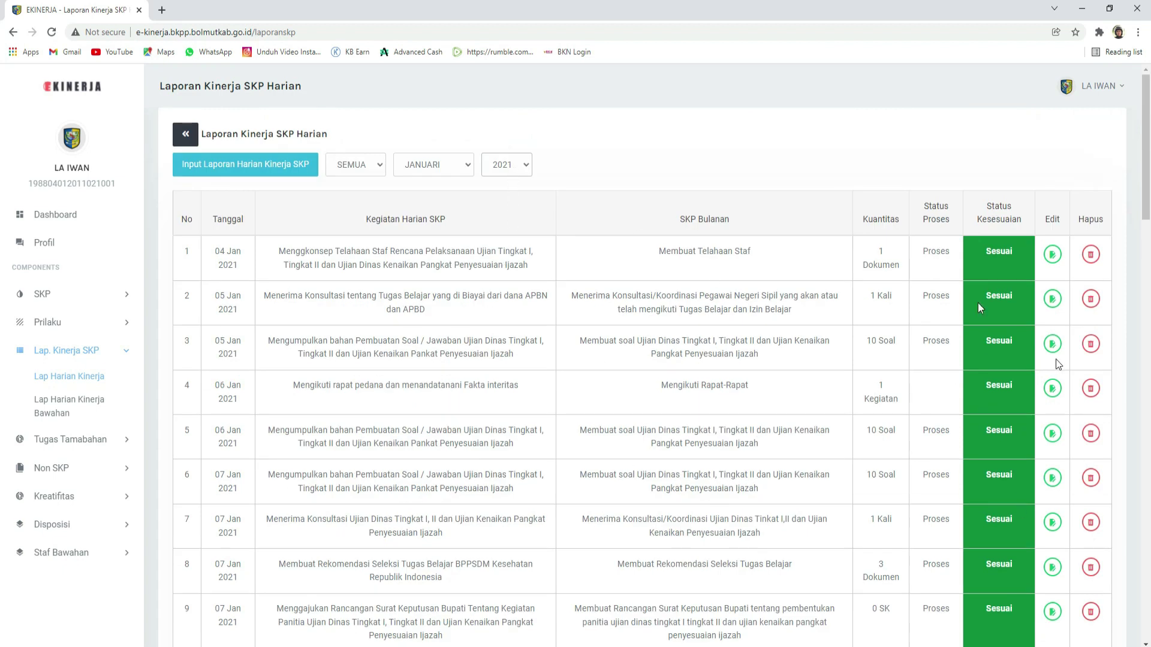
Step: Filter the daily report to 2022 and open the Input Laporan Harian Kinerja SKP form
click(505, 167)
click(503, 192)
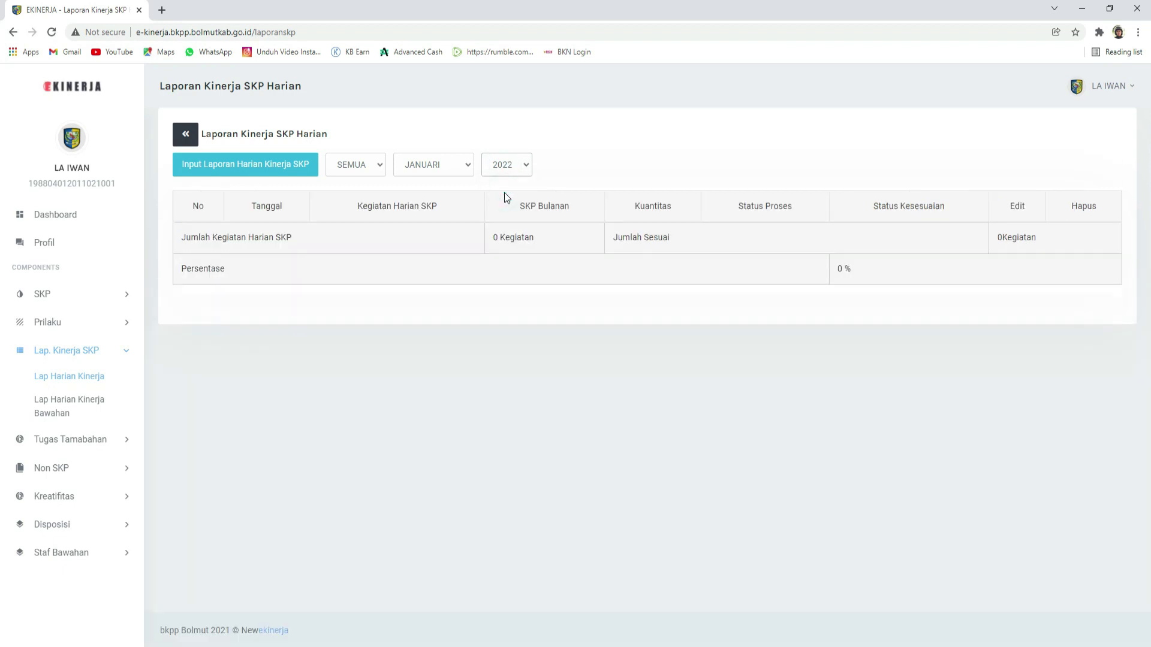
click(216, 172)
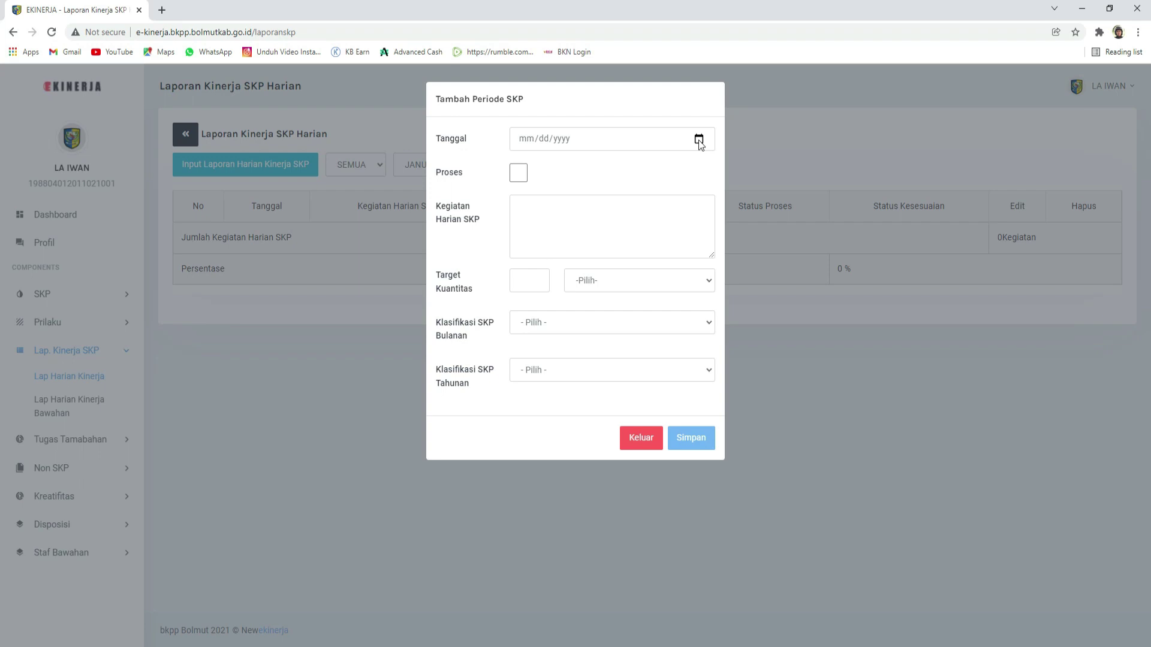
Step: Pick 3 January 2022 (01/03/2022) as the entry date from the calendar
click(699, 140)
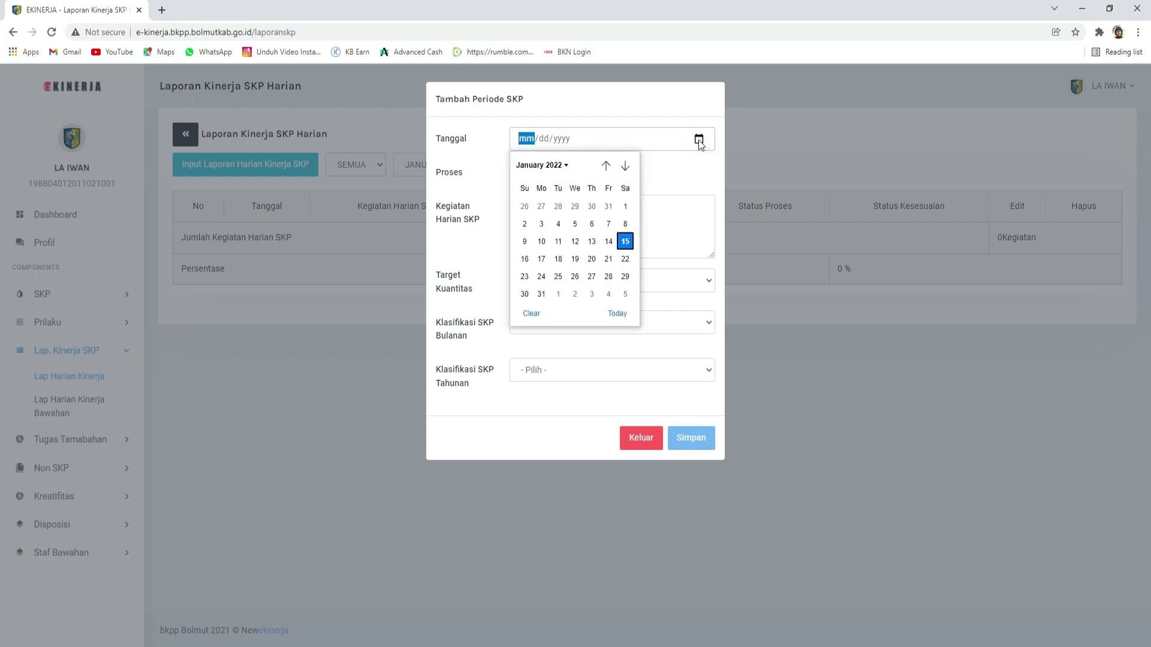
click(542, 225)
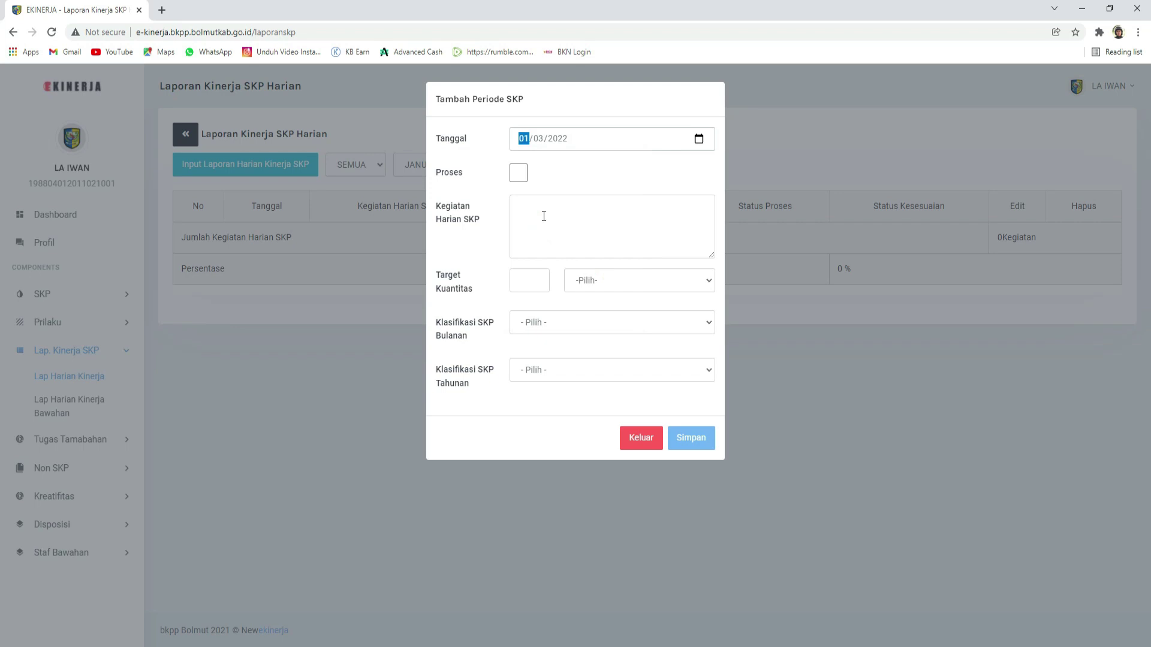
click(555, 170)
Step: Tick Proses and enter the activity 'Membuat Telahaan Staf Pelaksanaan Kegiatan Ujian Dinas Tingkat I, II…'
click(519, 173)
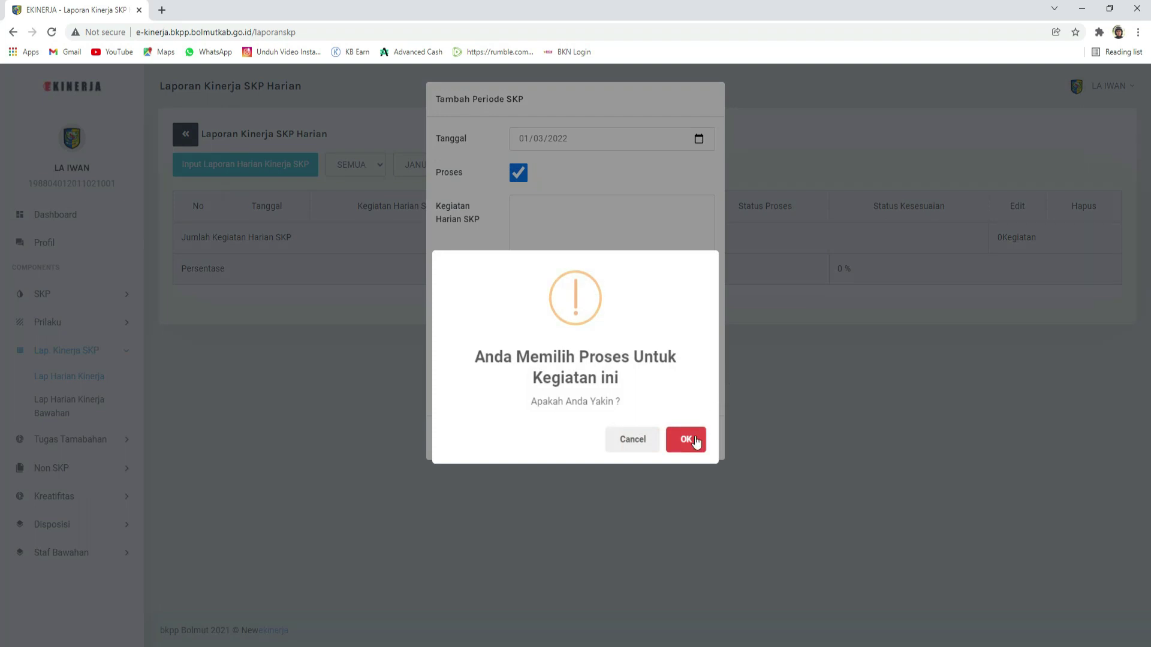
click(686, 440)
click(539, 204)
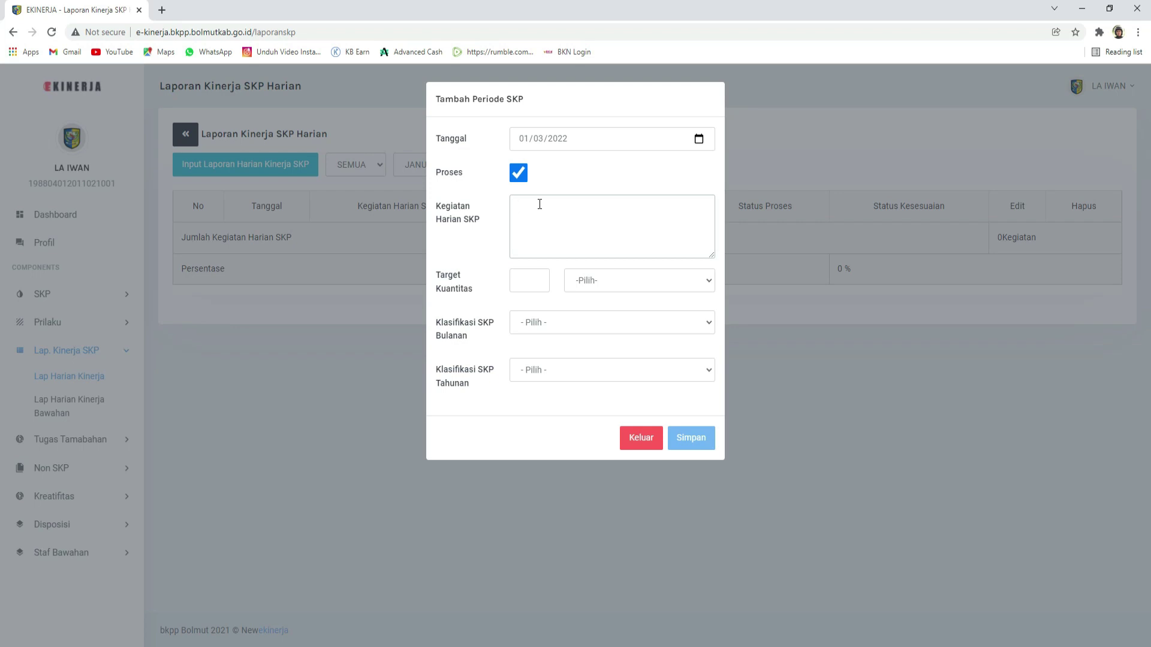
text(Membuat Telahaan Staf Pelaksanaan Kegiatan Ujian Din)
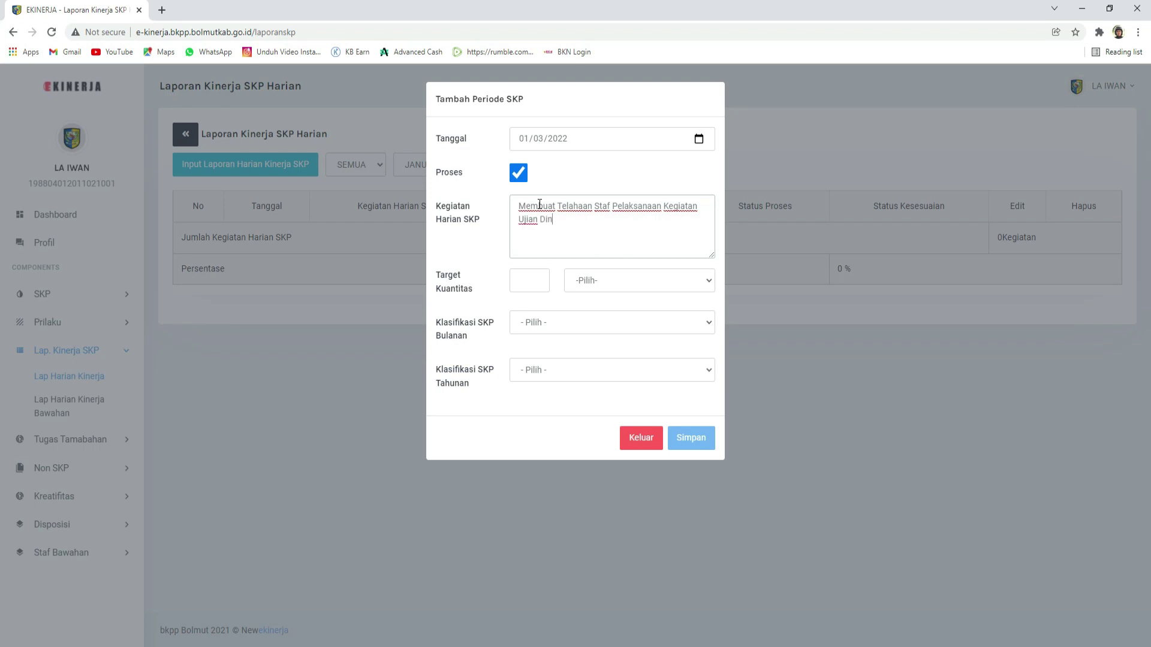
text(as Tingkat I, II dan Ujian Kenaikan )
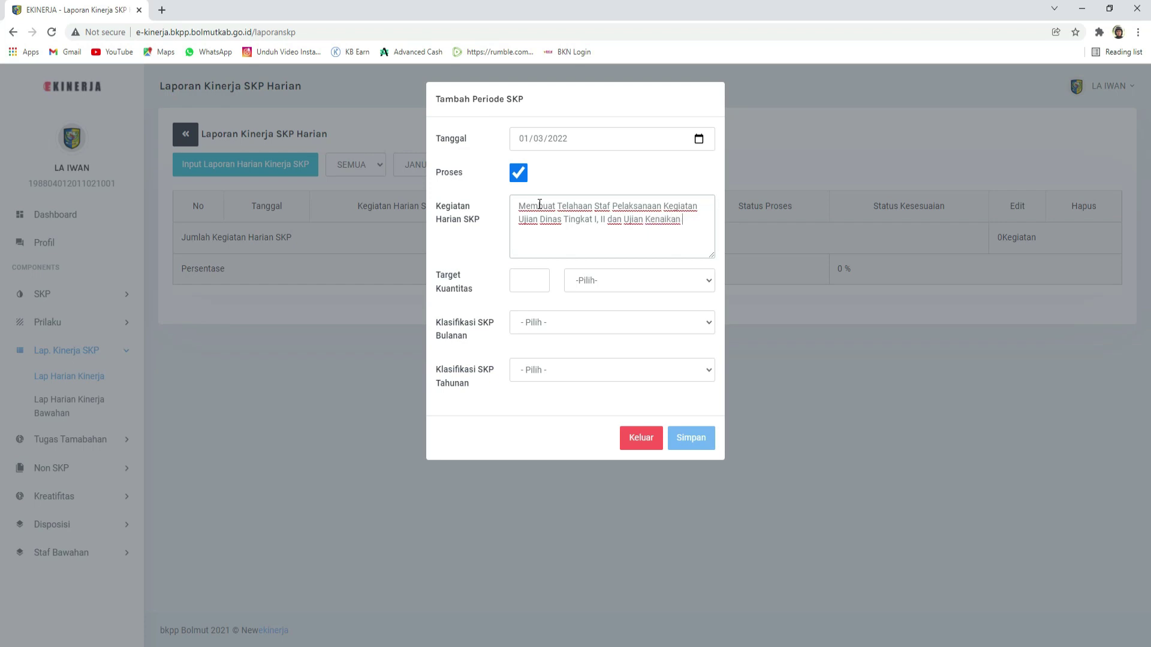
text(Pangkat Penyesuaian Ijazah)
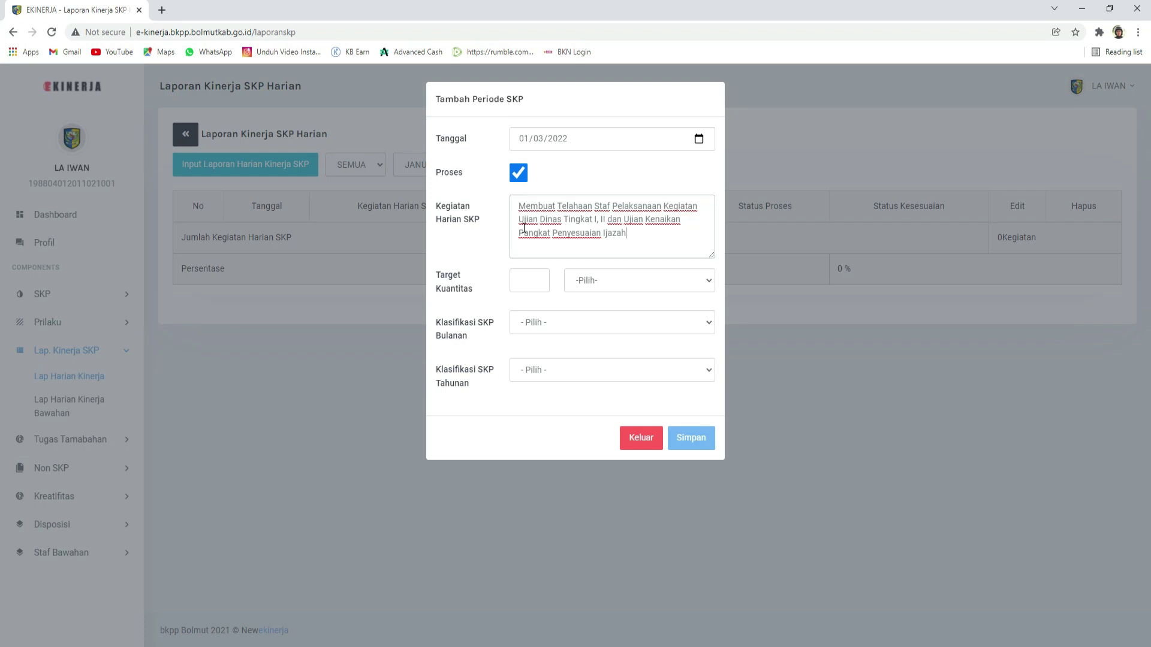
Step: Set the activity's target quantity to 1 Dokumen
click(522, 283)
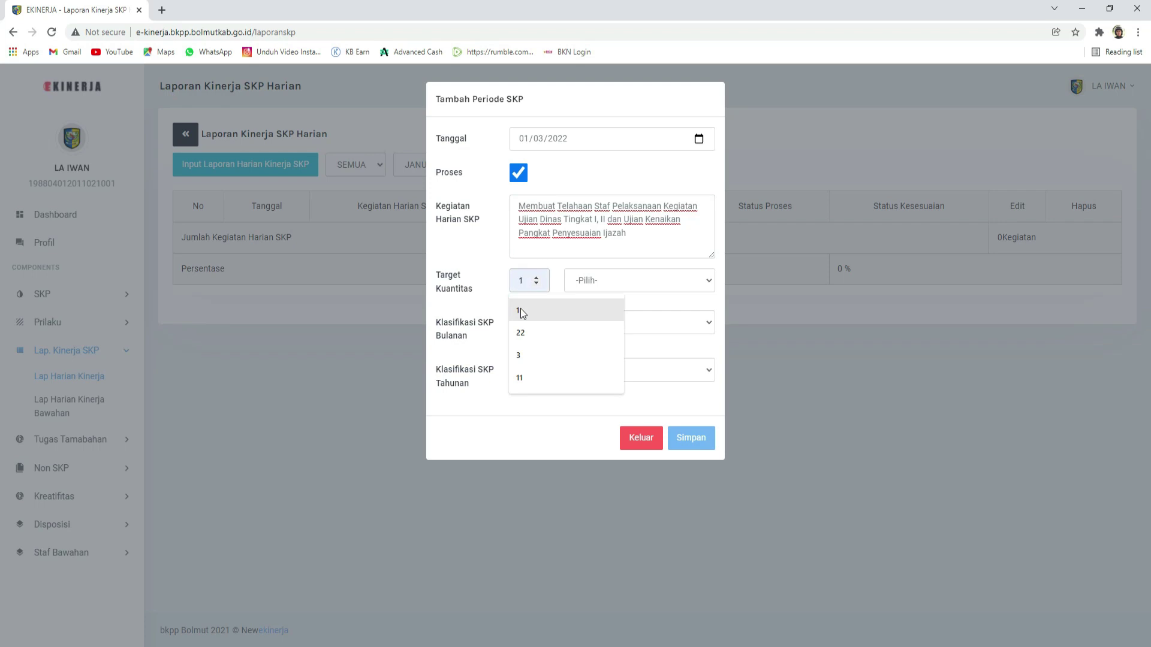
click(521, 310)
click(601, 283)
click(593, 314)
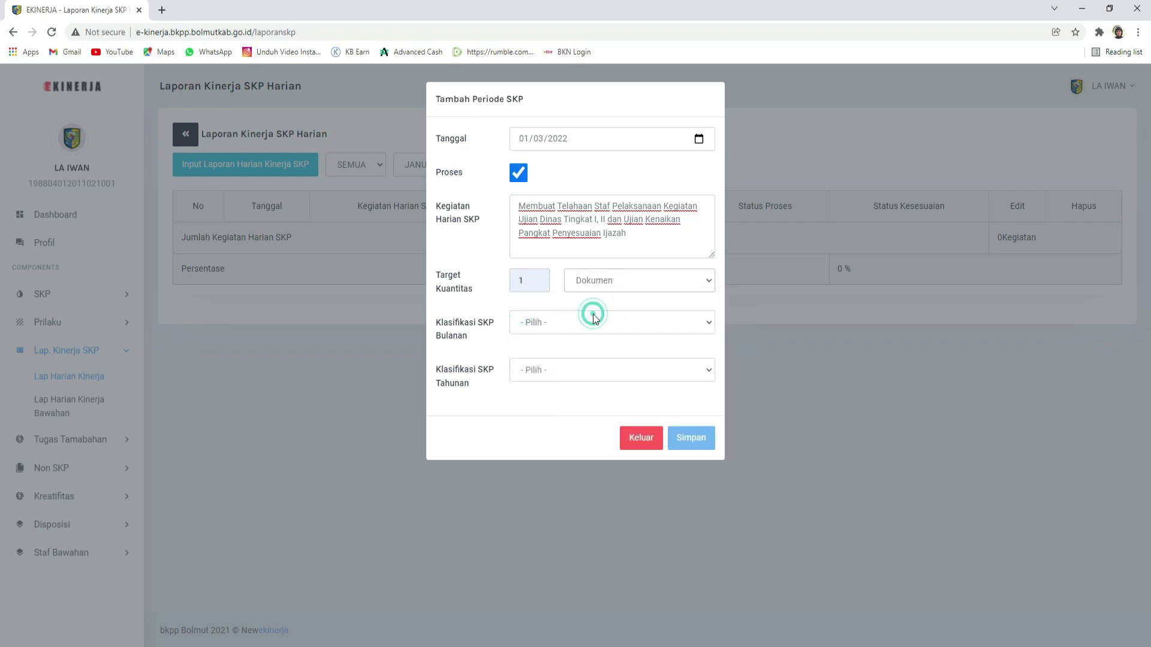
Step: Classify it under the staff-review monthly and regulation-preparation annual SKP targets, then save it
click(541, 323)
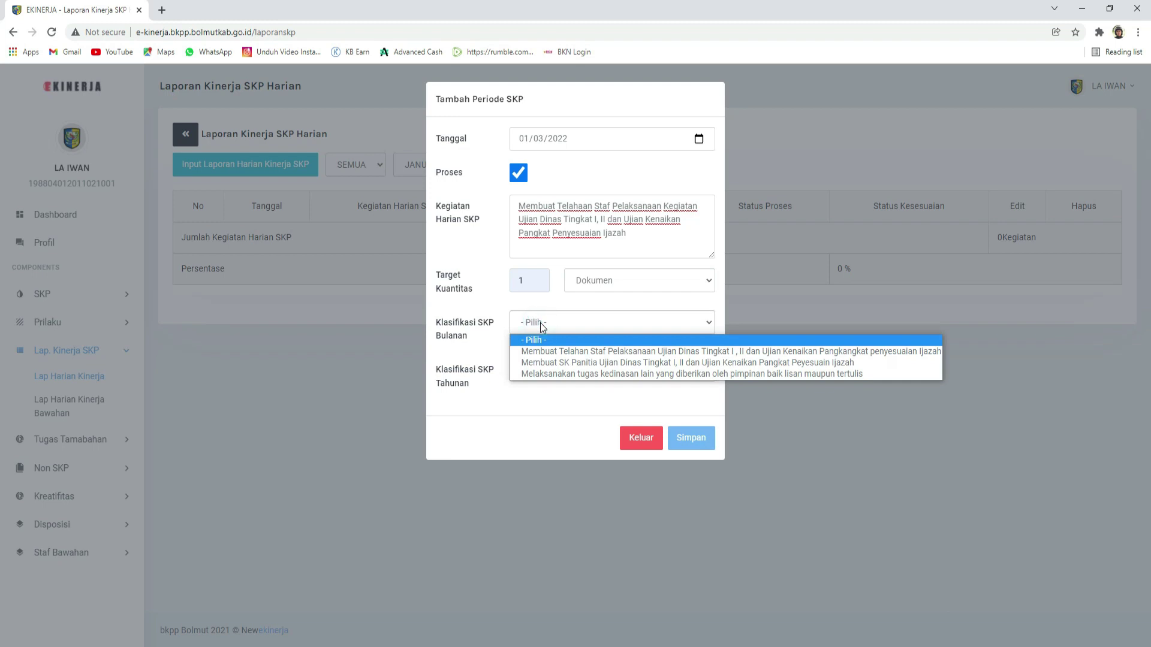
click(555, 353)
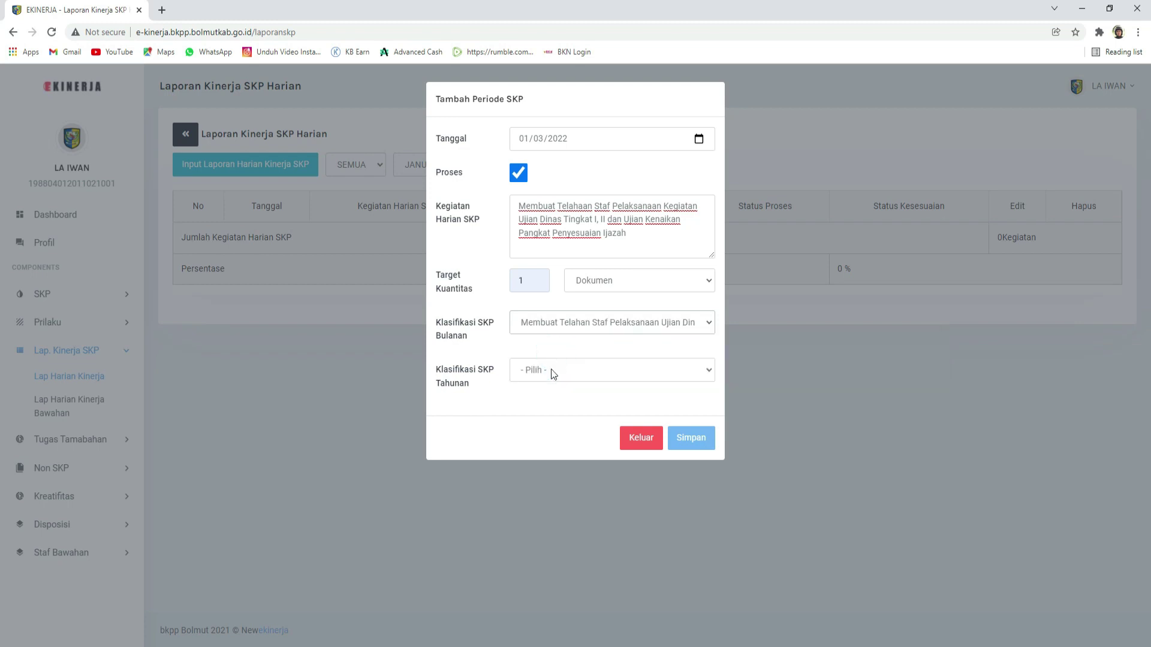
click(478, 360)
click(542, 372)
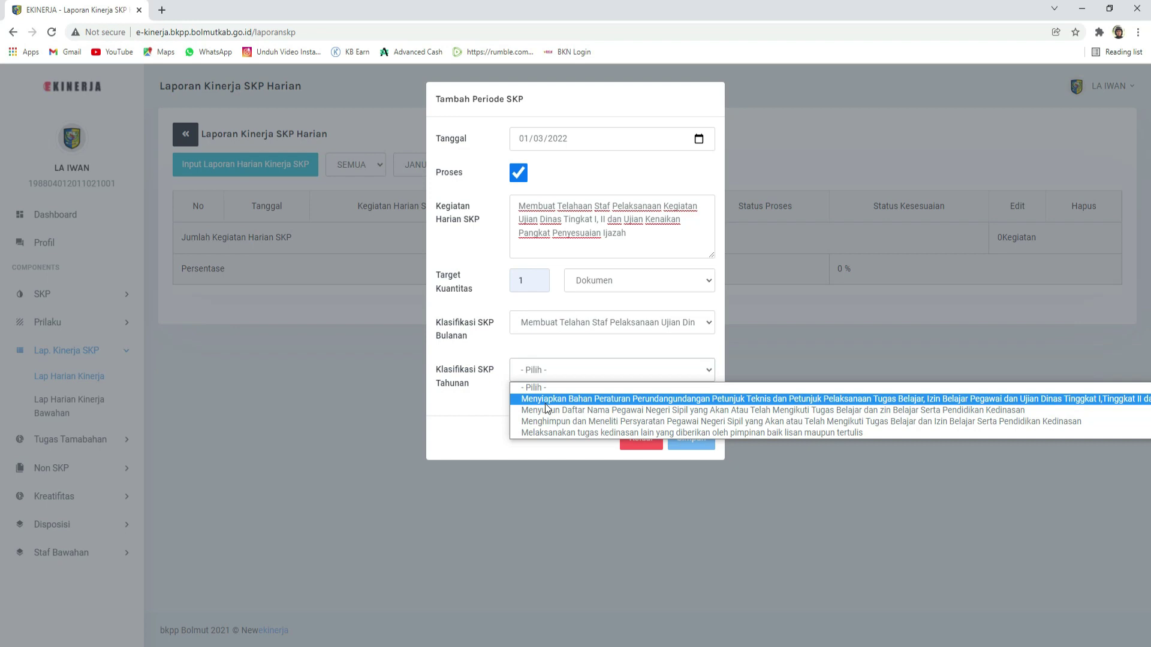
click(545, 403)
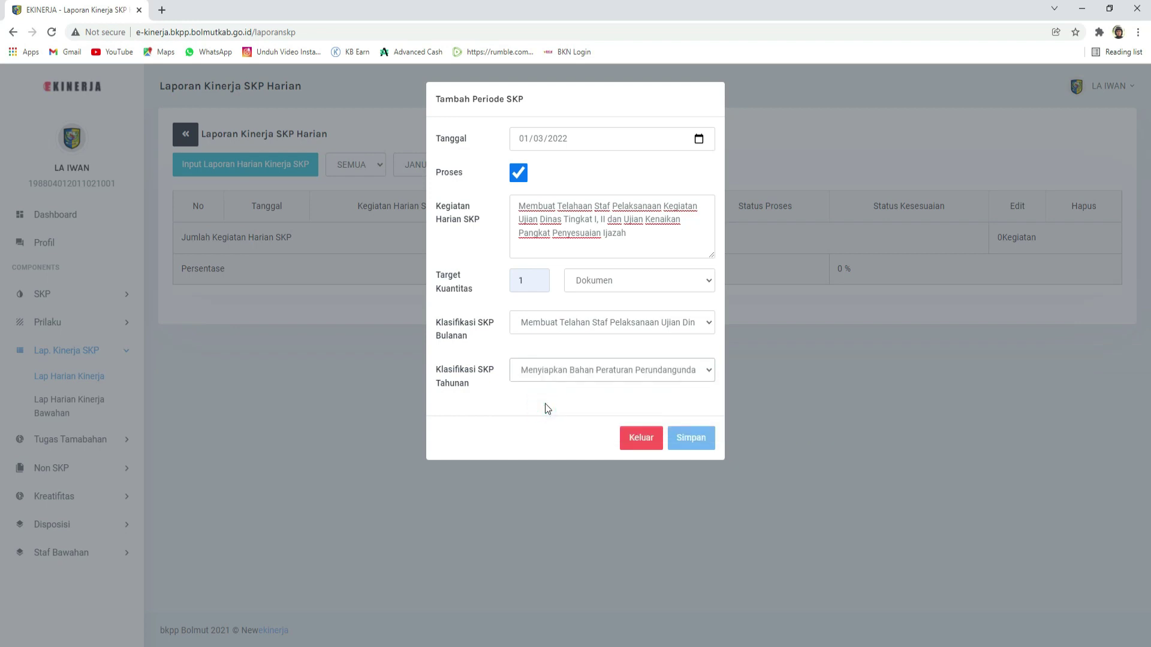
click(691, 440)
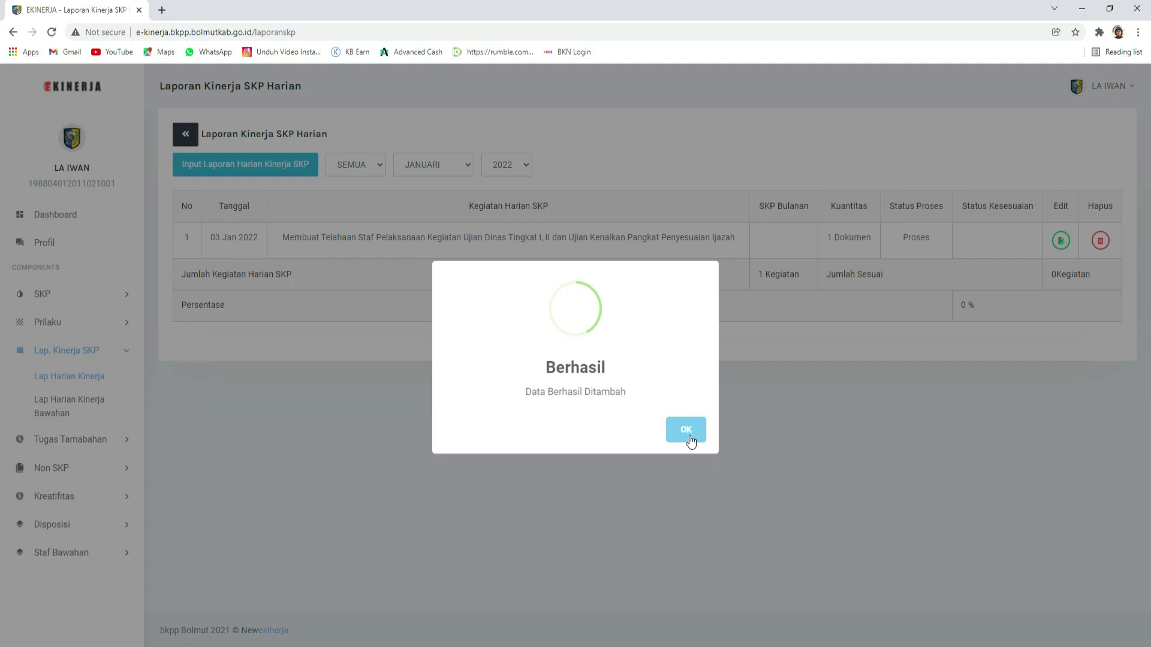
click(679, 442)
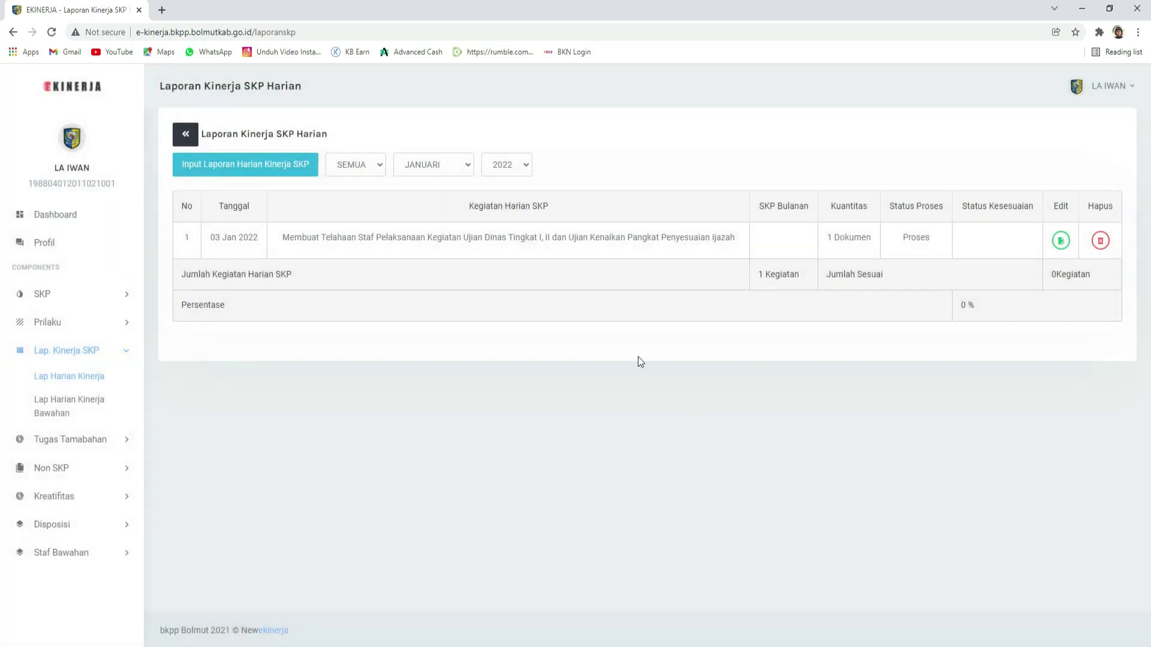
Step: Start a new daily entry dated 4 January 2022, marked as not a process
click(248, 166)
click(527, 142)
click(699, 139)
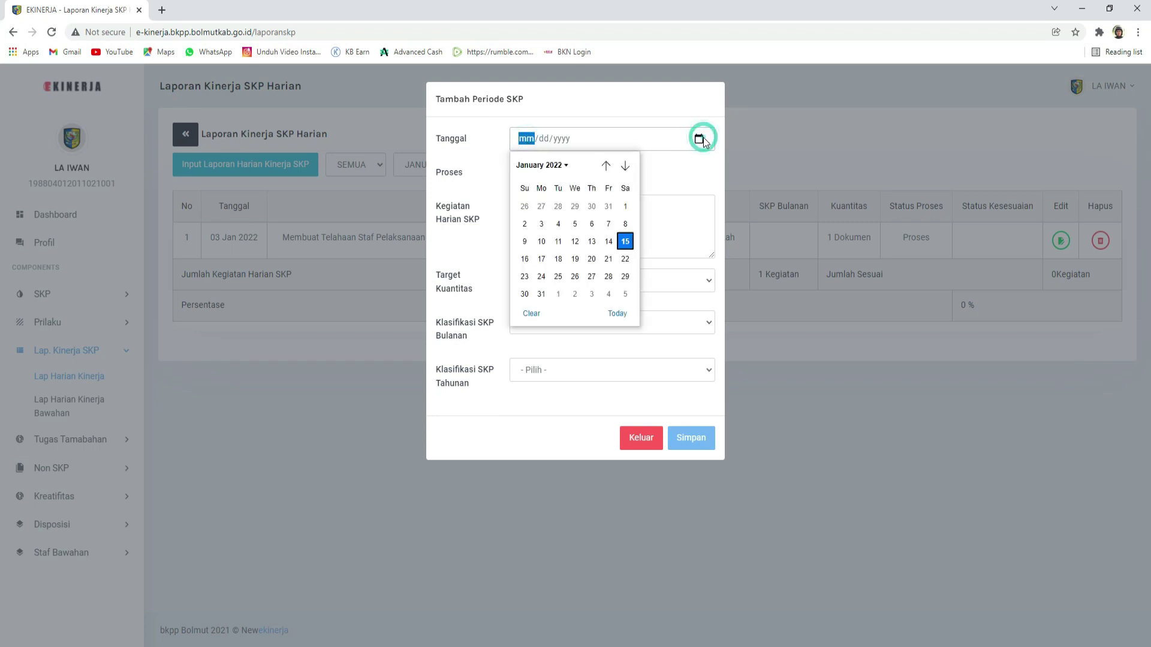
click(560, 223)
click(519, 175)
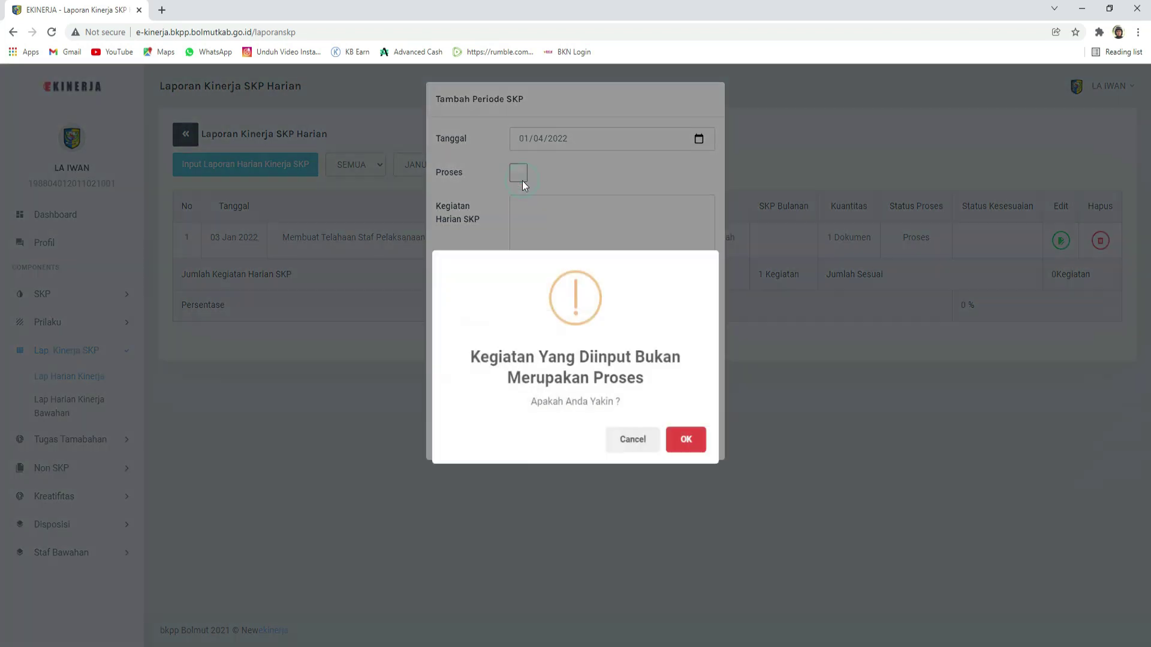
click(677, 442)
Step: Enter the activity 'Mengikuti rapat di ruang rapat kepala BKPP' with a target of 1 Kegiatan
click(535, 216)
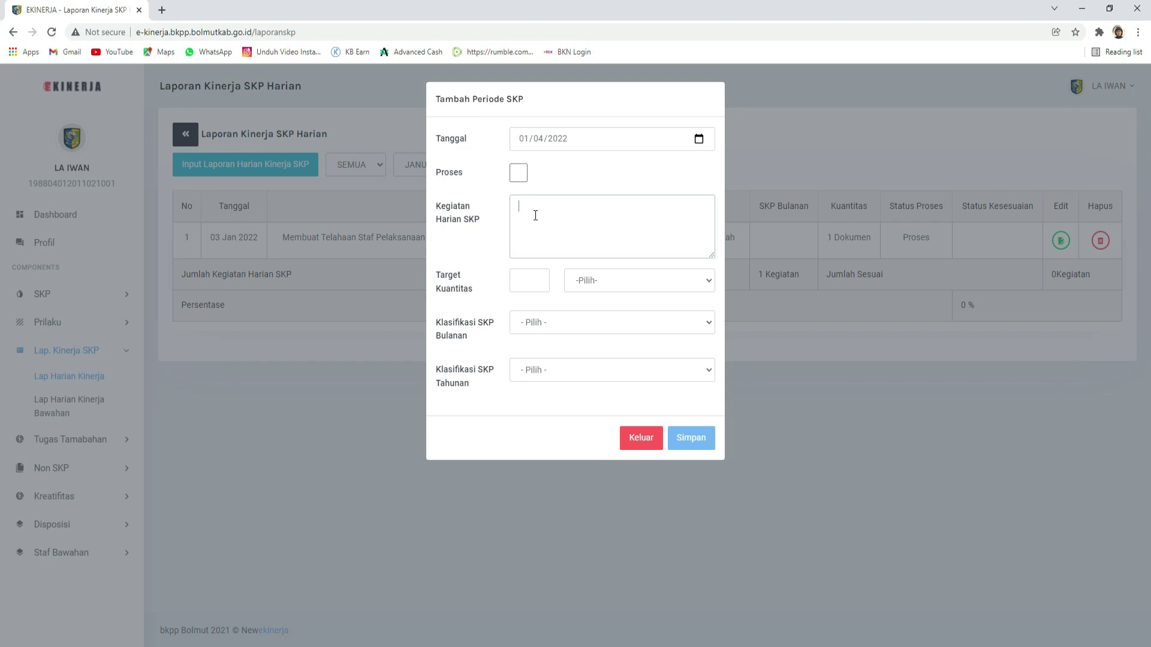
text(Mengikuti rapat di ruang rapat kepala )
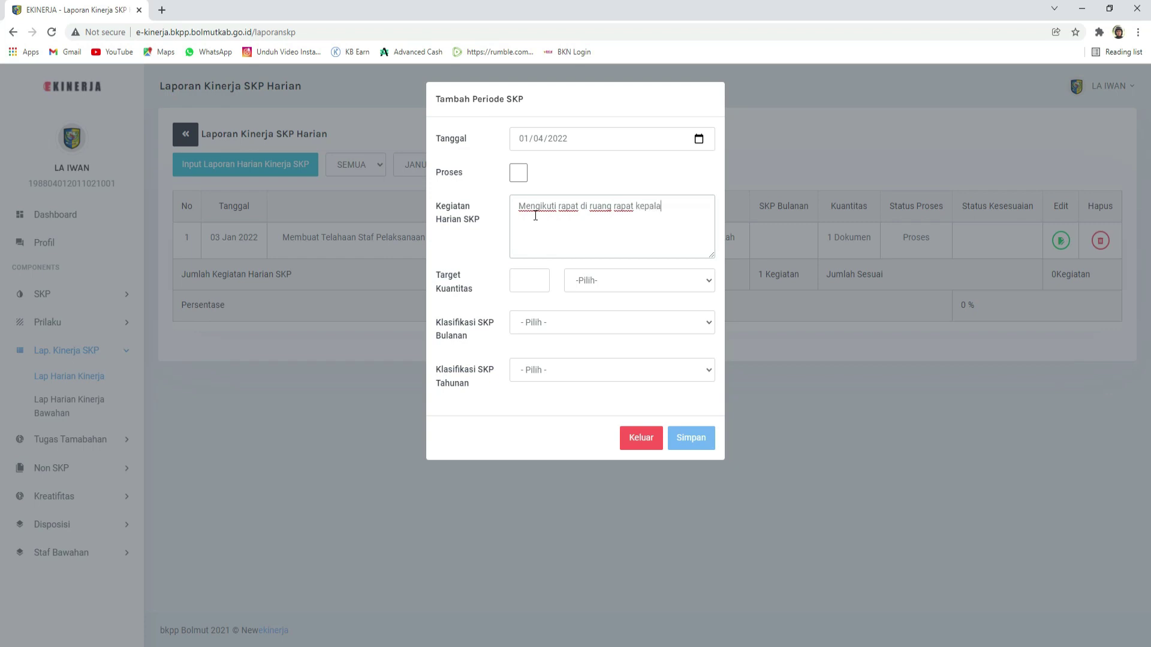
text(BKPP)
click(524, 271)
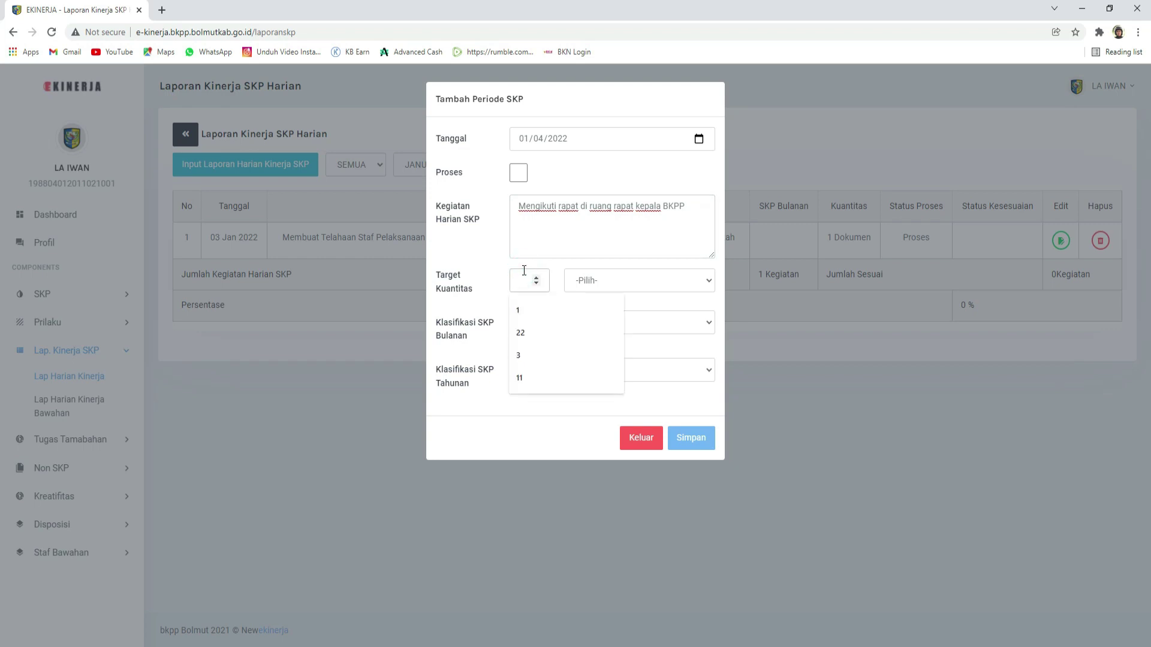
text(1)
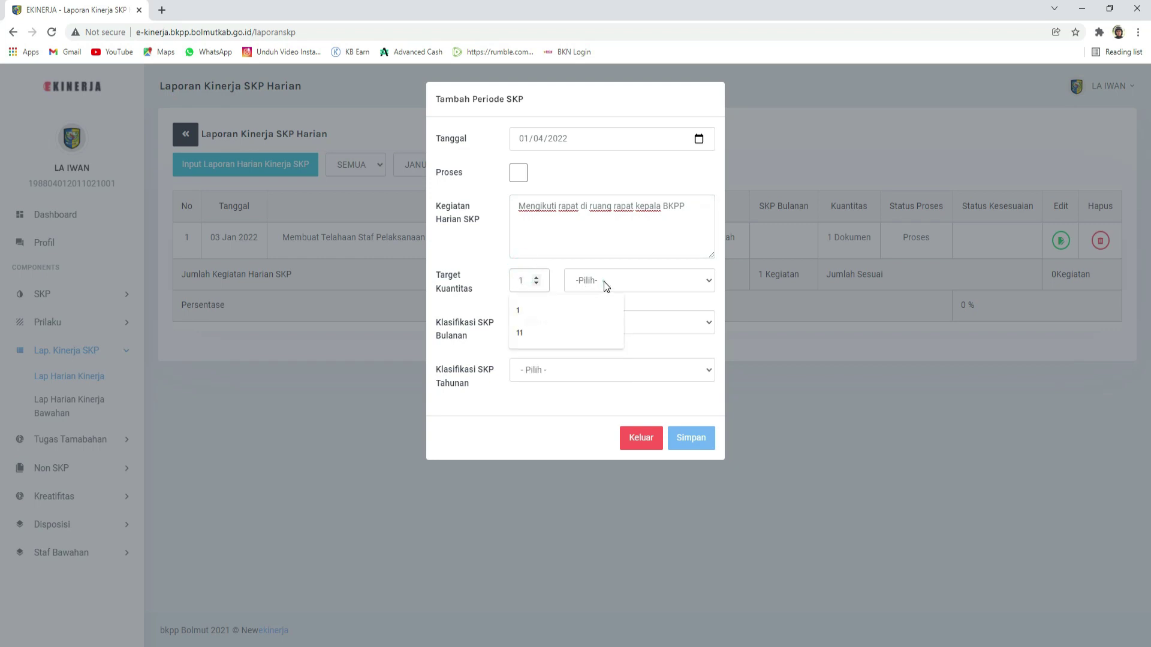
click(603, 282)
text(keg)
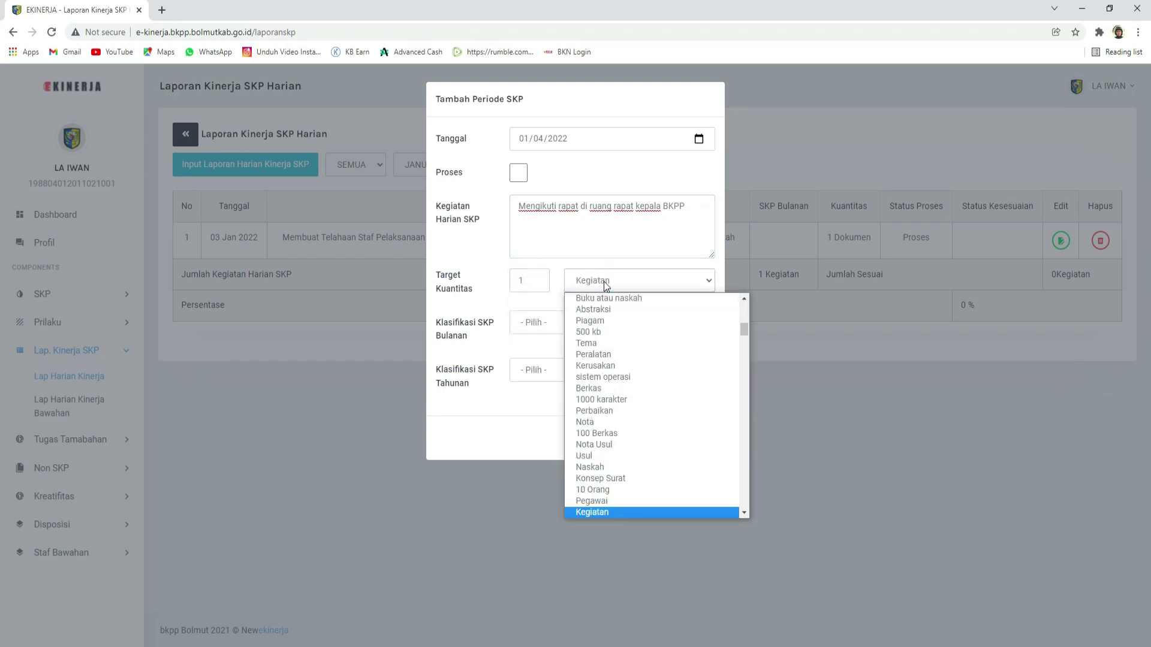
key(Return)
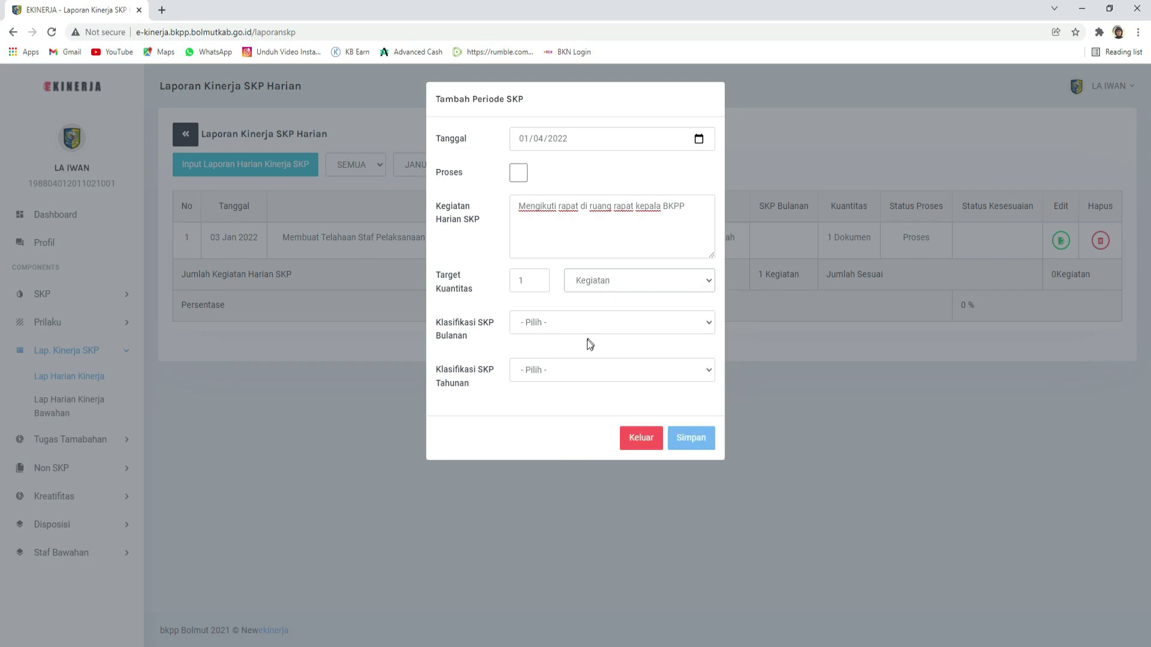
Step: Classify it monthly and yearly as other duties assigned by leadership, and save it
click(588, 323)
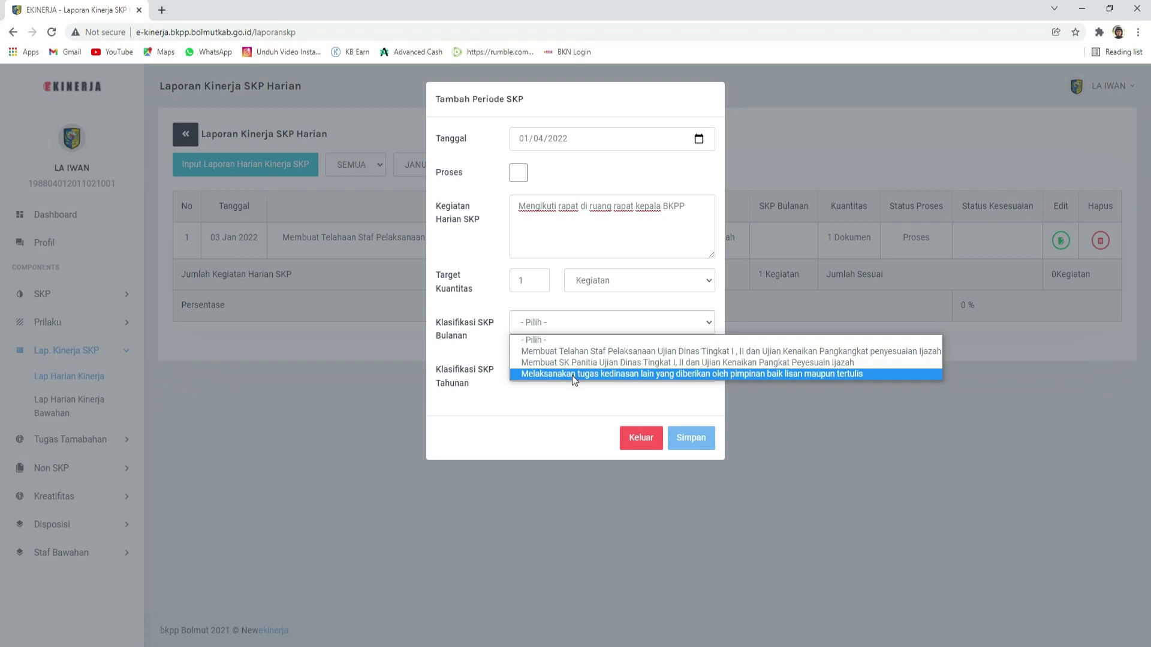
click(572, 374)
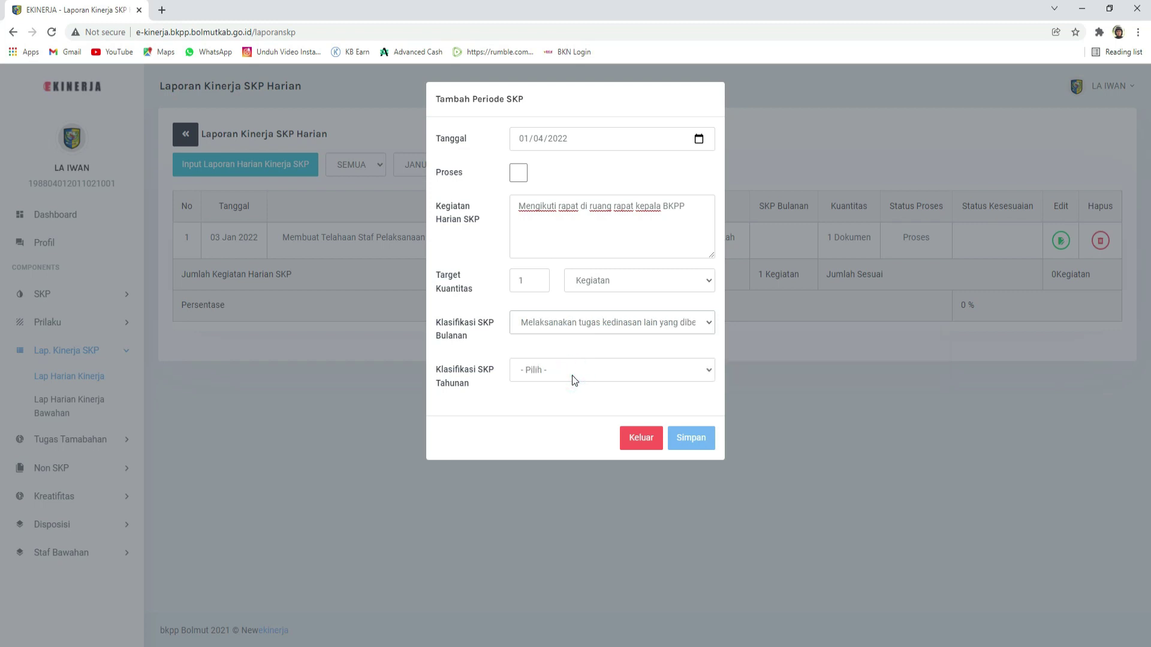
click(572, 375)
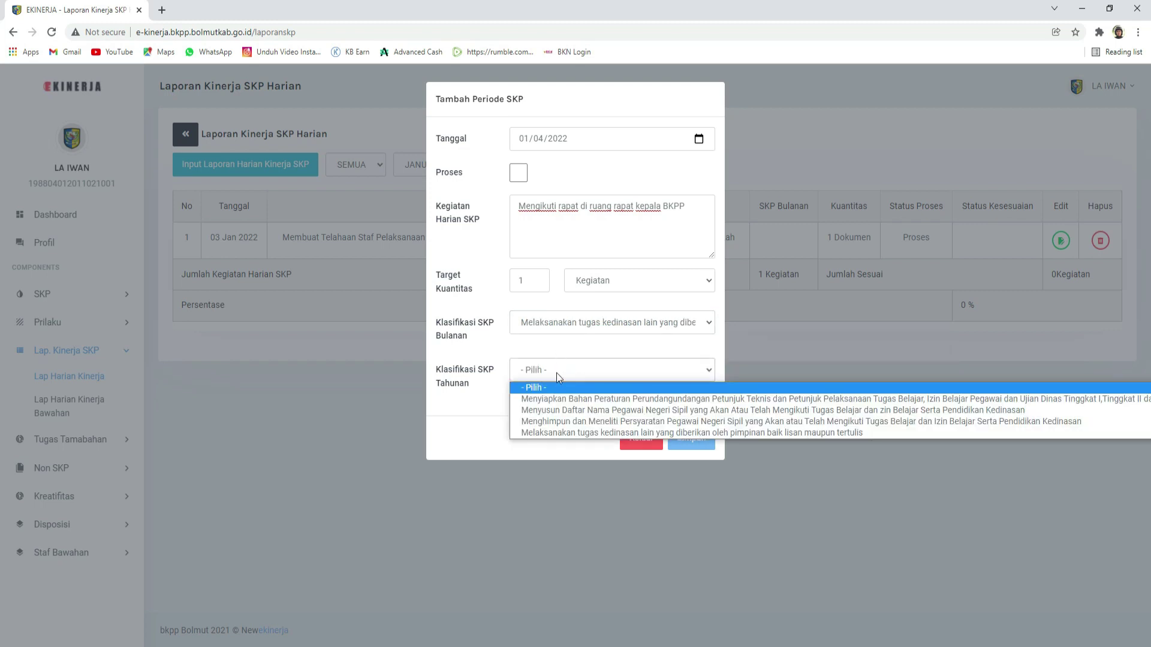
click(548, 432)
click(699, 443)
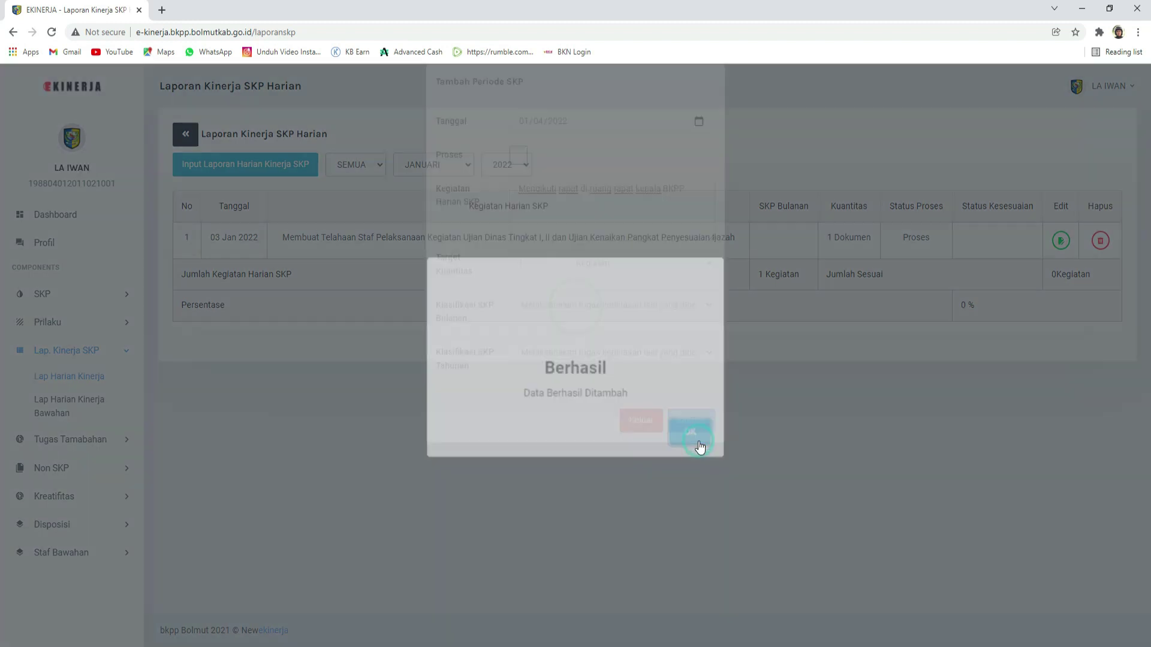
click(676, 430)
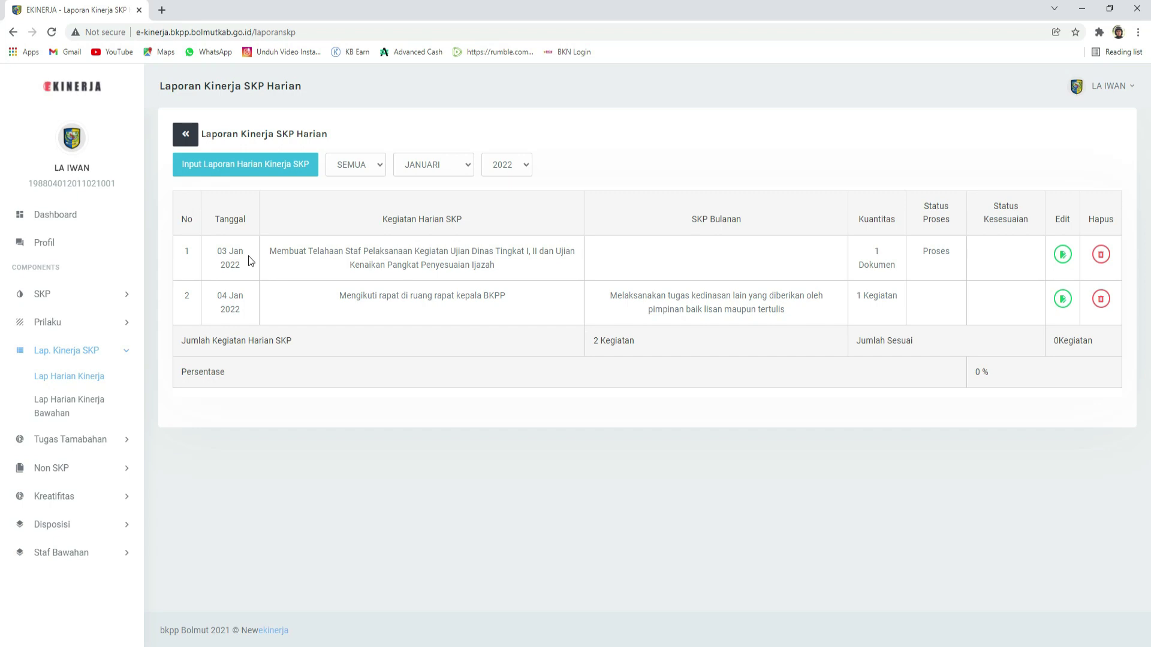
Step: Go to SKP > Target/Realisasi Bulanan to list January and February 2022
drag(212, 257, 677, 317)
click(577, 318)
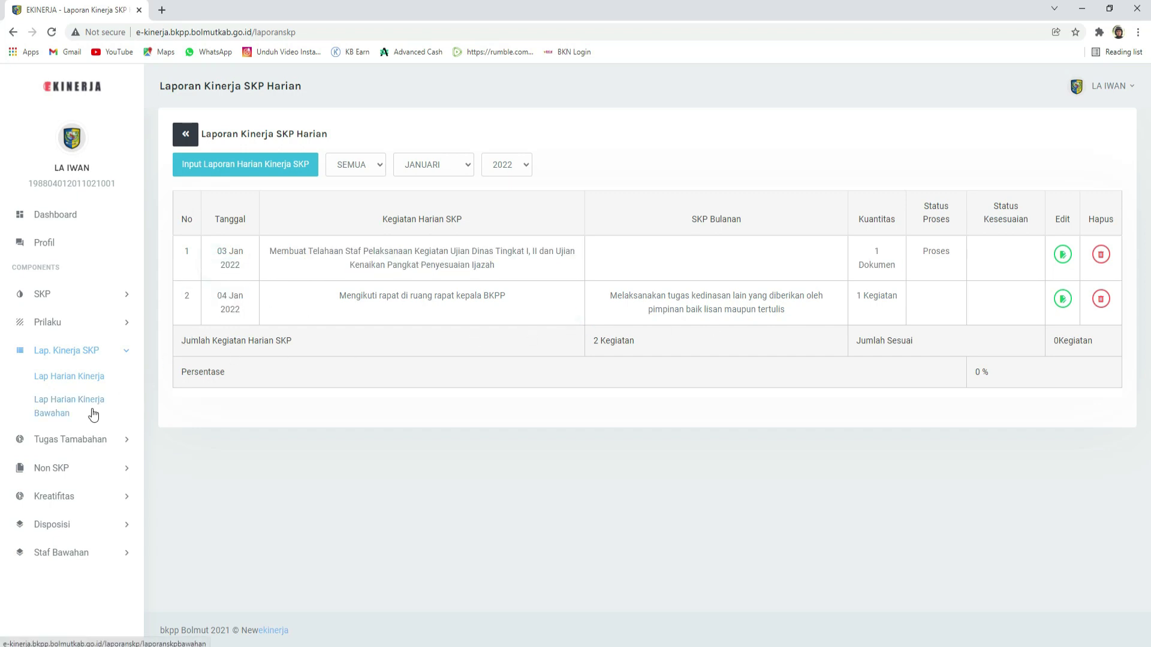
click(62, 299)
click(75, 369)
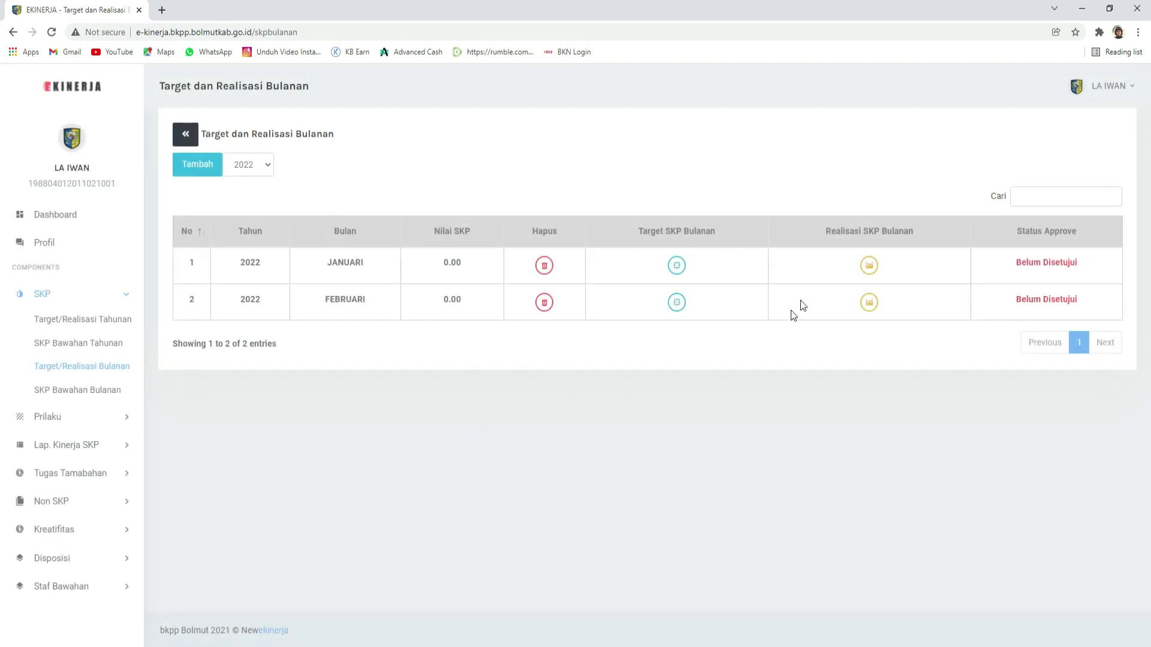
Step: Open January 2022's realisation sheet and review its Nilai SKP of 21.78 and row values
click(868, 268)
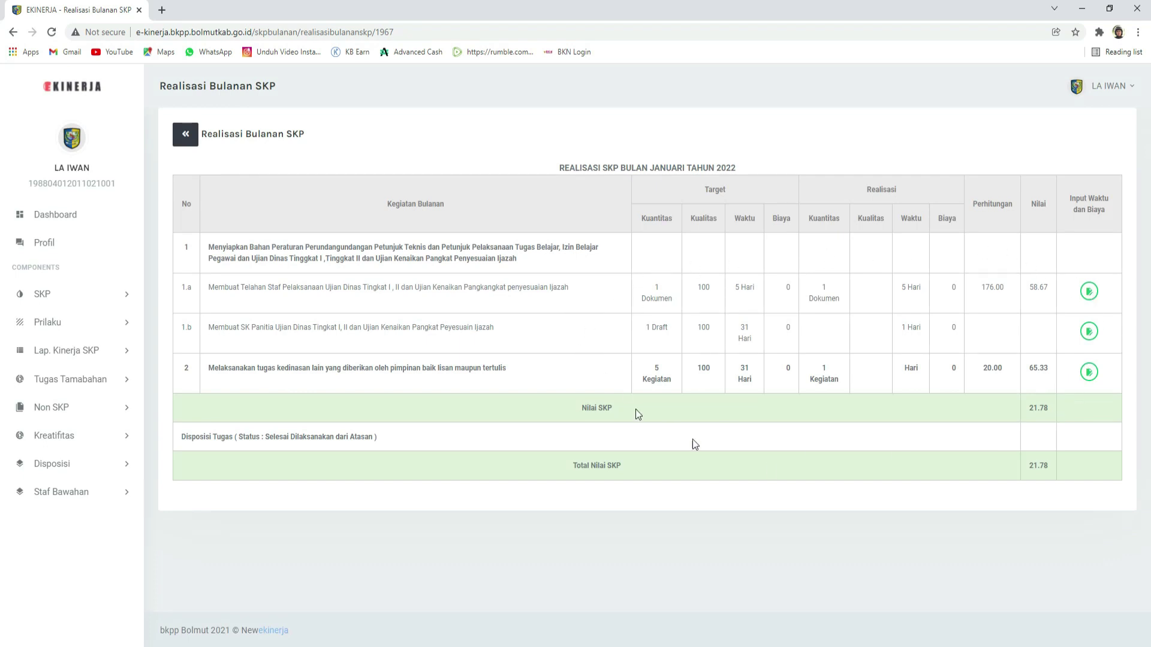
drag(1050, 407, 1022, 412)
click(977, 434)
click(654, 286)
click(906, 288)
click(906, 288)
click(274, 369)
click(820, 367)
double_click(825, 370)
click(1031, 380)
Step: Check row 1.a's target values, then open and close its time and cost entry without saving
click(657, 296)
click(819, 296)
drag(653, 286, 825, 287)
click(826, 285)
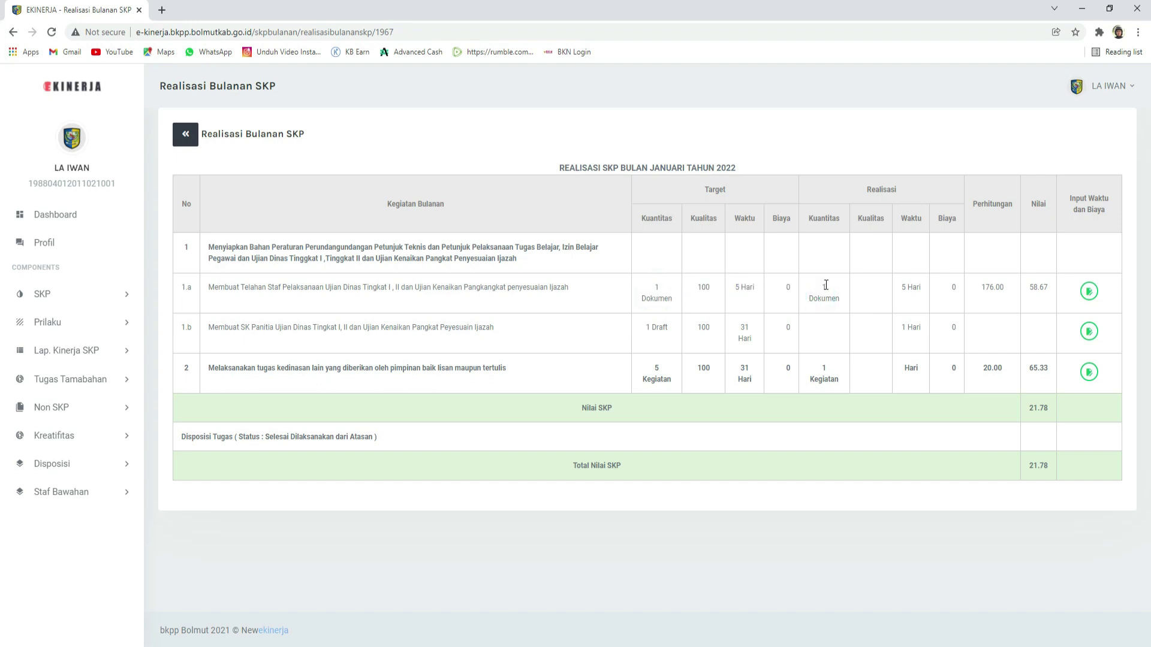
click(1089, 293)
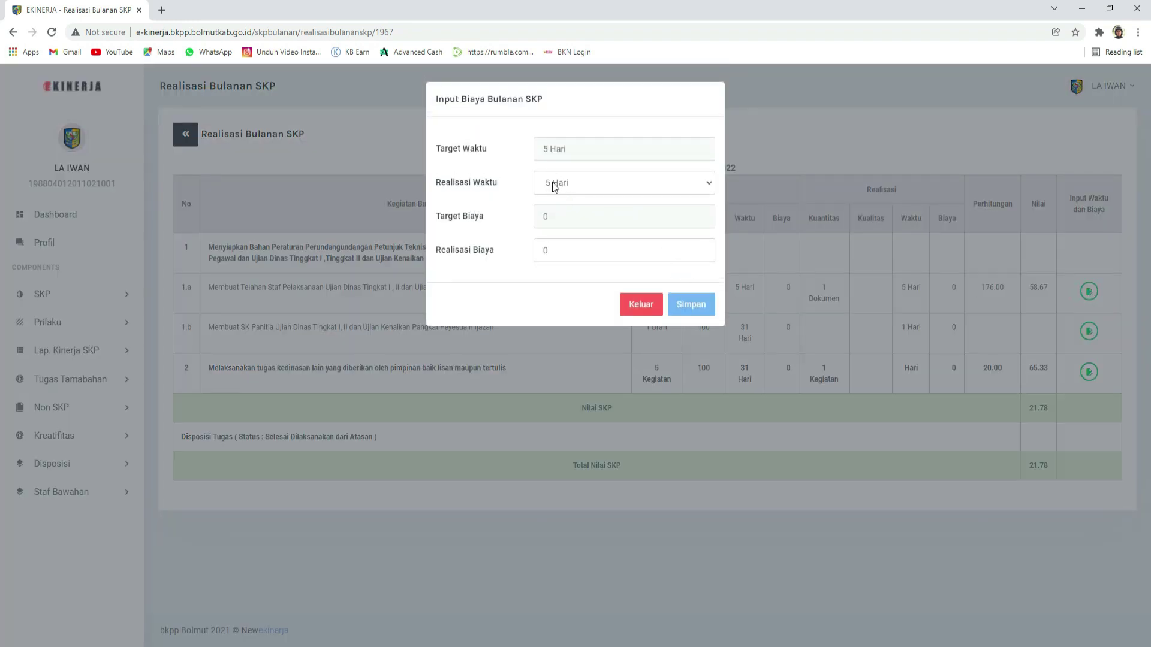
click(659, 305)
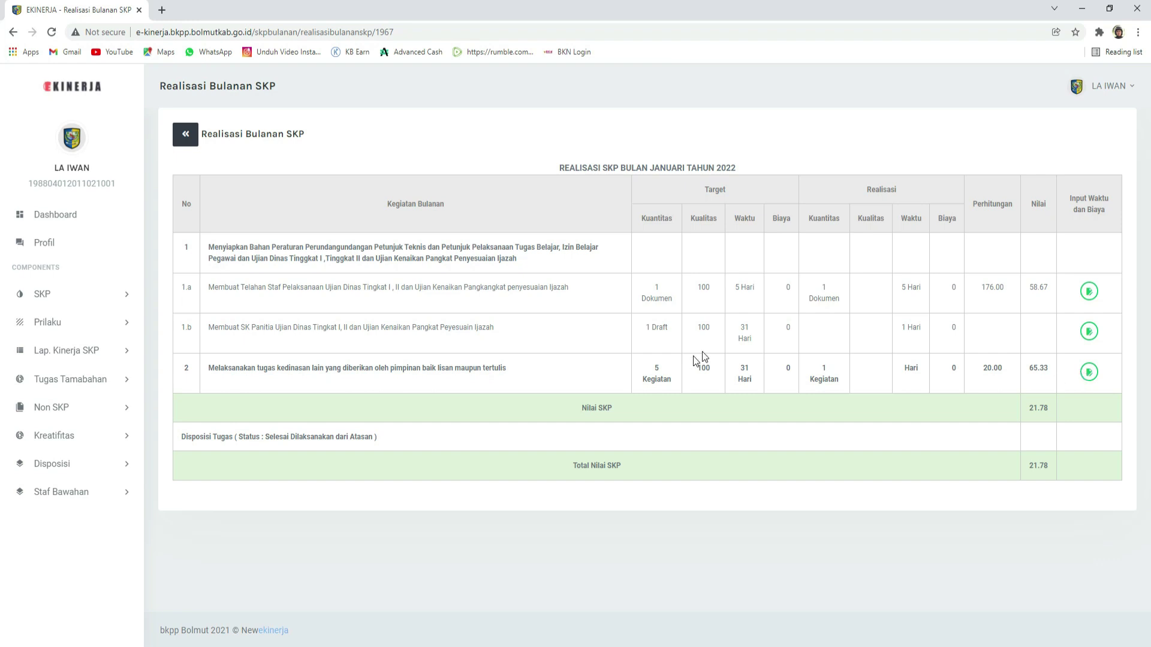
Step: Save row 2's realisation as 31 Hari and cost 0, lifting its score to 90.67
click(1089, 373)
click(577, 189)
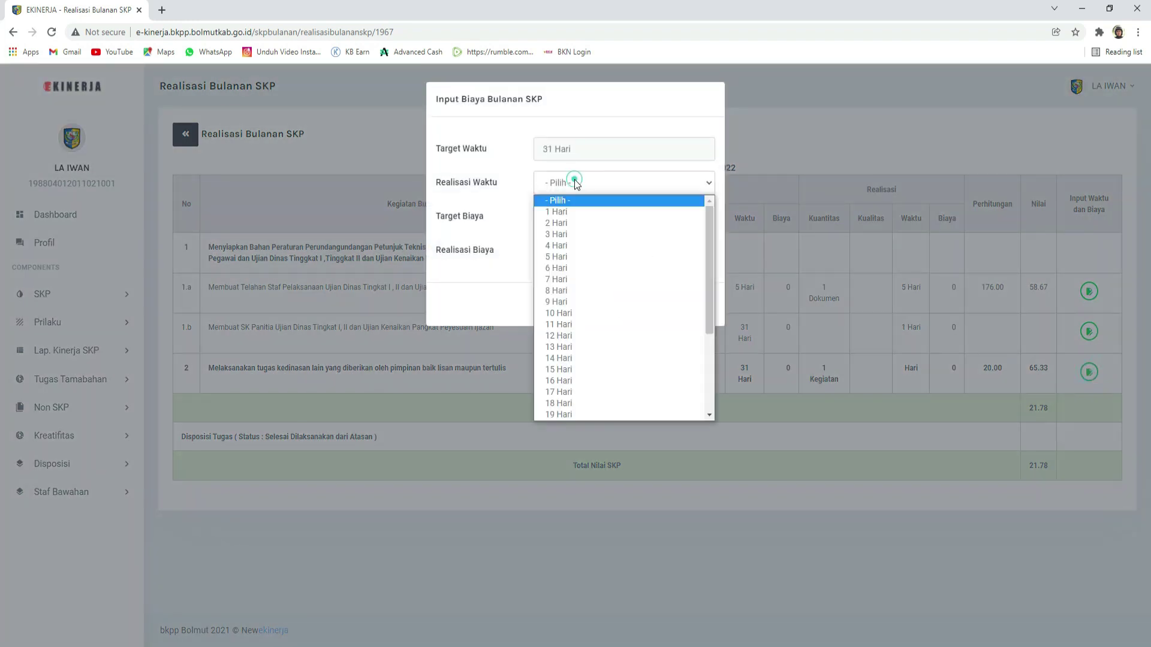
scroll(606, 327, down, 4)
click(599, 414)
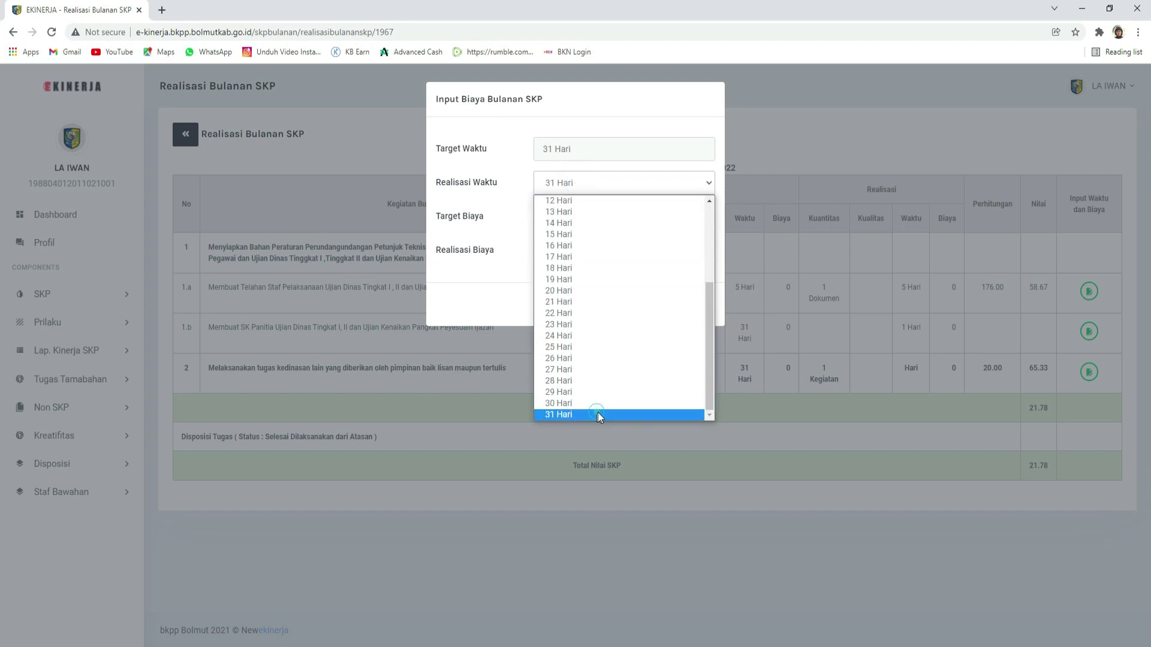
click(696, 312)
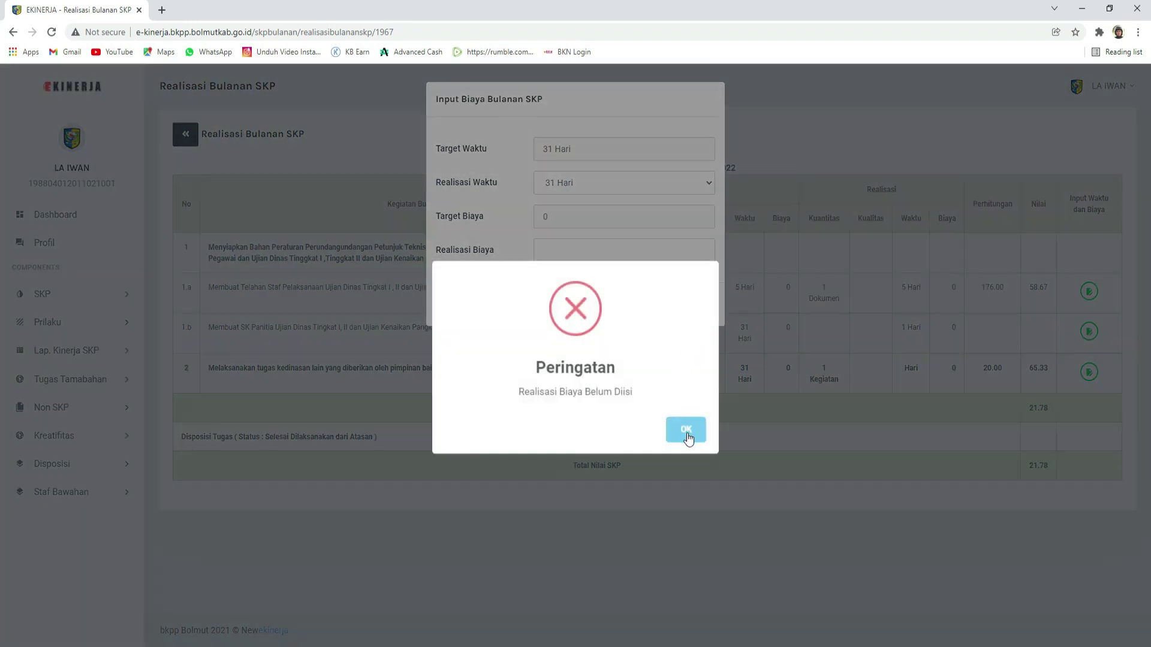
click(686, 430)
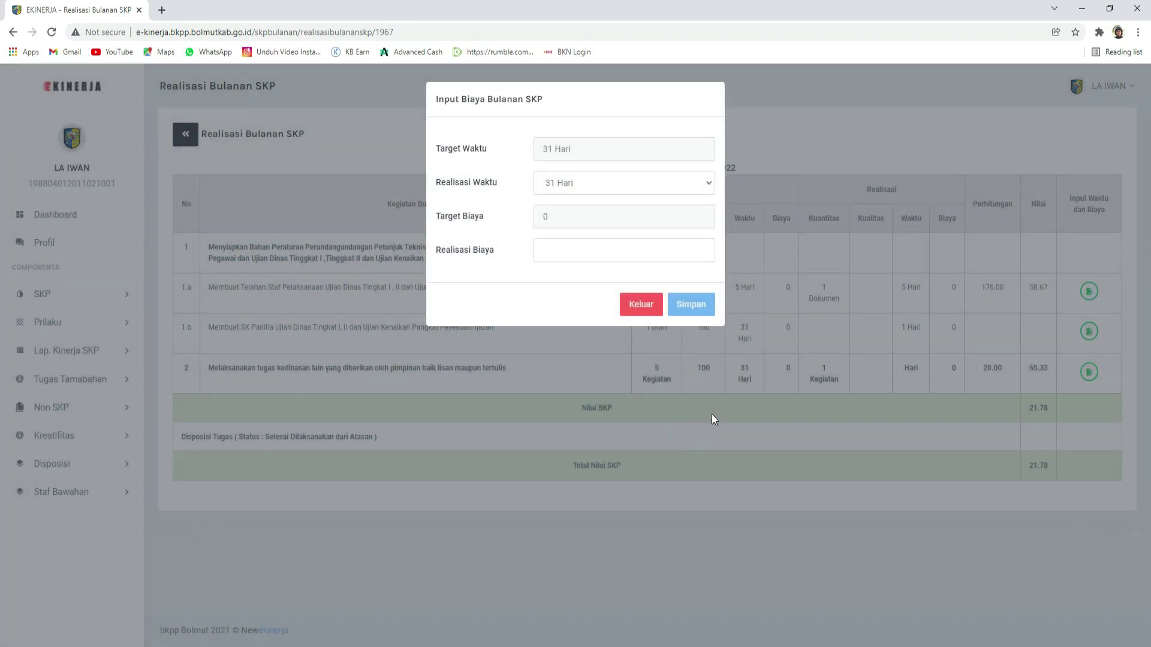
click(633, 252)
click(687, 306)
click(678, 430)
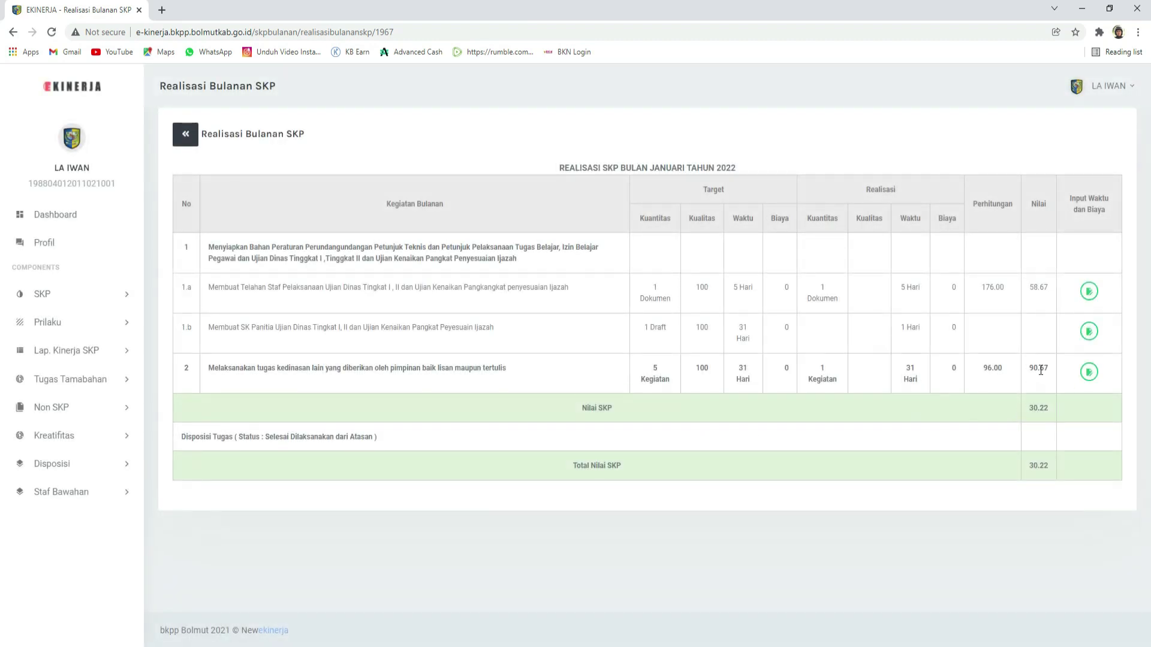
drag(1027, 368, 1058, 377)
click(821, 368)
click(1034, 368)
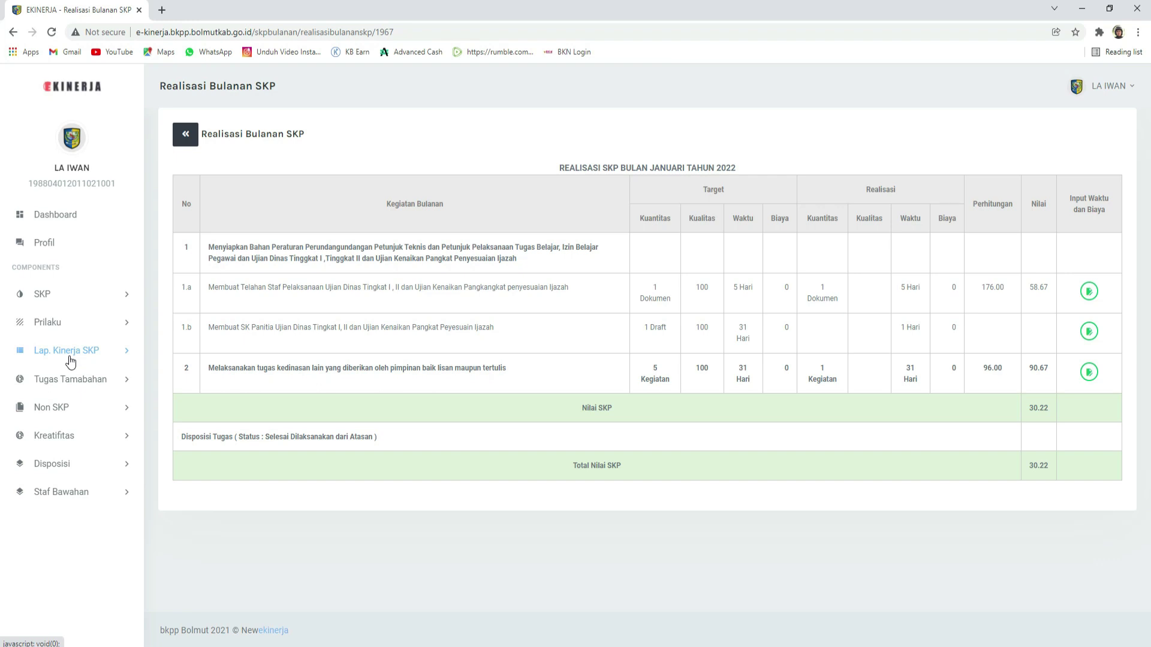
Step: Navigate to the Lap Harian Kinerja Bawahan page
click(70, 354)
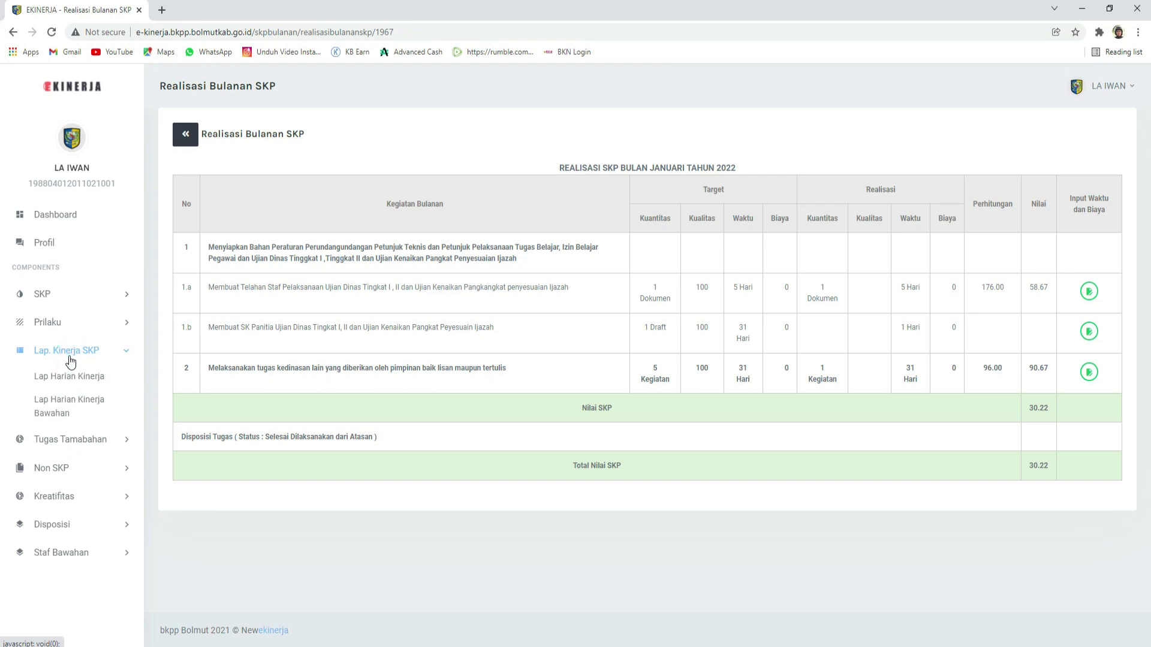
click(59, 297)
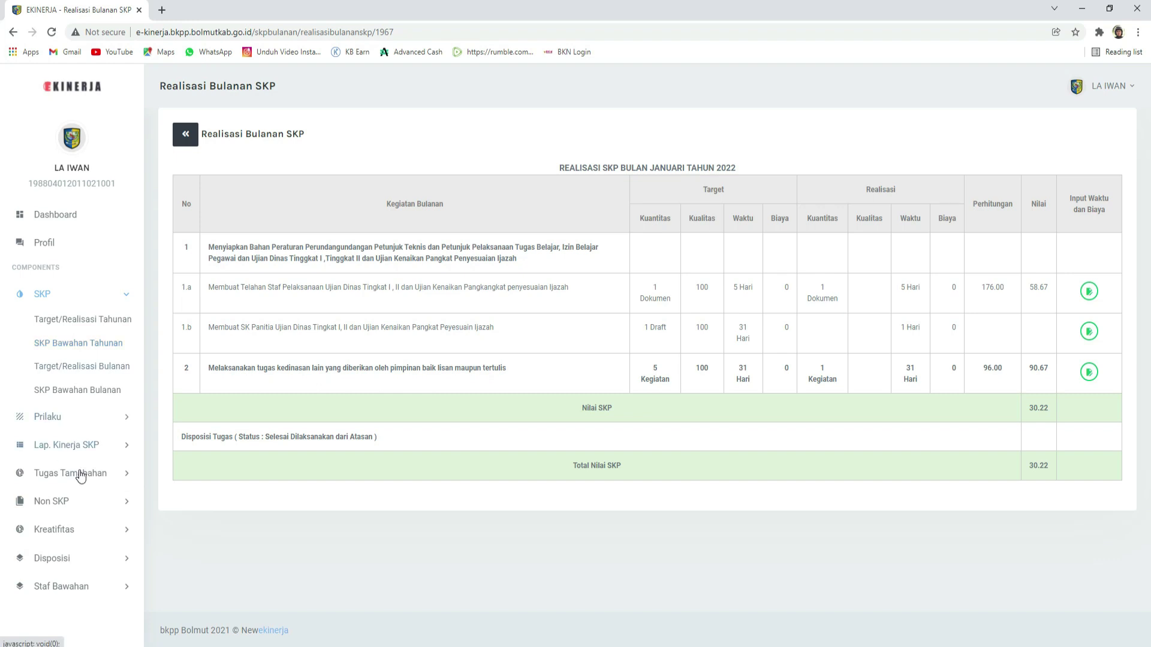
click(79, 451)
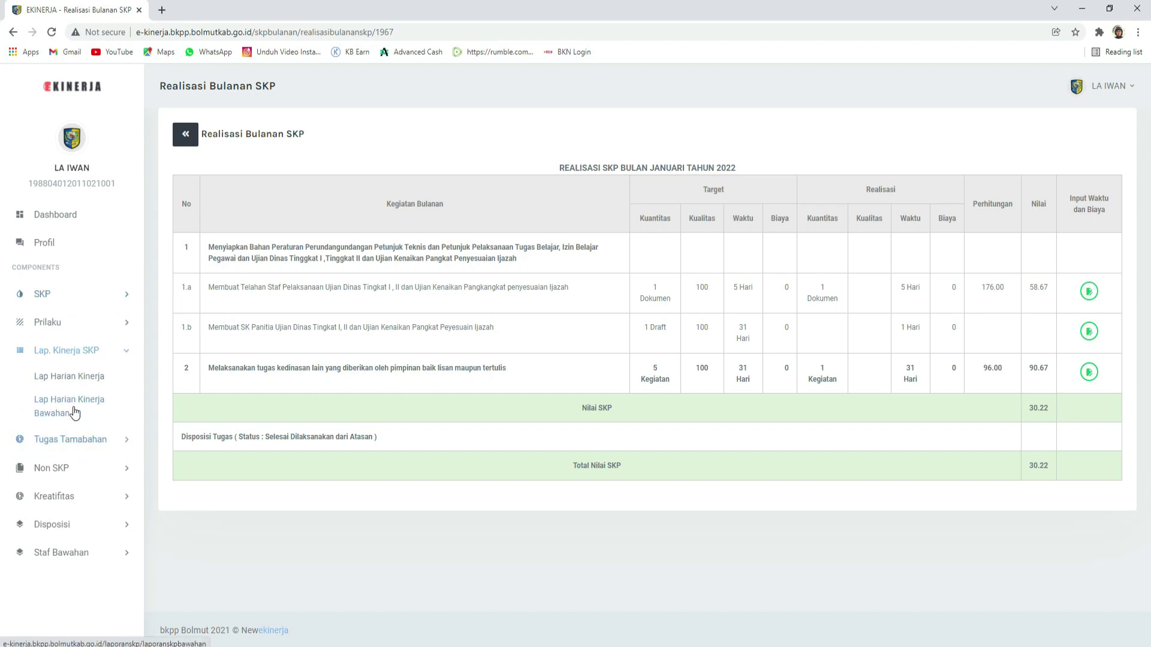
click(74, 413)
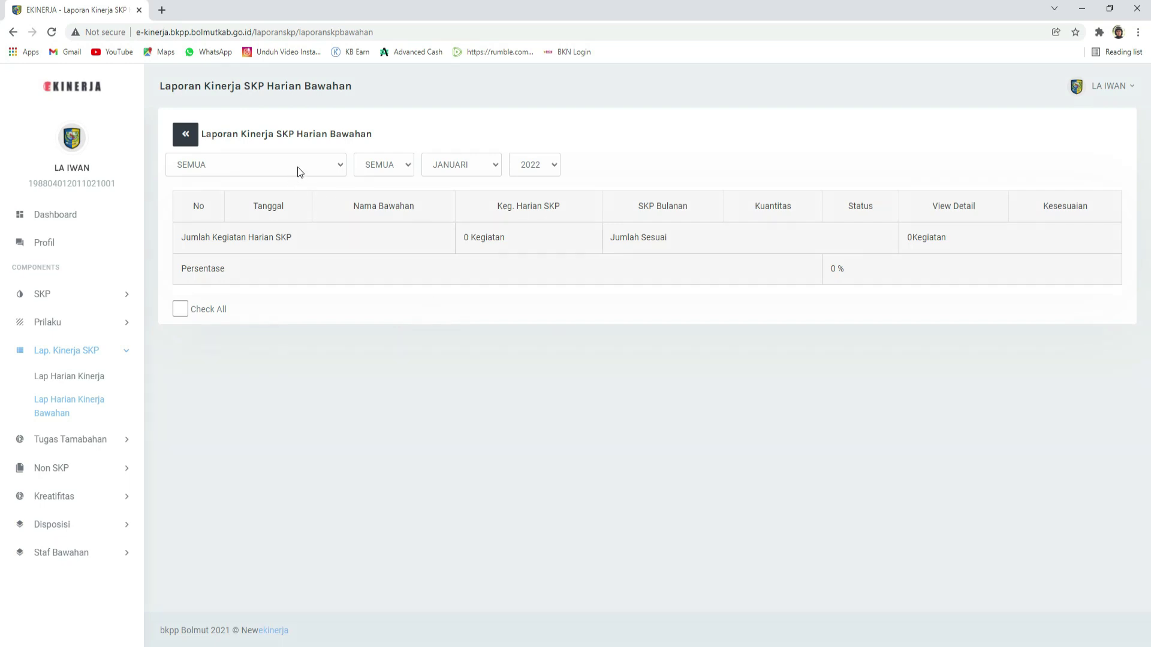
Step: Filter the daily reports to the subordinate and the year 2021
click(298, 167)
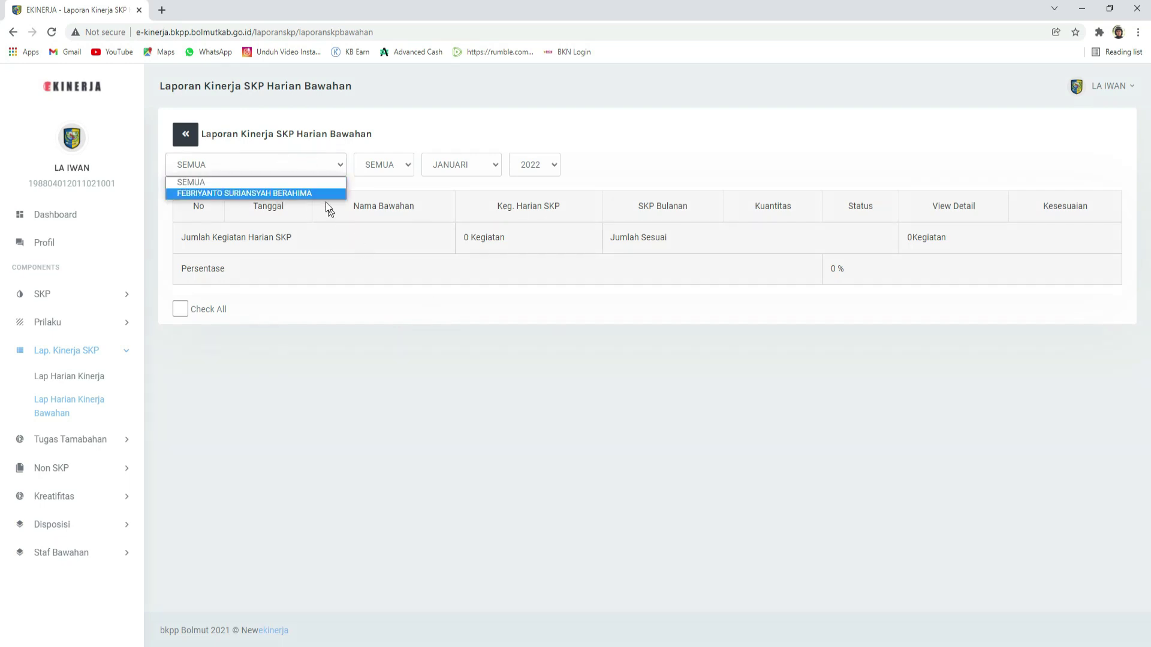
click(360, 185)
click(321, 168)
click(225, 195)
click(221, 169)
click(218, 195)
click(211, 171)
click(206, 195)
click(214, 161)
click(207, 193)
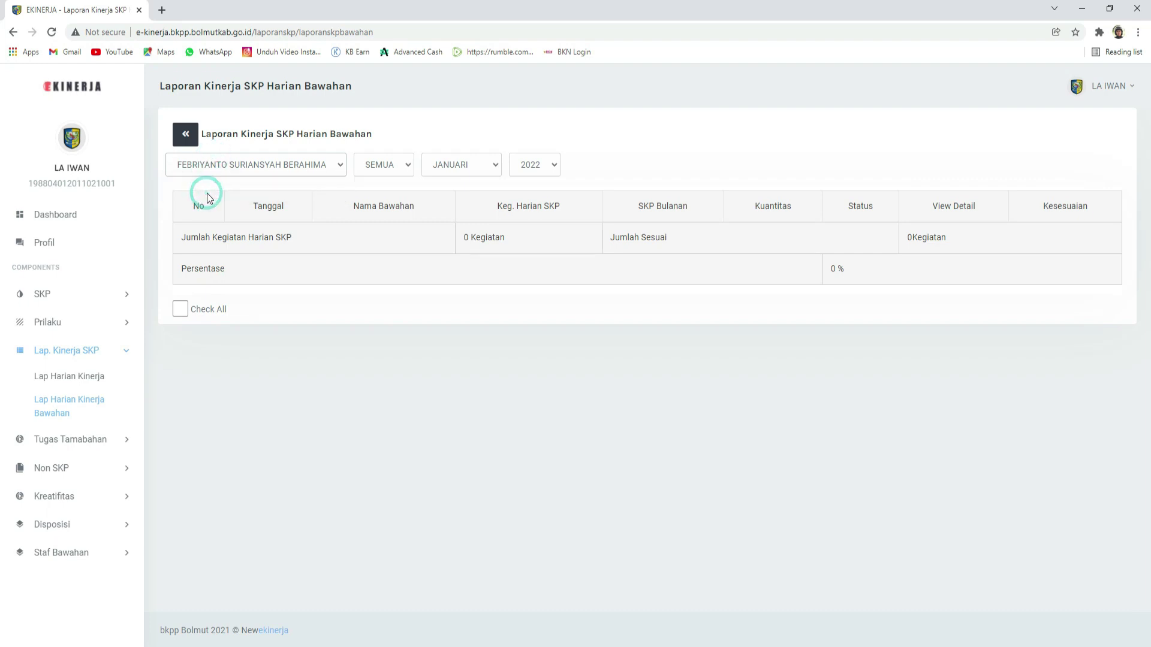
click(537, 183)
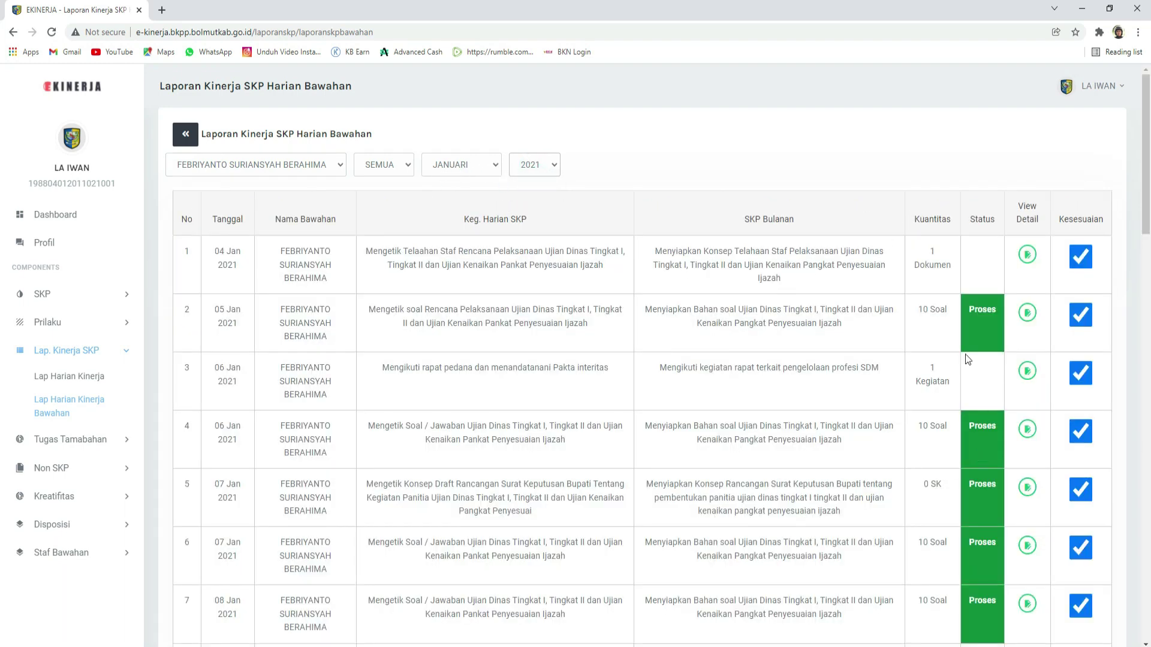
Step: Tick Check All for the January 2021 activities, then clear every conformity mark
scroll(912, 363, down, 3)
scroll(912, 364, up, 3)
scroll(971, 421, down, 10)
scroll(926, 431, up, 10)
scroll(1080, 261, down, 20)
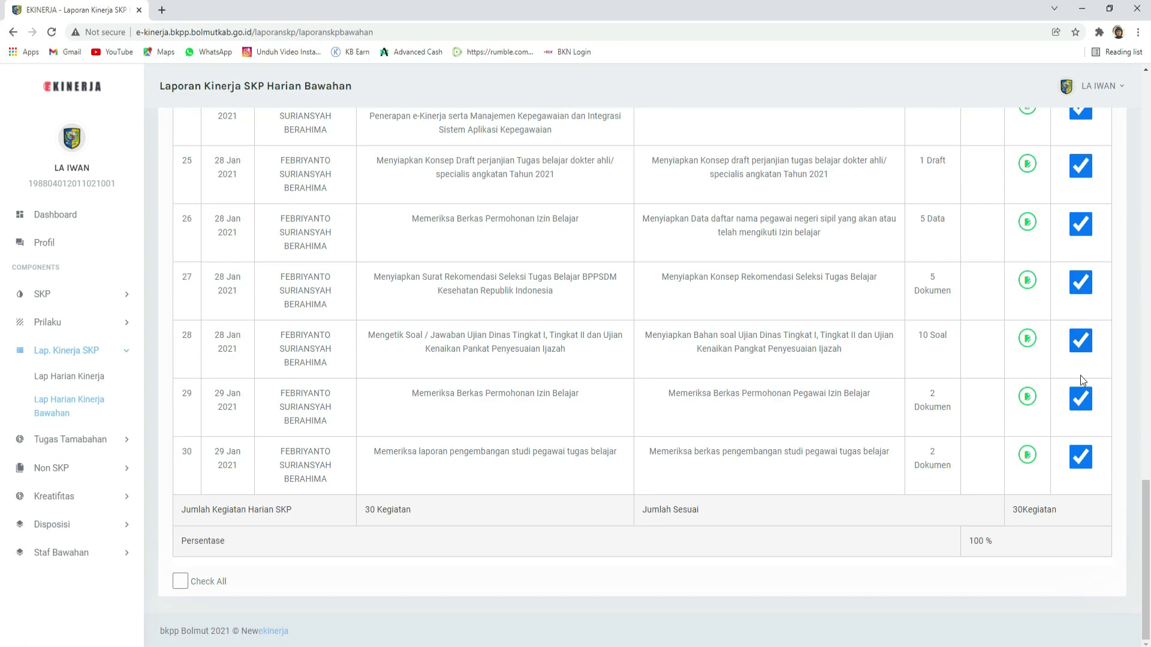
click(180, 582)
click(180, 582)
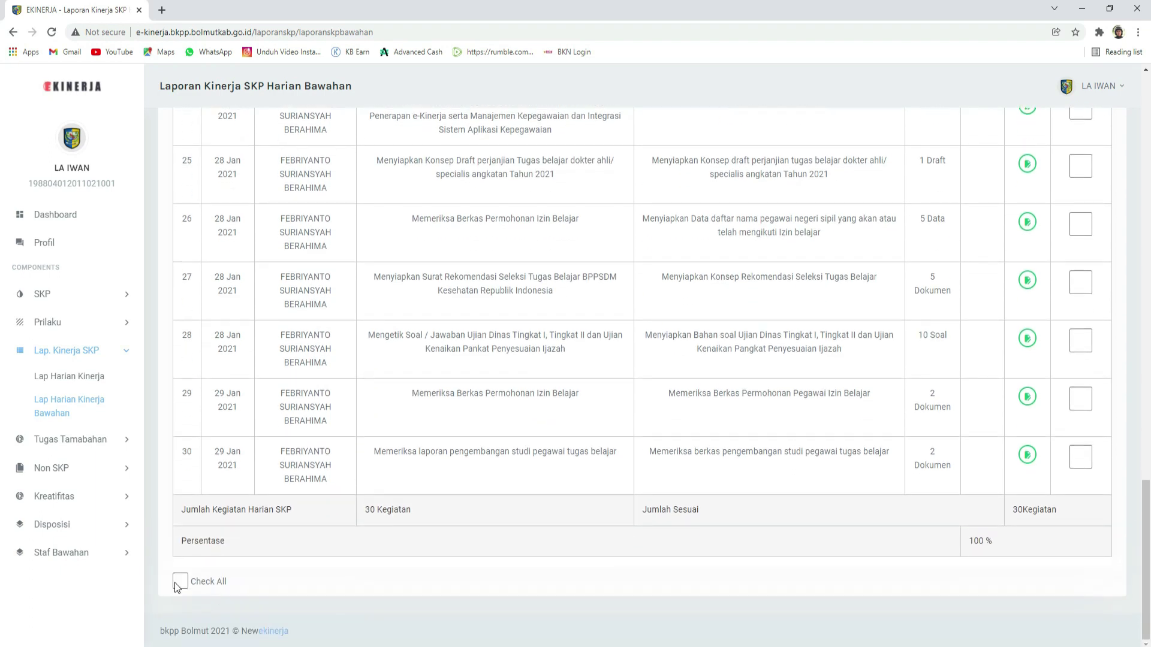
scroll(178, 588, up, 20)
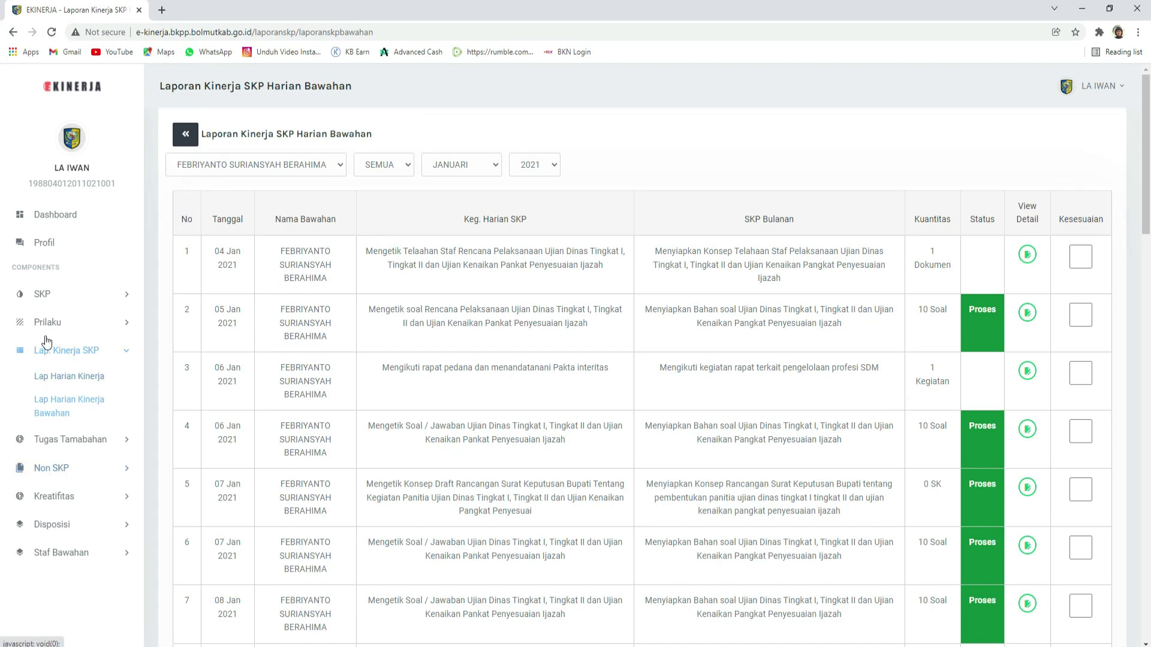
Step: Show the subordinate's SKP Bawahan Bulanan list for 2021
click(60, 302)
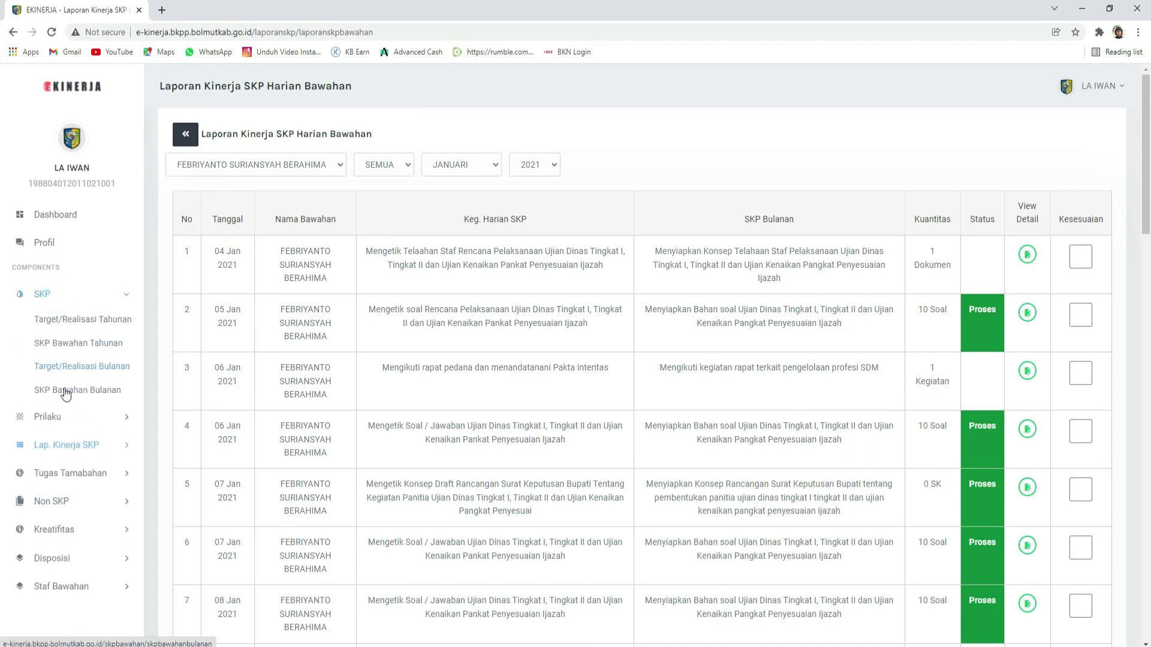
click(62, 393)
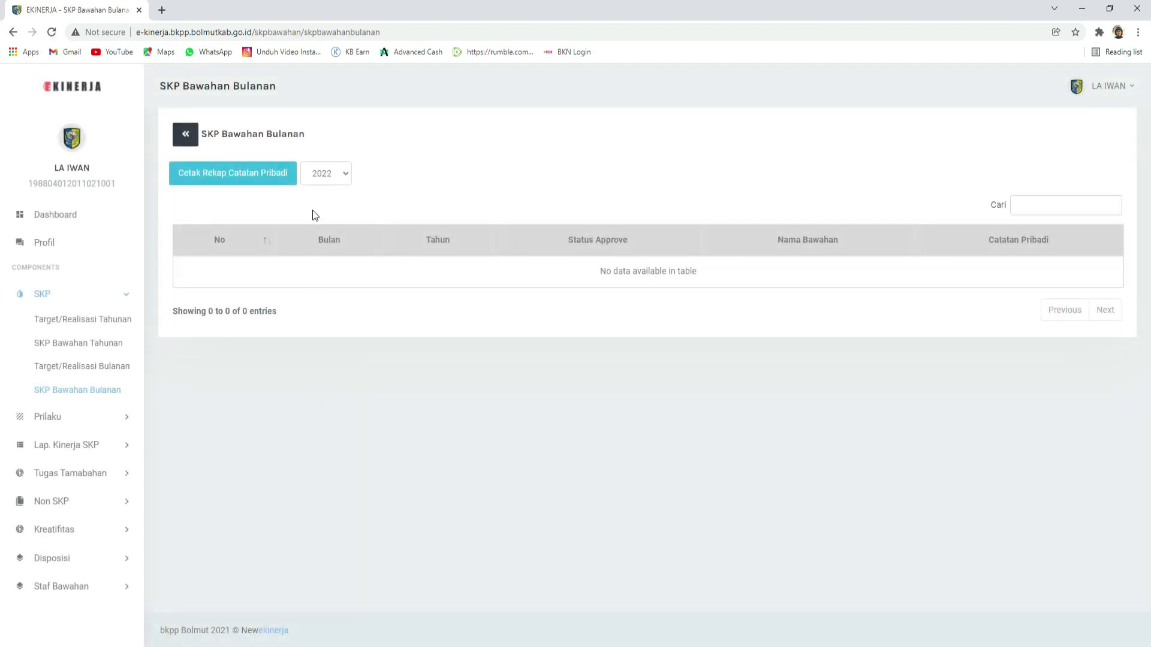
click(325, 183)
click(324, 204)
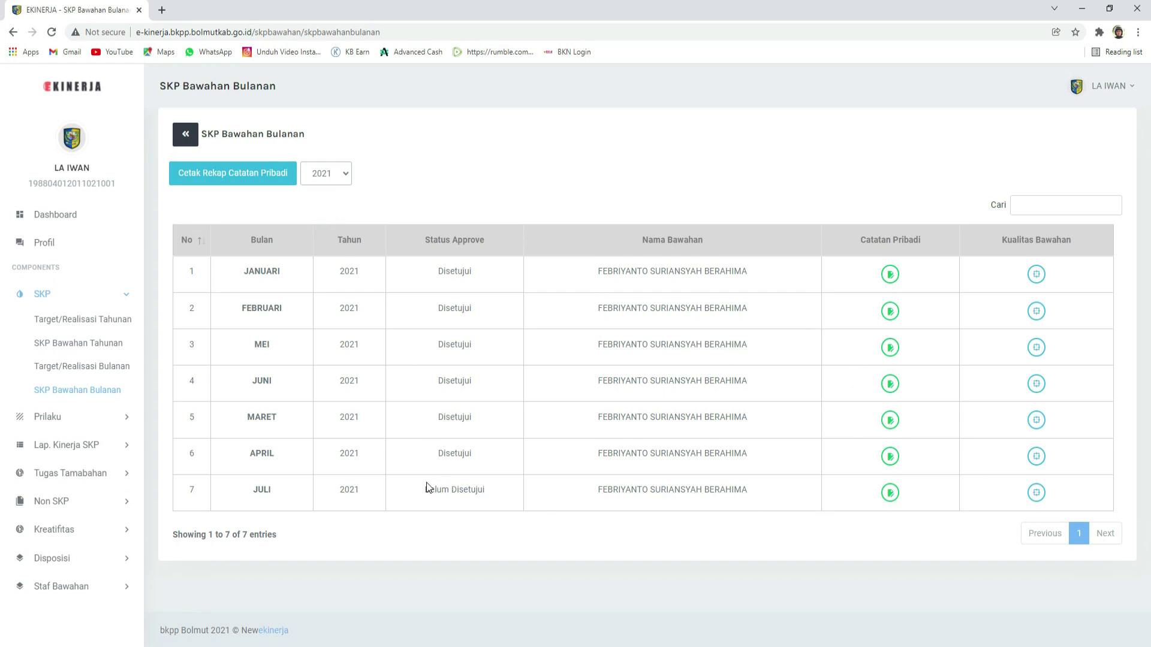
Step: Open July's Catatan Pribadi note and close it without saving
click(890, 493)
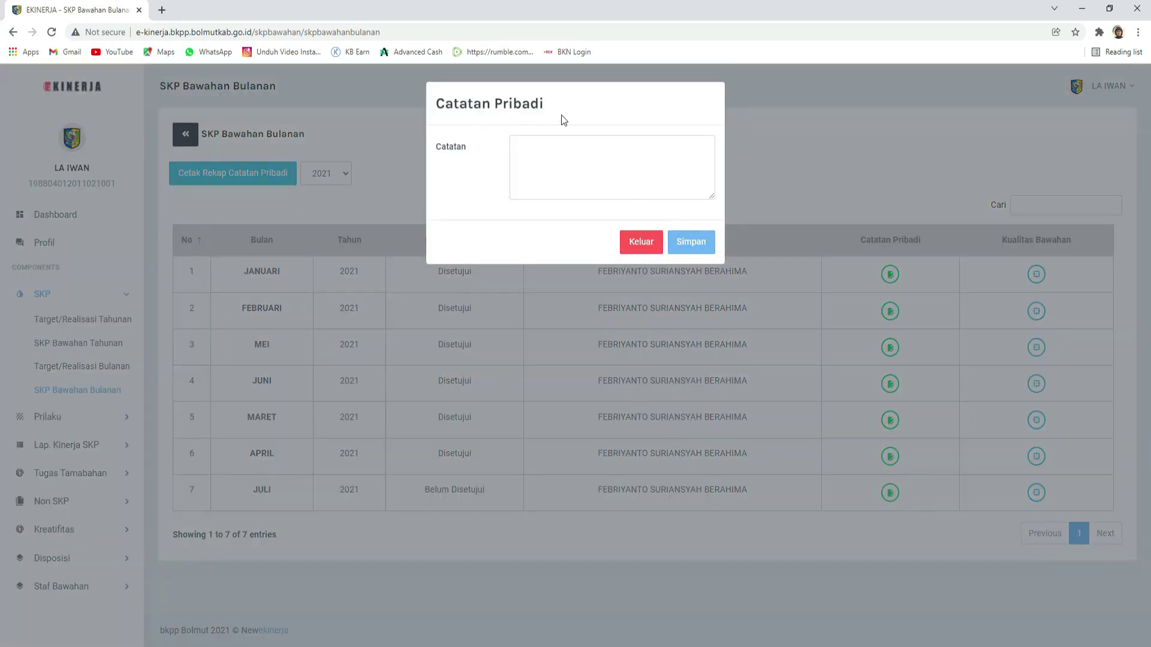
click(566, 147)
click(630, 241)
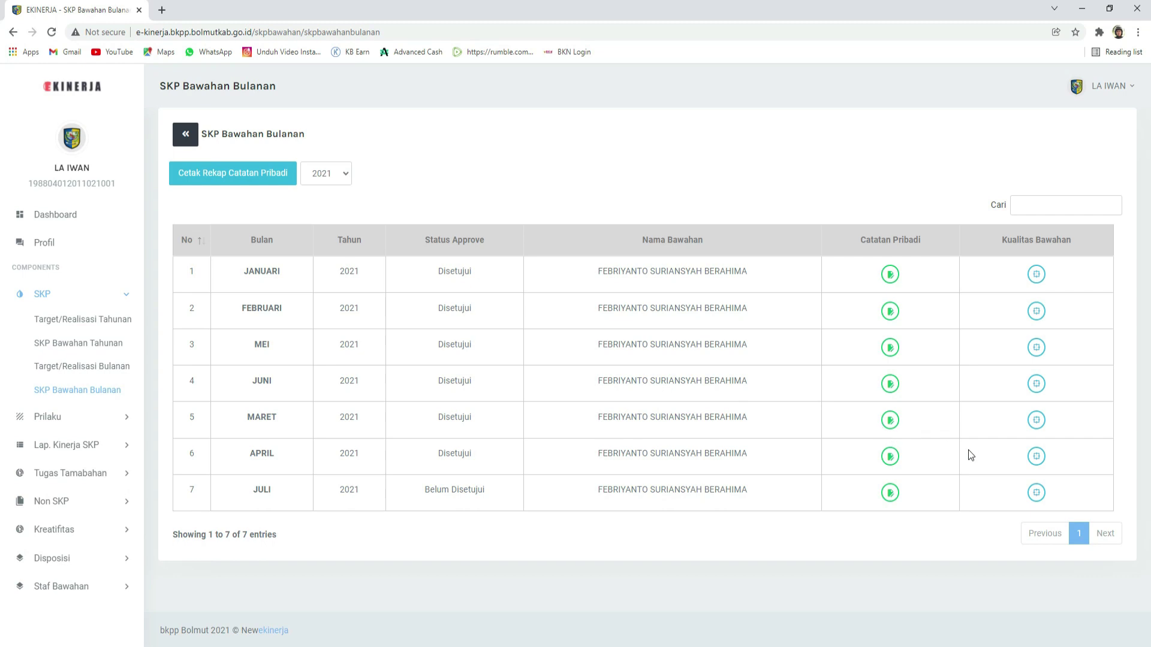
Step: Open July 2021's Kualitas Bawahan realisation and bring up row 1.a's Input Kualitas form
click(1036, 493)
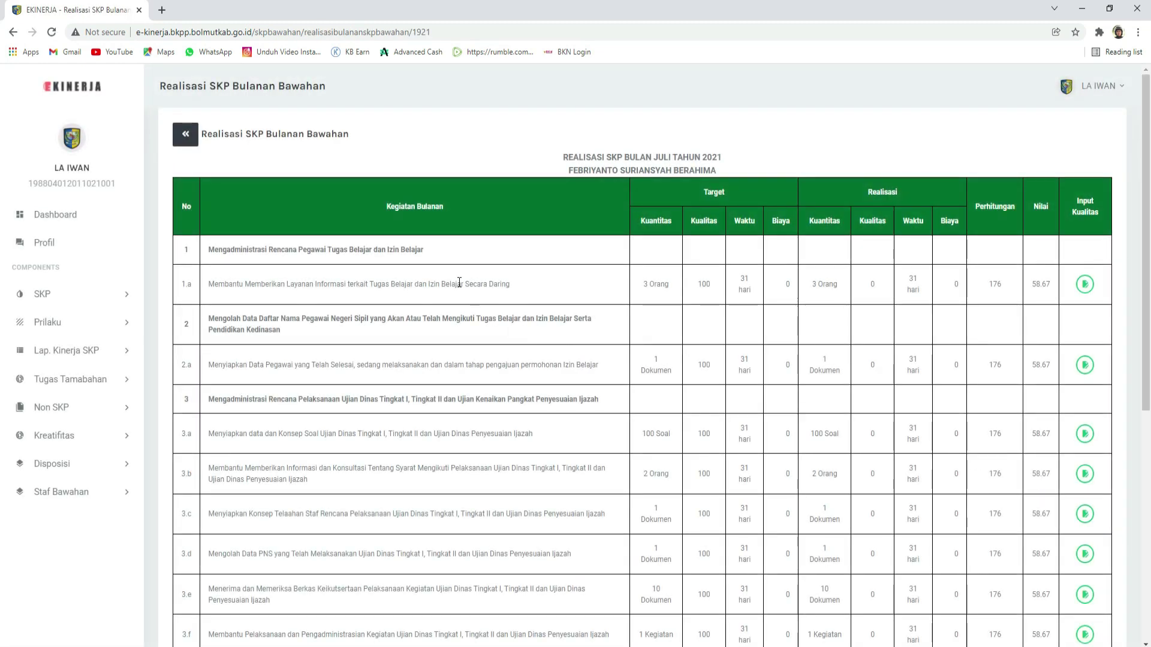
scroll(458, 280, down, 2)
scroll(458, 280, down, 5)
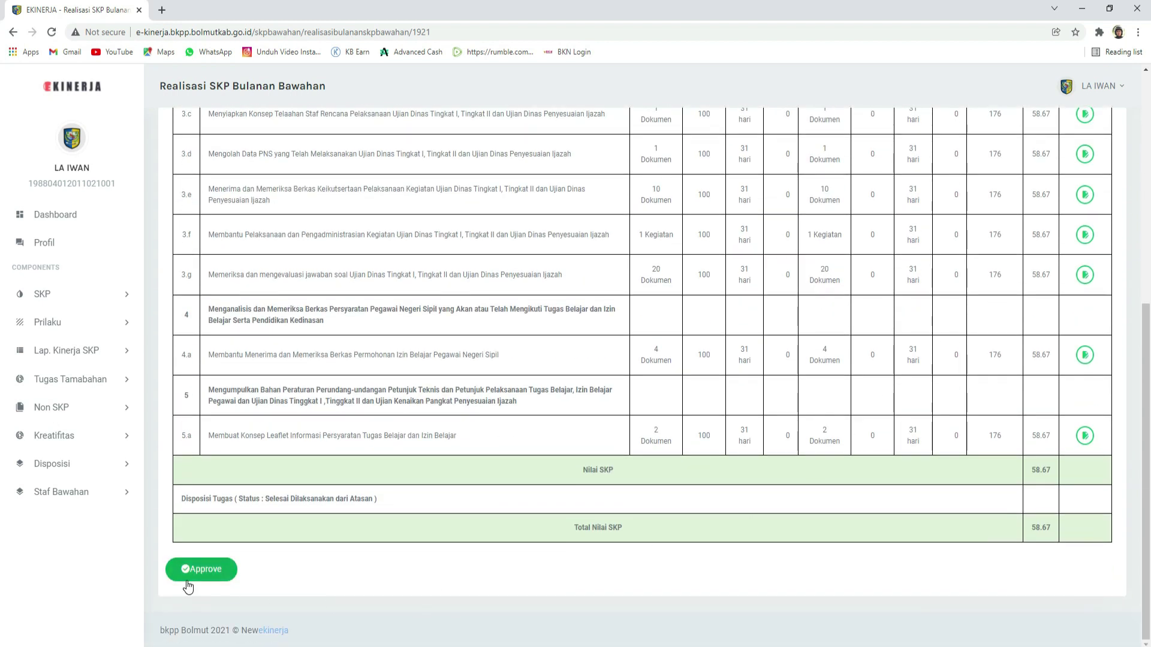
scroll(729, 556, up, 7)
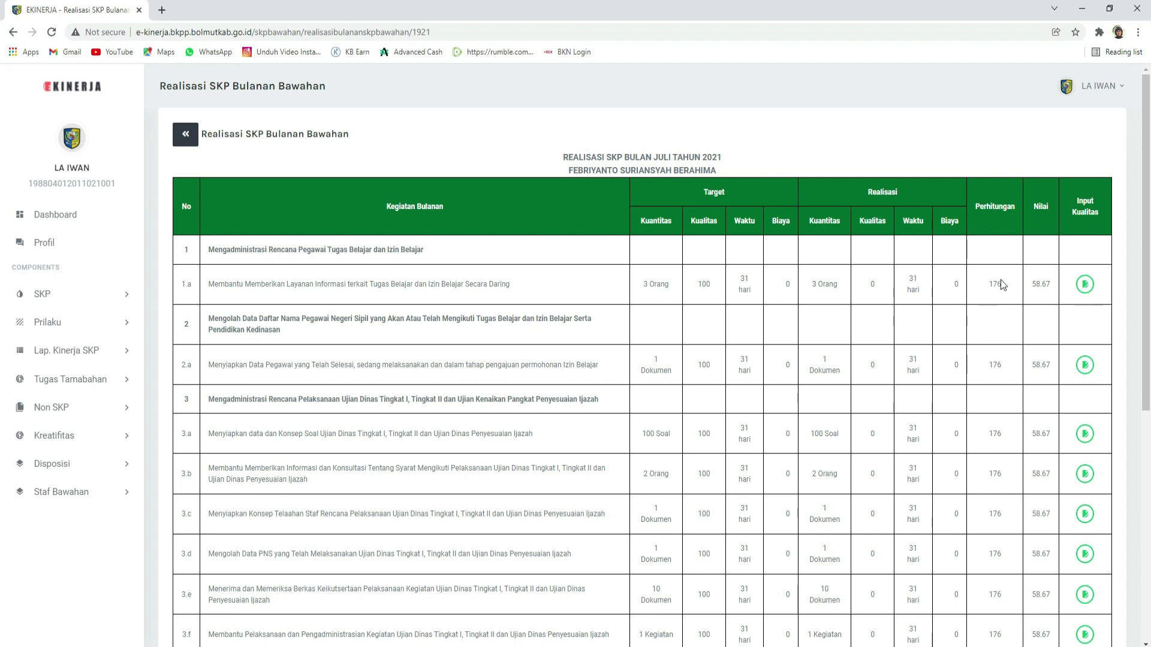
click(1085, 284)
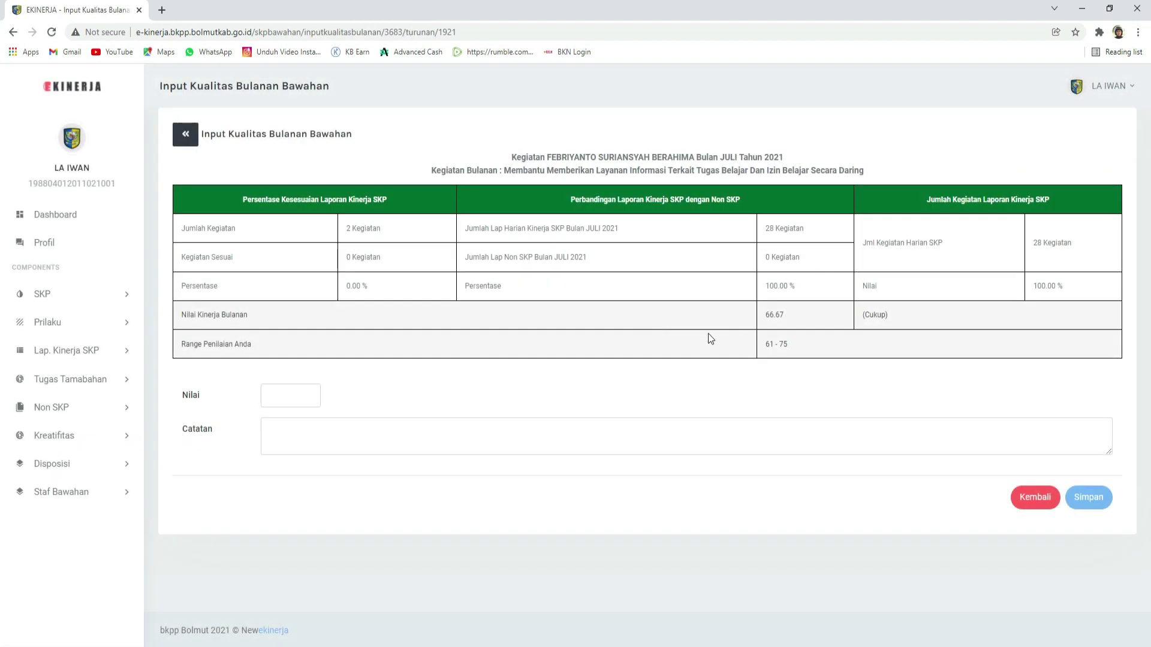
Step: Try saving activity 1.a's quality form, which warns that a note is required
click(316, 396)
click(286, 400)
click(285, 400)
click(332, 442)
click(616, 445)
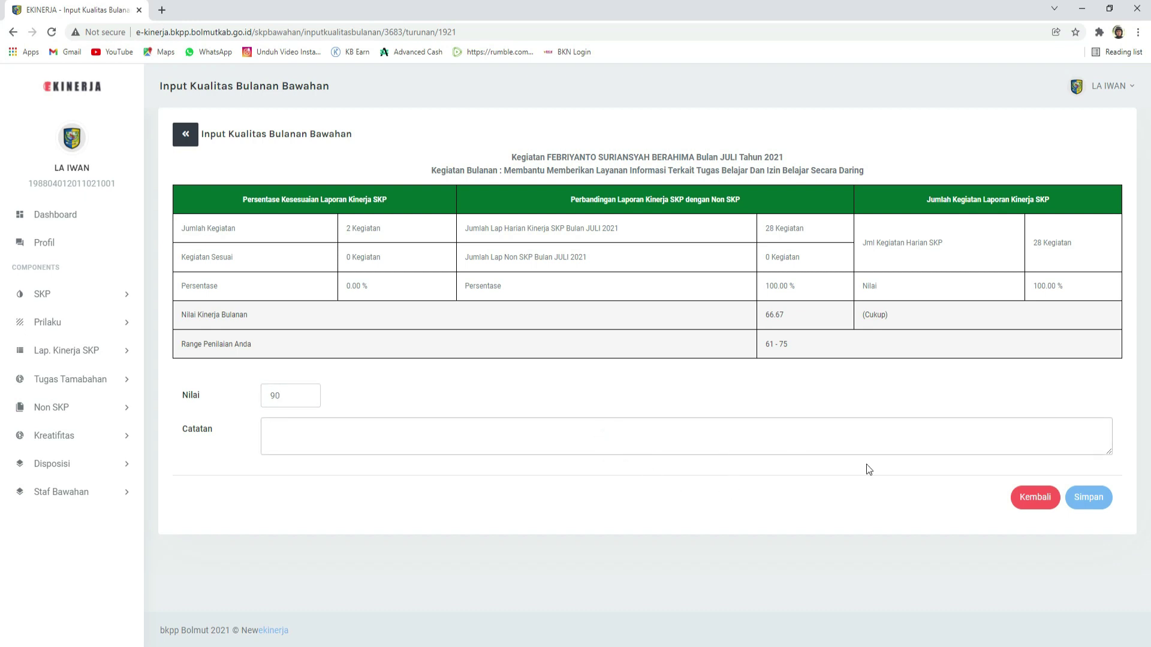
click(1086, 501)
click(686, 431)
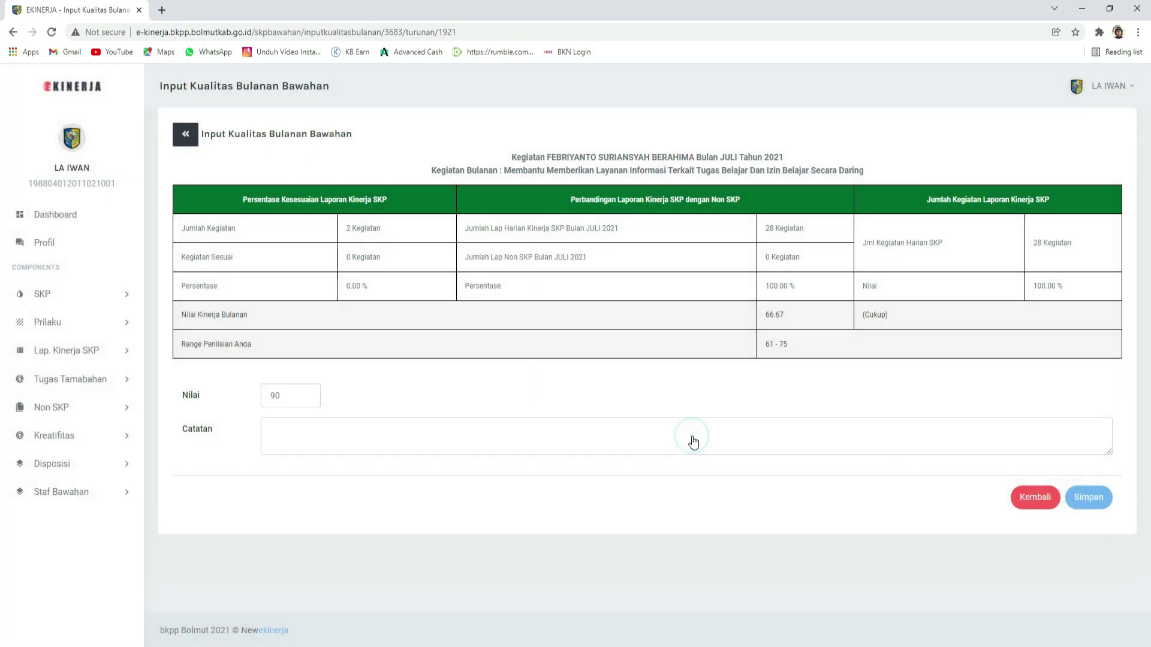
Step: Replace the quality score 90 with 75, within the allowed 61–75 range
click(785, 345)
drag(802, 347, 686, 349)
click(811, 348)
drag(768, 346, 814, 350)
double_click(288, 394)
text(75)
click(1085, 503)
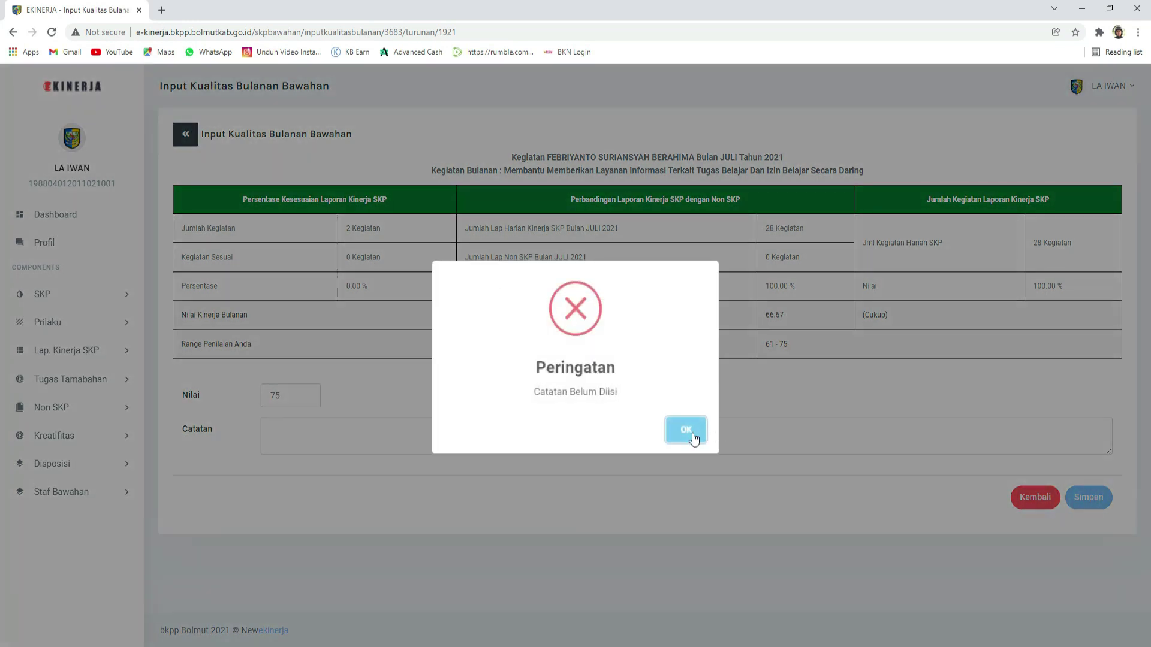
click(692, 437)
Step: Enter the note 'harus selesaikan dulu pekerjaan' and save the score of 75
click(382, 438)
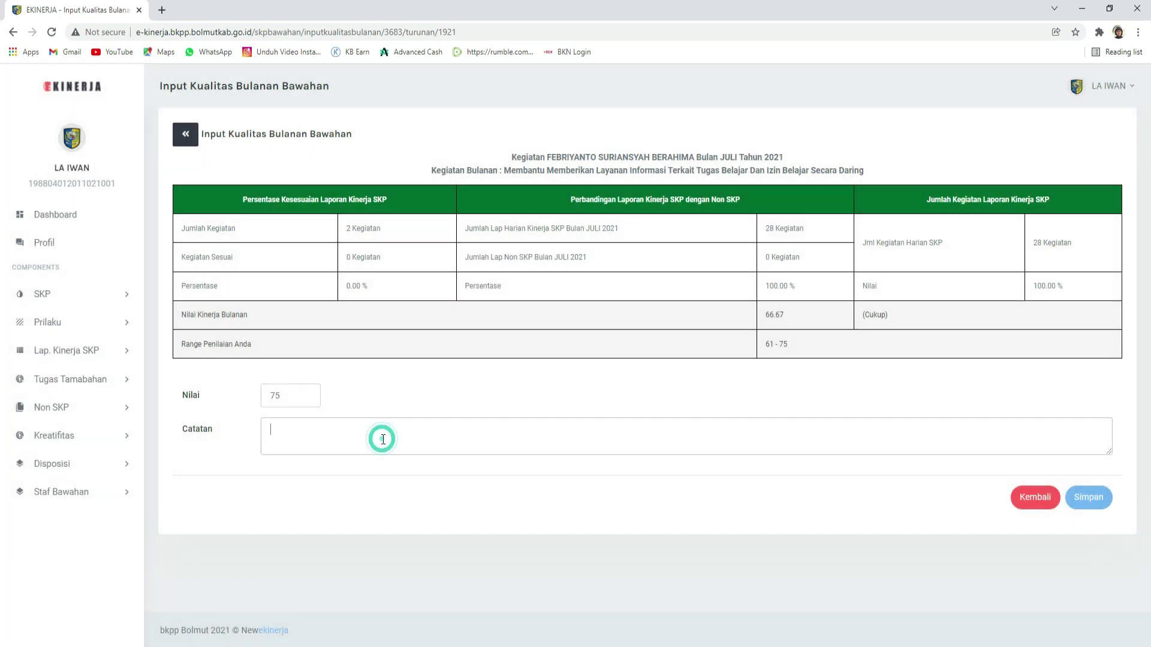
click(1090, 497)
click(684, 431)
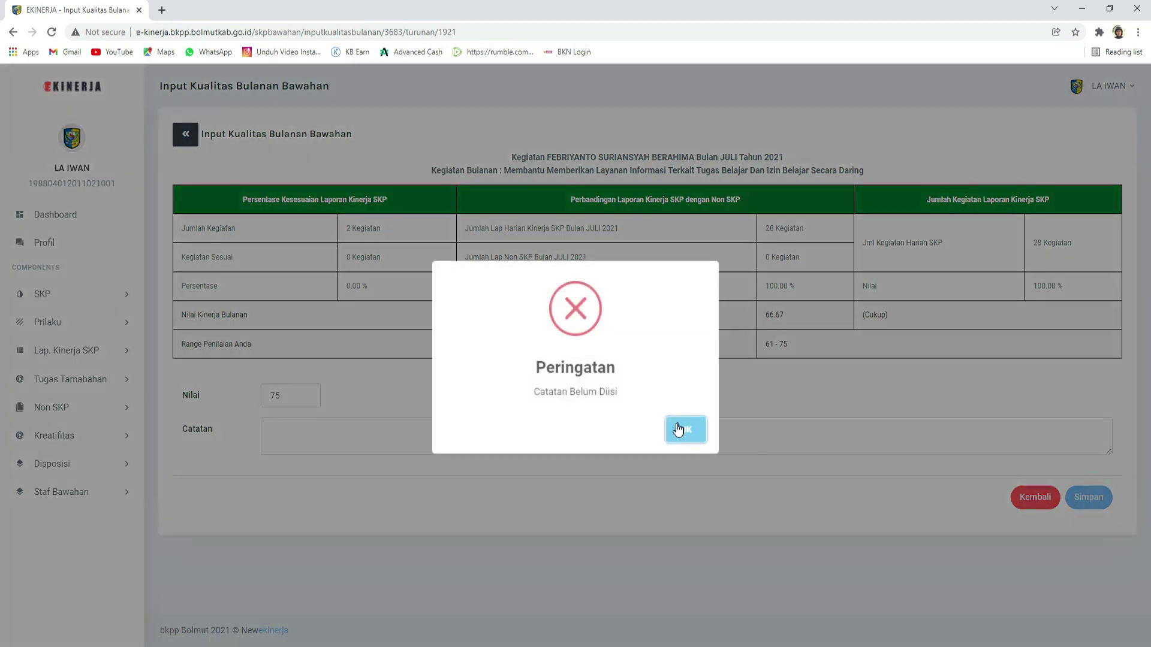
click(330, 436)
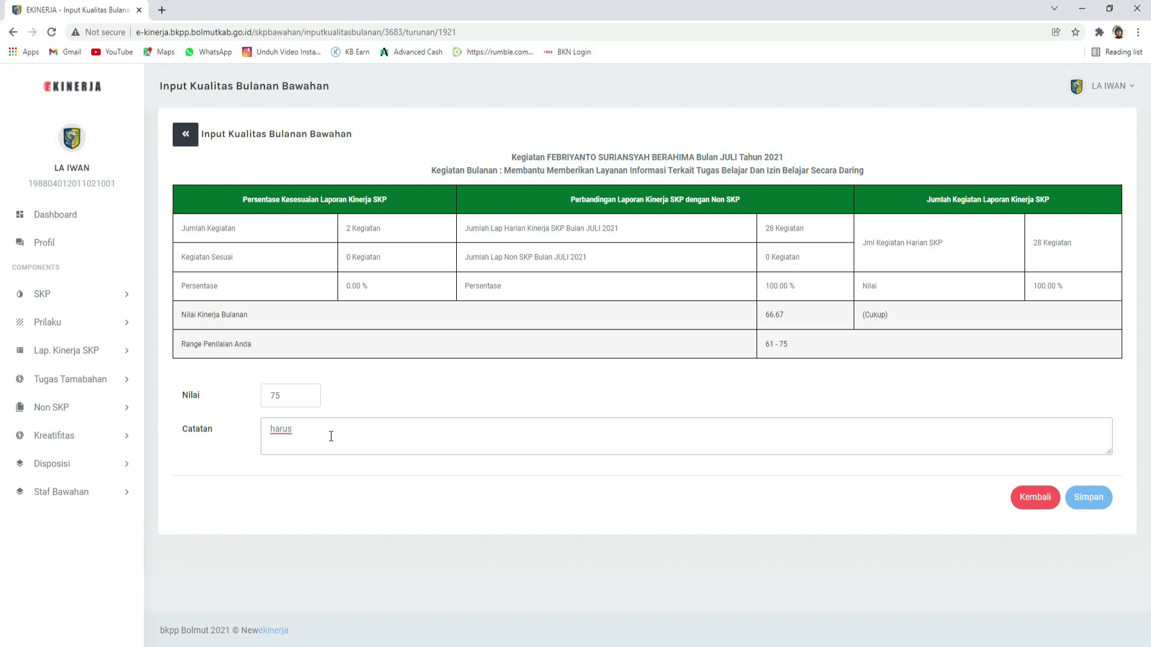
key(BackSpace)
key(BackSpace)
text(kan dulu pekerjaan)
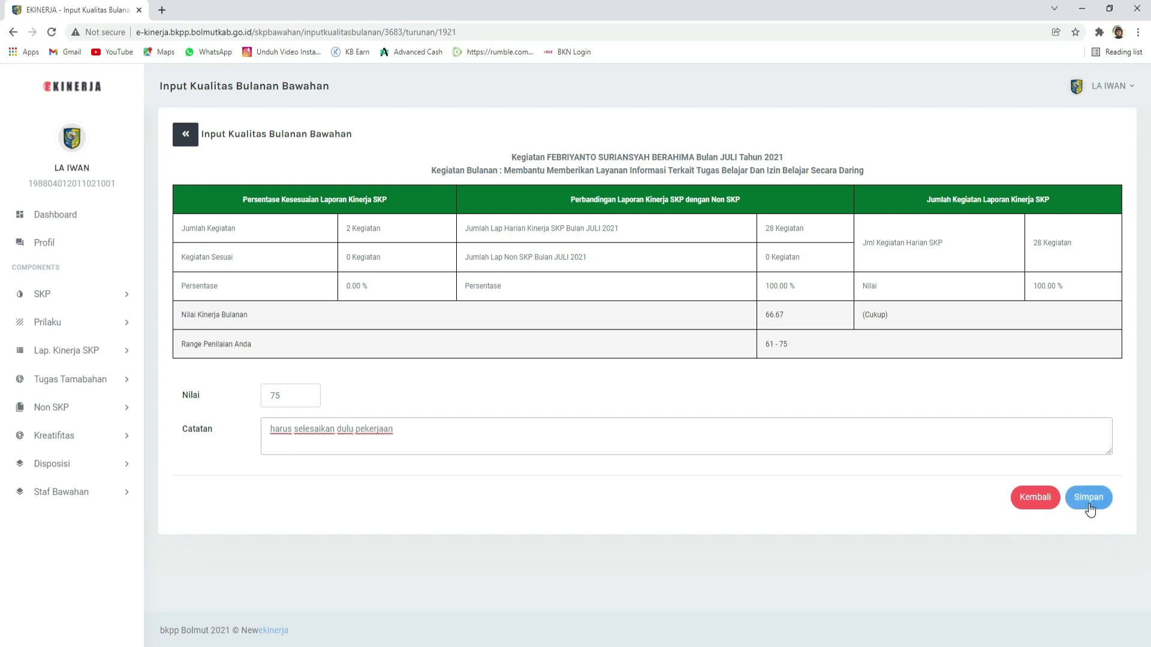
click(1089, 497)
click(685, 429)
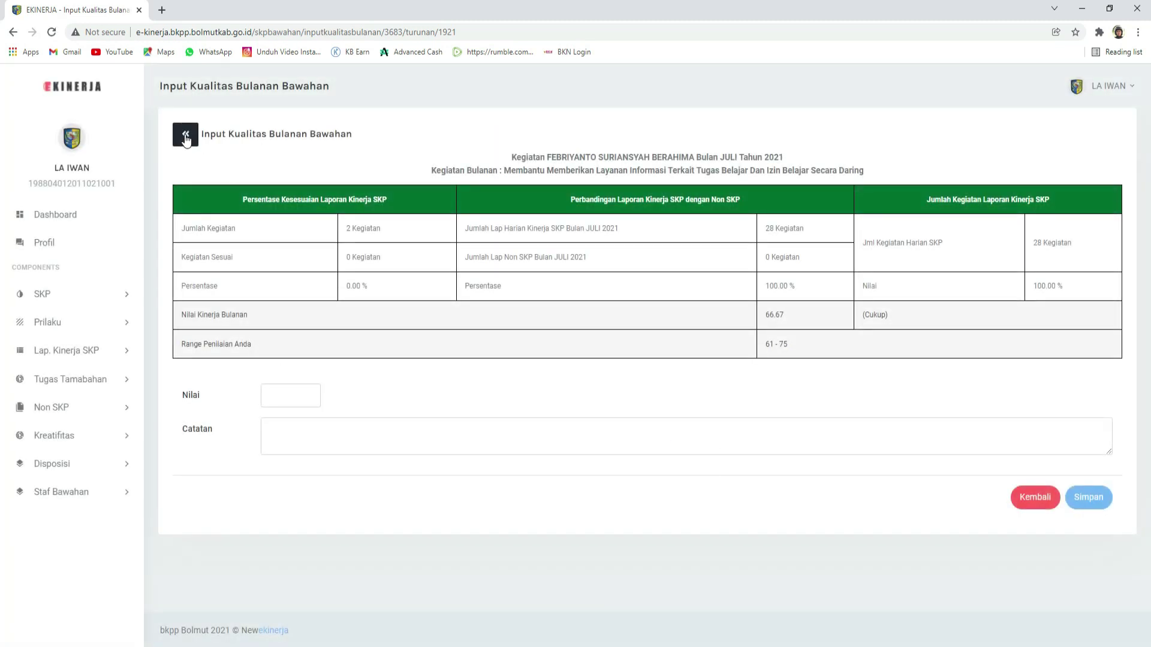
click(186, 138)
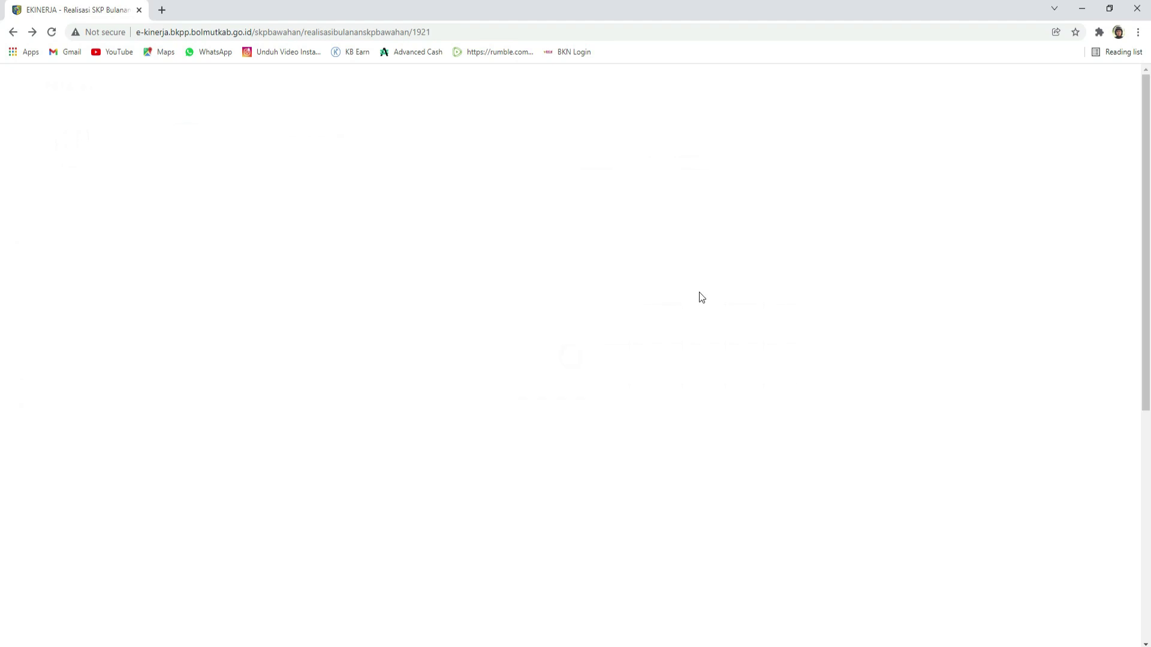
Step: Scroll through the July 2021 realisation table to review the scores
scroll(782, 372, down, 2)
scroll(782, 372, up, 2)
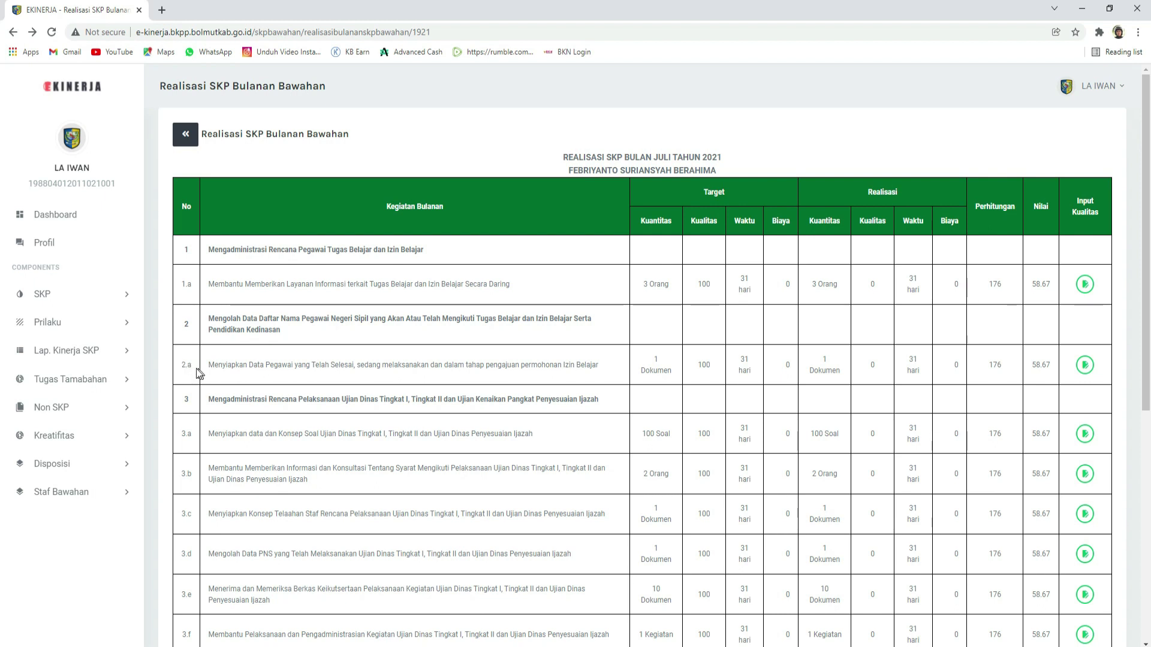
scroll(1029, 431, down, 6)
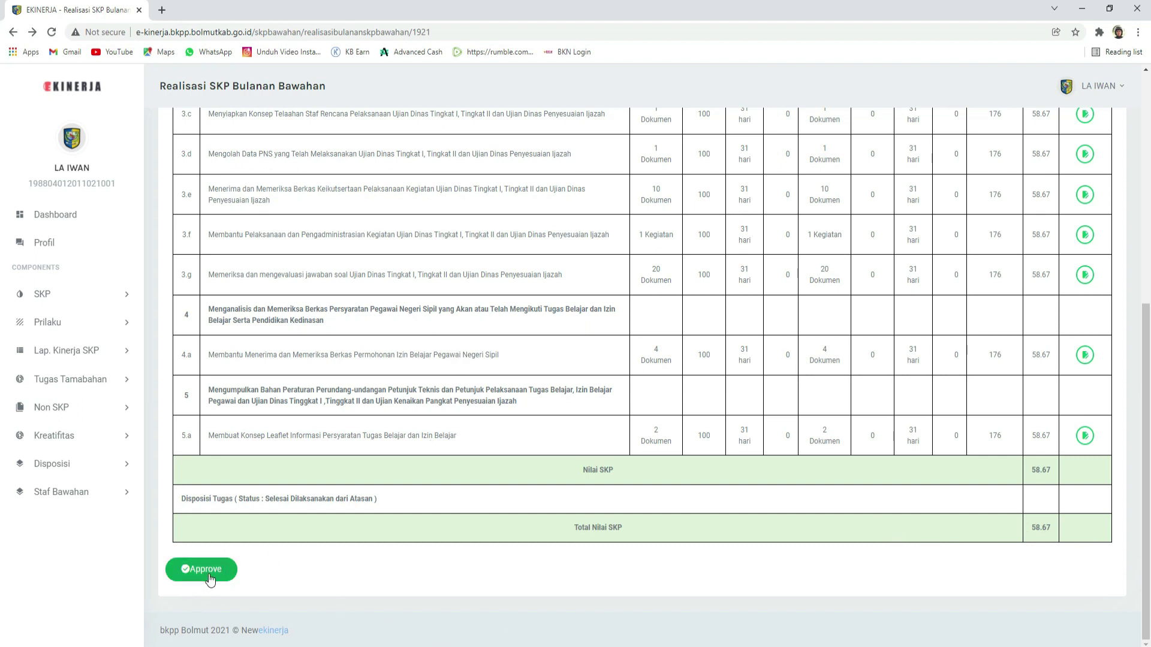
scroll(476, 570, up, 1)
scroll(479, 569, up, 3)
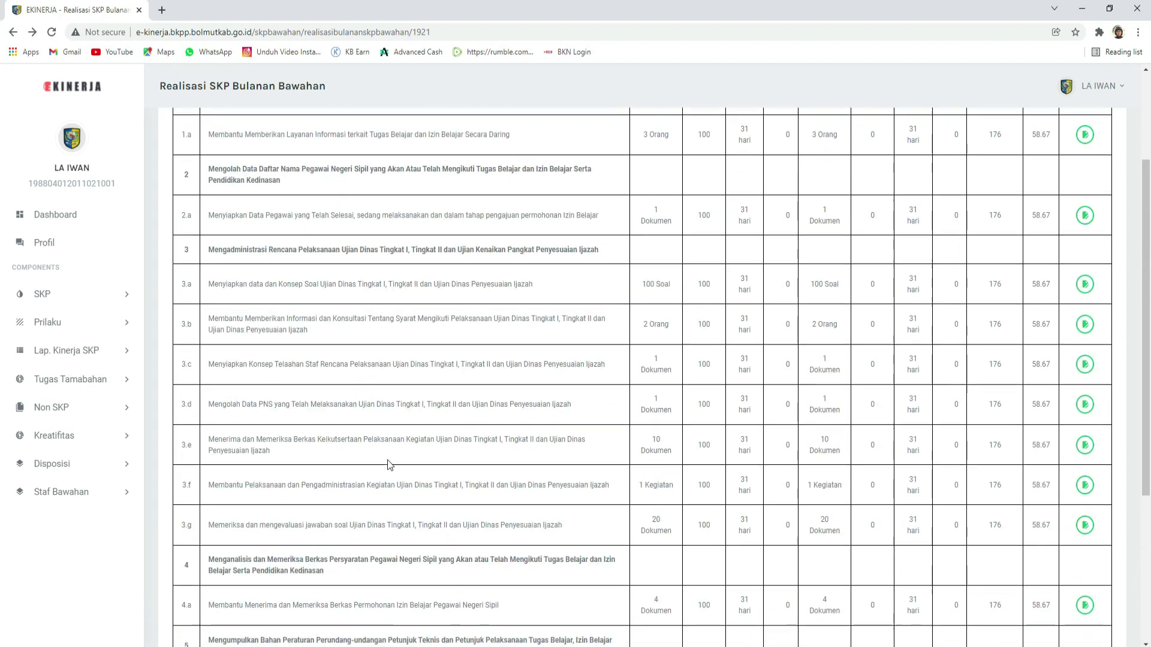
scroll(214, 416, up, 3)
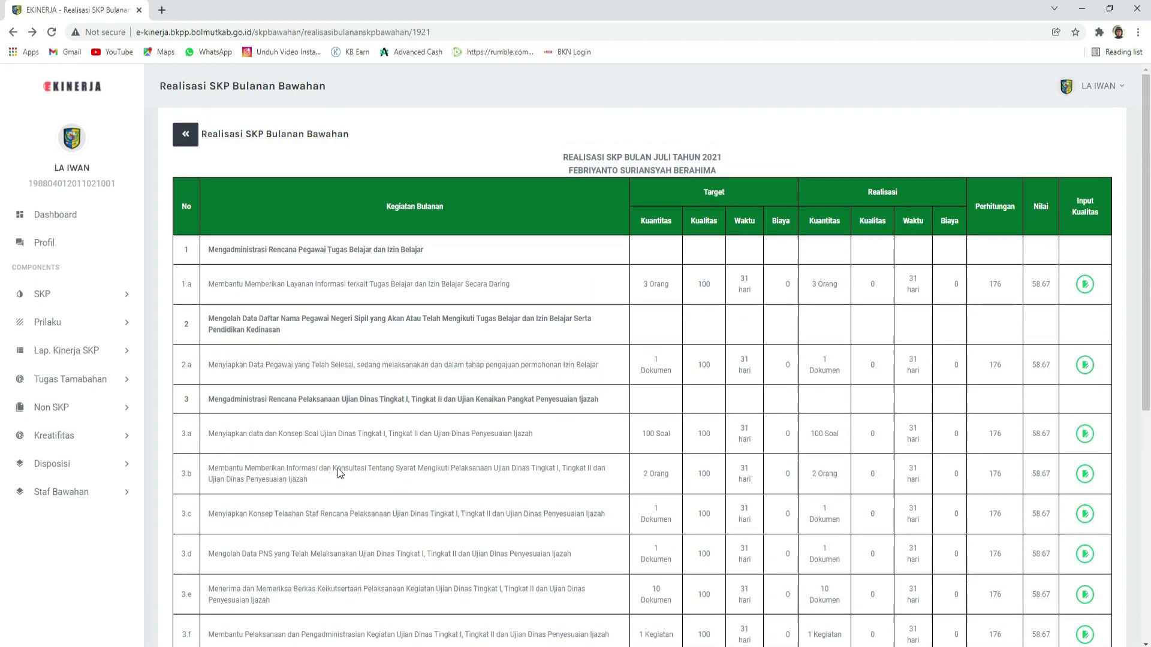
Step: Return to SKP Bawahan Bulanan and select the year 2021
click(56, 294)
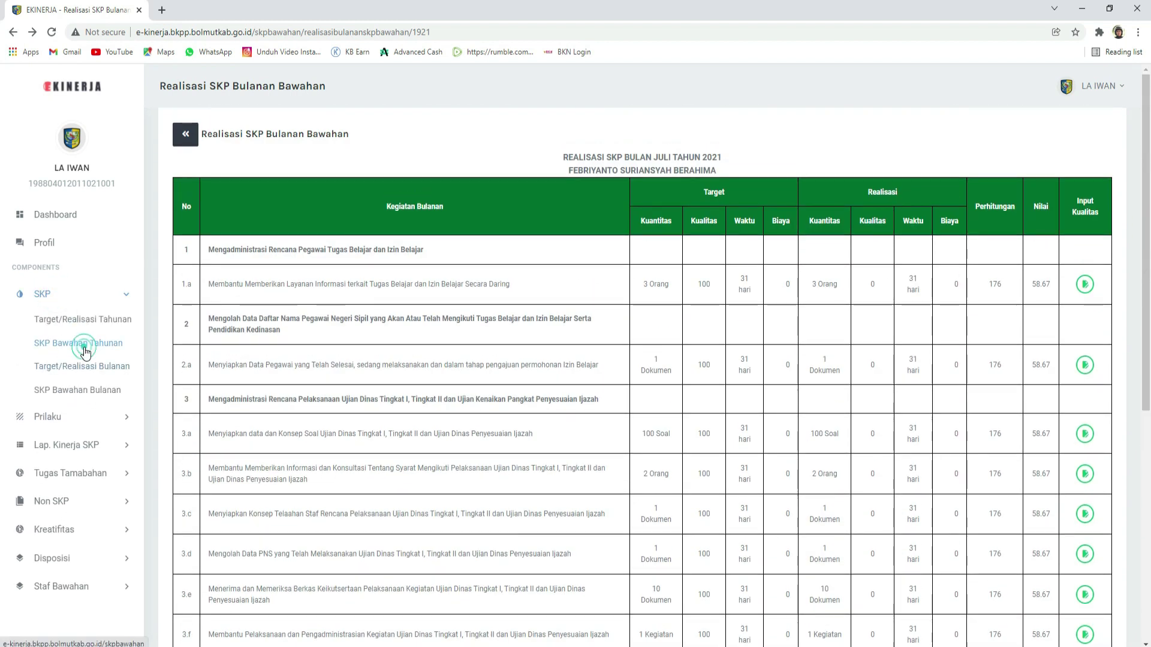
click(85, 354)
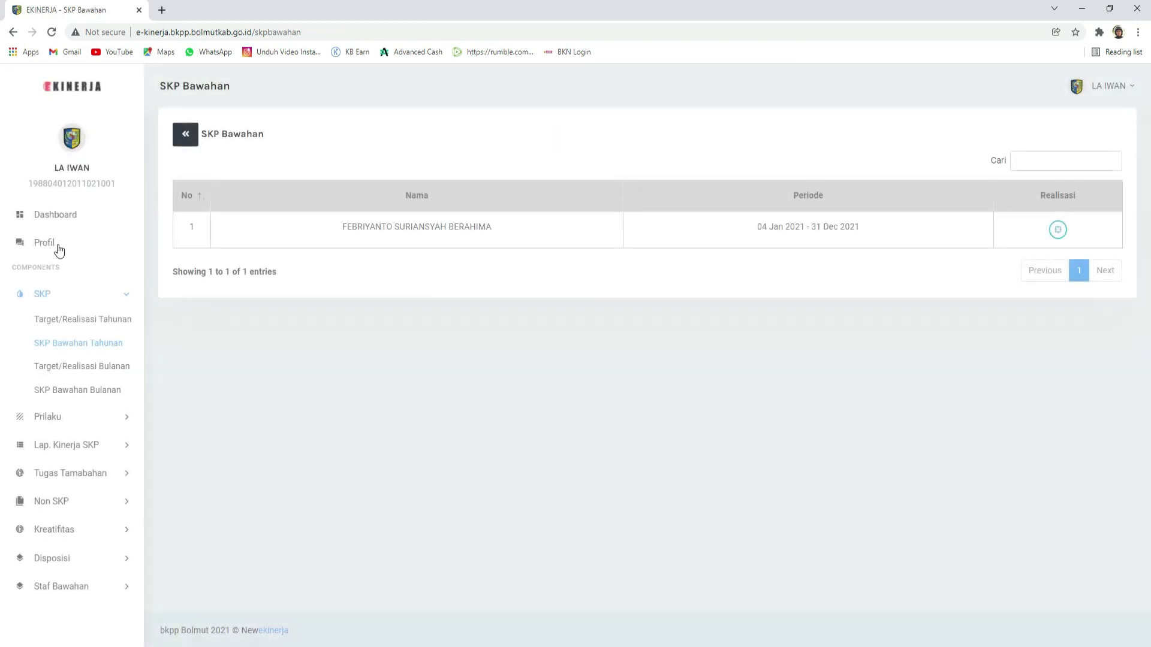
click(66, 319)
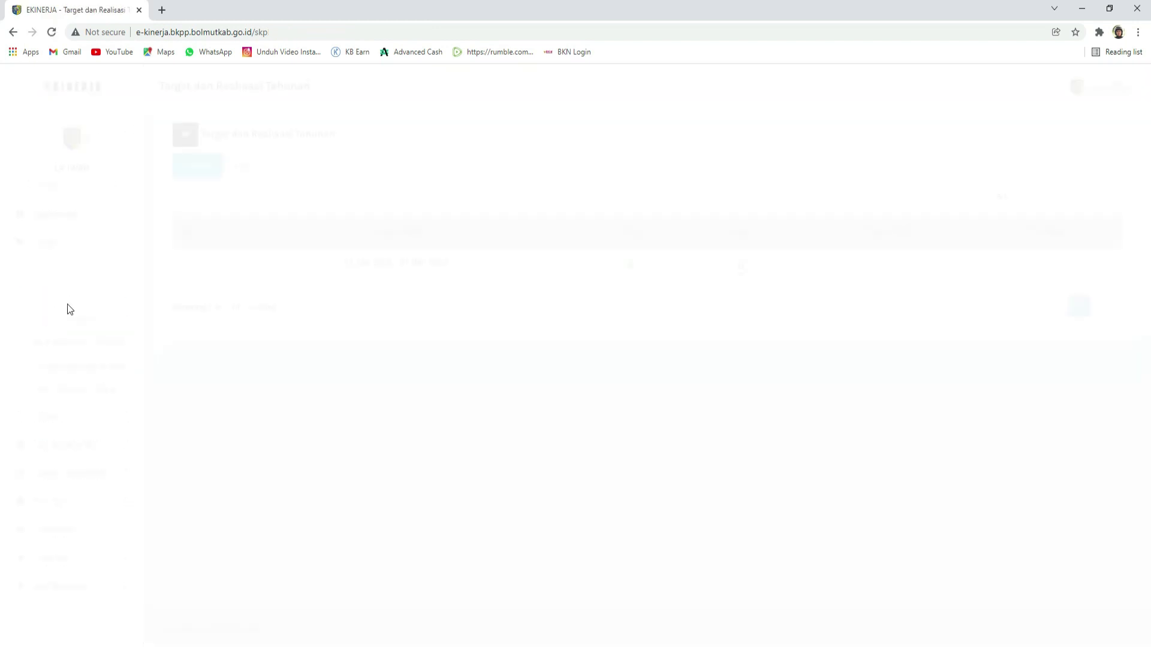
click(45, 298)
click(50, 301)
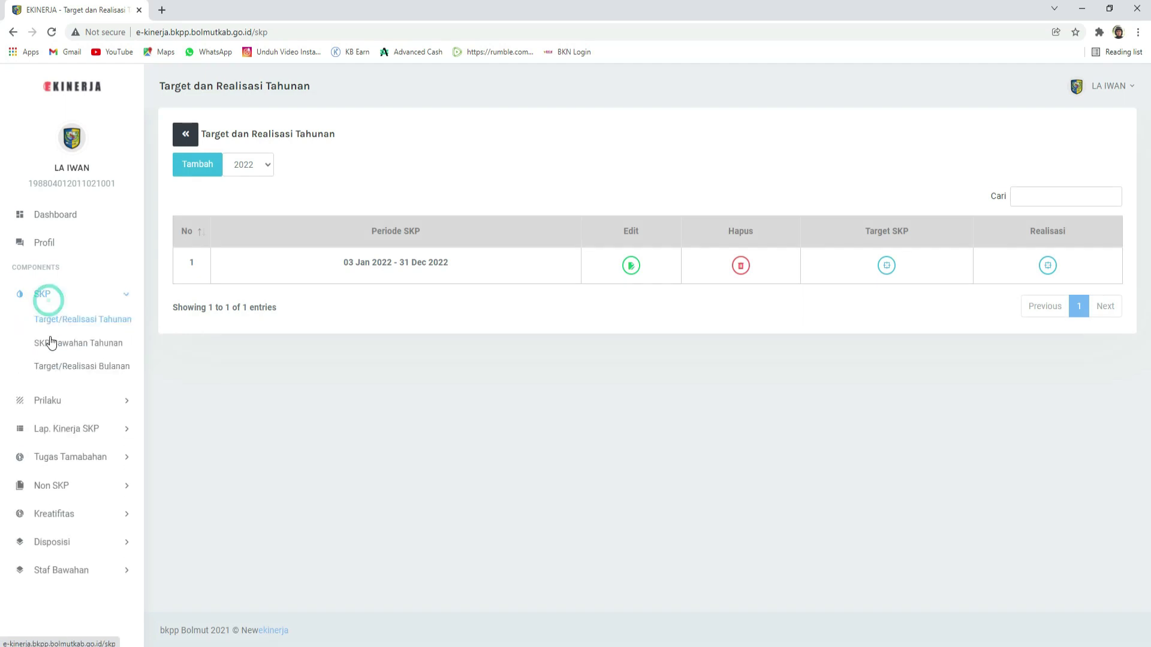
click(50, 386)
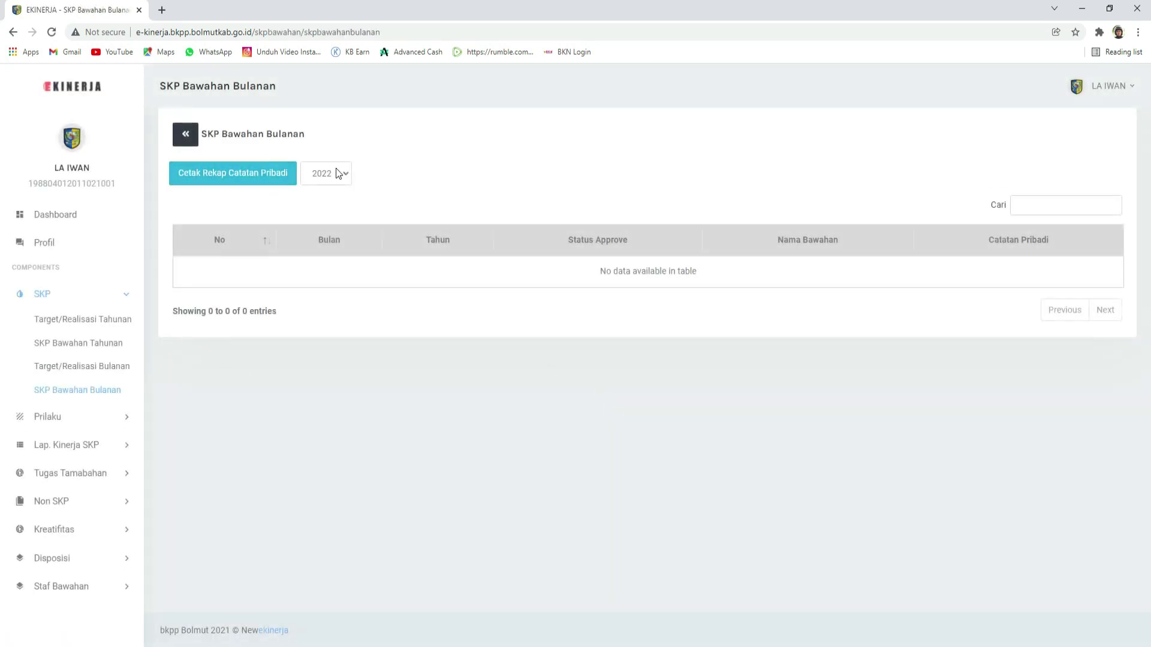
click(333, 173)
click(324, 215)
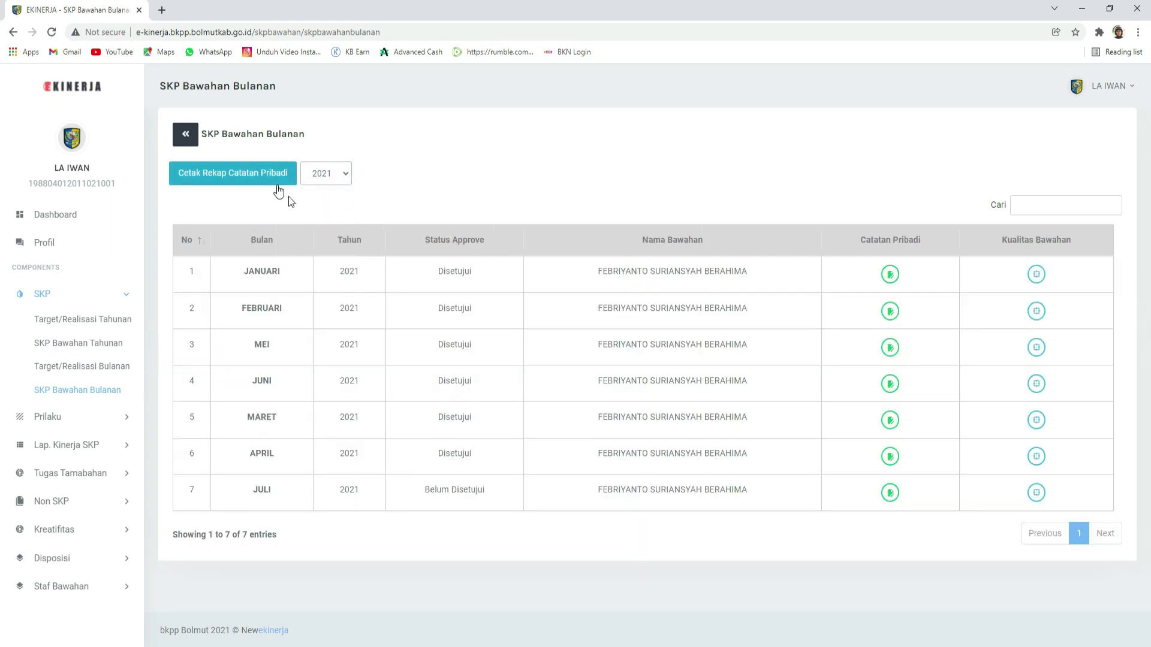
Step: Open the subordinate's APRIL 2021 realisation and check its Nilai SKP of 92.00
click(433, 454)
drag(433, 457, 484, 459)
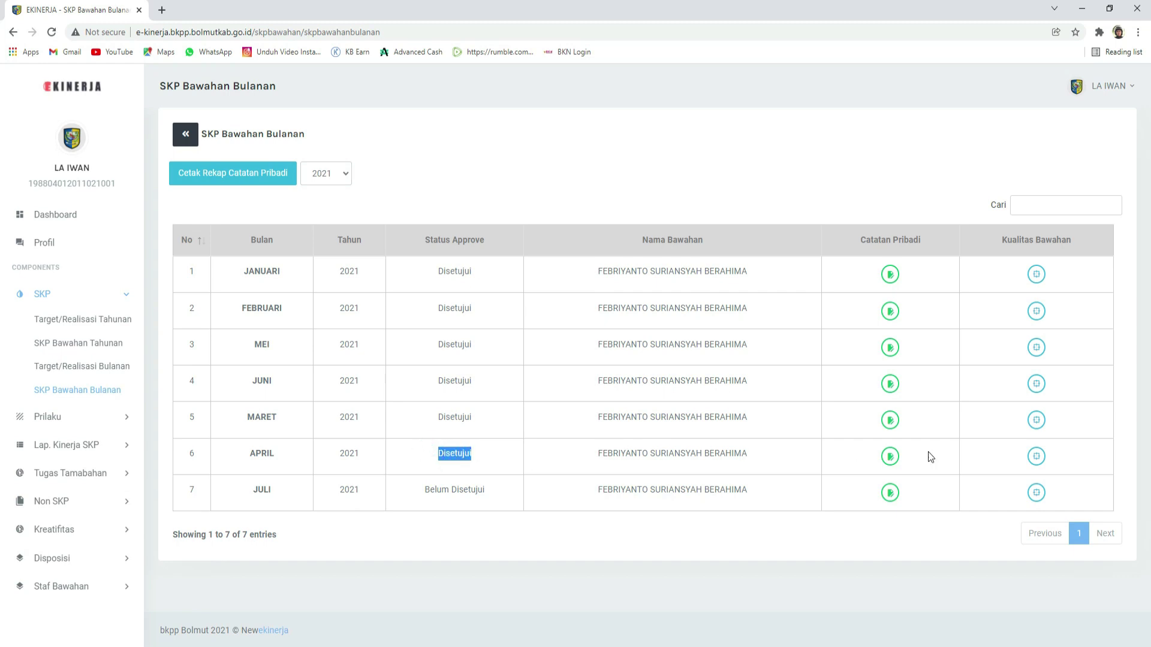
click(1034, 458)
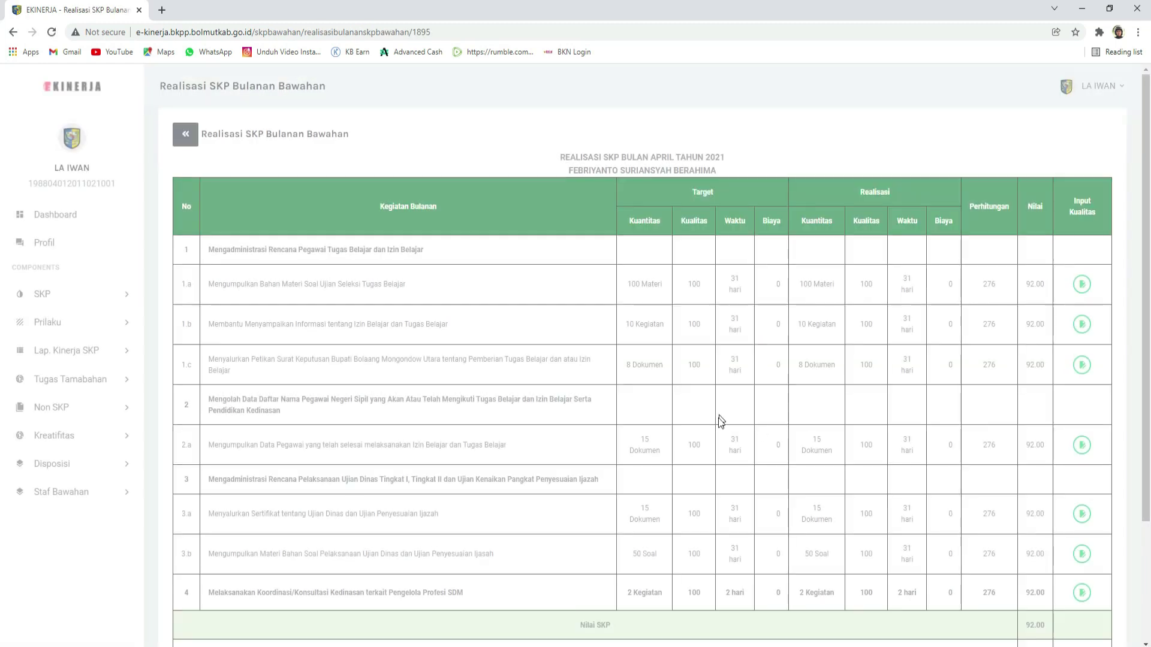
scroll(718, 418, down, 3)
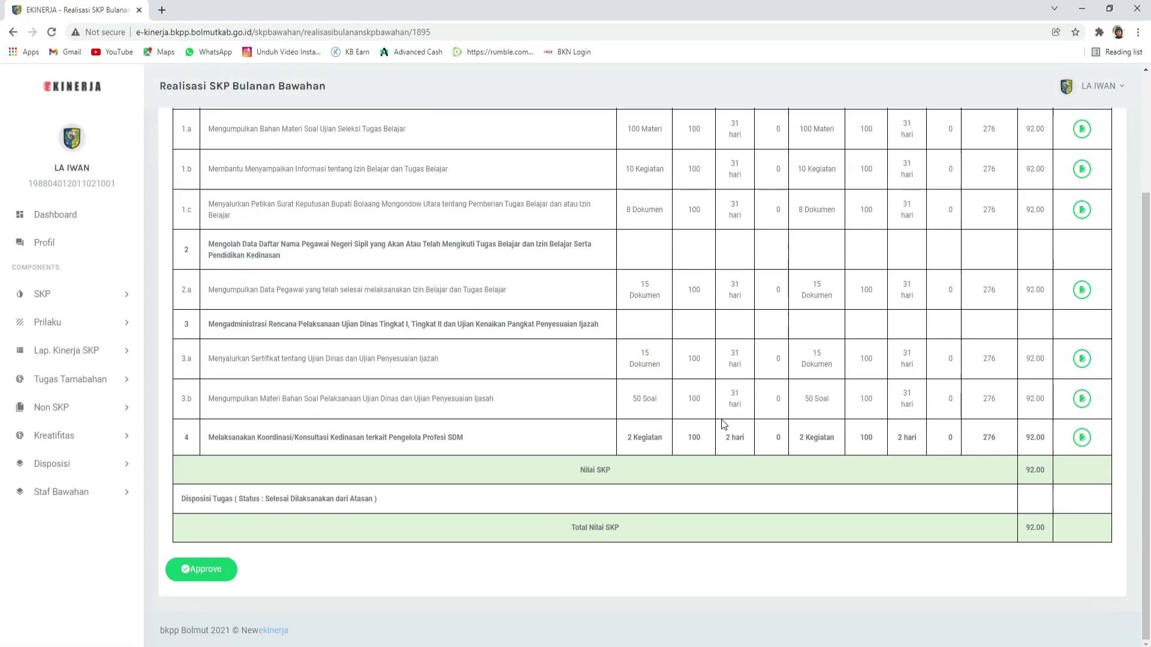
drag(1029, 471, 1056, 475)
double_click(1028, 473)
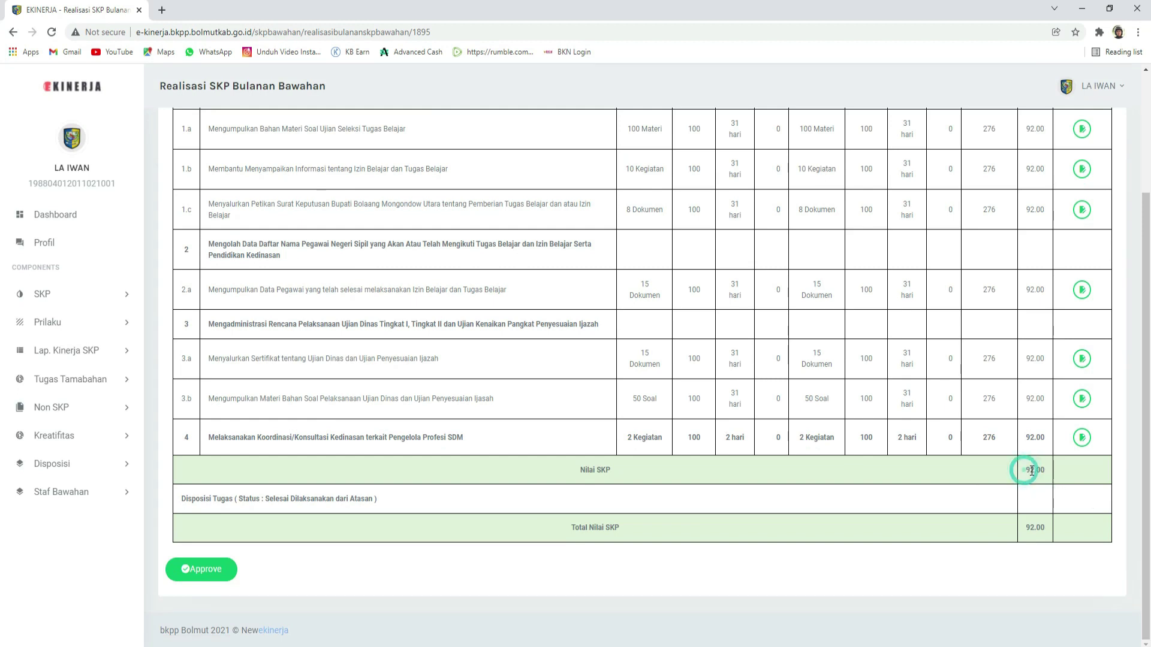
Step: Go to the yearly SKP Bawahan Tahunan list under SKP in the sidebar
scroll(1030, 490, up, 3)
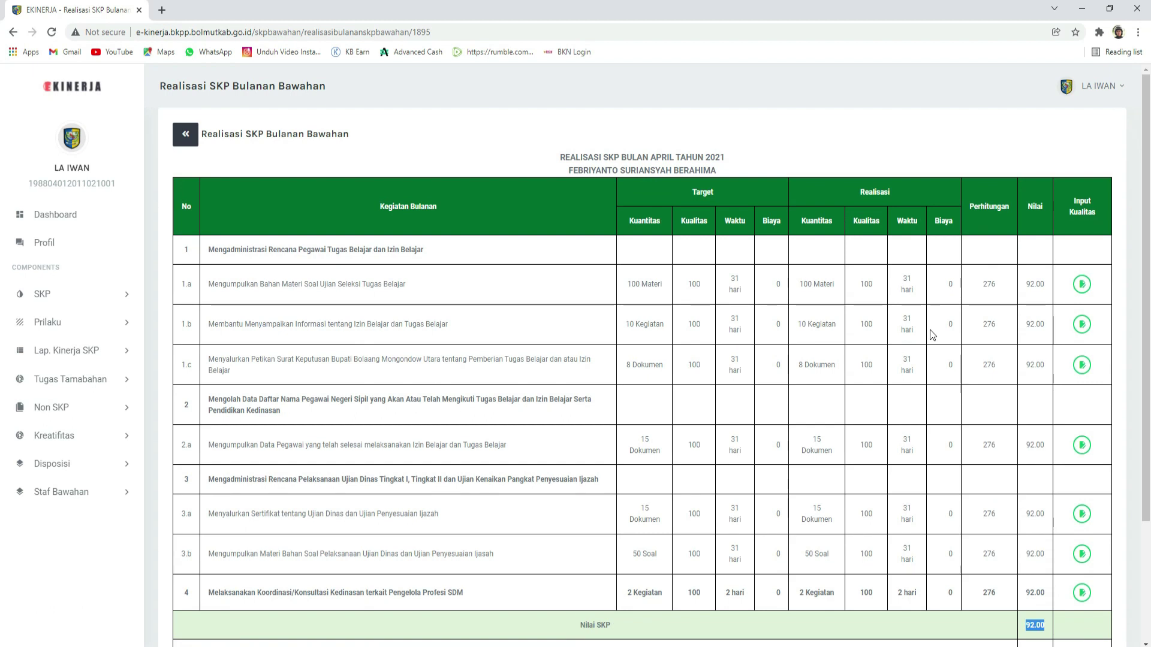
scroll(1037, 360, down, 3)
scroll(1034, 430, up, 3)
scroll(1034, 431, down, 2)
scroll(1034, 431, down, 1)
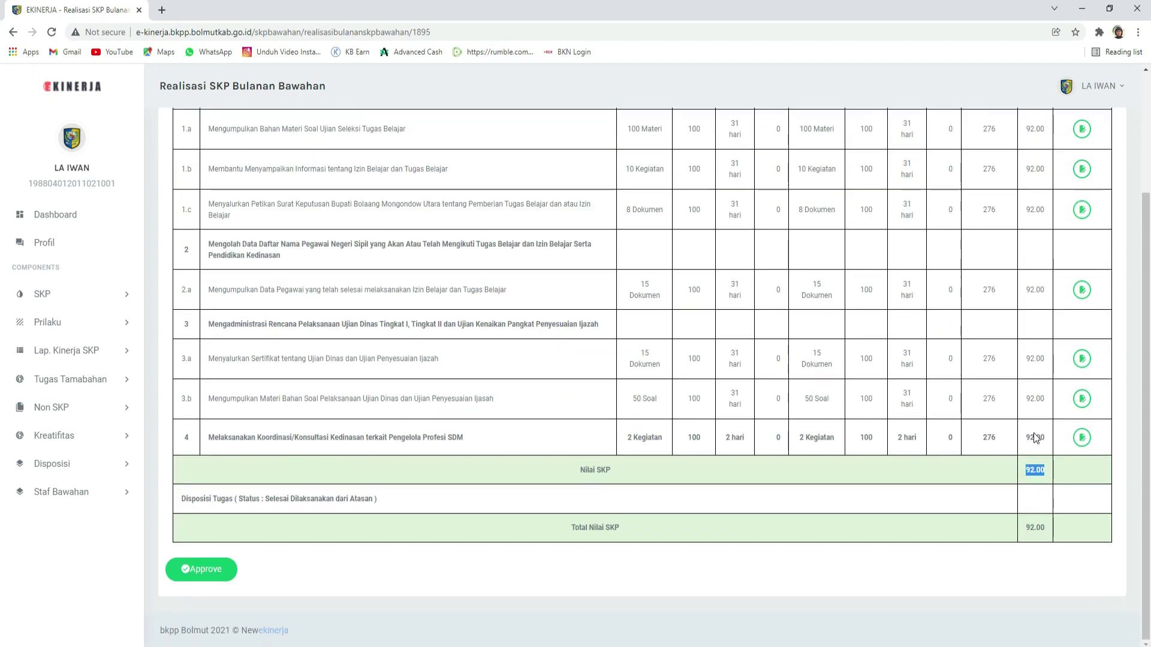
scroll(633, 430, up, 3)
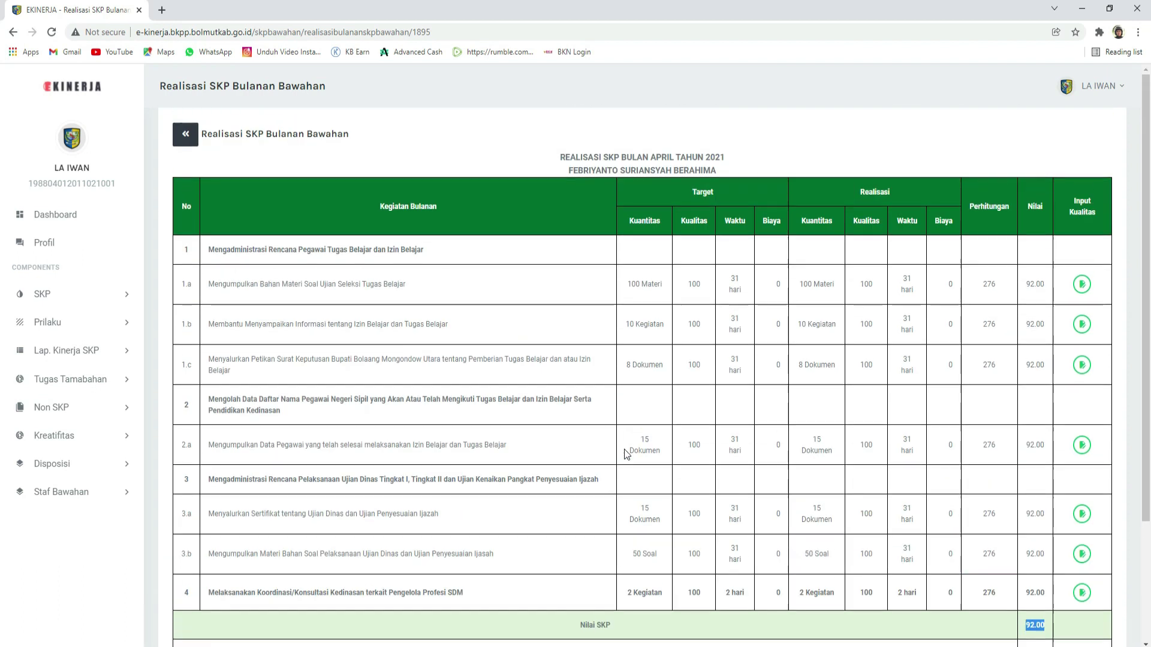
click(62, 294)
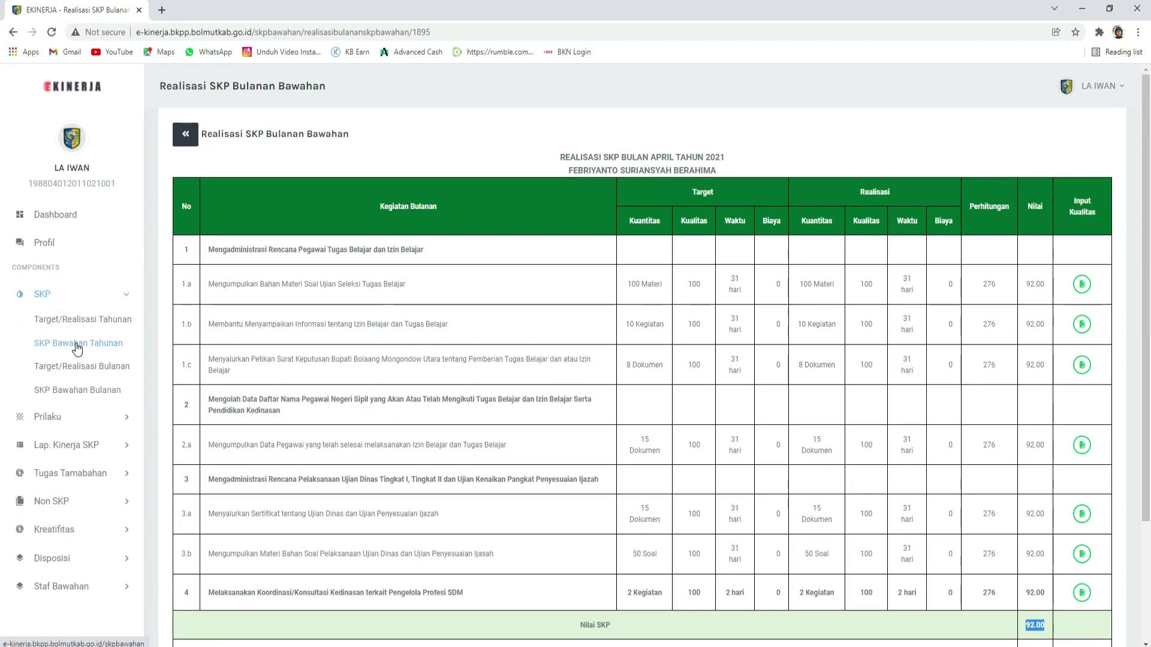
click(77, 344)
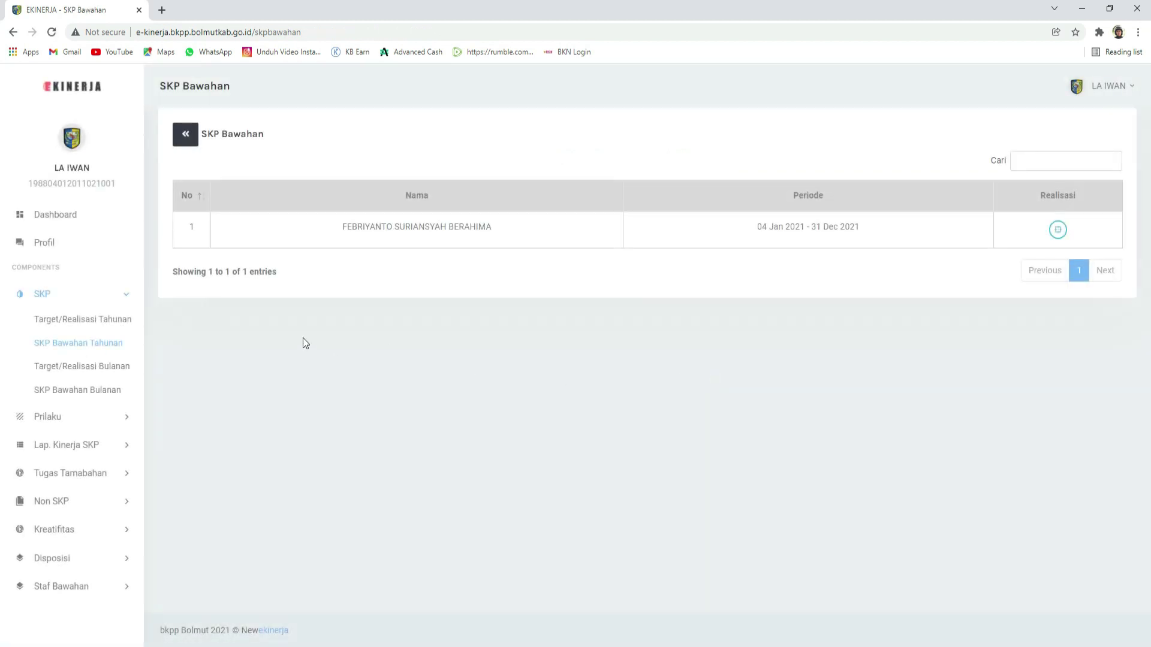
Step: Open the subordinate's 2021 annual Realisasi and review Nilai SKP 246.67 and Total 248.67
click(1059, 233)
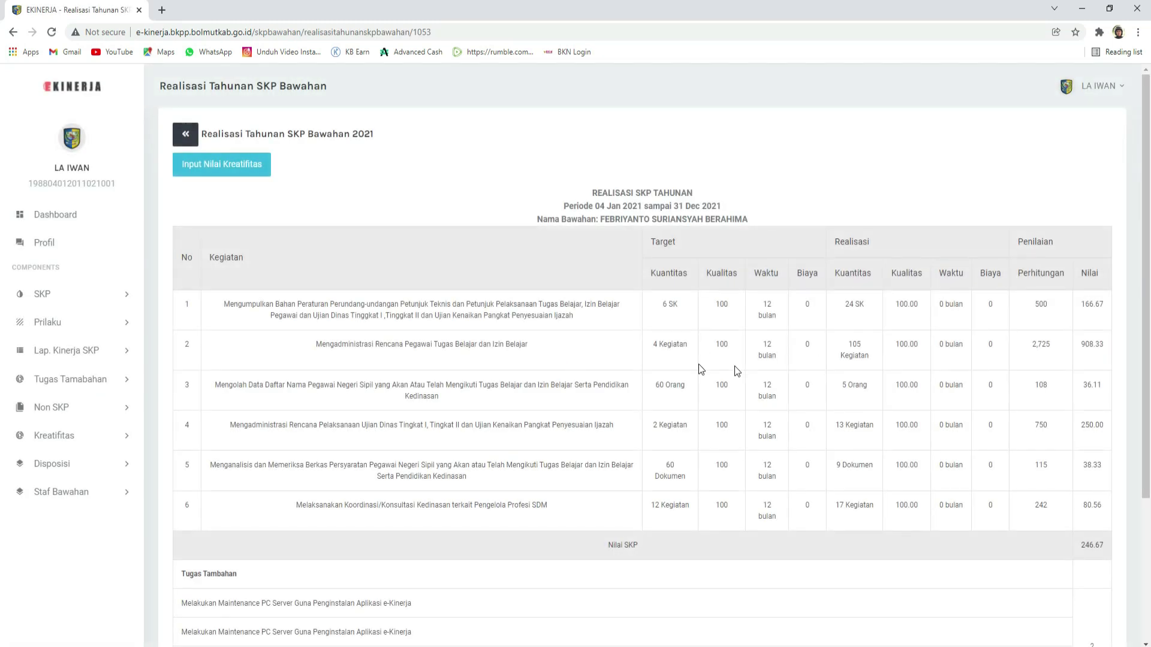
scroll(849, 383, down, 3)
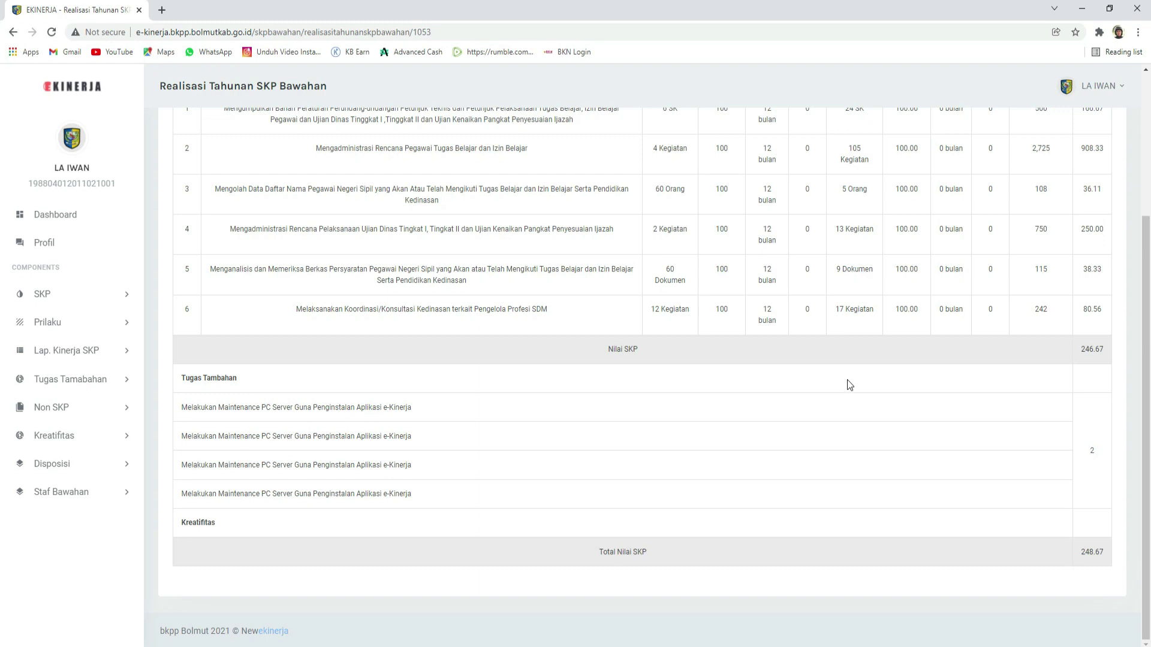
scroll(847, 380, up, 3)
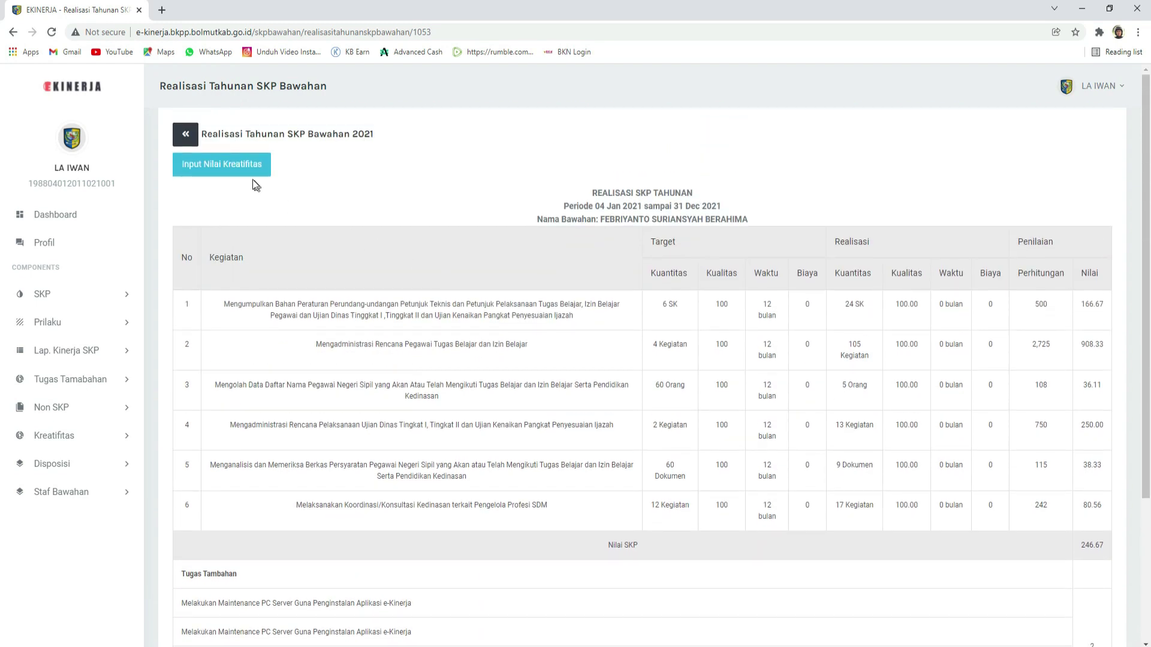
Step: Replace the Nilai Kreatifitas of 0 with 90, save it and confirm the success message
click(247, 172)
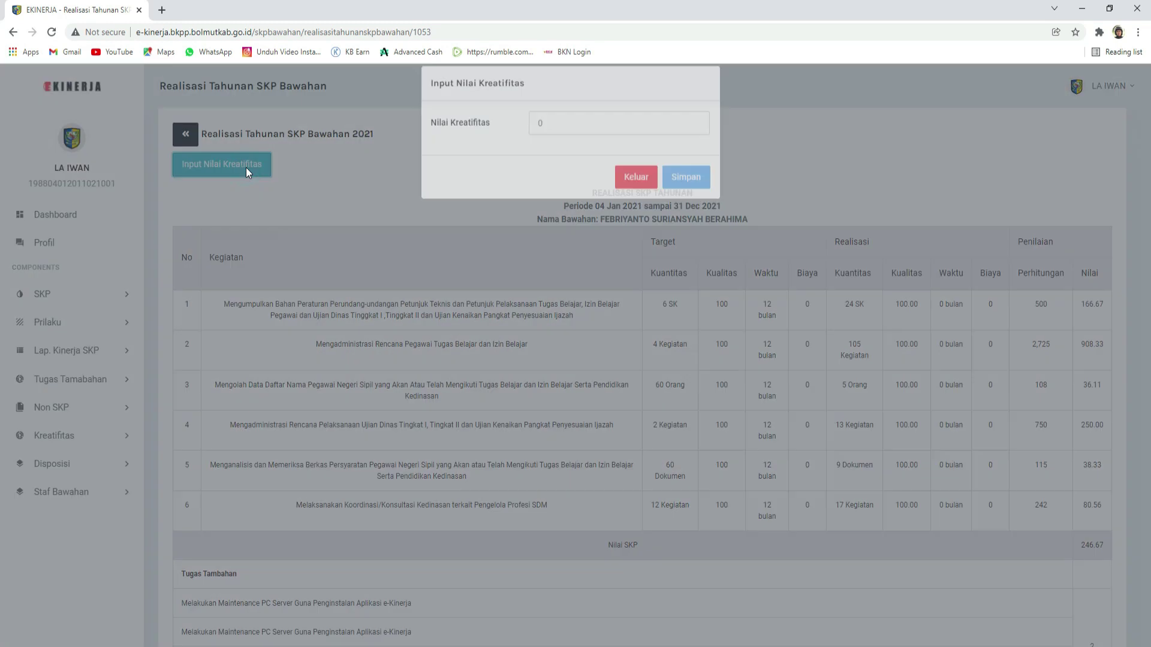
click(550, 138)
drag(560, 139, 487, 138)
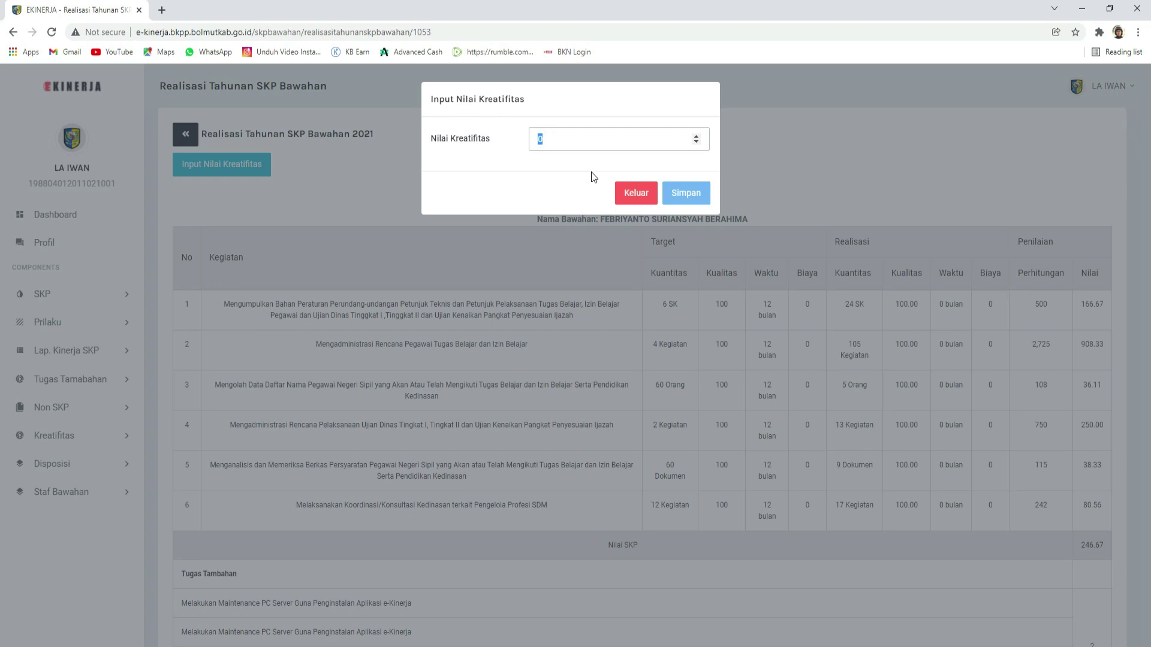
text(2)
key(BackSpace)
text(90)
click(682, 201)
click(685, 427)
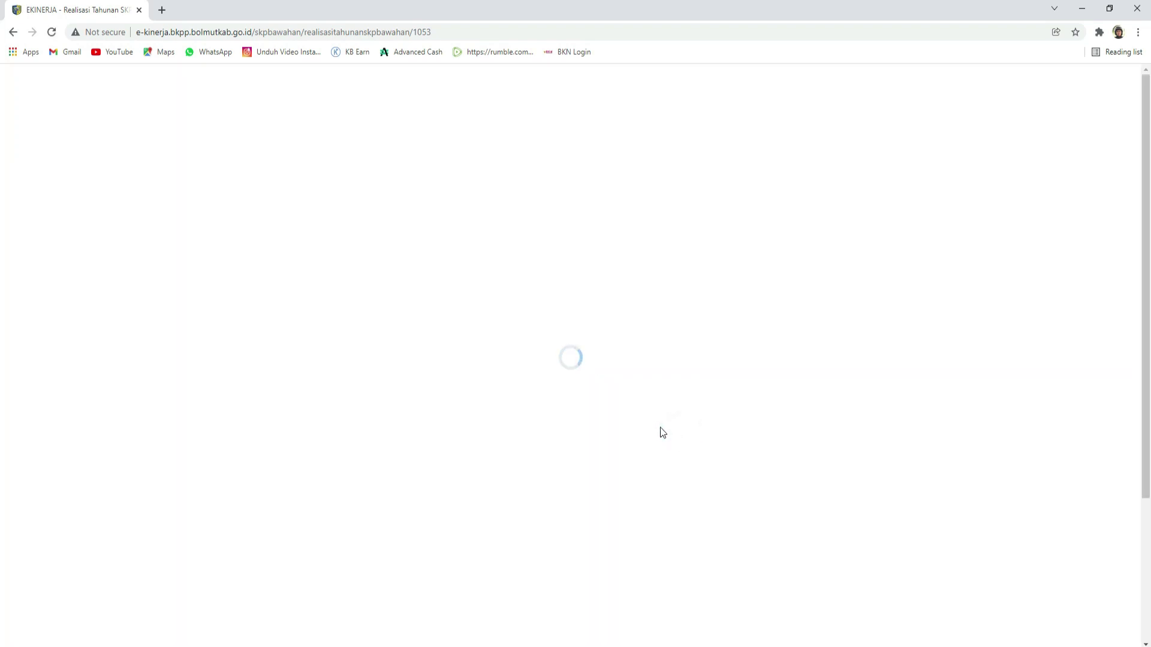
Step: Compare row 2's target quantity 4 with its realised 105 activities
scroll(658, 430, down, 4)
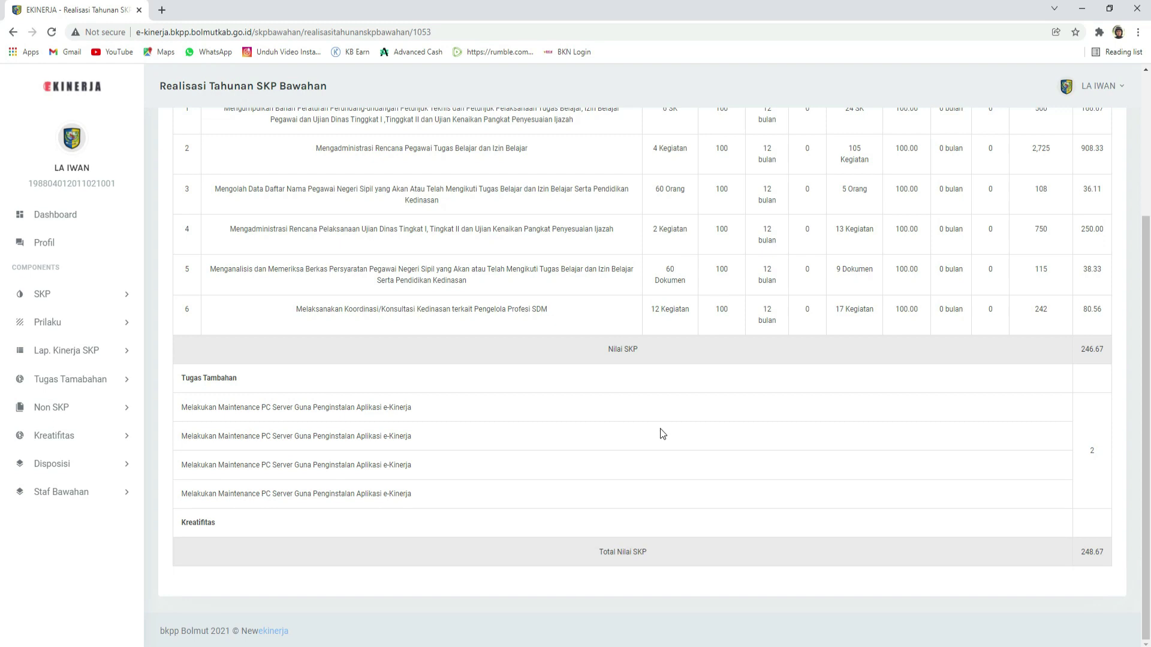
scroll(864, 465, up, 4)
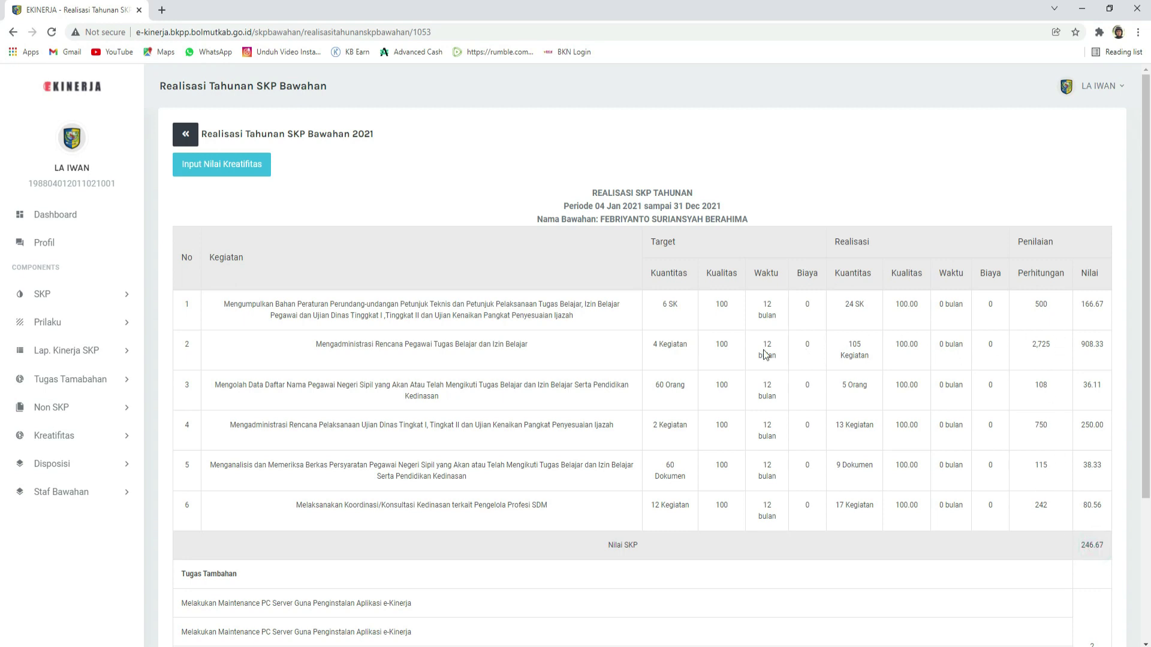
click(658, 346)
click(862, 352)
double_click(859, 350)
click(655, 341)
click(659, 344)
drag(660, 347, 654, 348)
double_click(857, 344)
Step: Return to the home Dashboard from the annual realisation report
scroll(895, 415, down, 3)
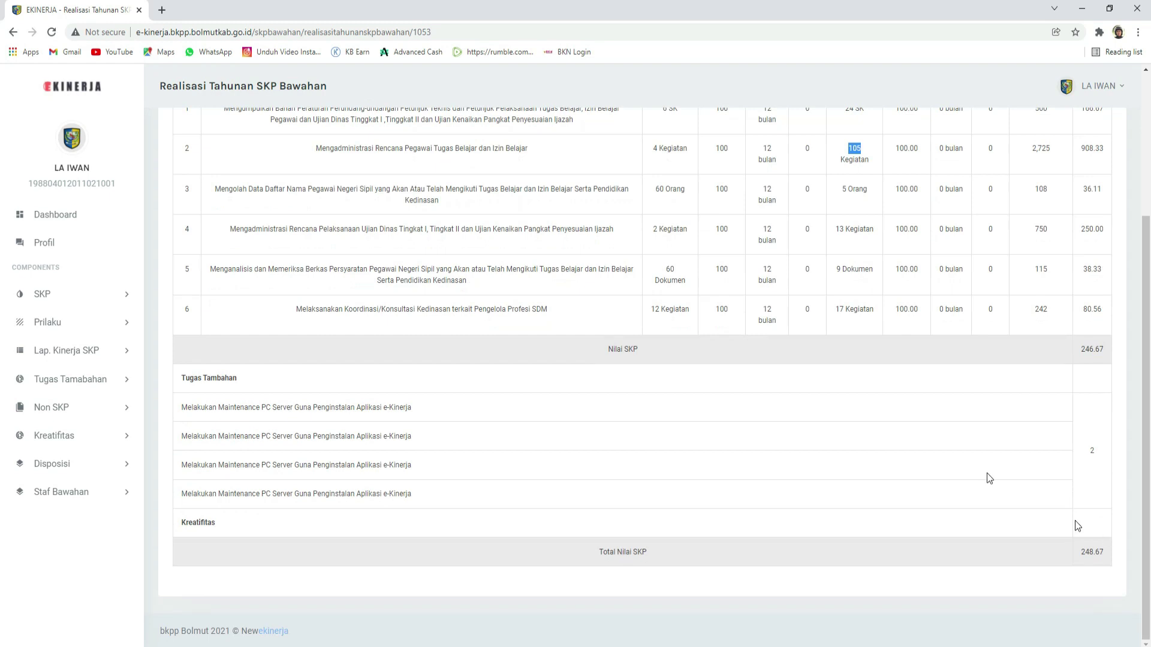
scroll(873, 376, up, 3)
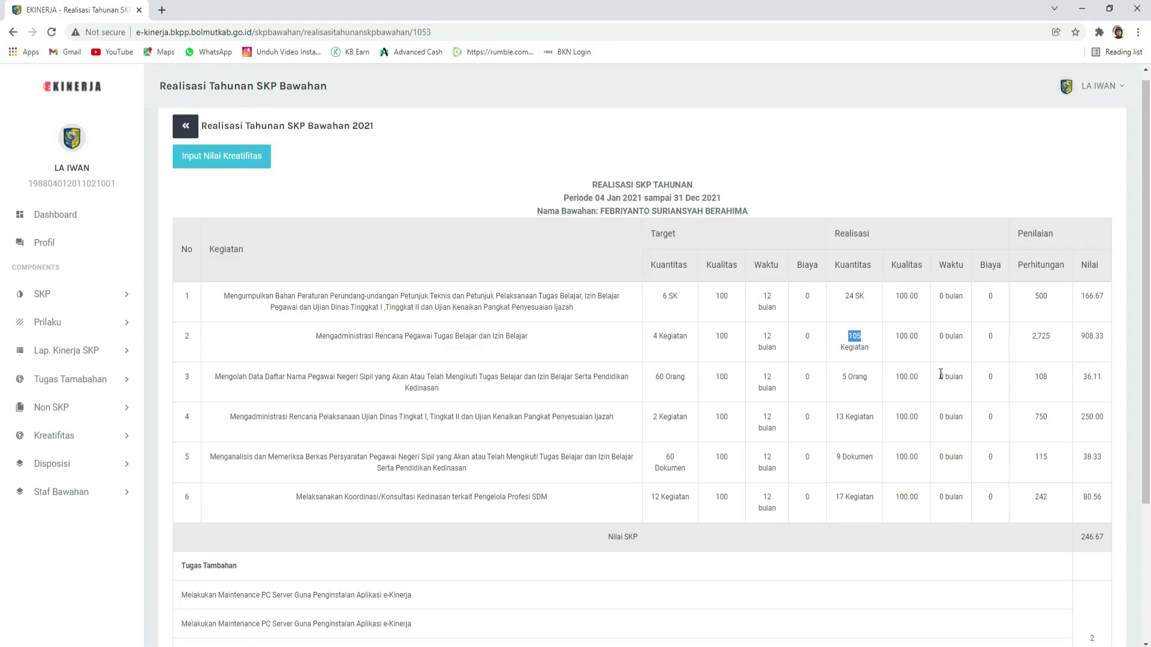
scroll(1068, 445, down, 3)
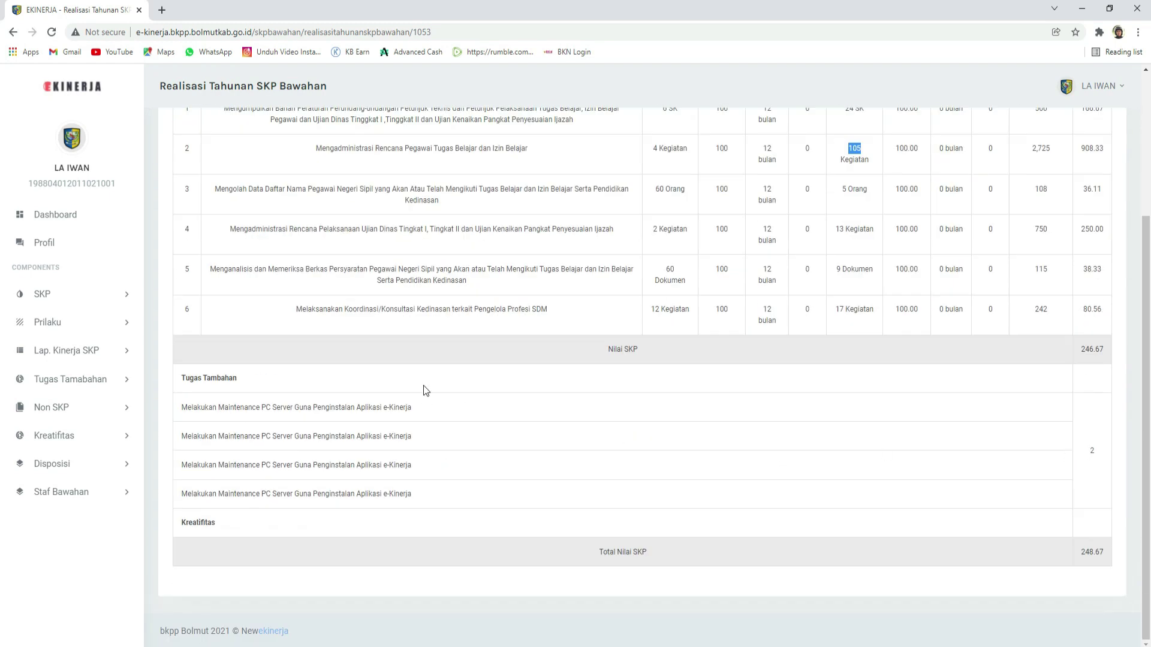
scroll(424, 386, up, 3)
click(57, 217)
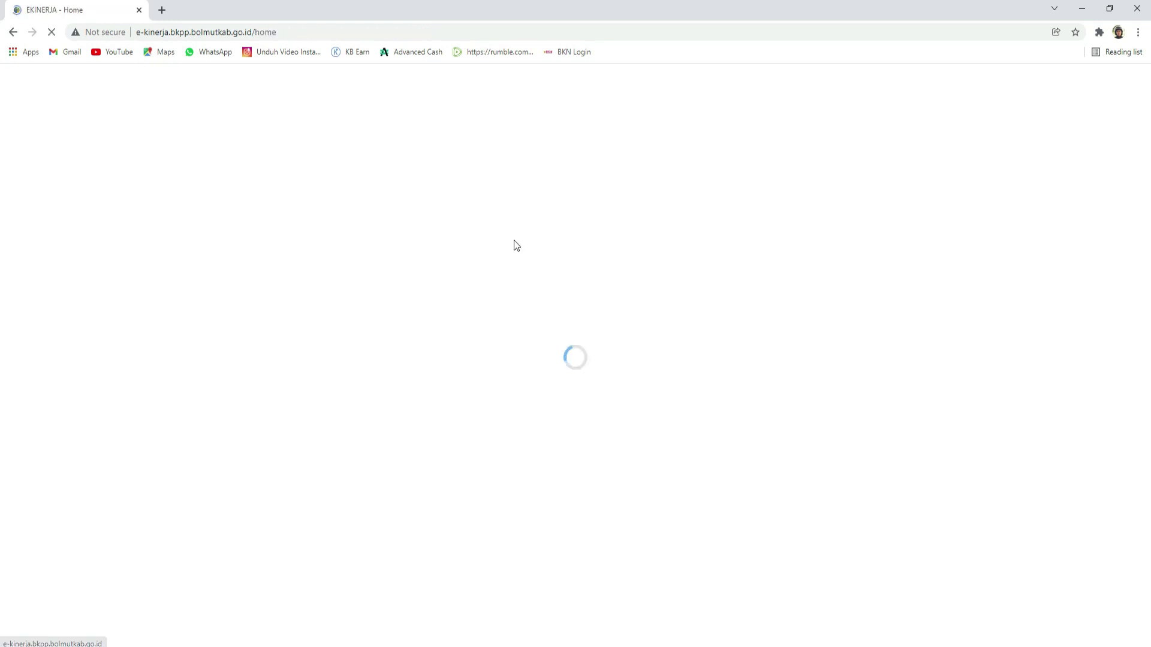